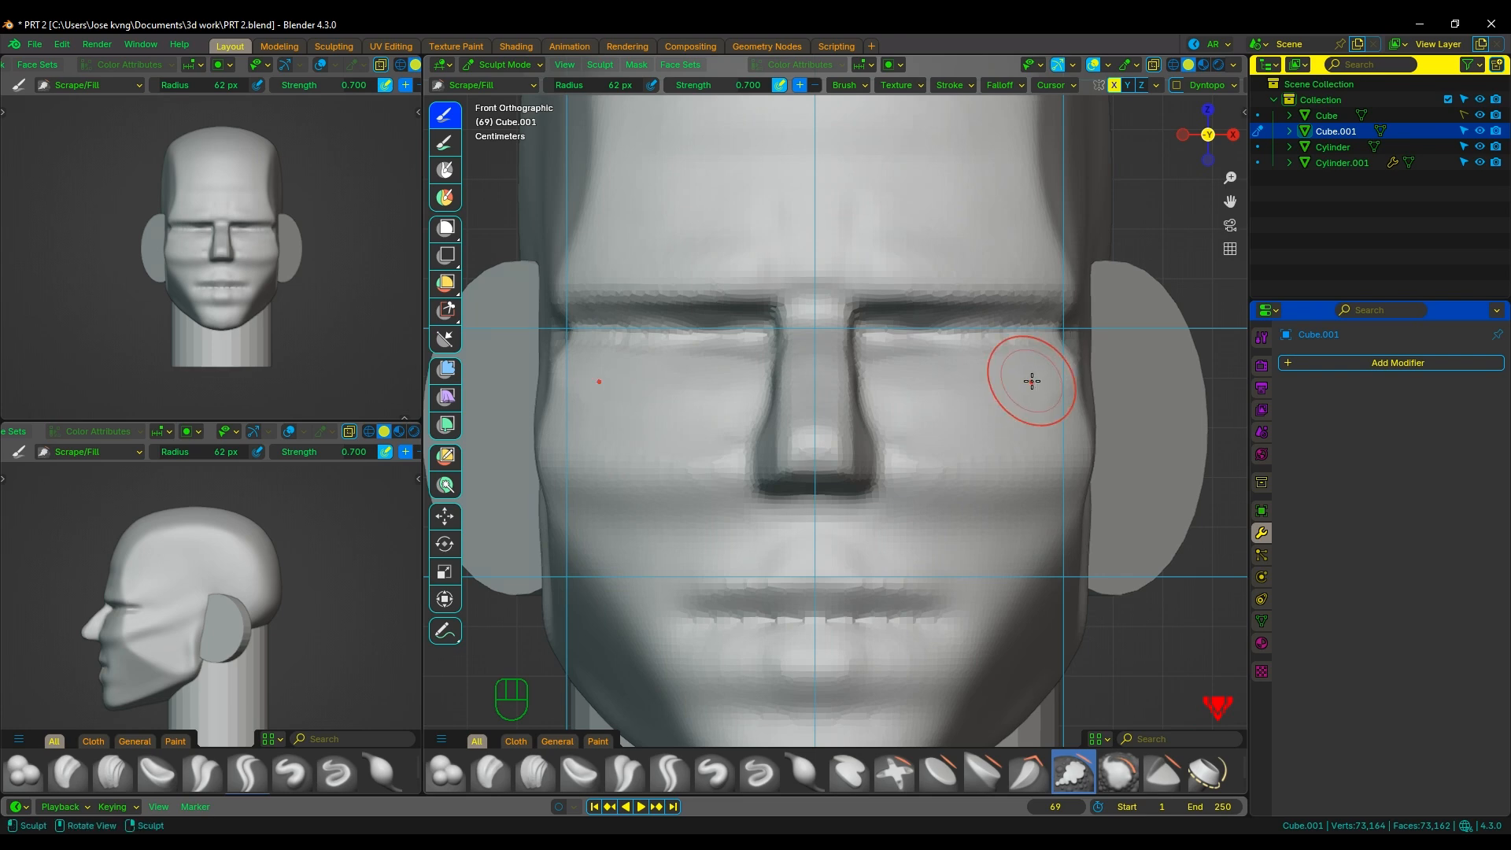
# Smooth the face around the eye area with the Smooth brush and save the file.
pyautogui.moveTo(1028, 377)
pyautogui.mouseDown(button='middle')
pyautogui.moveTo(988, 432)
pyautogui.moveTo(860, 418)
pyautogui.moveTo(943, 446)
pyautogui.mouseUp(button='middle')
pyautogui.hotkey('shift', 's')
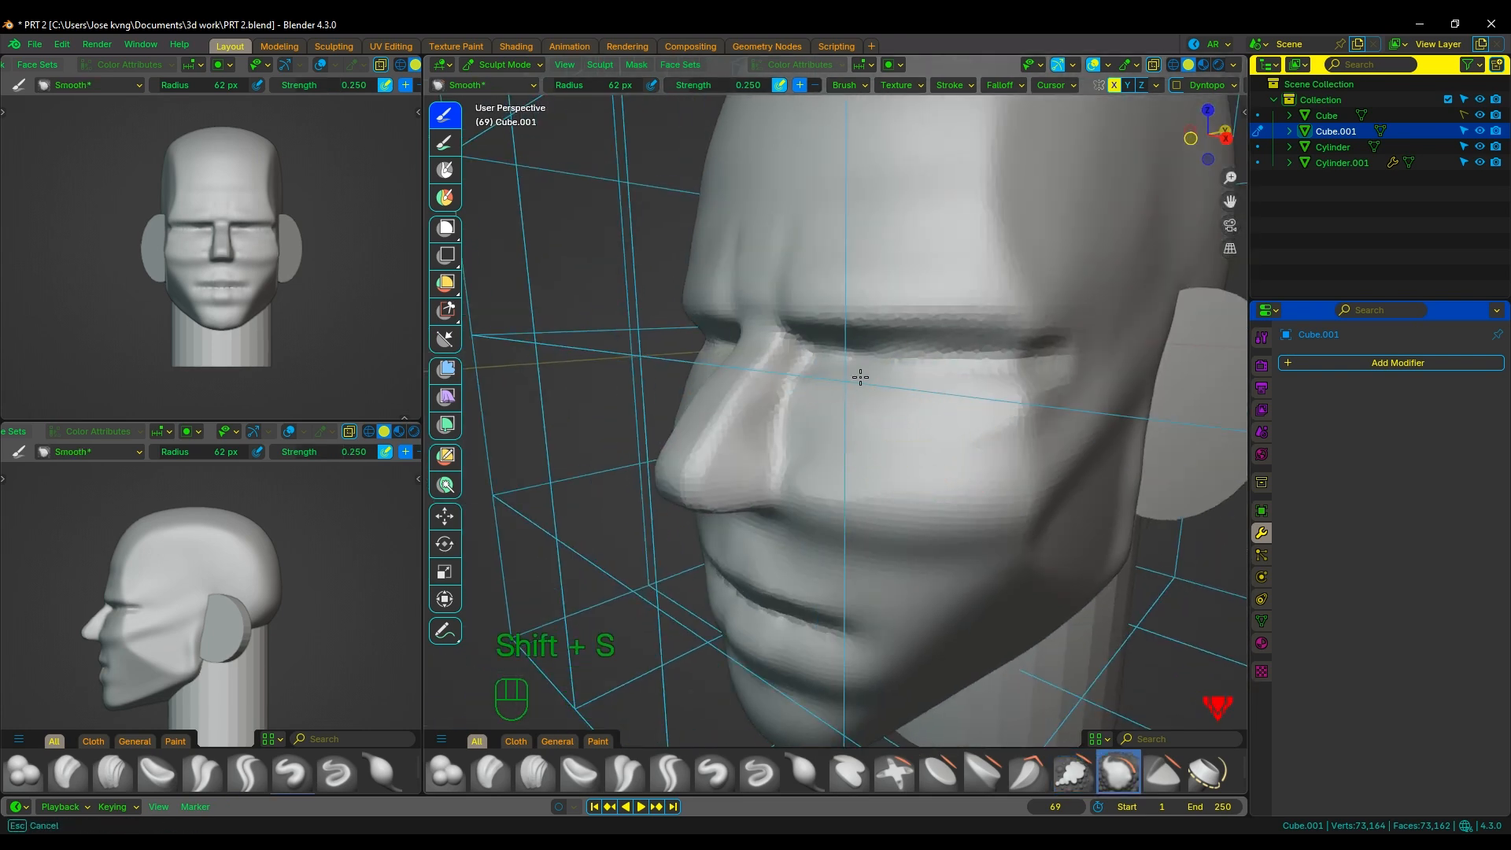
pyautogui.moveTo(875, 431)
pyautogui.keyDown('alt'); pyautogui.mouseDown(button='middle')
pyautogui.moveTo(1058, 428)
pyautogui.moveTo(889, 408)
pyautogui.mouseUp(button='middle'); pyautogui.keyUp('alt')
pyautogui.hotkey('ctrl', 's')
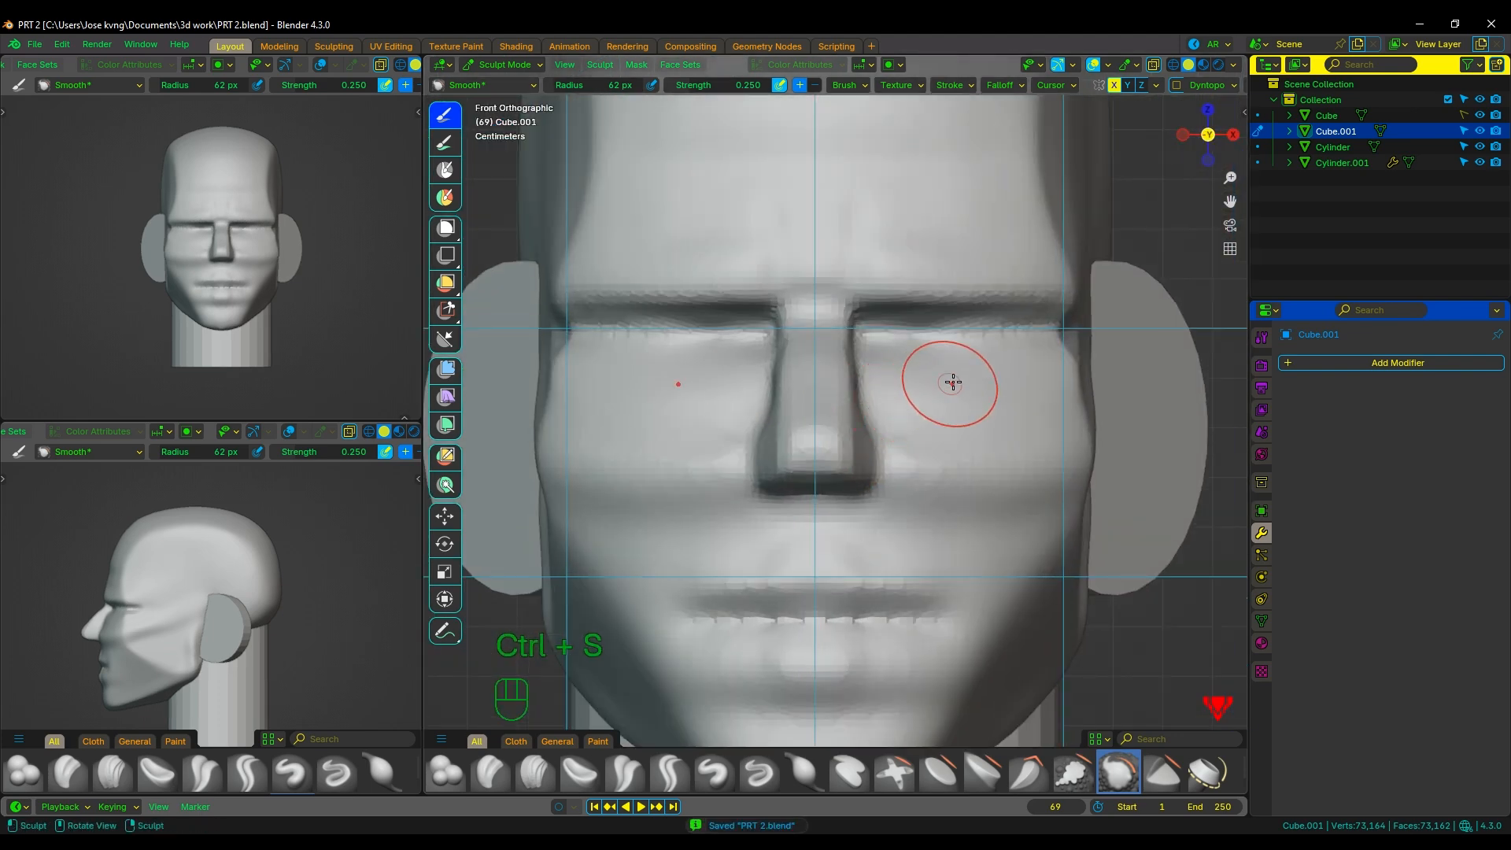
# Flatten the eye areas beside the nose with the Scrape/Fill brush at strength 1.
pyautogui.scroll(-1, 960, 361)
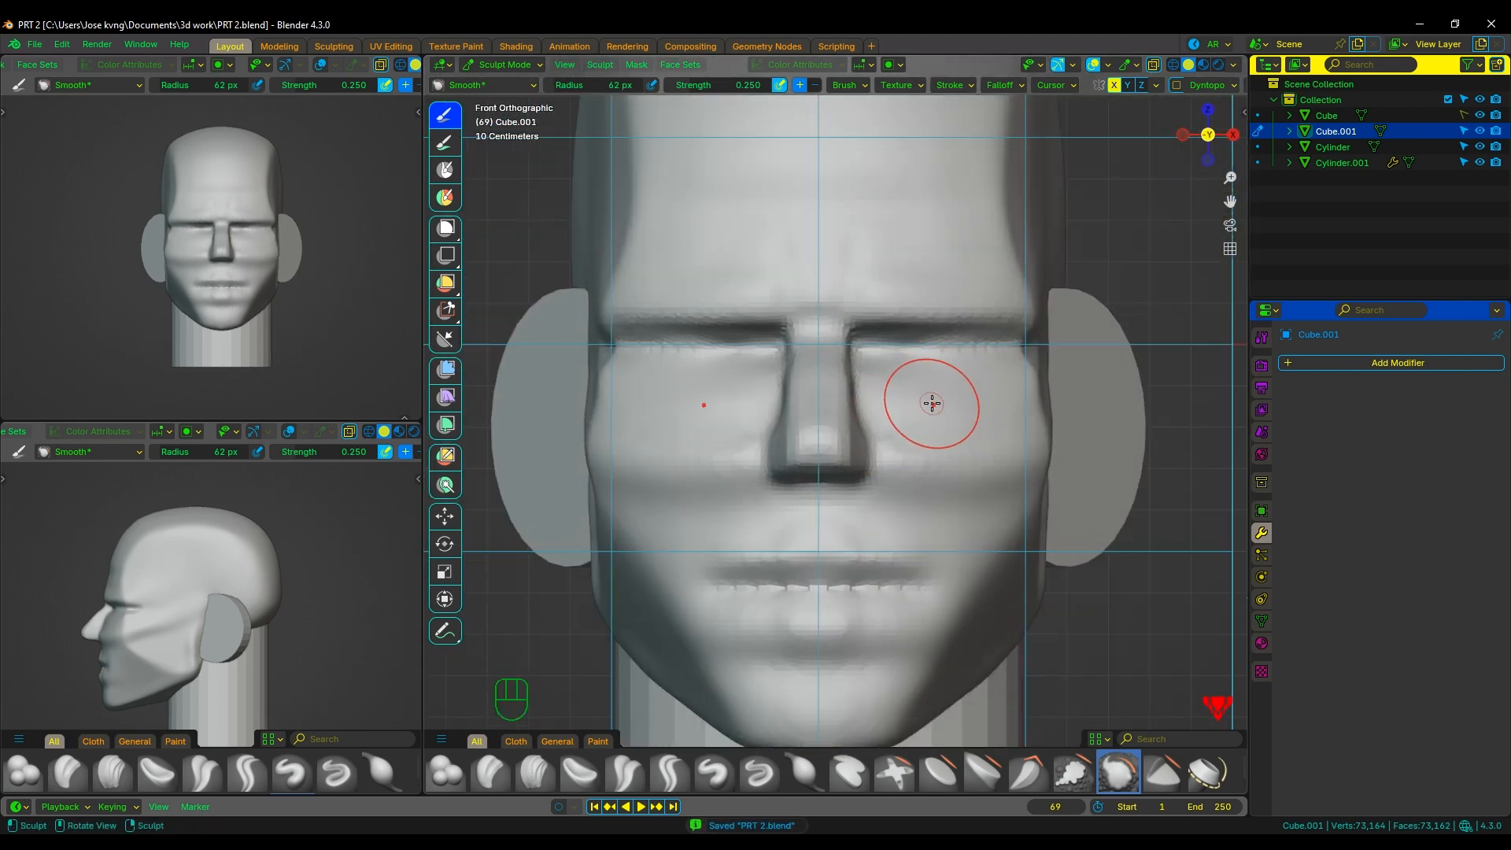
pyautogui.press('y')
pyautogui.rightClick(934, 400)
pyautogui.moveTo(890, 417); pyautogui.dragTo(897, 417)
pyautogui.write('1')
pyautogui.press('Return')
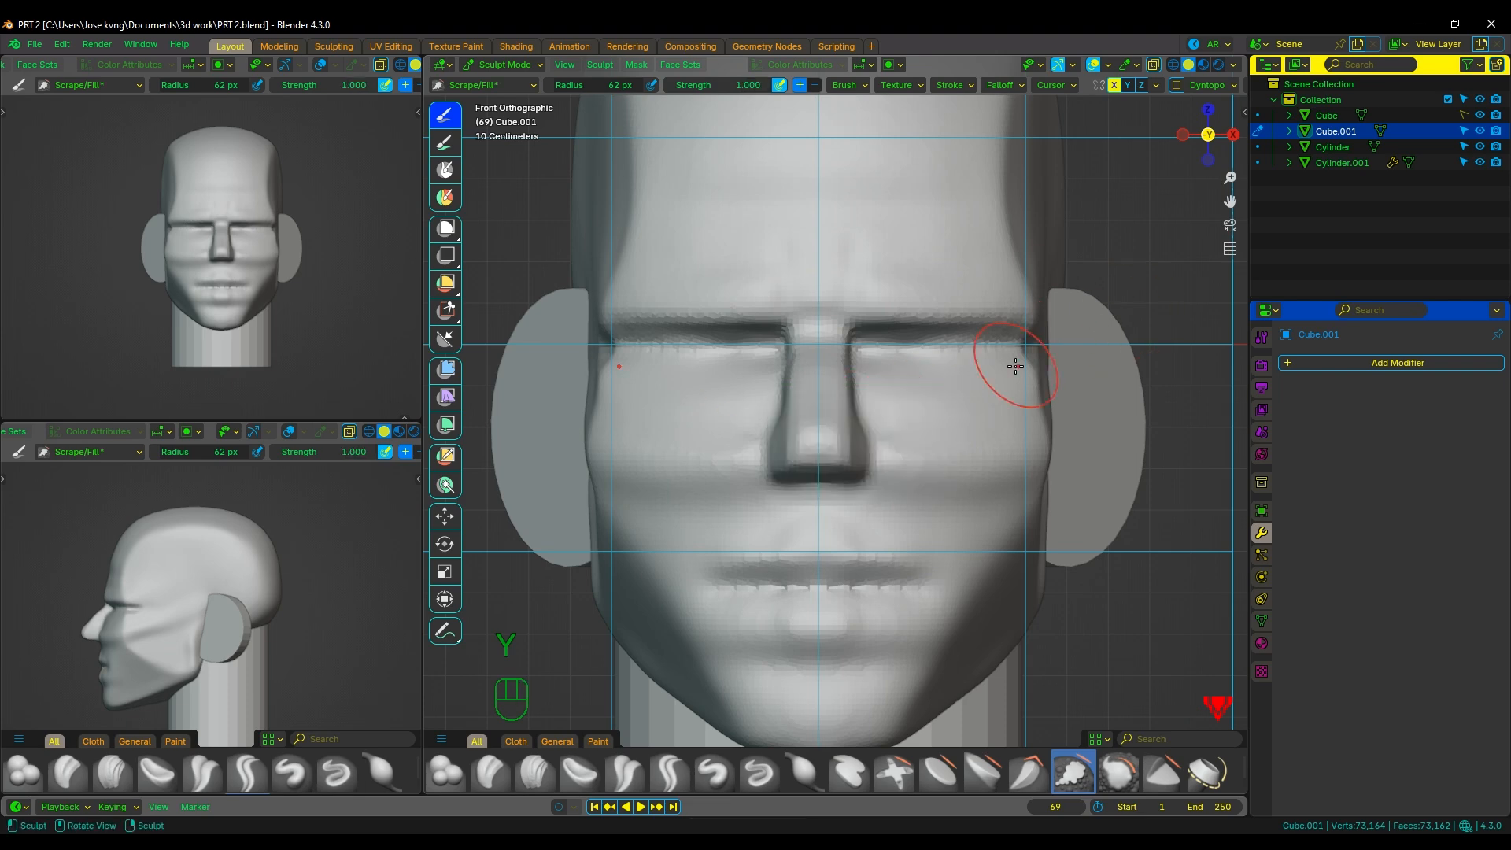
pyautogui.moveTo(1012, 361); pyautogui.dragTo(935, 398, button='middle')
pyautogui.moveTo(895, 386); pyautogui.dragTo(948, 388)
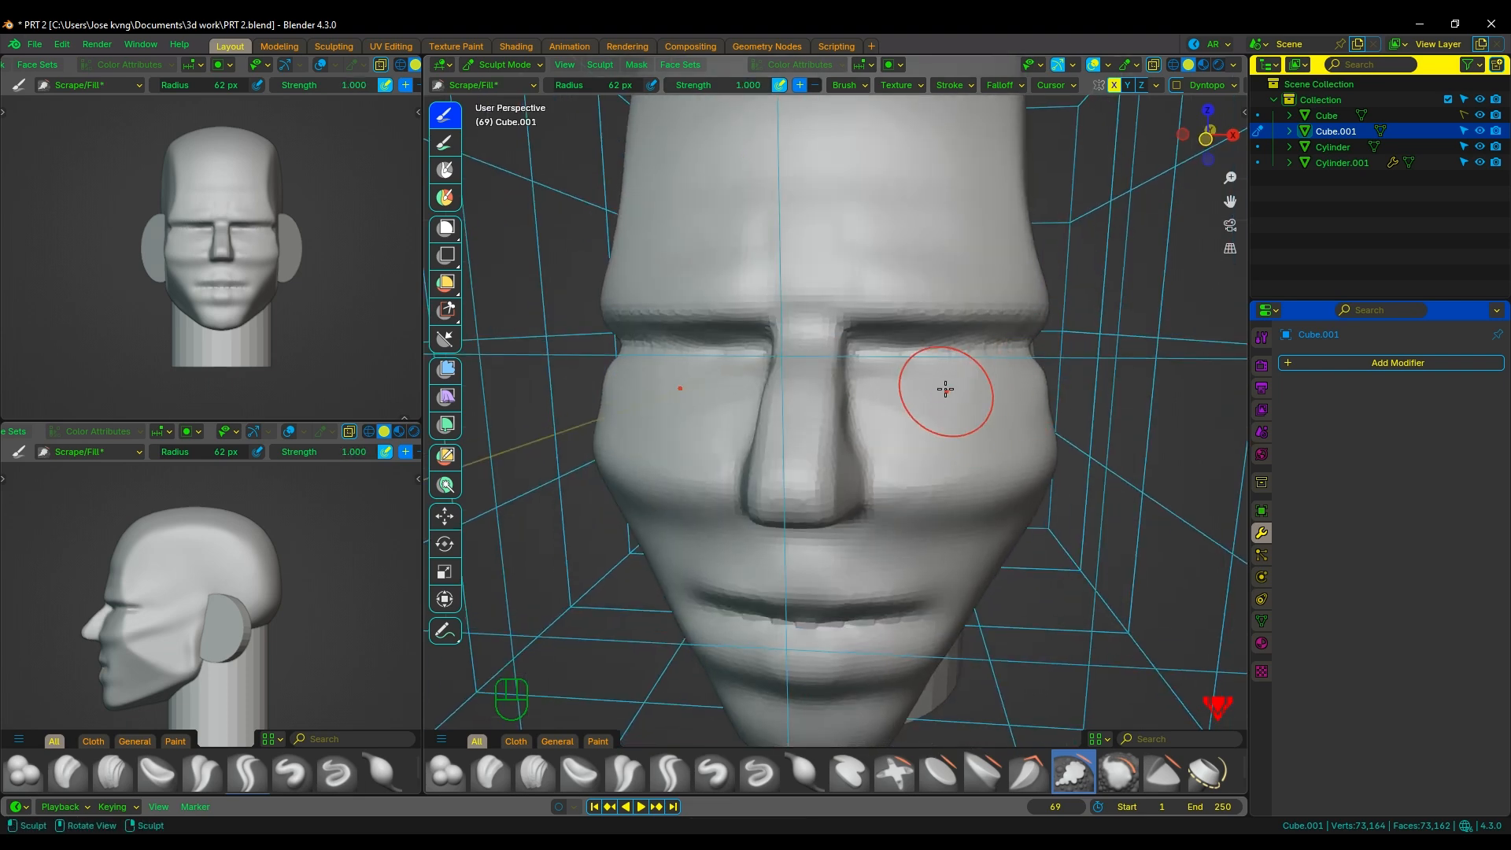
pyautogui.moveTo(948, 388); pyautogui.dragTo(889, 432, button='middle')
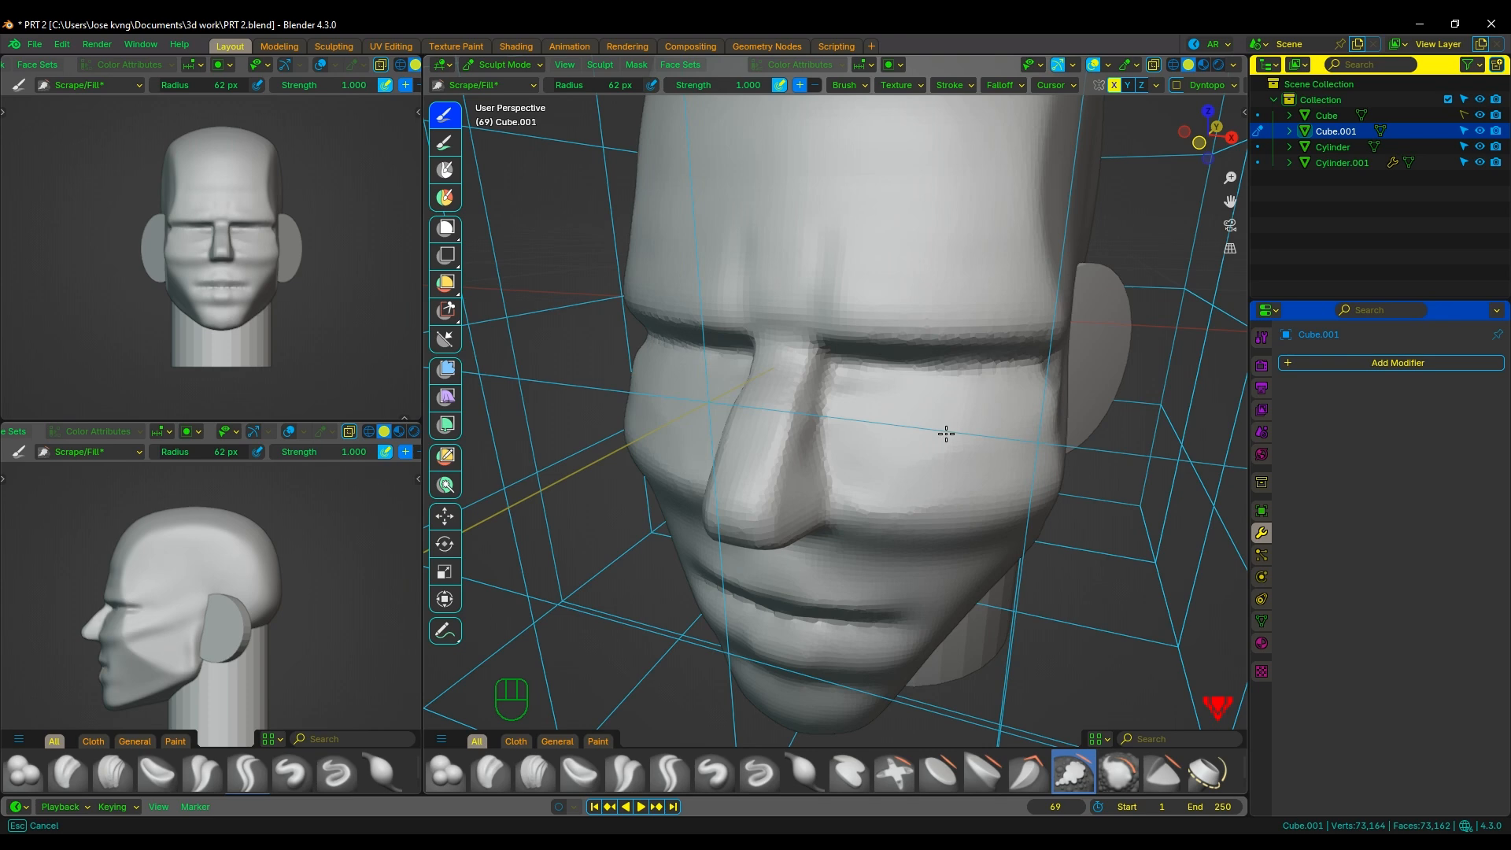
pyautogui.moveTo(1005, 429)
pyautogui.keyDown('alt'); pyautogui.mouseDown(button='middle')
pyautogui.moveTo(712, 461)
pyautogui.moveTo(979, 395)
pyautogui.mouseUp(button='middle'); pyautogui.keyUp('alt')
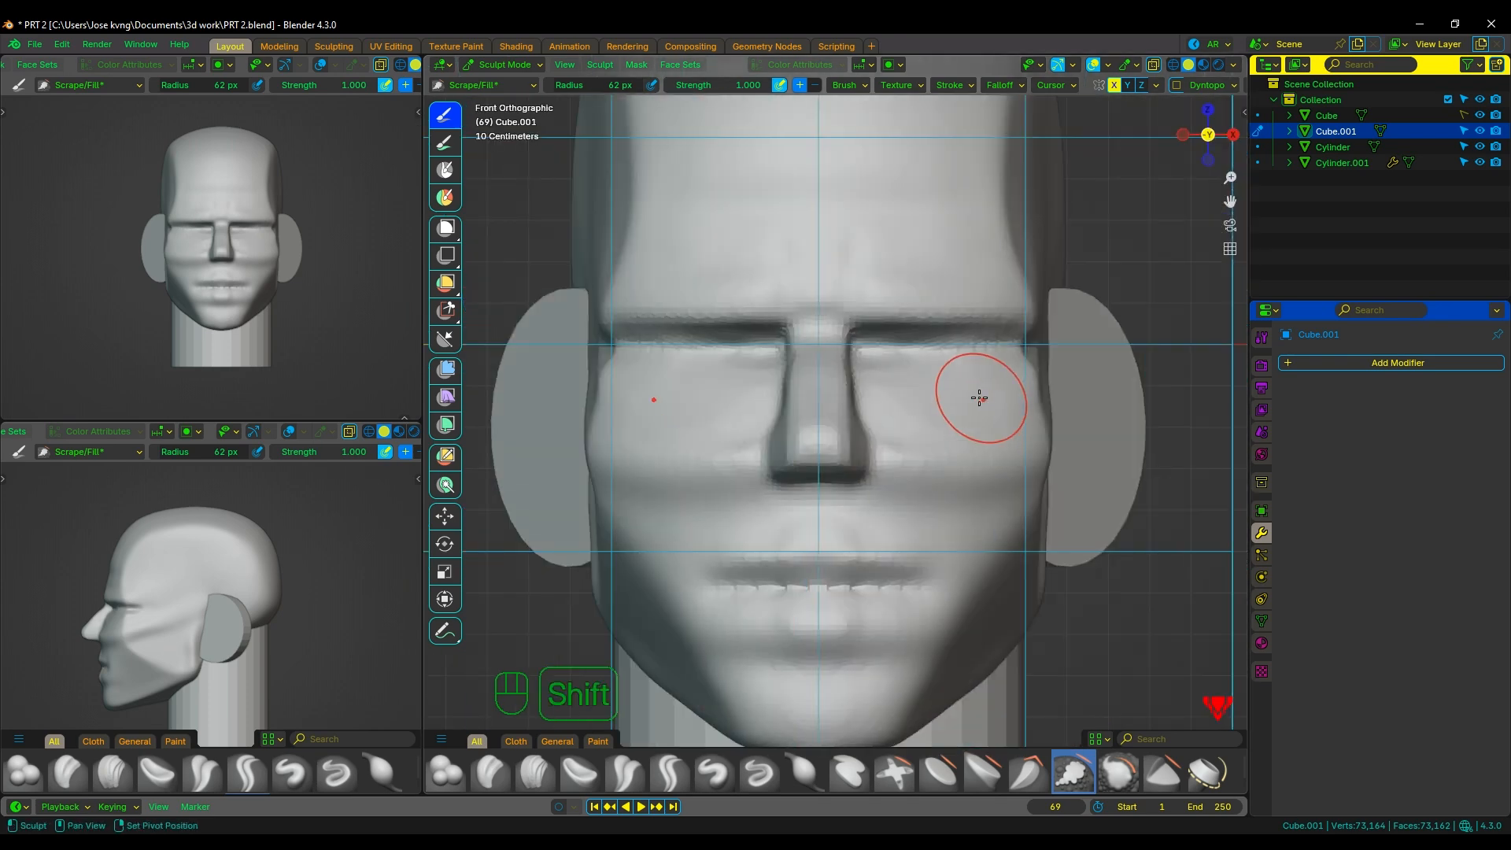
# Smooth the flattened eye areas and upper cheeks with the Smooth brush.
pyautogui.hotkey('shift', 's')
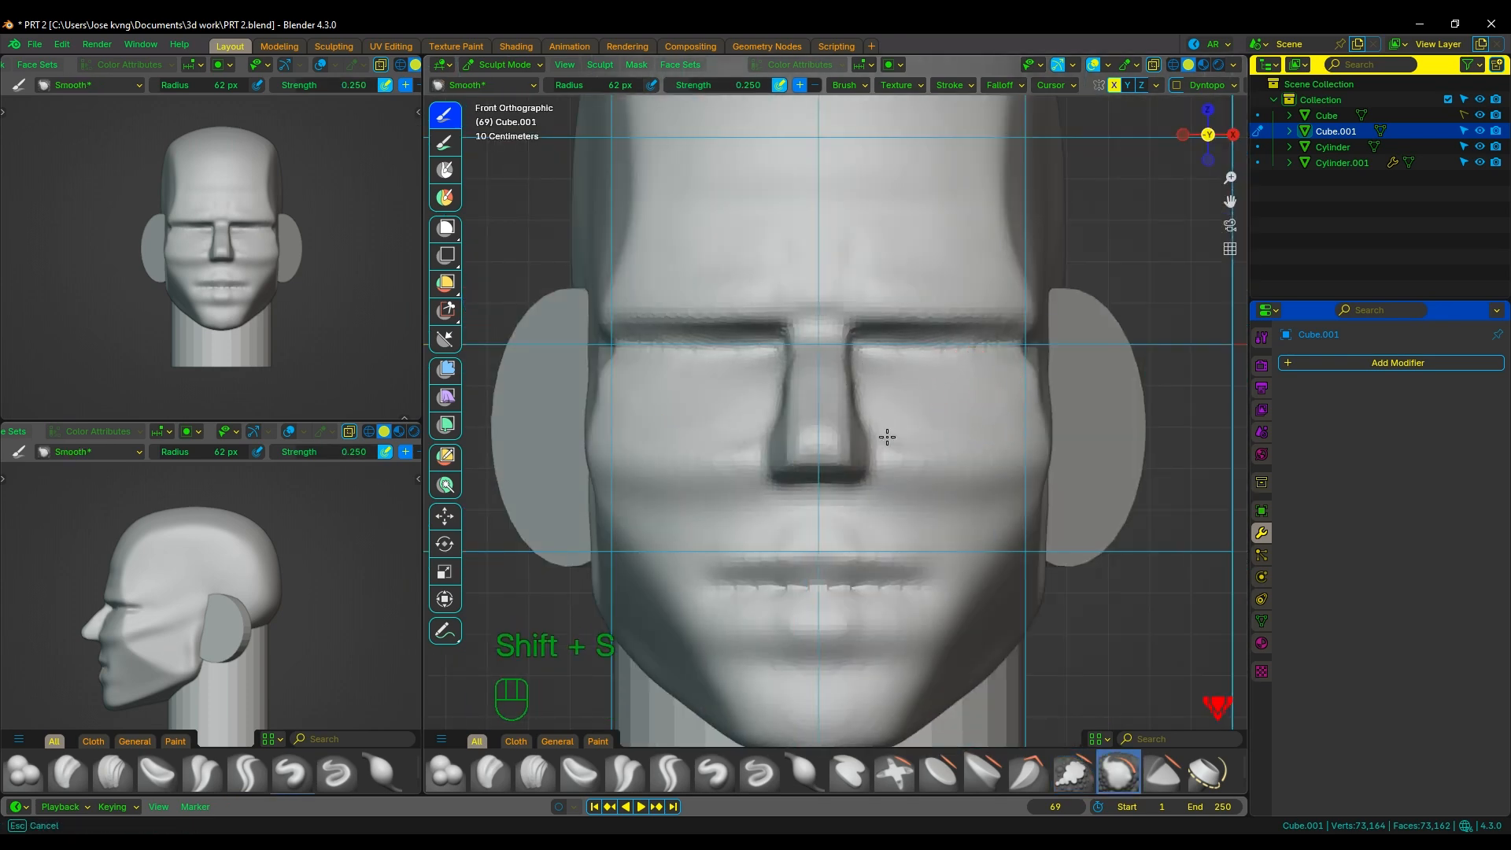
pyautogui.moveTo(1045, 375); pyautogui.dragTo(961, 428, button='middle')
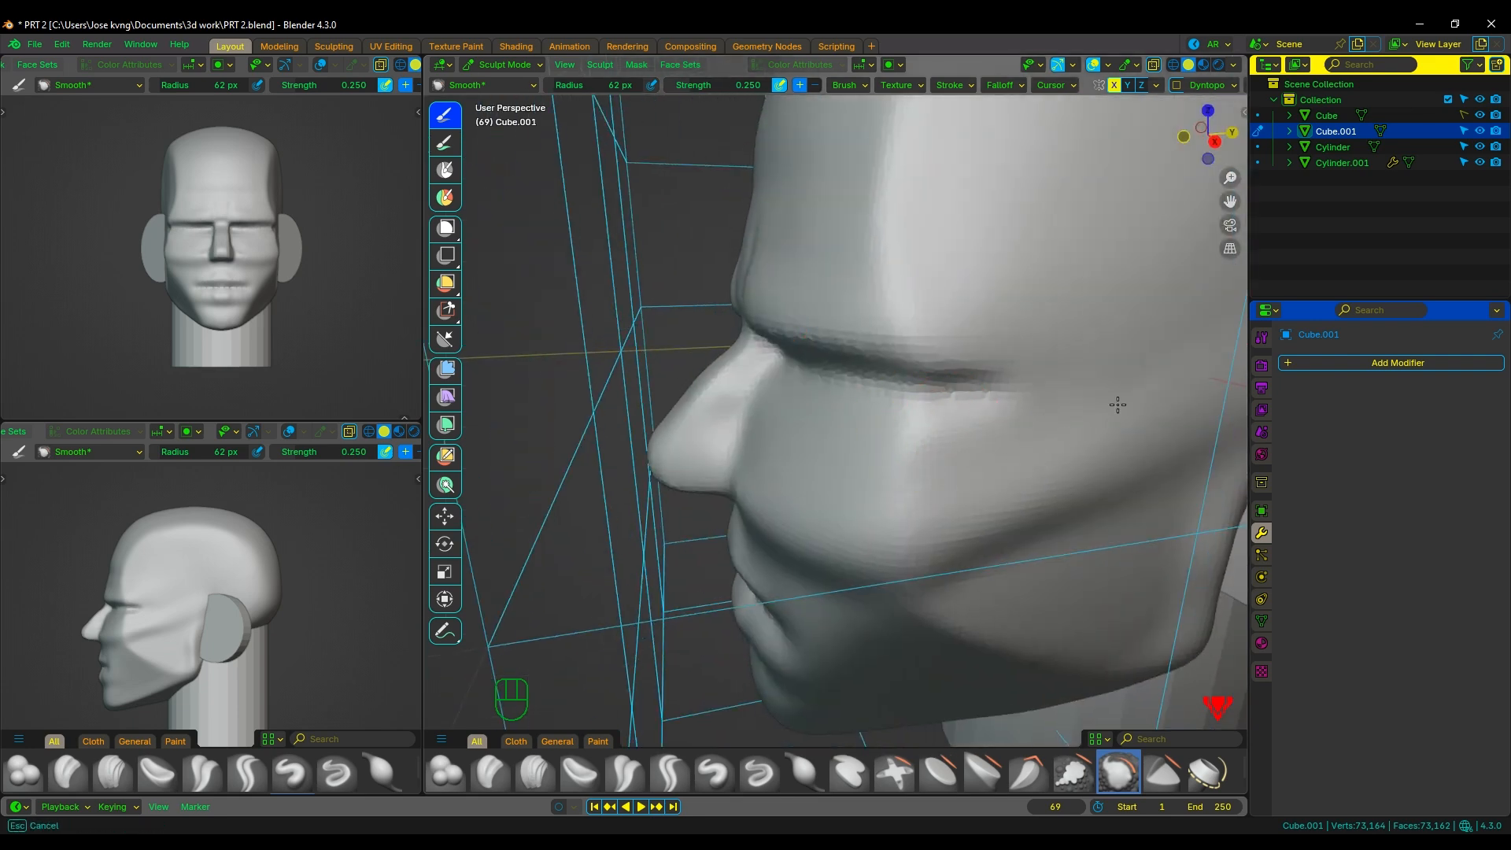
pyautogui.keyDown('alt'); pyautogui.moveTo(911, 378); pyautogui.dragTo(1244, 354, button='middle'); pyautogui.keyUp('alt')
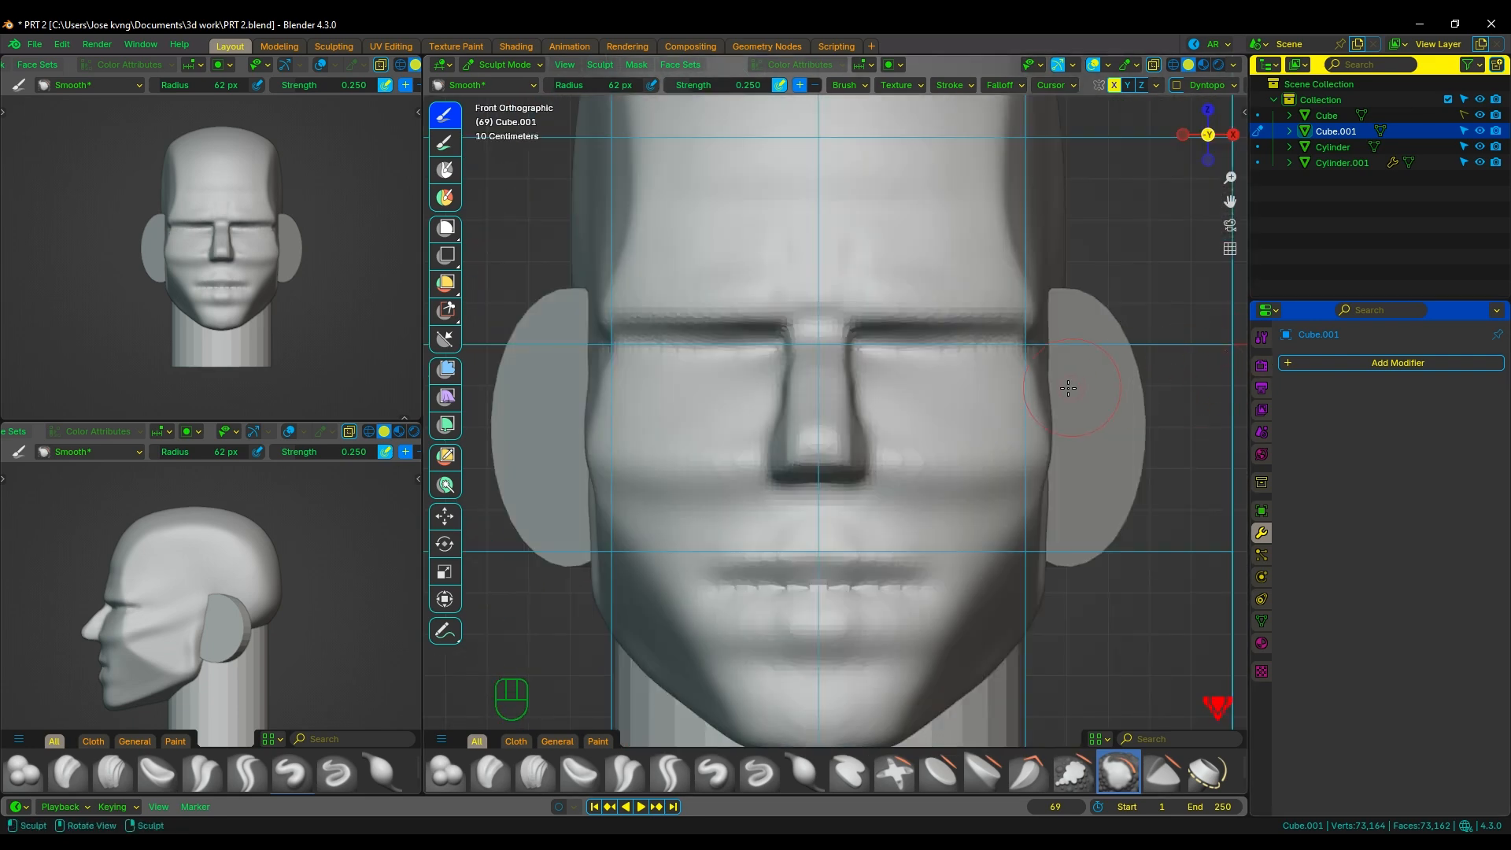
# Carve the eye sockets below the brow ridge using the Draw brush with a 48 px radius.
pyautogui.press('v')
pyautogui.press('f')
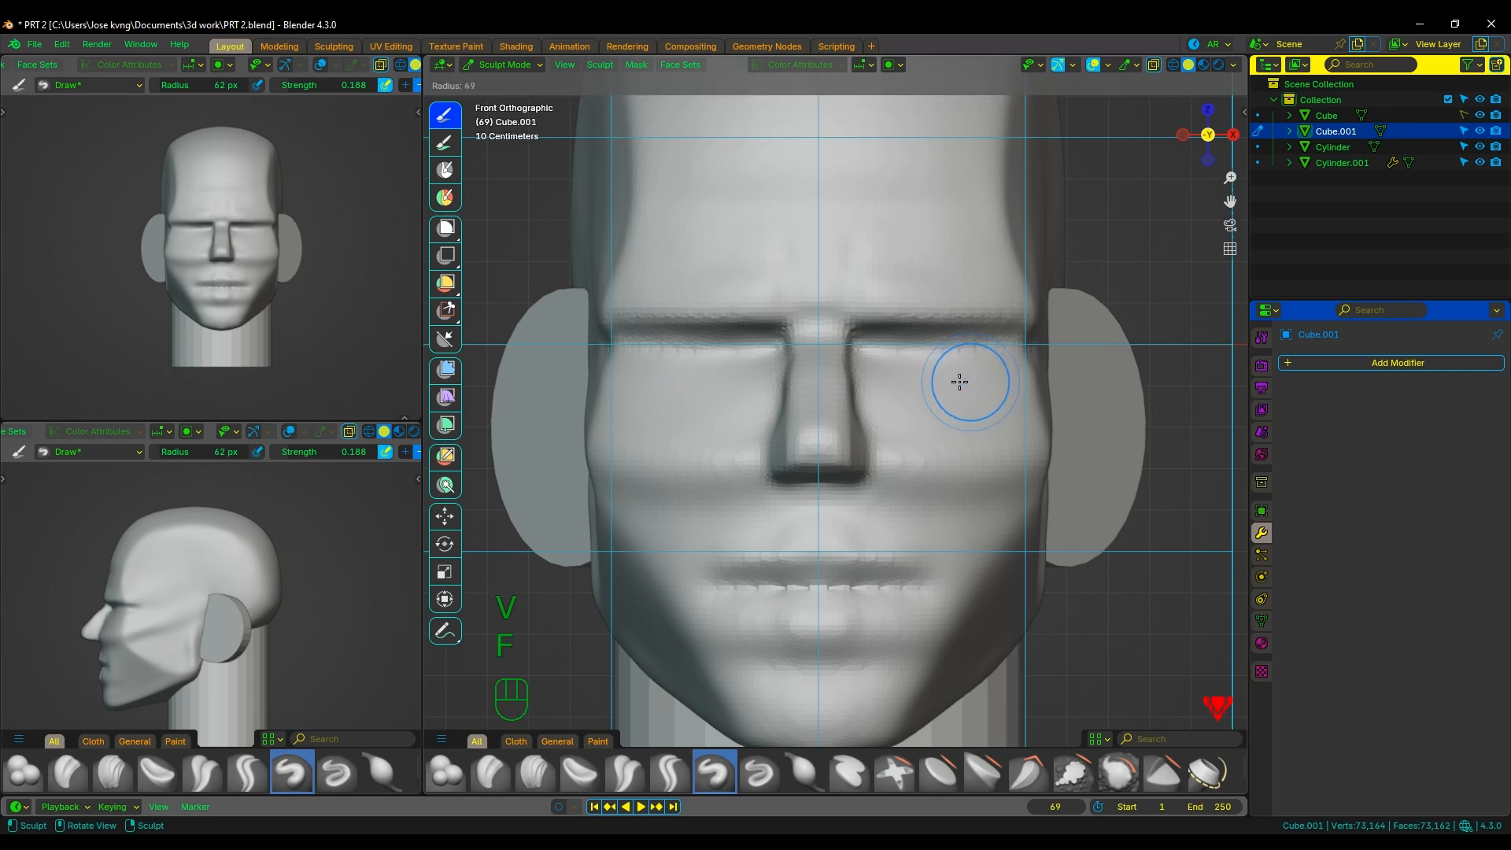
pyautogui.click(960, 381)
pyautogui.moveTo(1012, 330)
pyautogui.keyDown('ctrl'); pyautogui.mouseDown()
pyautogui.moveTo(779, 314)
pyautogui.moveTo(1021, 295)
pyautogui.mouseUp(); pyautogui.keyUp('ctrl')
pyautogui.moveTo(1021, 295)
pyautogui.keyDown('alt'); pyautogui.mouseDown(button='middle')
pyautogui.moveTo(796, 358)
pyautogui.moveTo(948, 347)
pyautogui.mouseUp(button='middle'); pyautogui.keyUp('alt')
pyautogui.moveTo(909, 351)
pyautogui.mouseDown()
pyautogui.moveTo(988, 349)
pyautogui.moveTo(891, 362)
pyautogui.mouseUp()
pyautogui.moveTo(1008, 369)
pyautogui.keyDown('alt'); pyautogui.mouseDown(button='middle')
pyautogui.moveTo(860, 386)
pyautogui.moveTo(947, 378)
pyautogui.mouseUp(button='middle'); pyautogui.keyUp('alt')
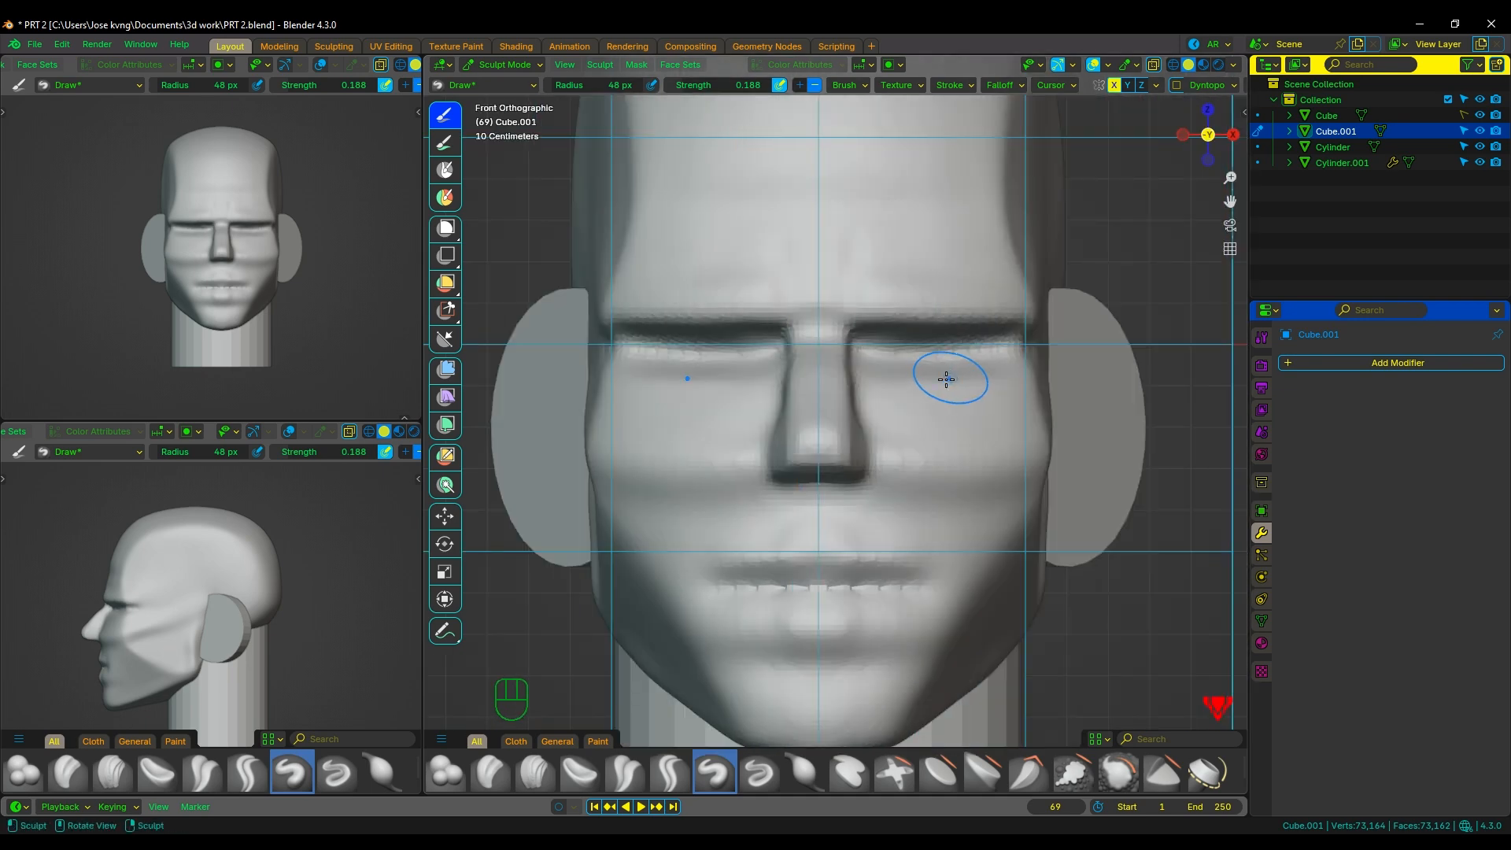
pyautogui.moveTo(921, 371); pyautogui.dragTo(938, 370)
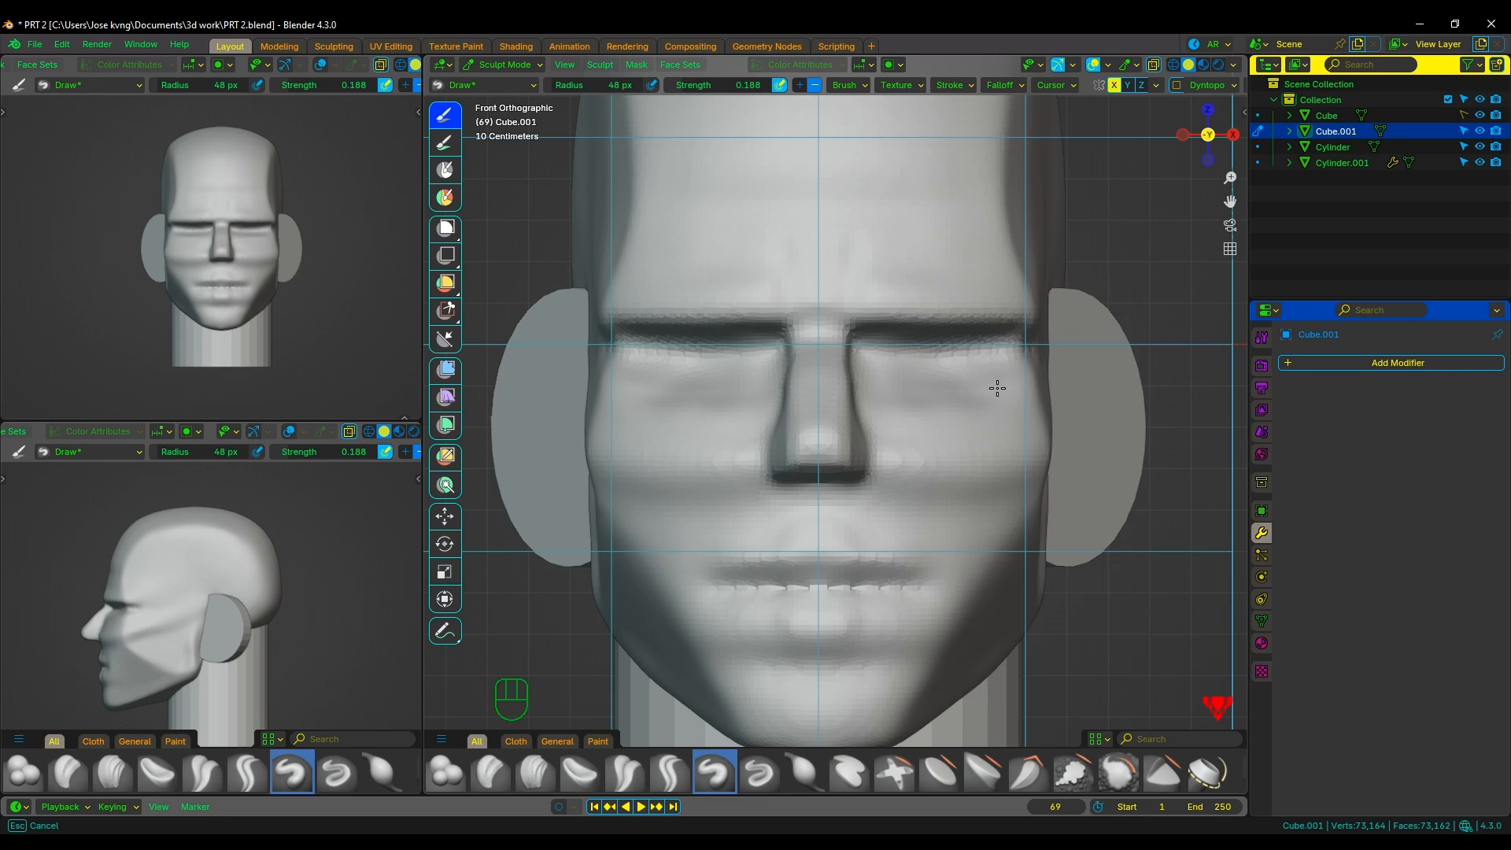
# Smooth the carved eye sockets with the Smooth brush.
pyautogui.hotkey('shift', 's')
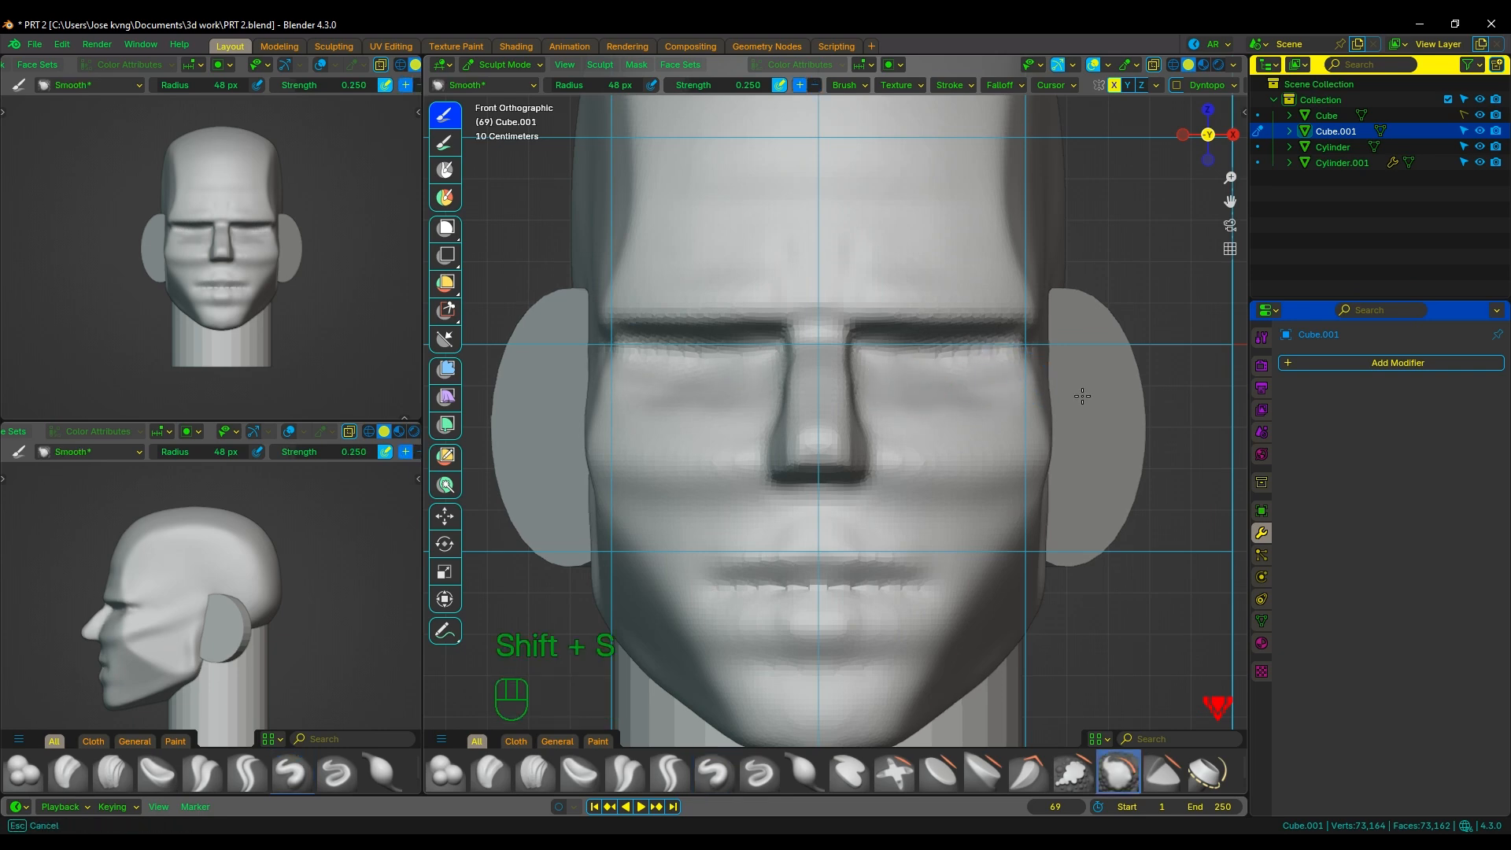
pyautogui.rightClick(993, 372)
pyautogui.moveTo(927, 388); pyautogui.dragTo(1037, 364)
# Deepen the recess directly under the brow ridge using the Draw brush at strength 0.331.
pyautogui.press('v')
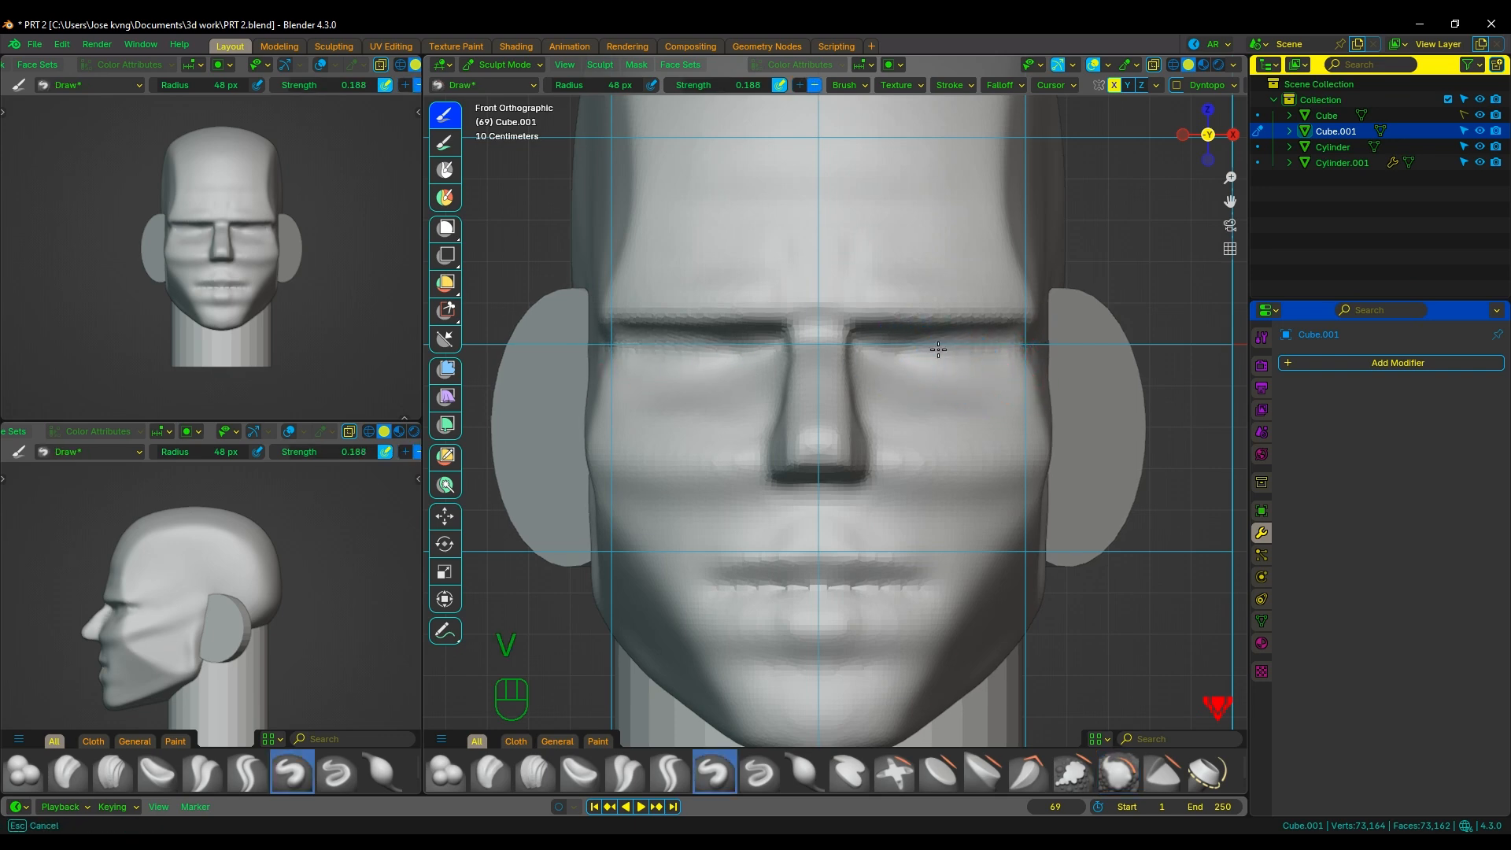
pyautogui.rightClick(952, 345)
pyautogui.moveTo(849, 364); pyautogui.dragTo(869, 364)
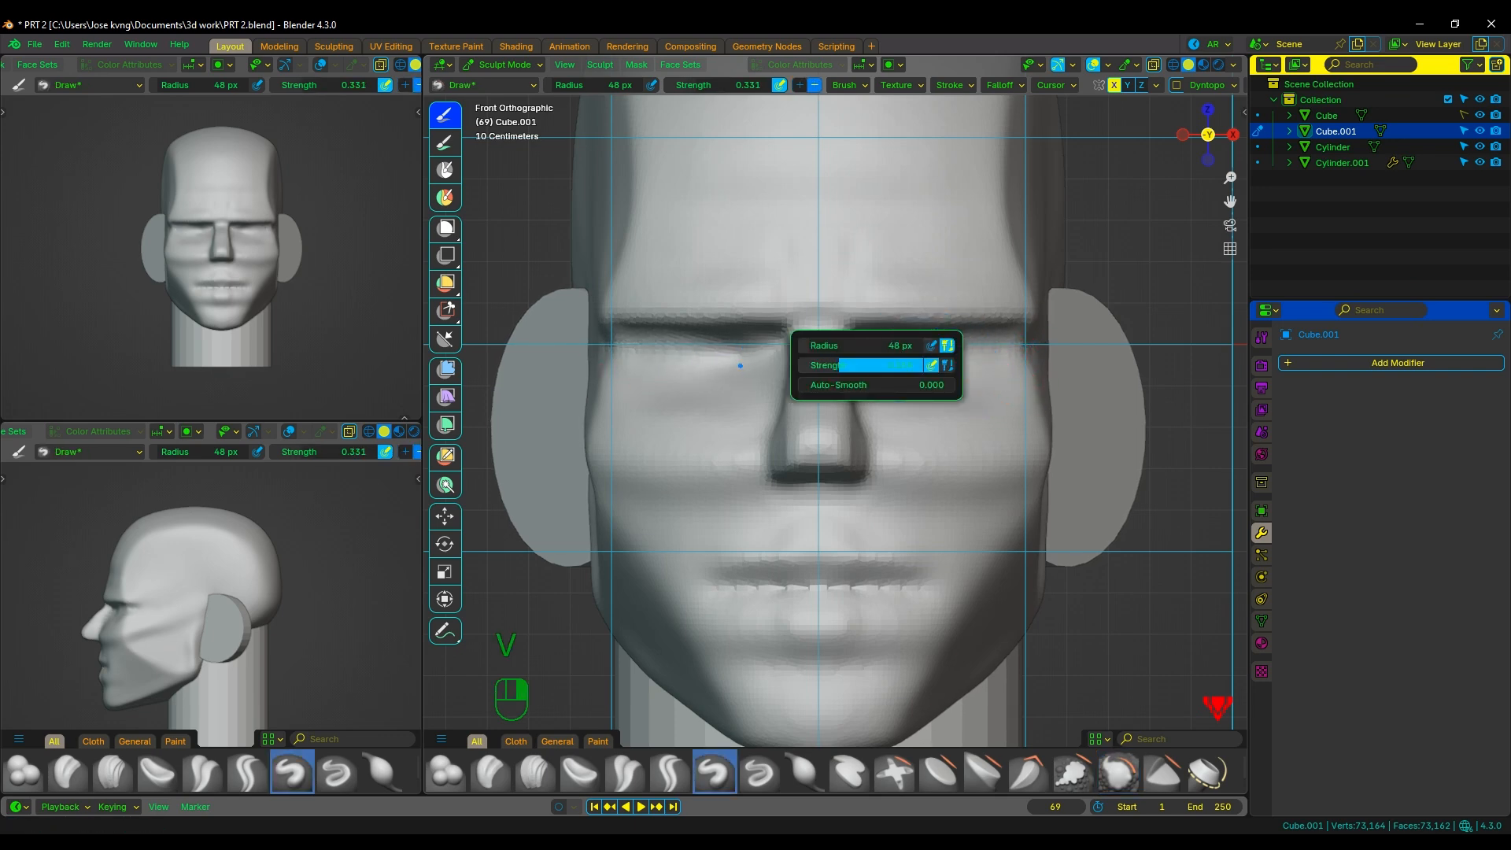
pyautogui.moveTo(985, 351); pyautogui.dragTo(988, 352)
pyautogui.moveTo(916, 356); pyautogui.dragTo(1007, 356)
pyautogui.moveTo(874, 357); pyautogui.dragTo(1021, 352)
pyautogui.scroll(-1, 834, 389)
# Switch to the Grab brush and set its radius to 136 px.
pyautogui.moveTo(831, 391)
pyautogui.keyDown('alt'); pyautogui.mouseDown()
pyautogui.moveTo(712, 411)
pyautogui.moveTo(978, 354)
pyautogui.moveTo(897, 362)
pyautogui.moveTo(884, 404)
pyautogui.moveTo(924, 404)
pyautogui.moveTo(772, 398)
pyautogui.moveTo(890, 391)
pyautogui.moveTo(871, 361)
pyautogui.moveTo(910, 432)
pyautogui.mouseUp(); pyautogui.keyUp('alt')
pyautogui.hotkey('shift', 's')
pyautogui.press('g')
pyautogui.press('f')
pyautogui.click(951, 412)
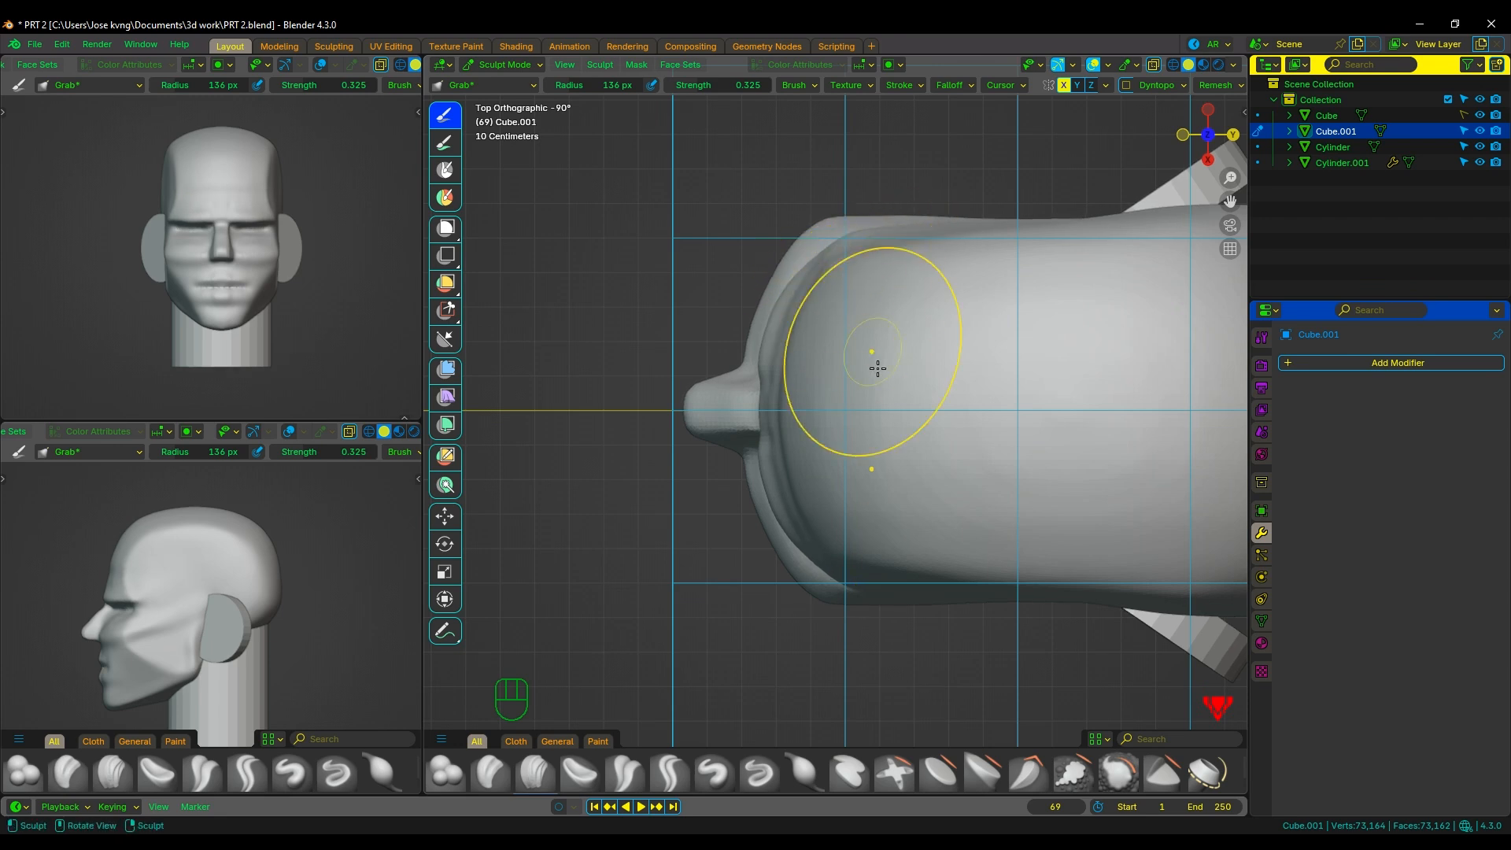
# Examine the head from the side and front, focusing on the eye sockets, nose and cheeks.
pyautogui.keyDown('alt'); pyautogui.moveTo(897, 404); pyautogui.dragTo(894, 422, button='middle'); pyautogui.keyUp('alt')
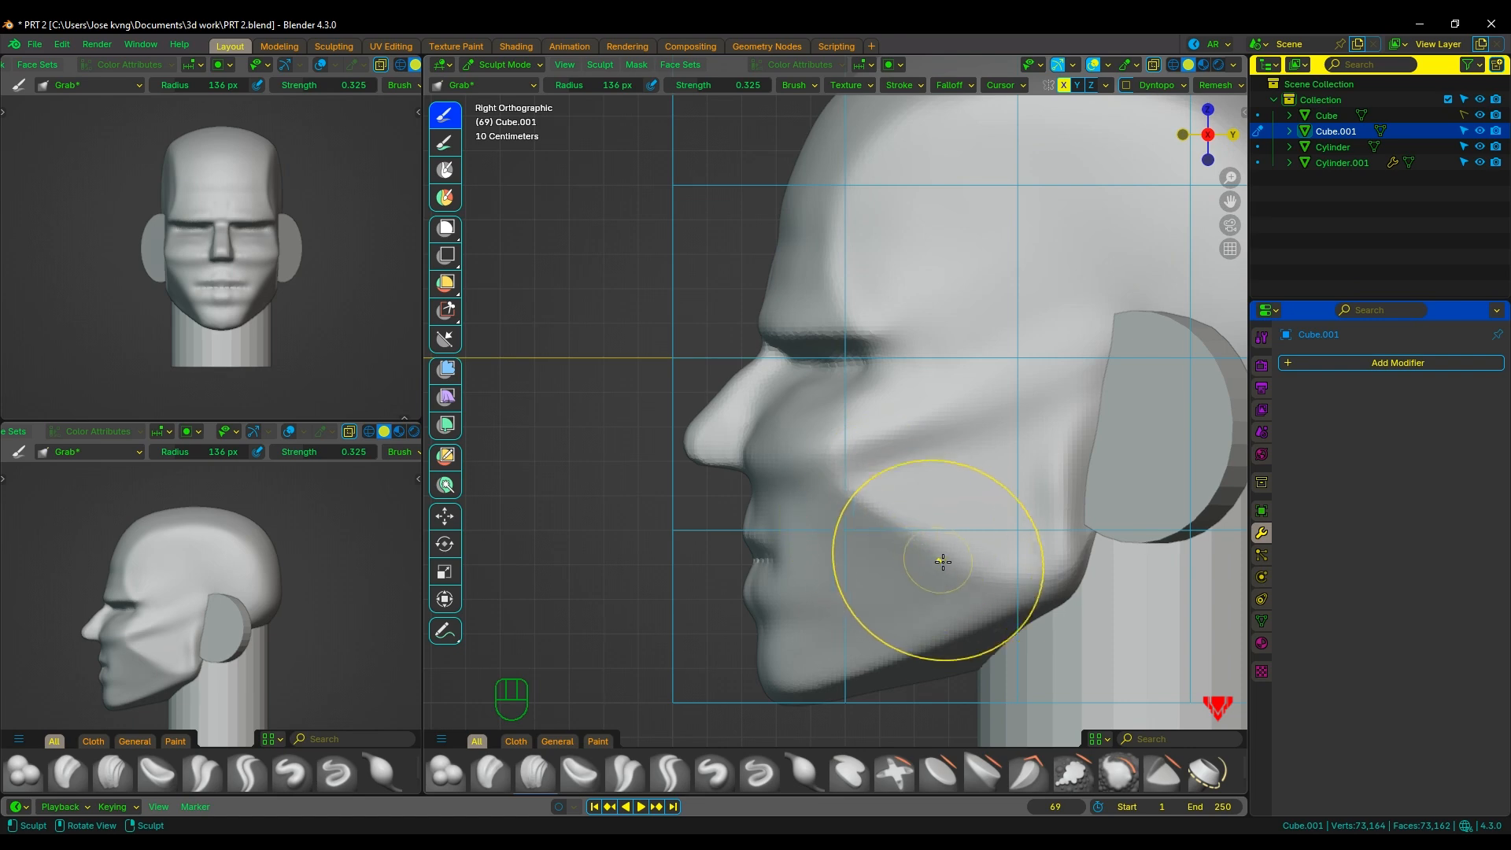
pyautogui.keyDown('alt'); pyautogui.moveTo(338, 607); pyautogui.dragTo(465, 583, button='middle'); pyautogui.keyUp('alt')
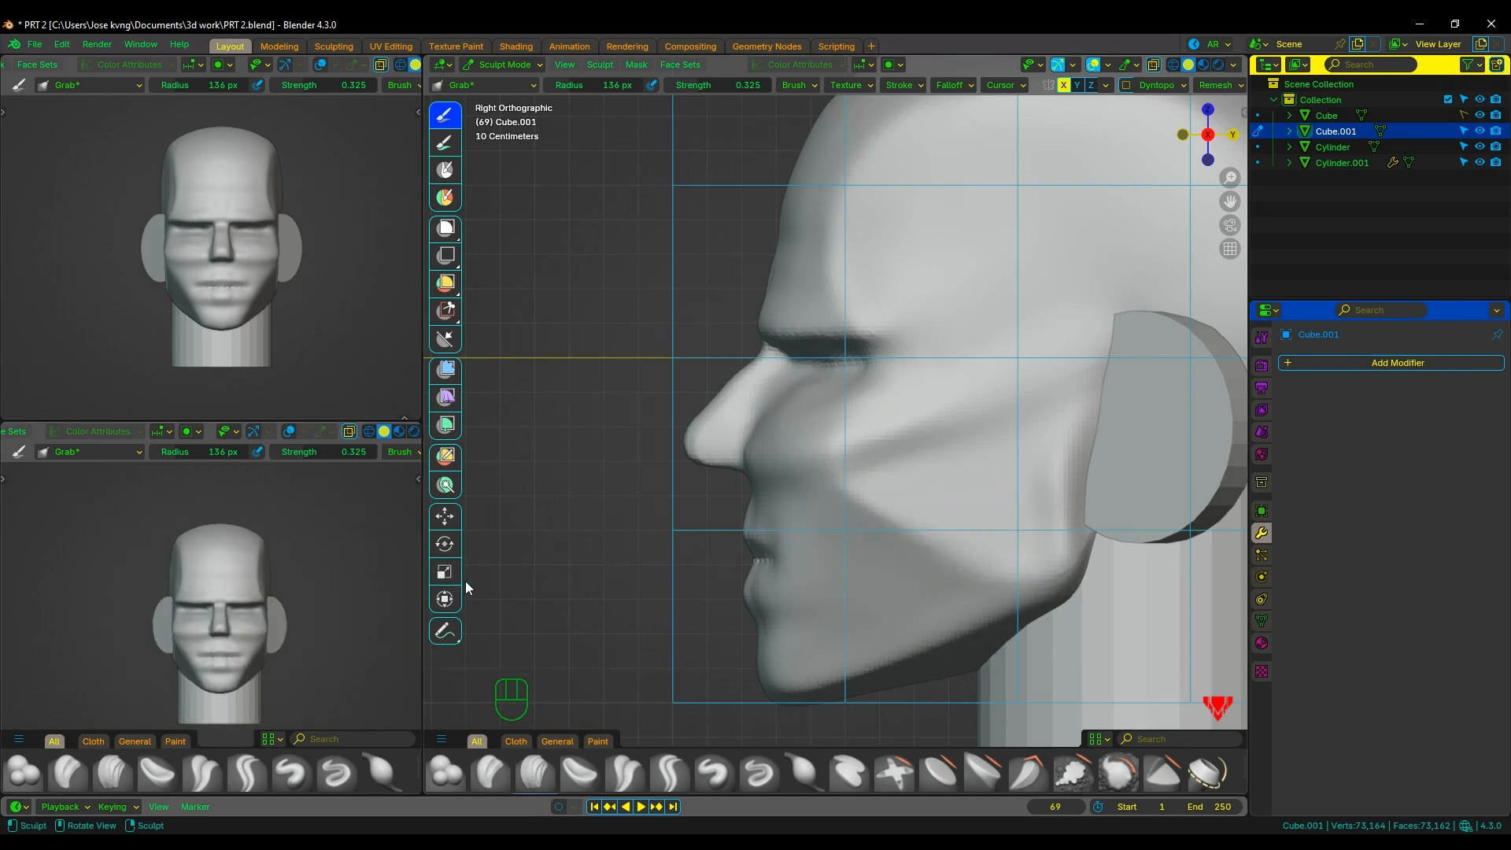
pyautogui.keyDown('alt'); pyautogui.moveTo(816, 563); pyautogui.dragTo(954, 550, button='middle'); pyautogui.keyUp('alt')
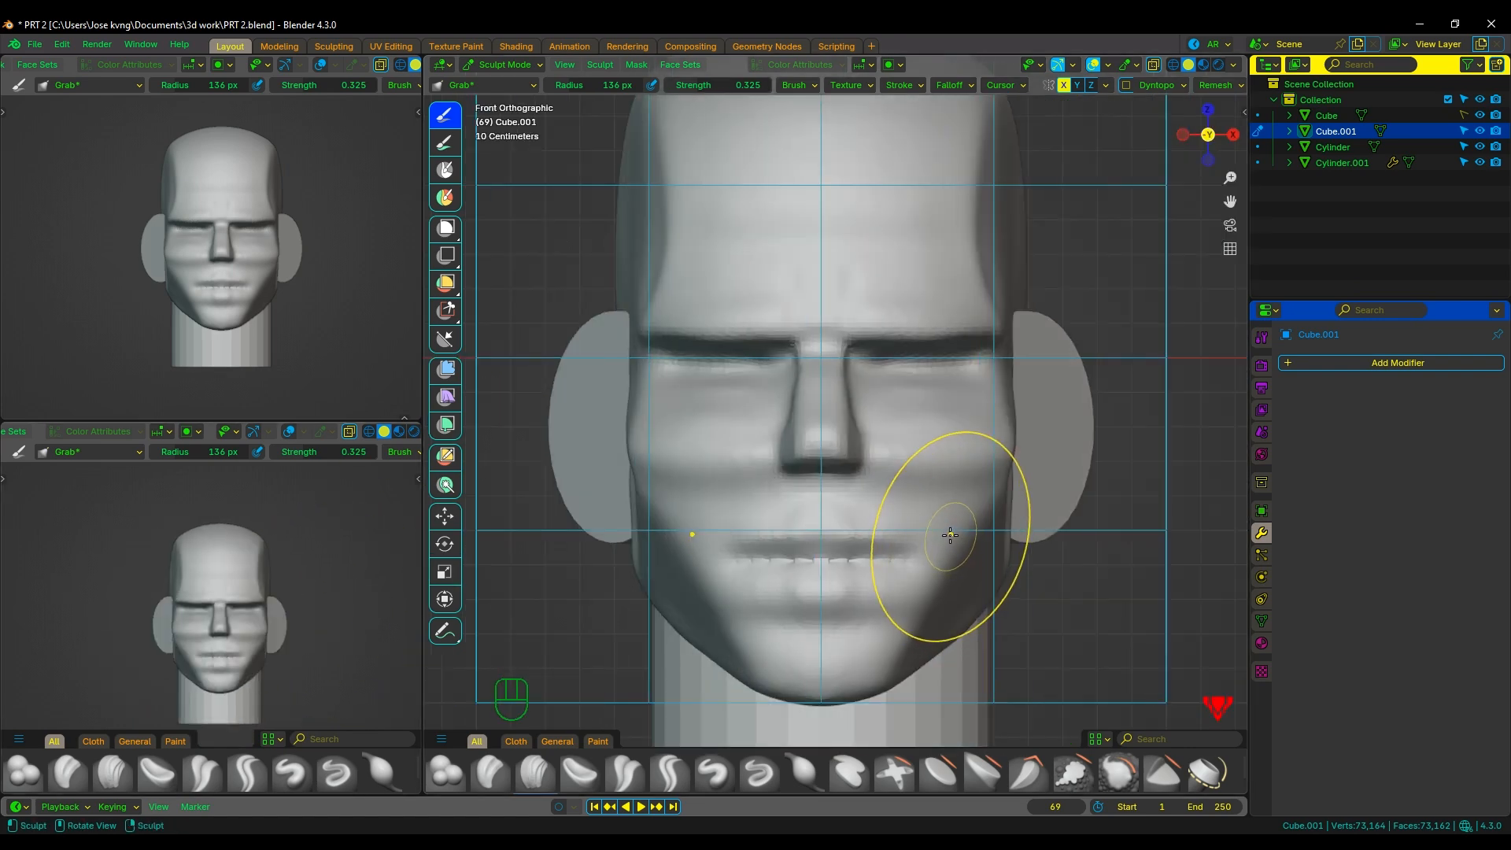
pyautogui.scroll(4, 894, 428)
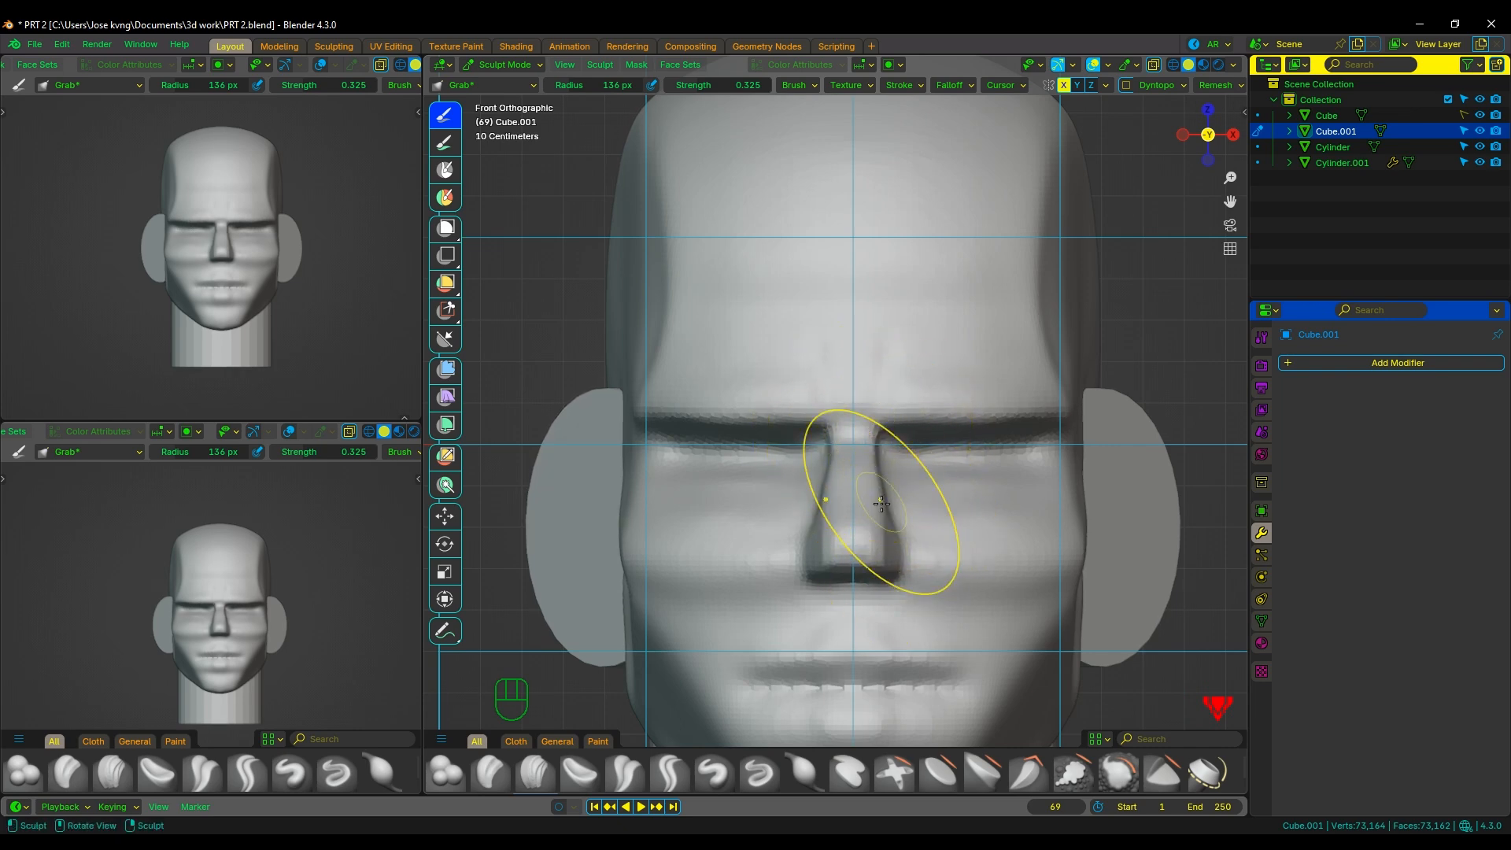
pyautogui.scroll(1, 903, 506)
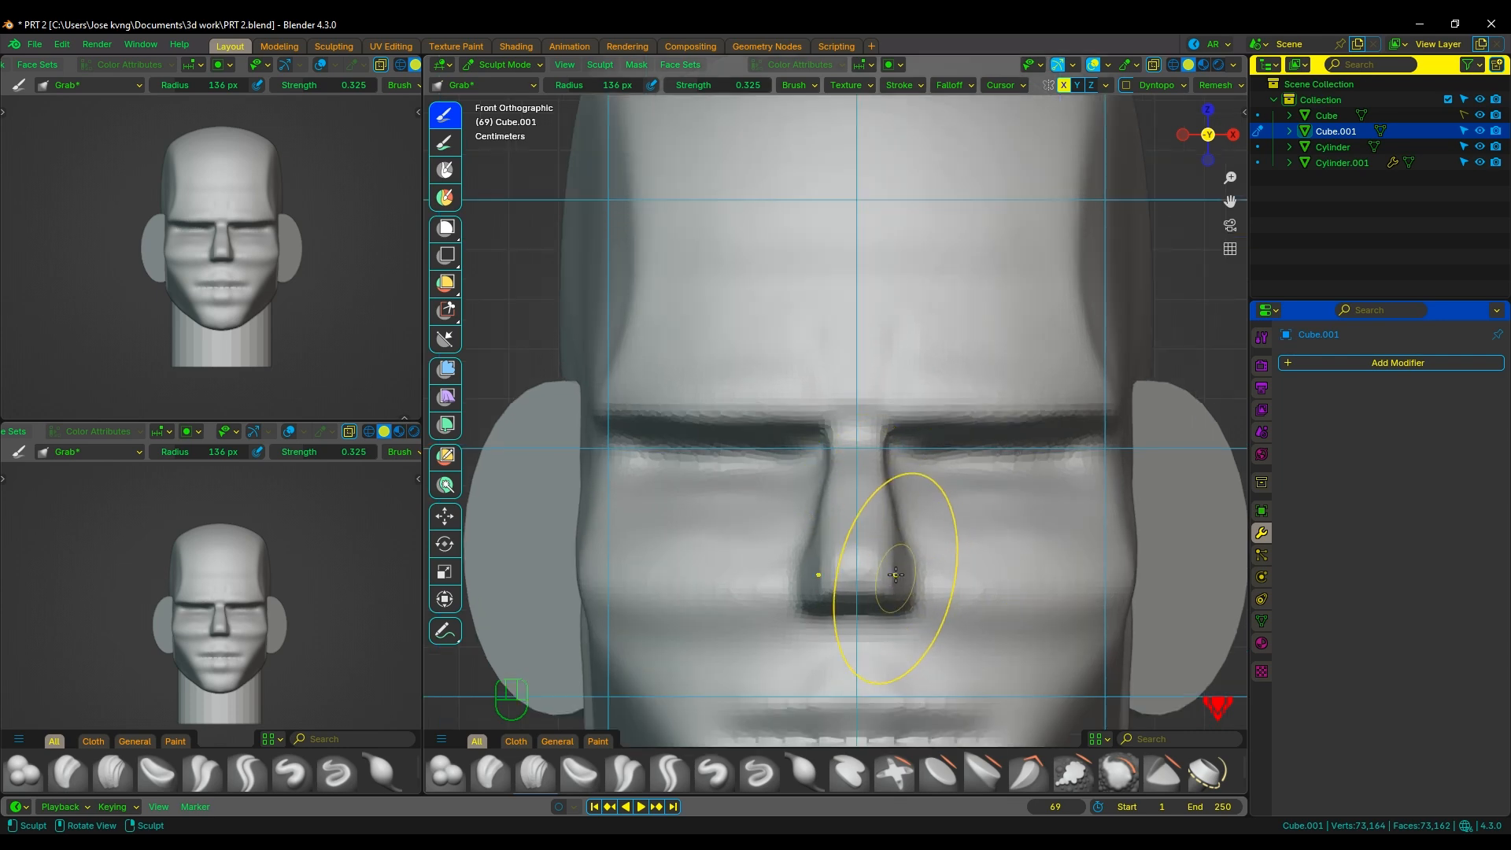
pyautogui.scroll(-1, 897, 570)
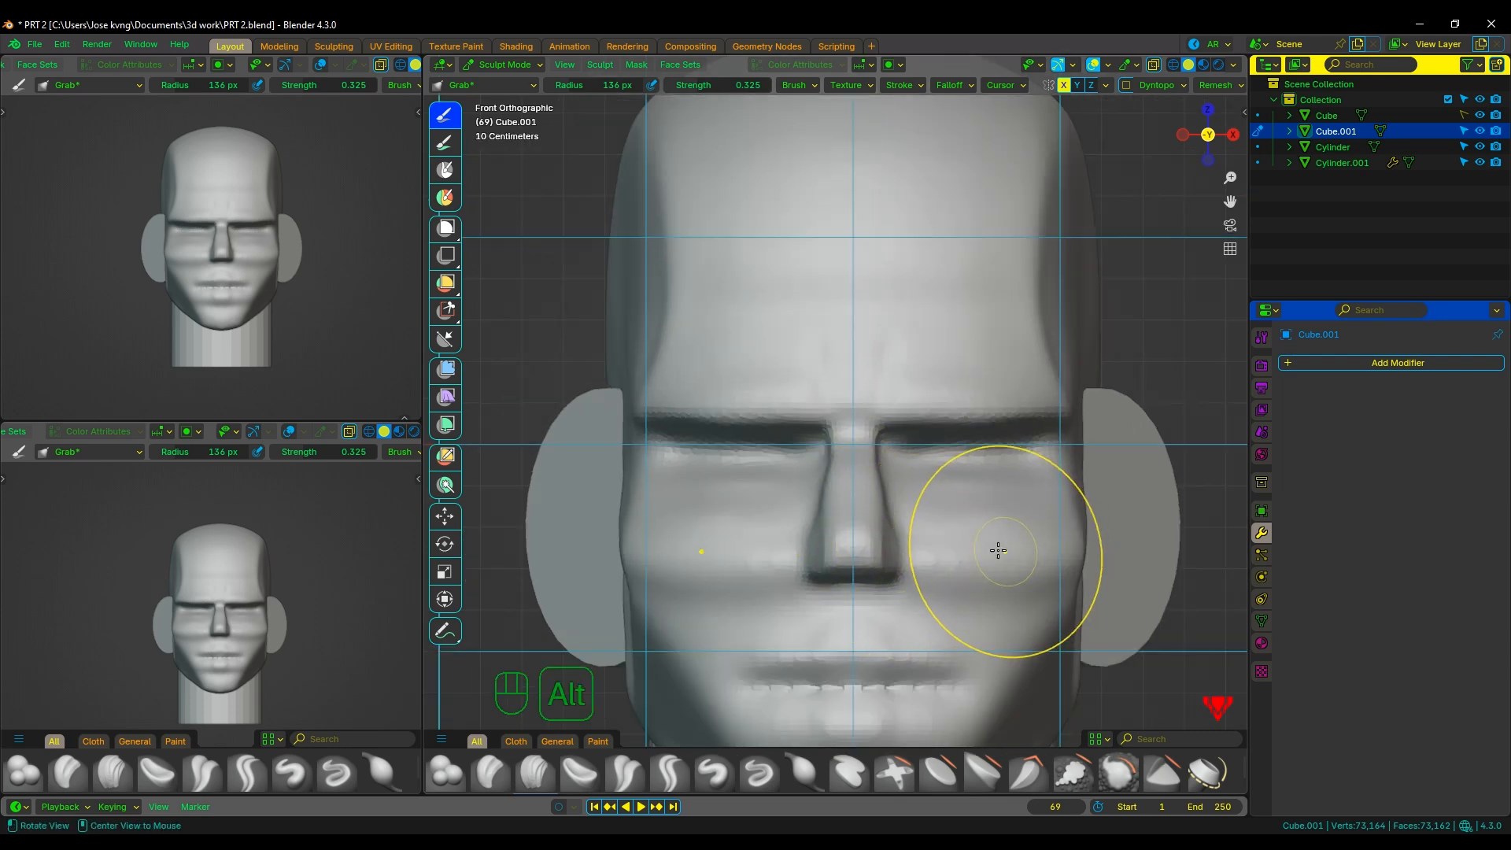
pyautogui.keyDown('alt'); pyautogui.moveTo(999, 550); pyautogui.dragTo(1103, 530, button='middle'); pyautogui.keyUp('alt')
pyautogui.scroll(1, 964, 504)
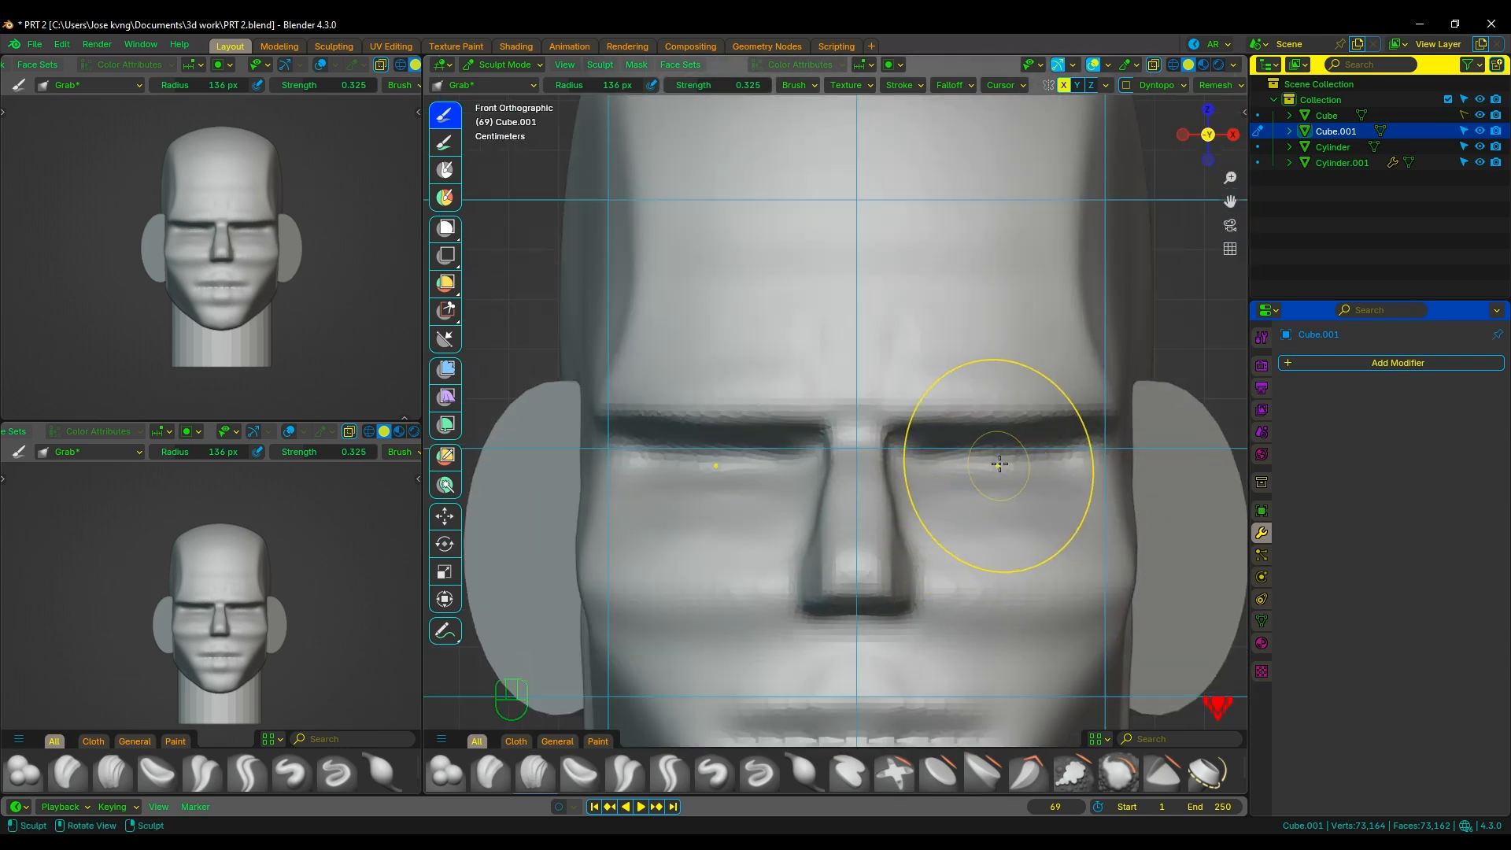
# Smooth the recess under the brow with the Smooth brush at a 70 px radius and 0.250 strength.
pyautogui.hotkey('shift', 's')
pyautogui.press('f')
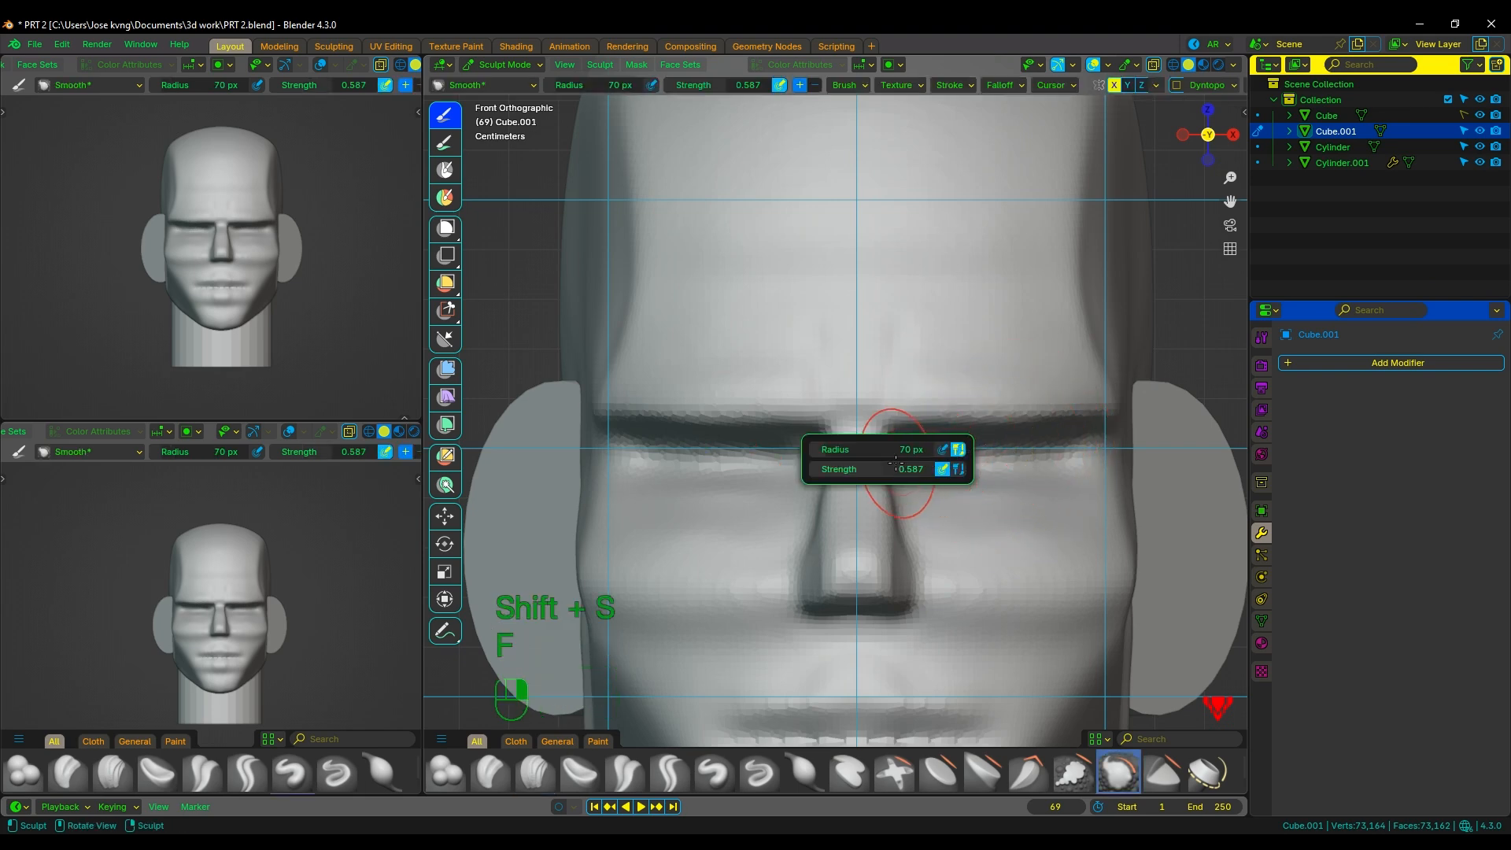
pyautogui.moveTo(895, 464)
pyautogui.mouseDown()
pyautogui.moveTo(854, 469)
pyautogui.moveTo(922, 470)
pyautogui.mouseUp()
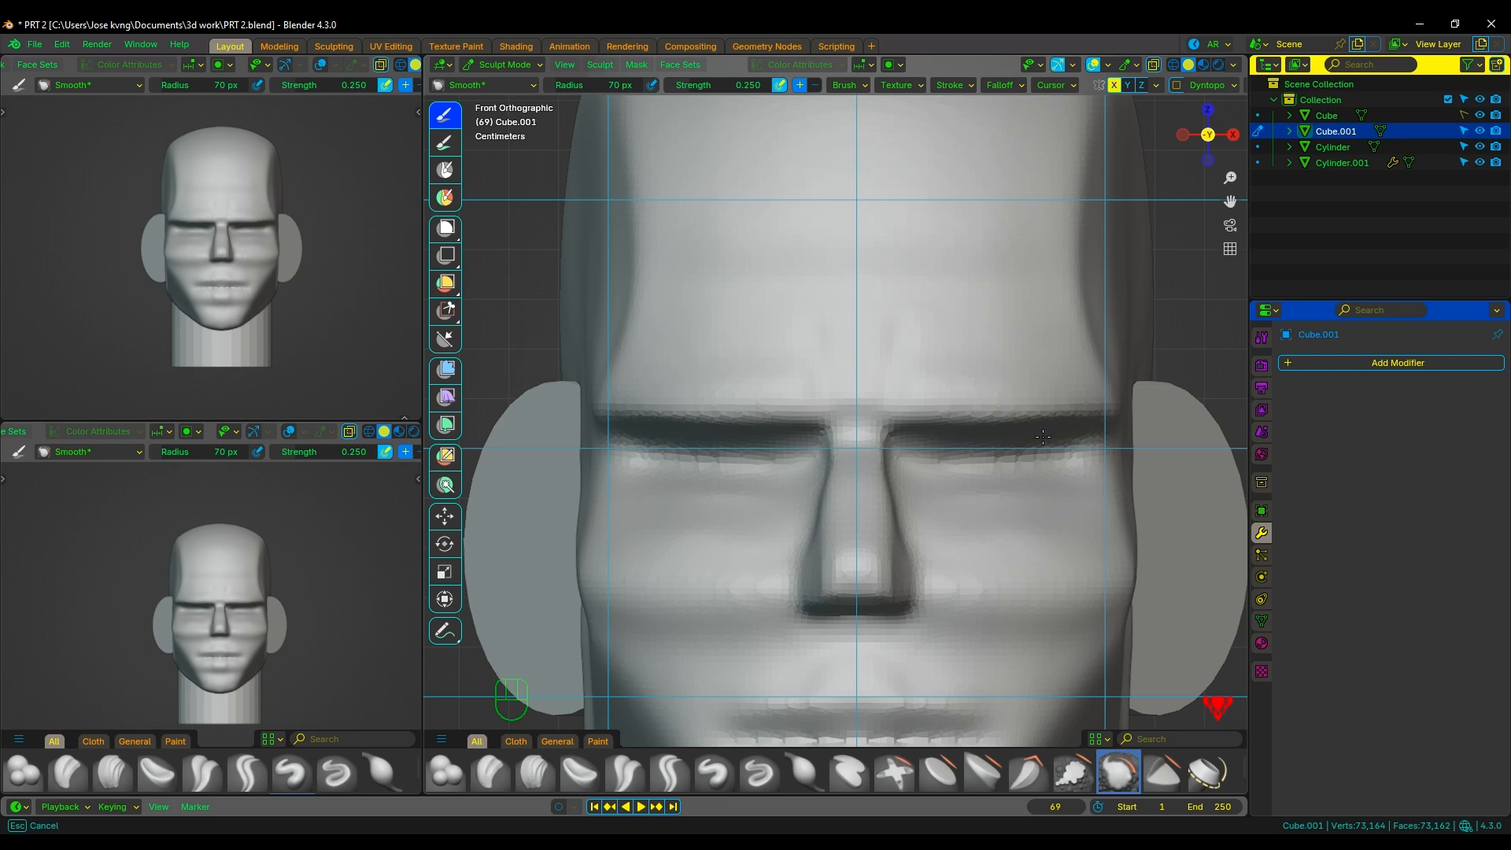
pyautogui.scroll(-5, 1012, 478)
pyautogui.moveTo(1013, 479); pyautogui.dragTo(910, 475, button='middle')
pyautogui.scroll(5, 875, 488)
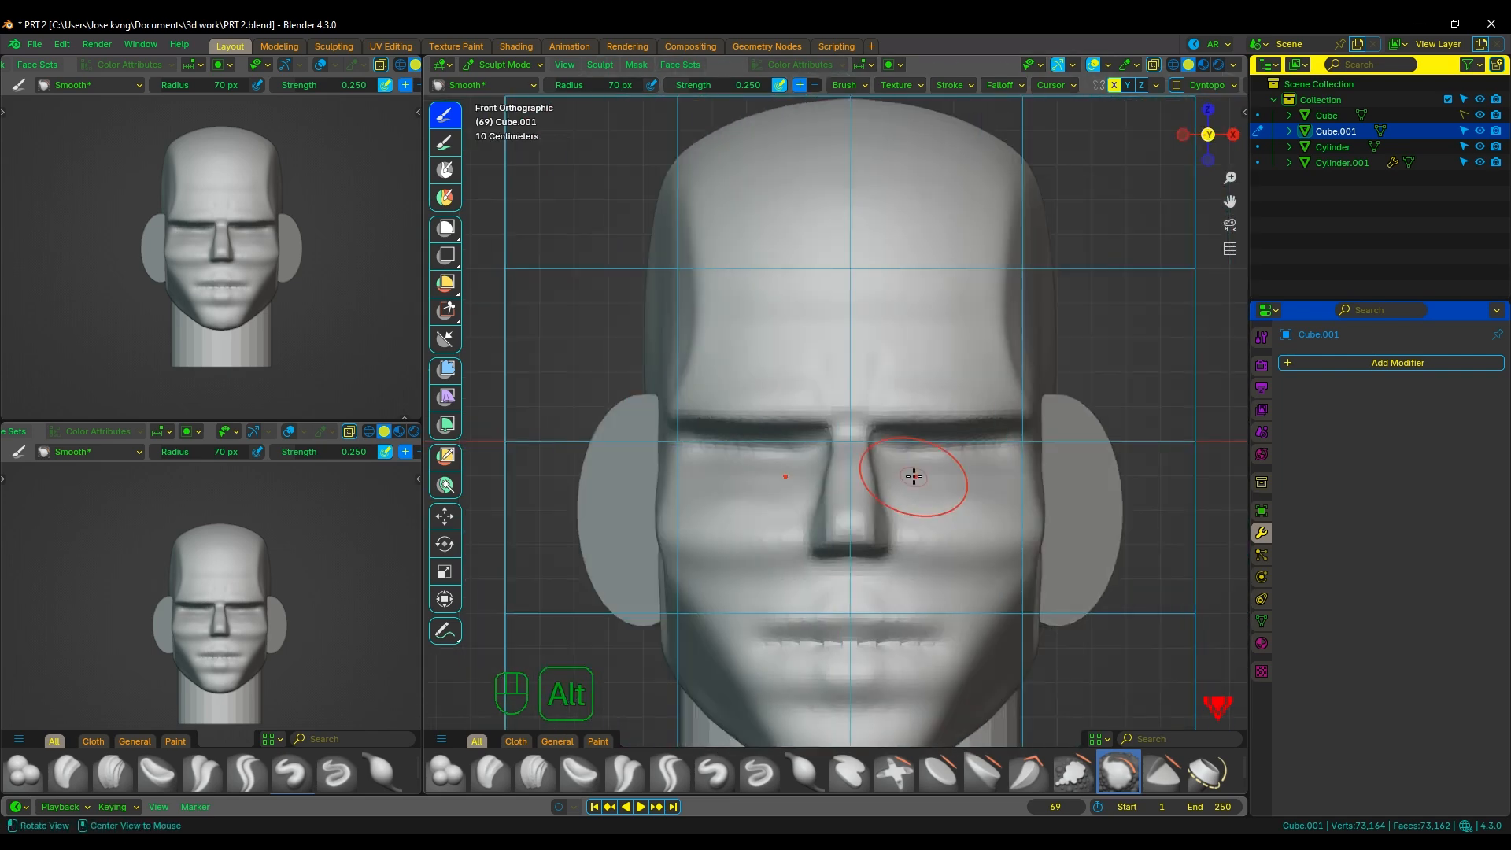
# Select the Clay Strips brush and set its radius to 50 px.
pyautogui.scroll(1, 948, 484)
pyautogui.press('c')
pyautogui.press('f')
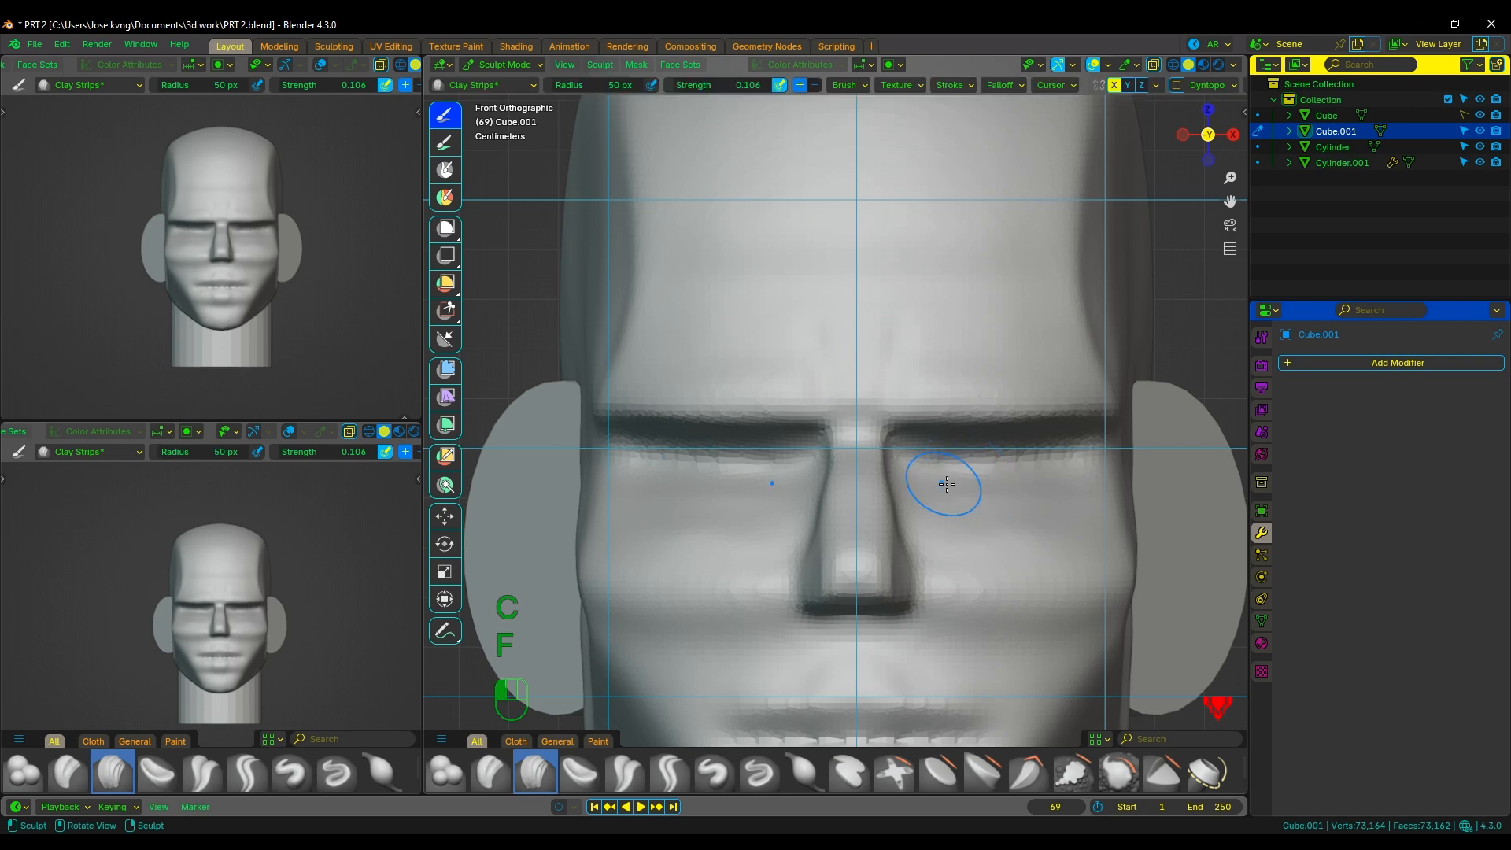
# Switch the head from Sculpt Mode to Object Mode and save the file.
pyautogui.scroll(-1, 928, 488)
pyautogui.hotkey('ctrl', 'Tab')
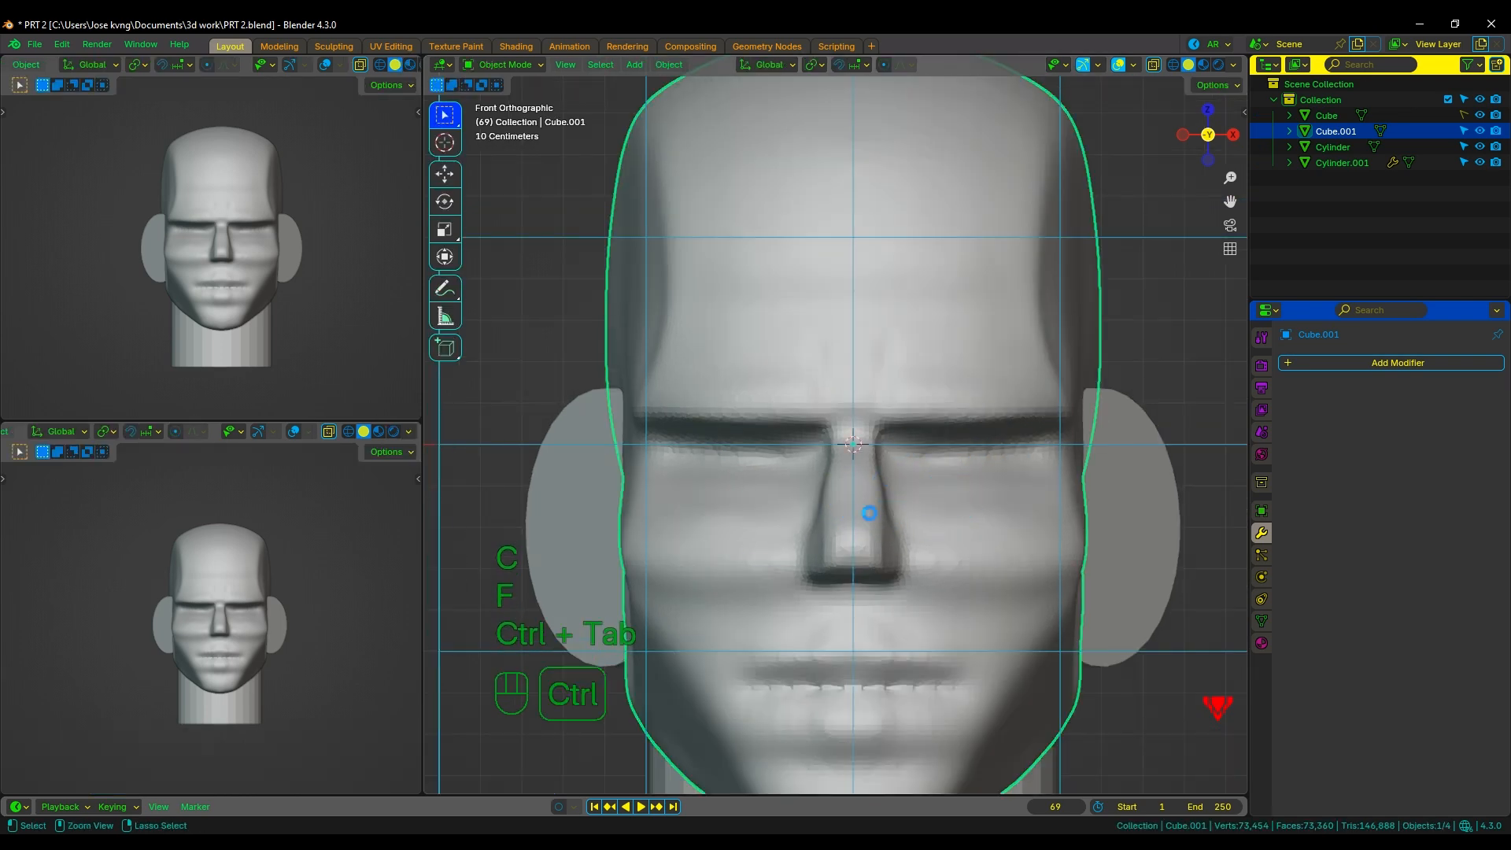
pyautogui.scroll(-3, 899, 515)
pyautogui.hotkey('ctrl', 's')
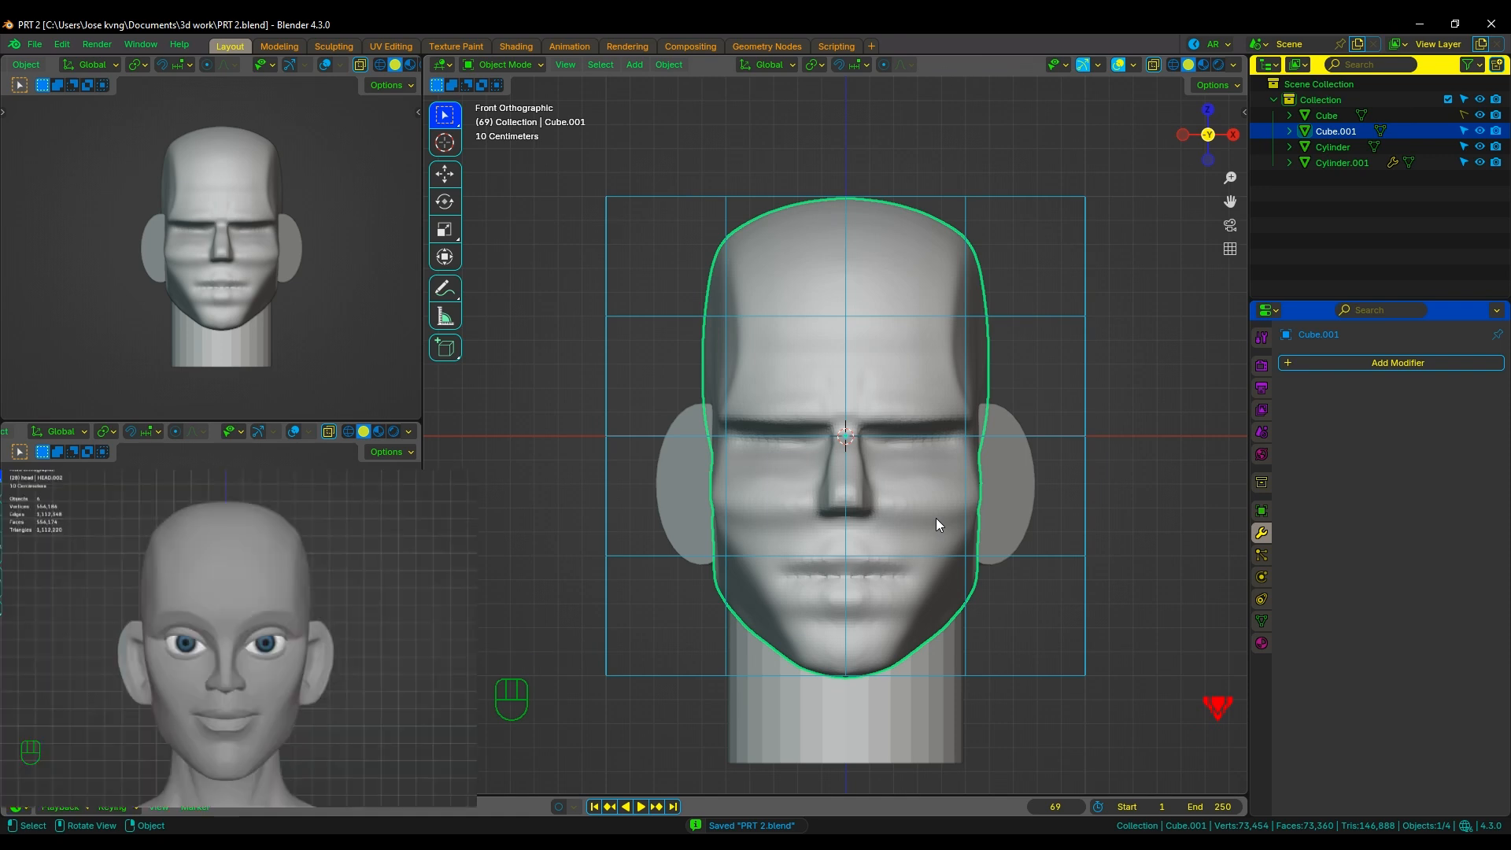
pyautogui.hotkey('ctrl', 's')
# Add a cylinder mesh at the 3D cursor.
pyautogui.scroll(-1, 970, 545)
pyautogui.hotkey('shift', 'a')
pyautogui.hotkey('shift', 'a')
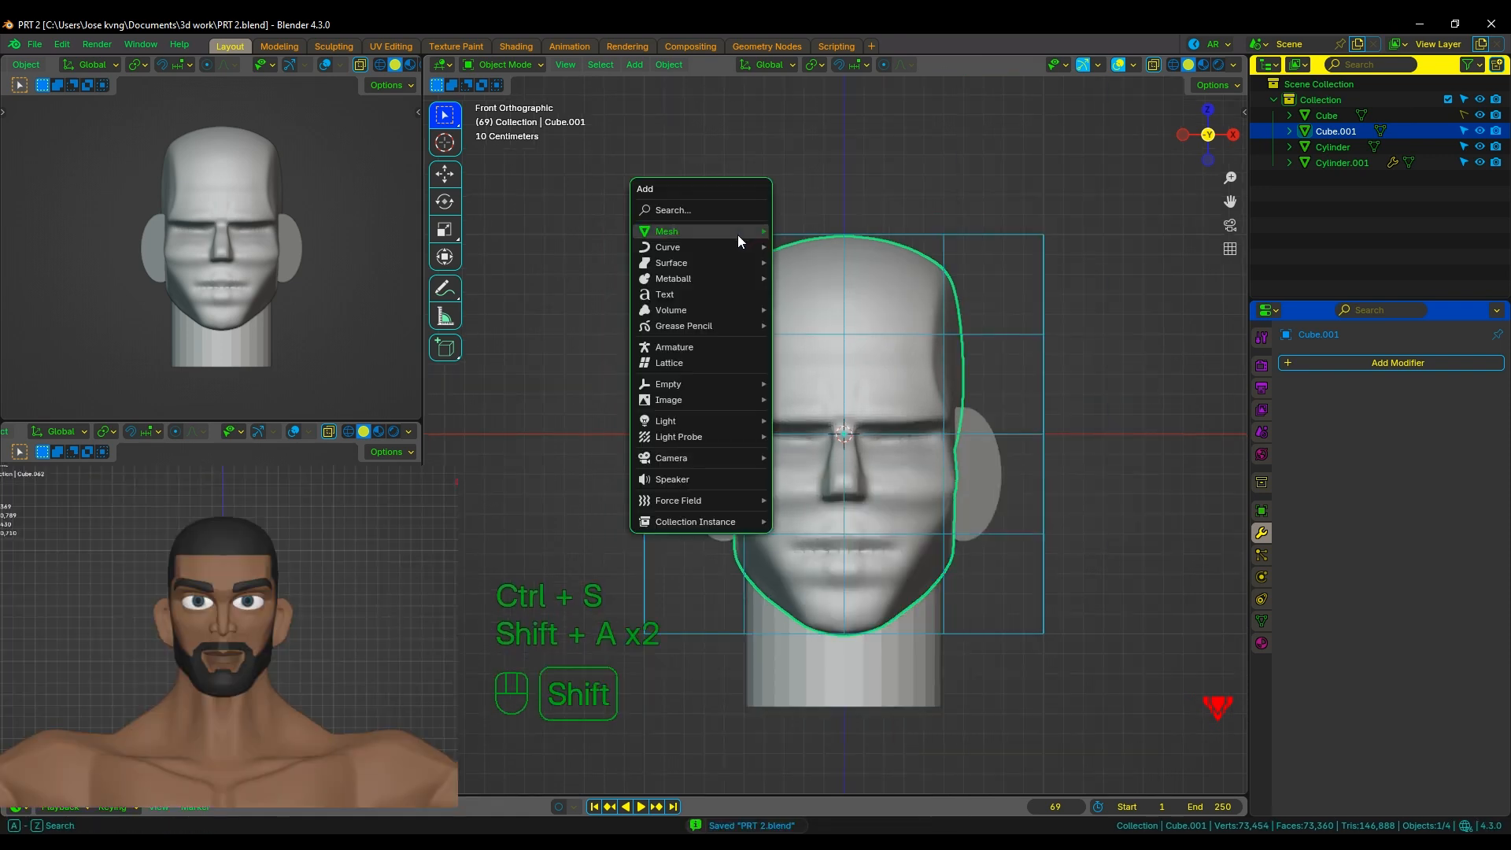
pyautogui.moveTo(738, 233)
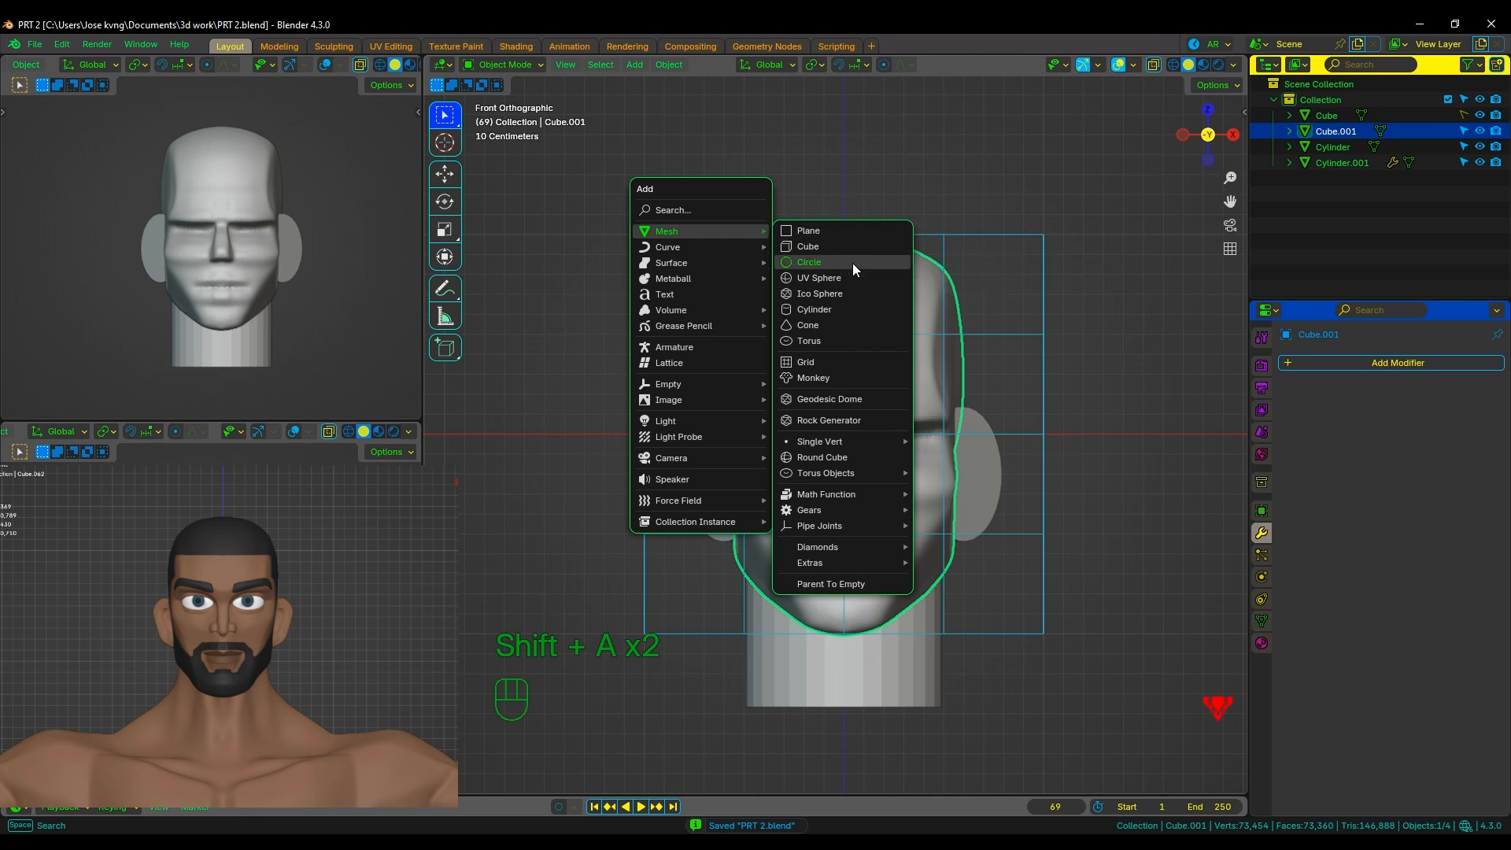
pyautogui.click(823, 313)
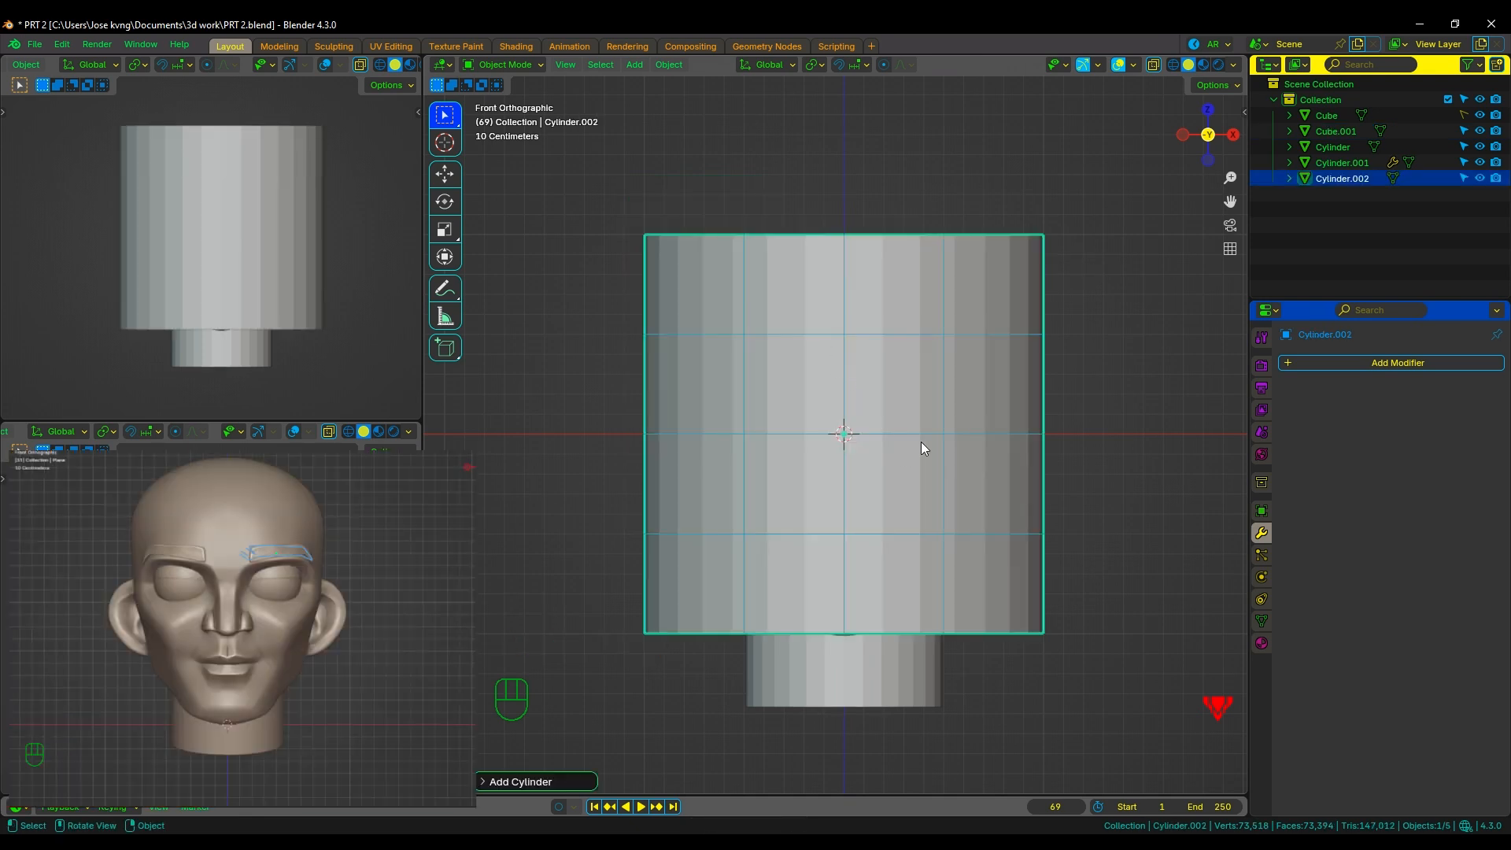
# Rotate the new cylinder 90 degrees around the X axis so its flat cap faces the front.
pyautogui.press('r')
pyautogui.press('KP_9')
pyautogui.press('KP_0')
pyautogui.press('x')
pyautogui.click(921, 474)
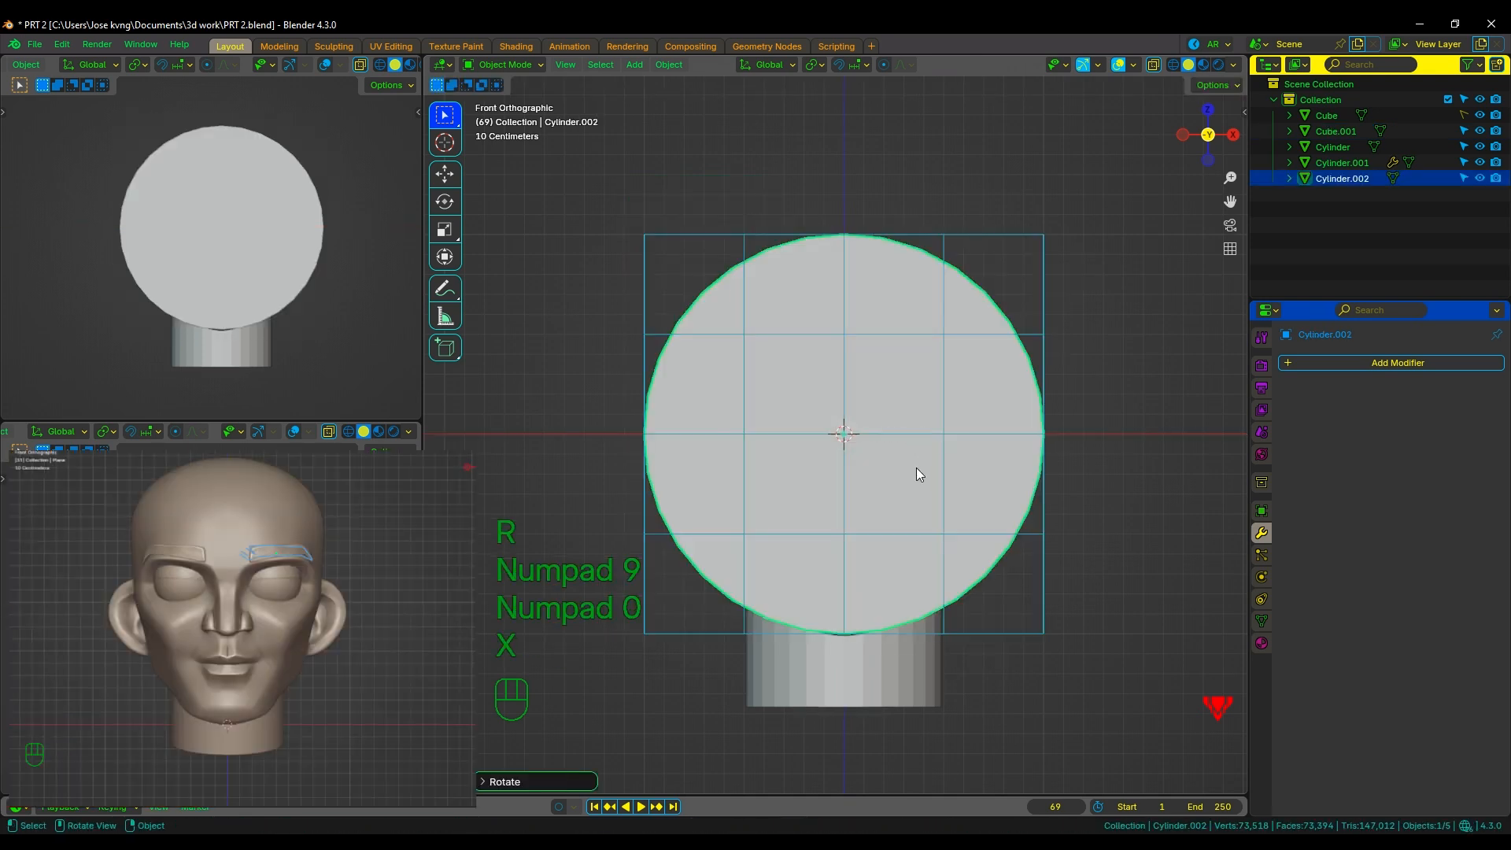
# Flatten the cylinder along the Z axis into a wide ellipse about half its original height.
pyautogui.press('s')
pyautogui.press('z')
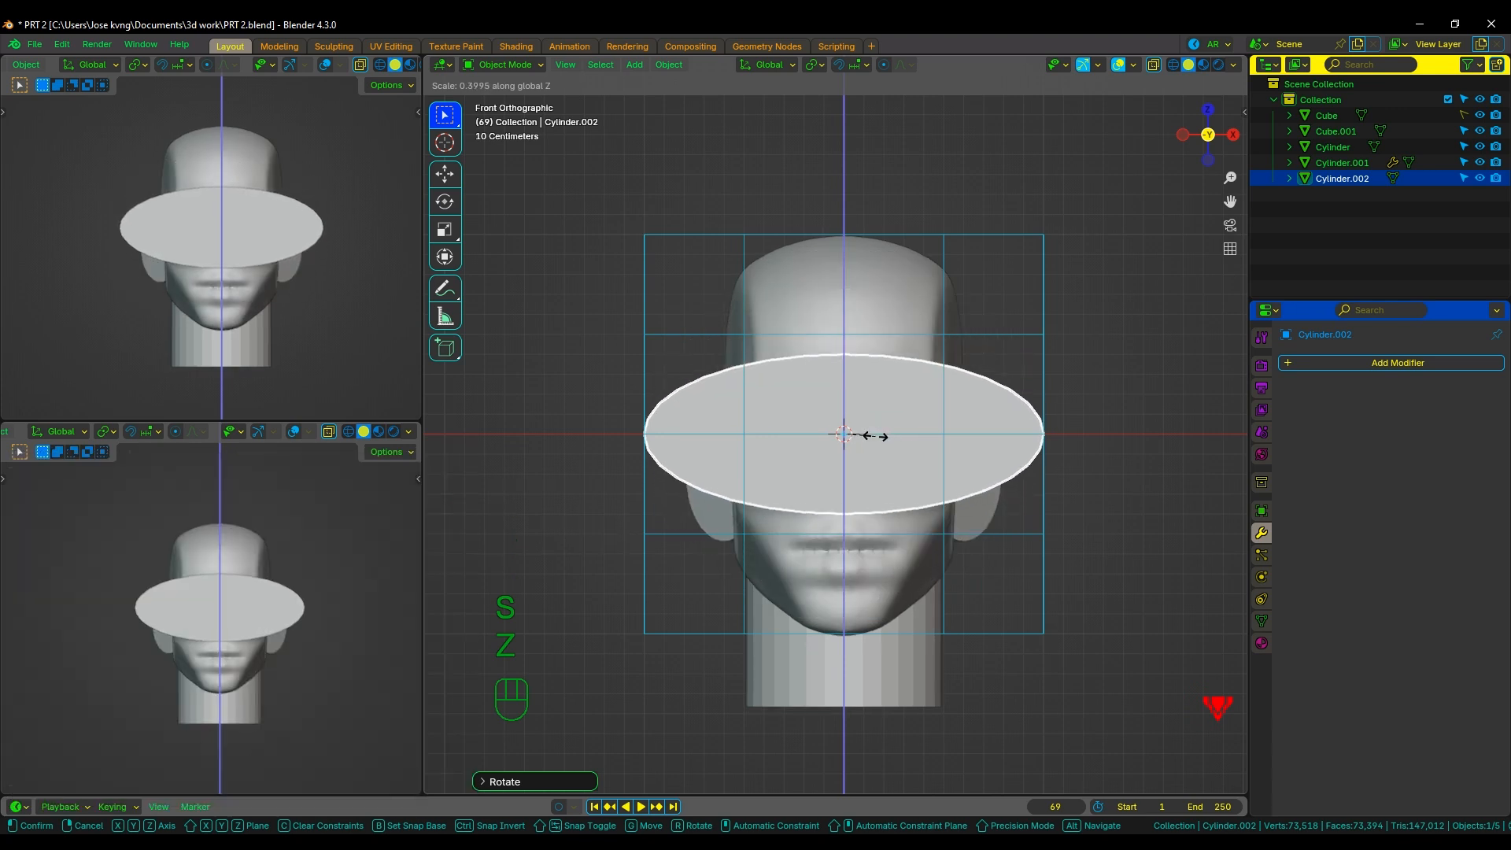
pyautogui.click(872, 441)
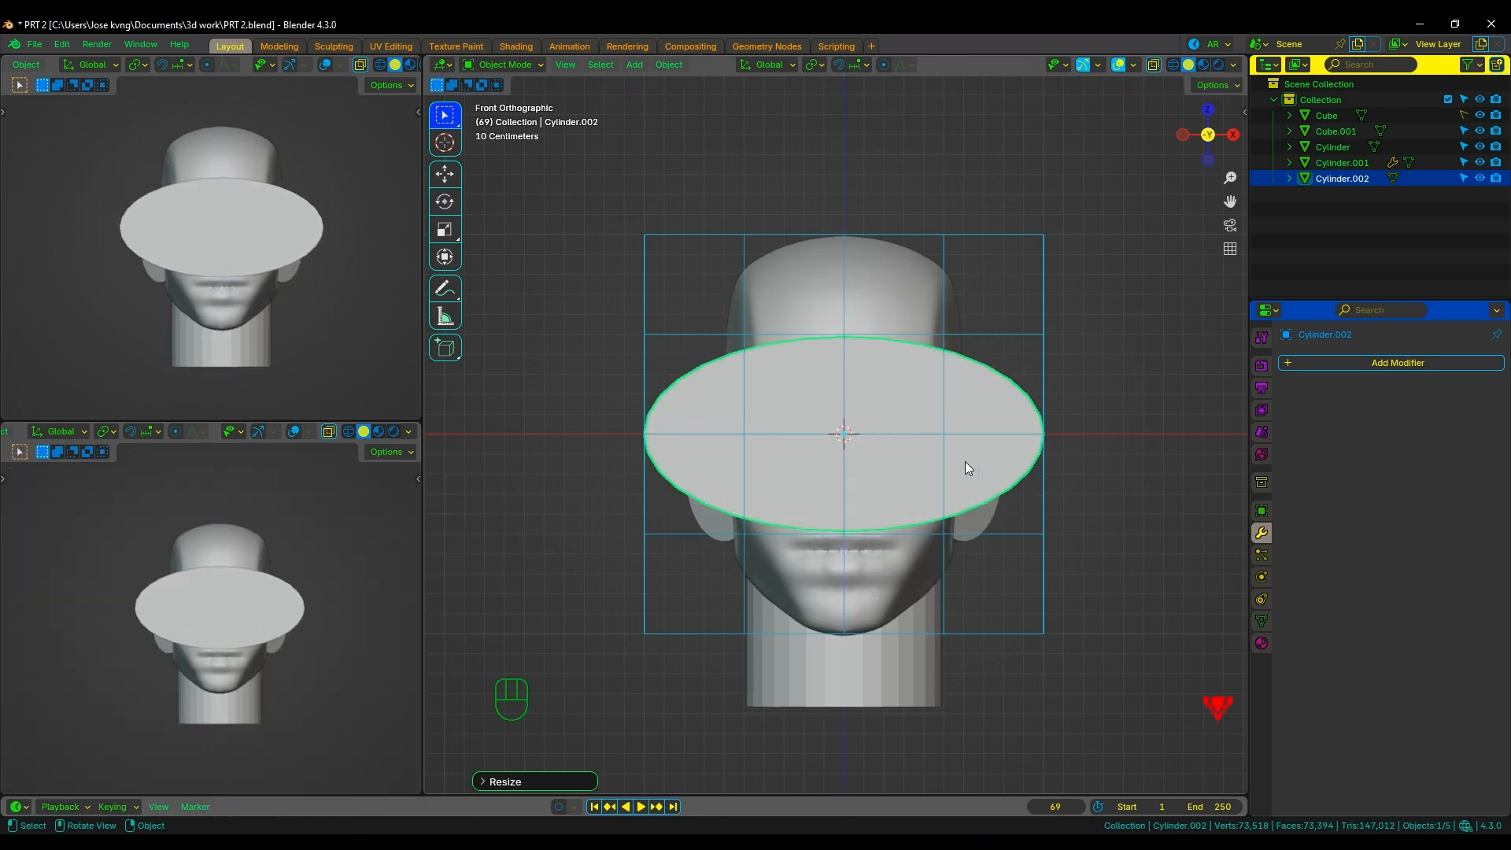
# Duplicate the flattened cylinder along the X axis so the copy sits edge to edge beside the original.
pyautogui.scroll(-3, 965, 461)
pyautogui.keyDown('shift'); pyautogui.moveTo(1055, 556); pyautogui.dragTo(878, 513, button='middle'); pyautogui.keyUp('shift')
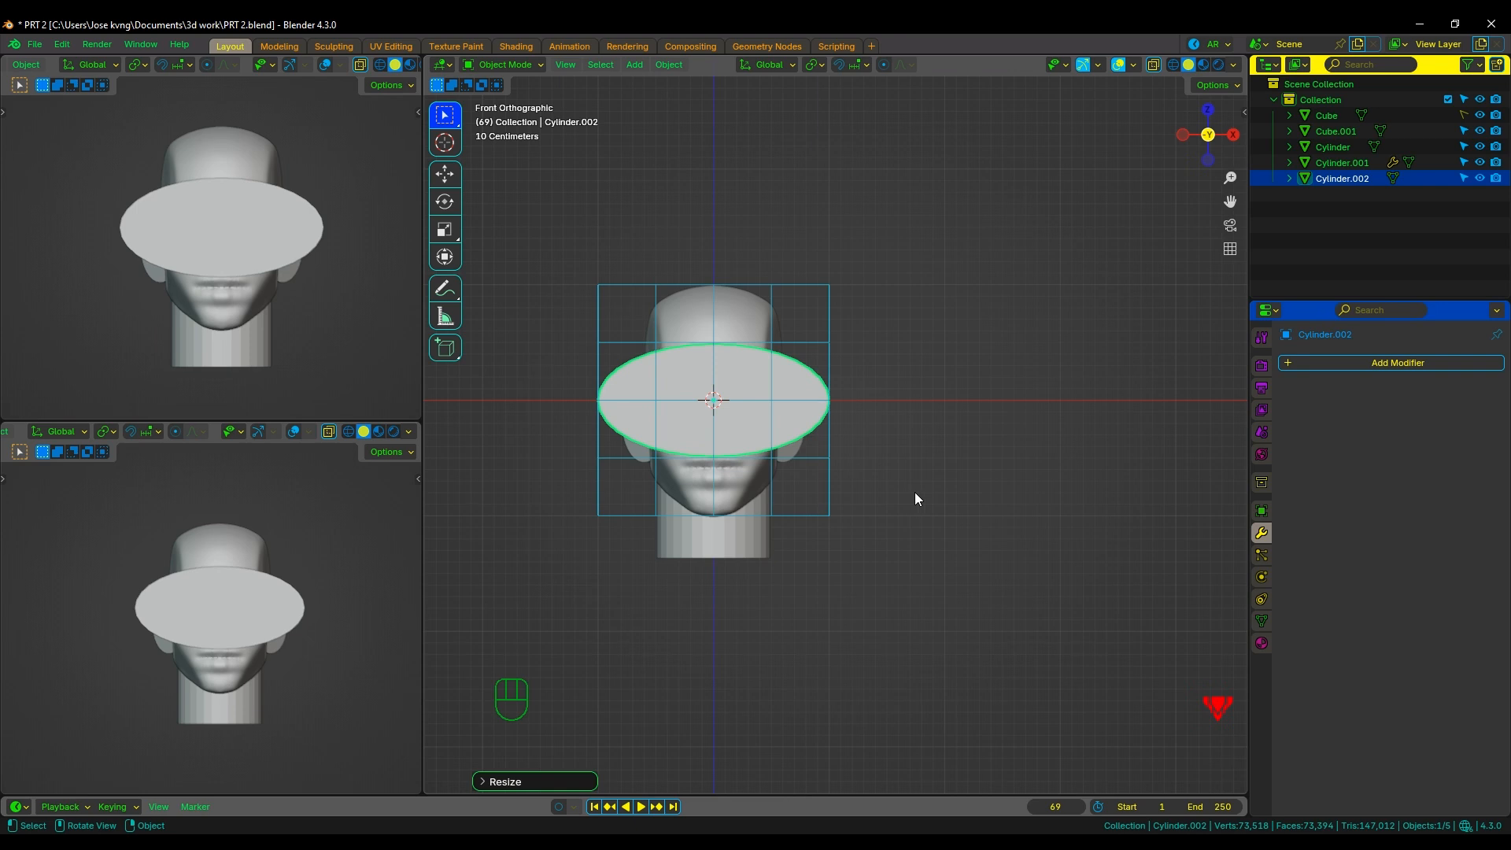
pyautogui.hotkey('shift', 'a')
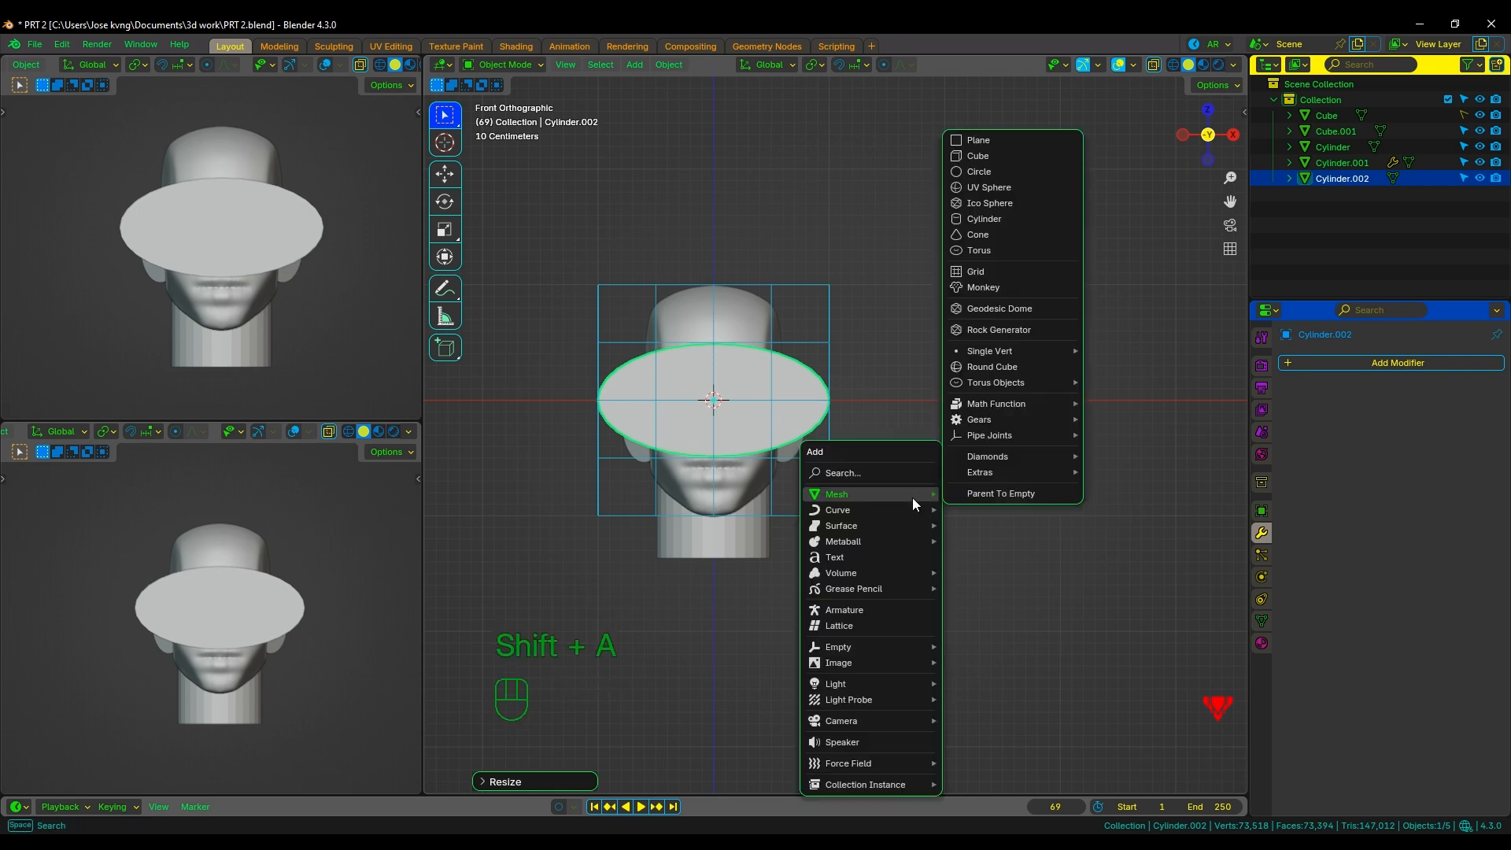
pyautogui.press('Escape')
pyautogui.hotkey('shift', 'd')
pyautogui.press('z')
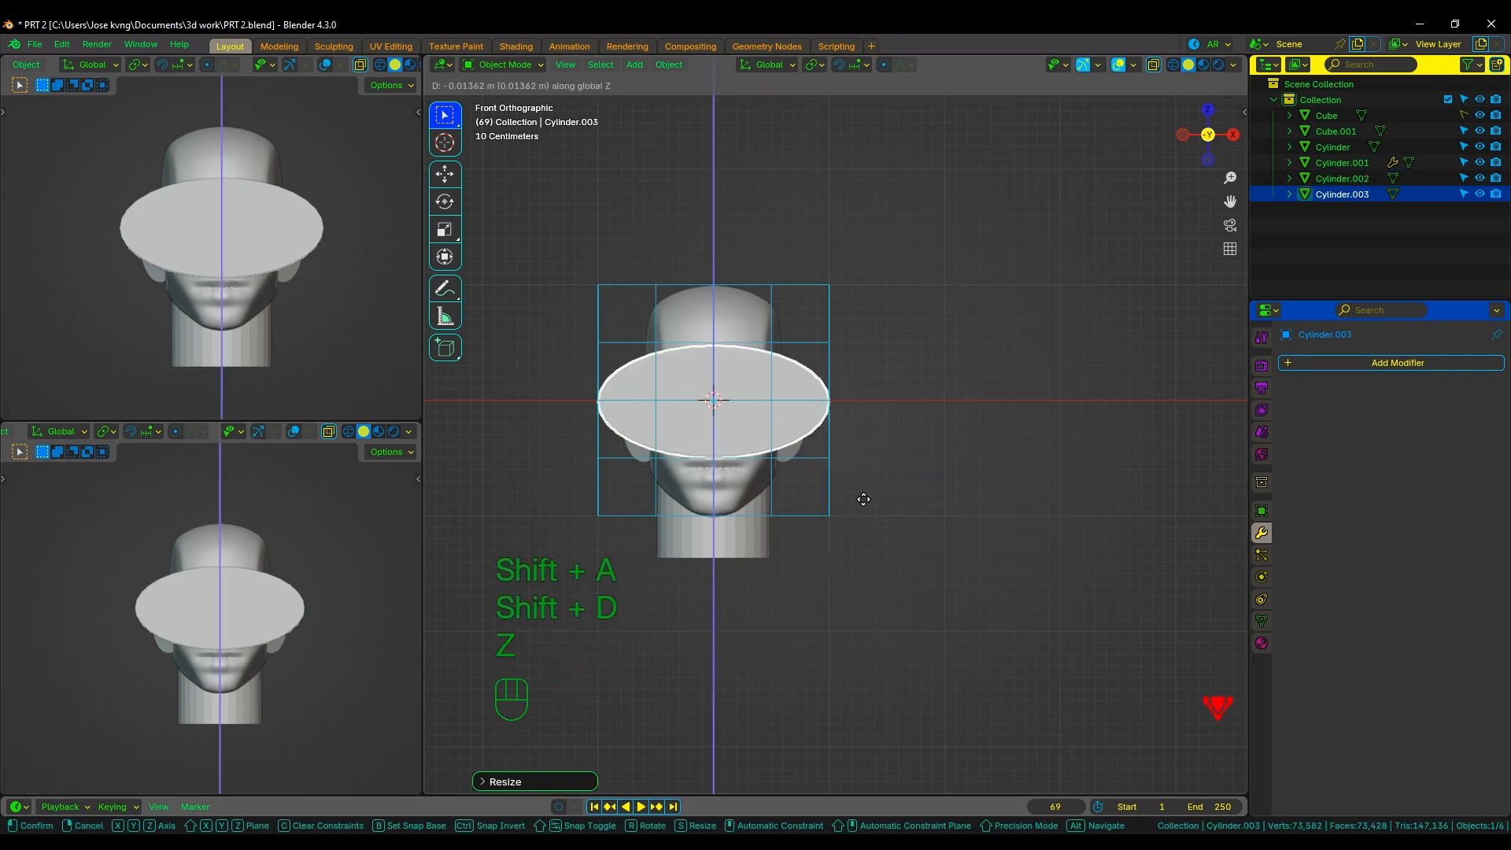
pyautogui.press('x')
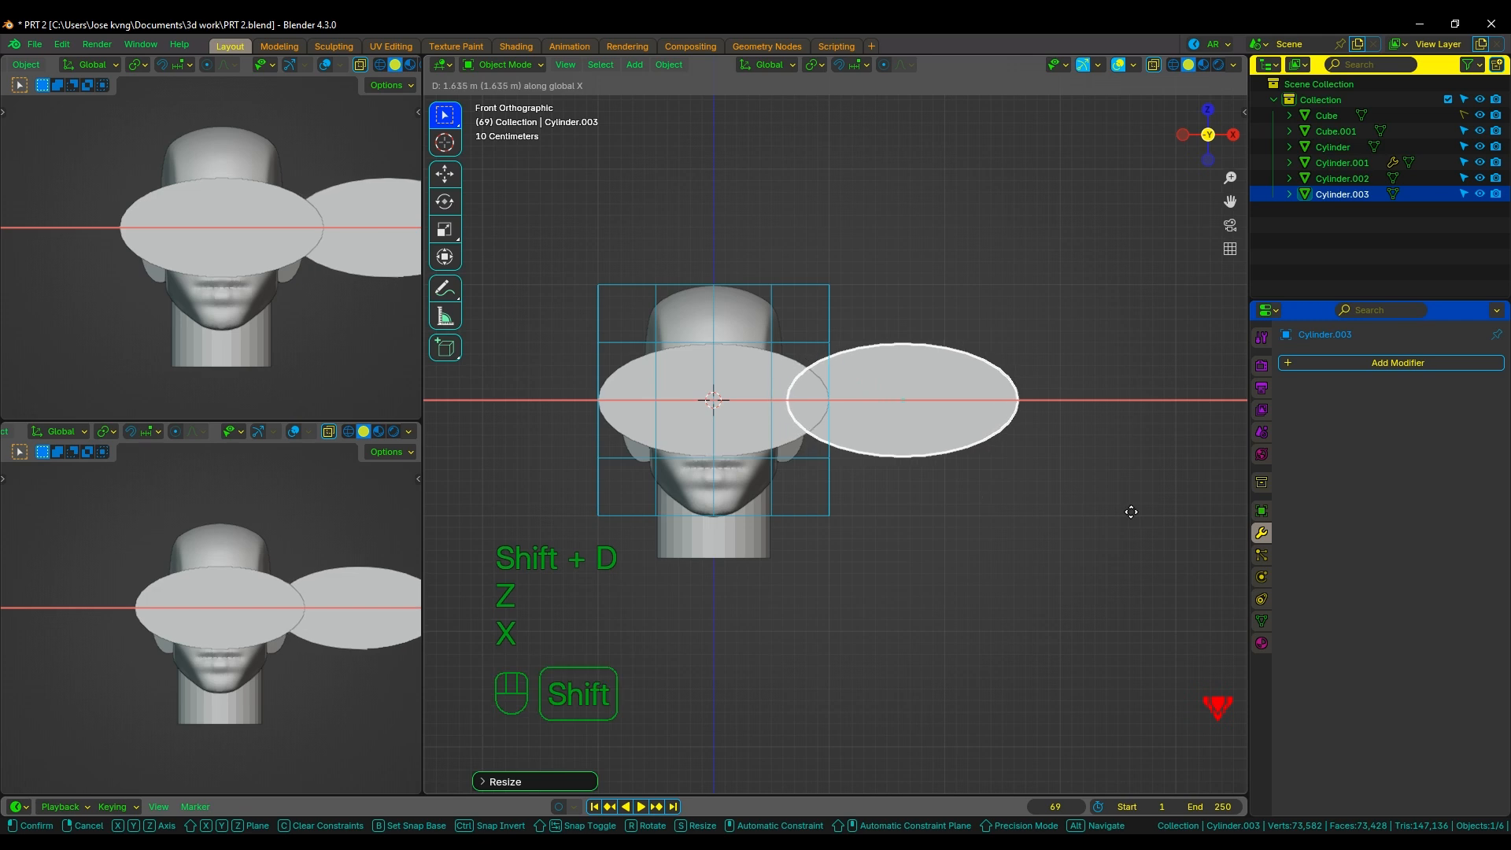
pyautogui.click(729, 517)
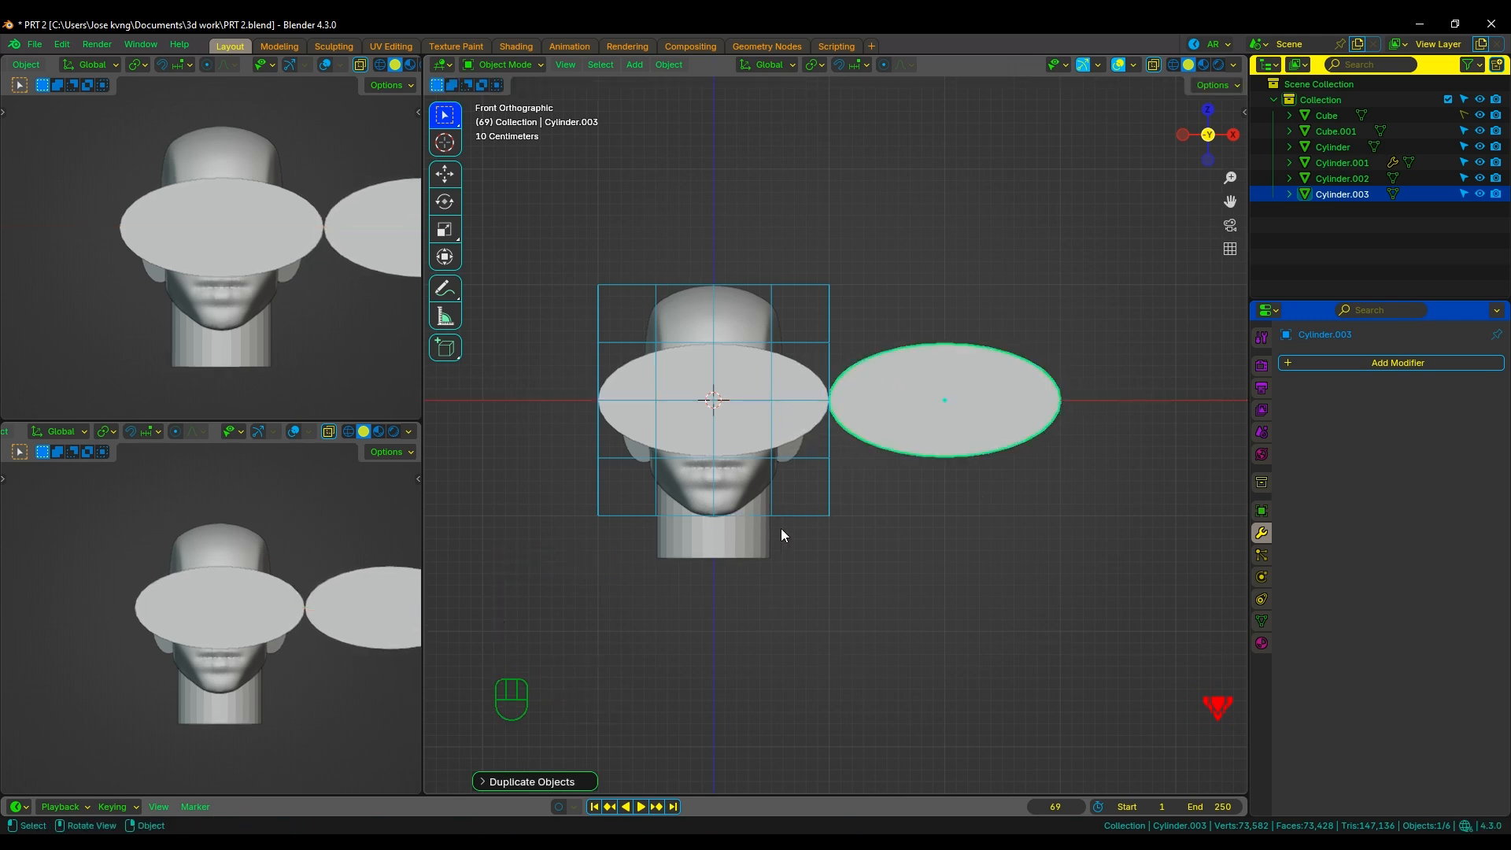
# Select both ellipses and duplicate them about 4 m along the X axis to extend the row to four.
pyautogui.hotkey('shift', 'ctrl', 'a')
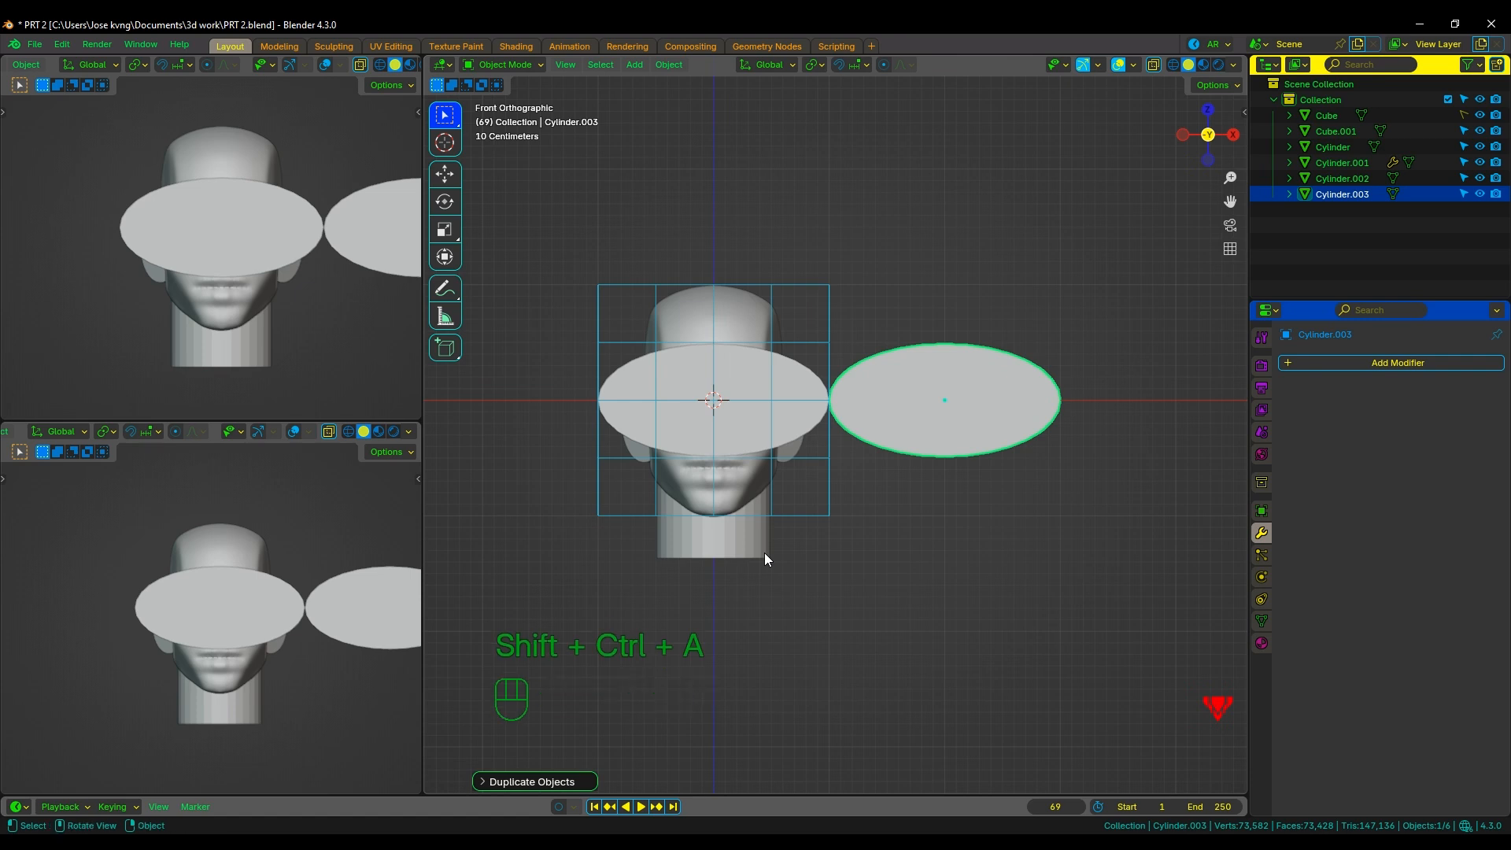
pyautogui.keyDown('shift'); pyautogui.click(672, 414); pyautogui.keyUp('shift')
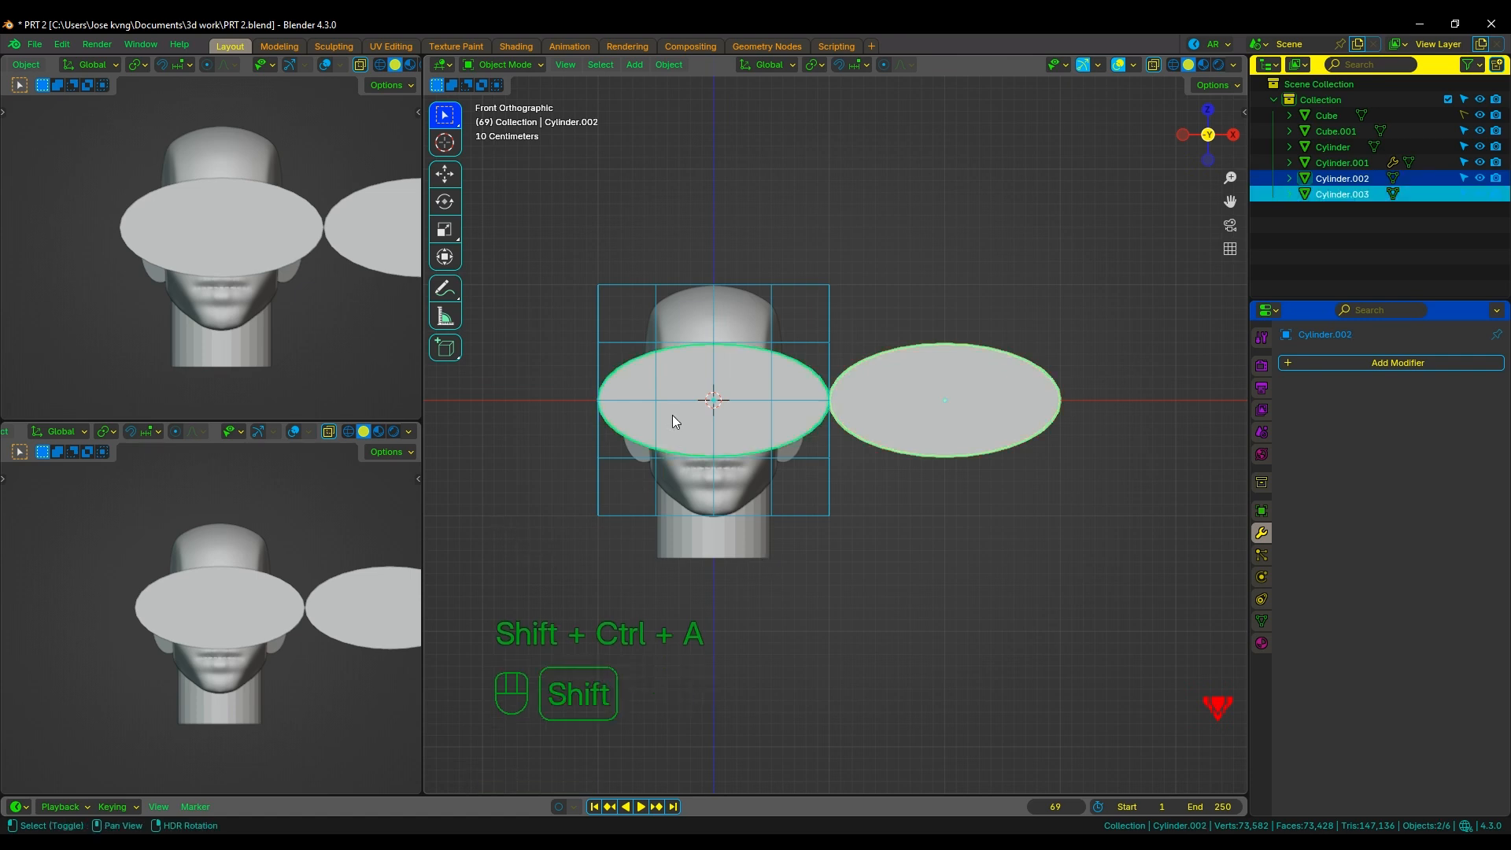
pyautogui.hotkey('shift', 'd')
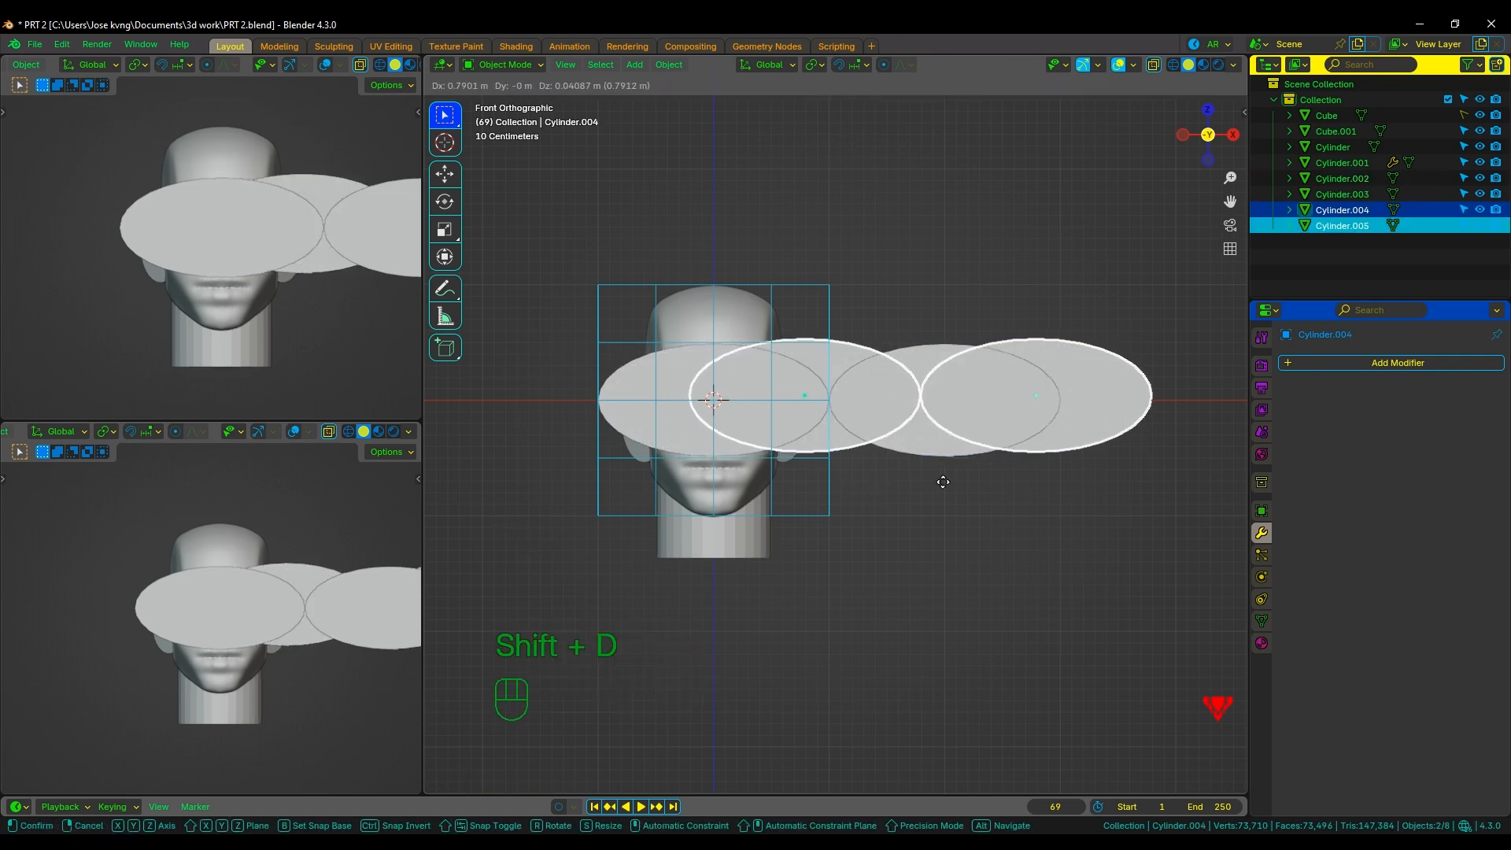
pyautogui.press('x')
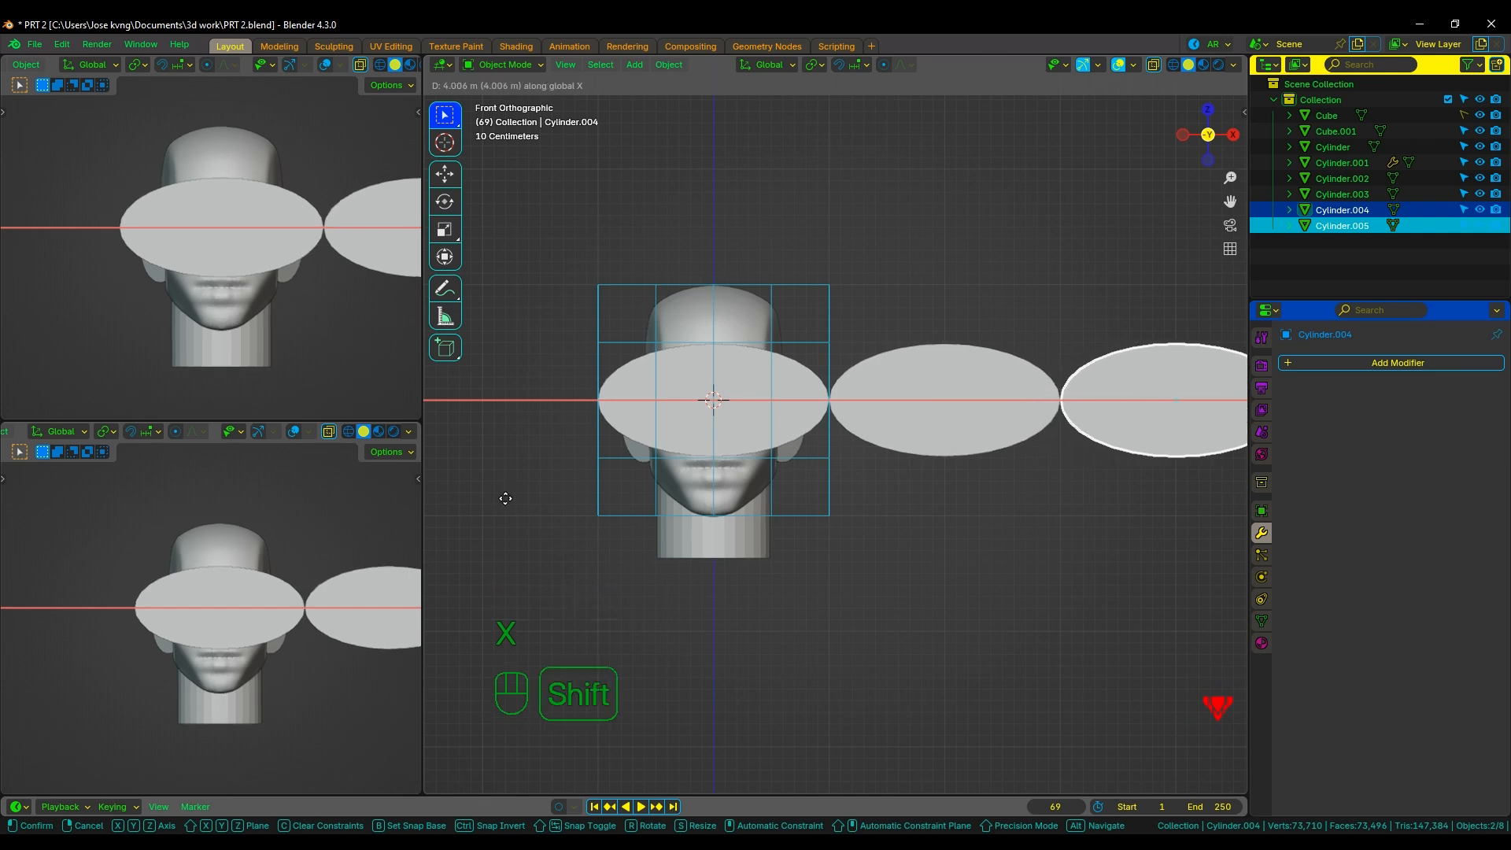
pyautogui.click(518, 500)
# Duplicate the last pair of ellipses along the X axis, placing the copies at the end of the row.
pyautogui.scroll(8, 699, 499)
pyautogui.keyDown('shift'); pyautogui.moveTo(706, 484); pyautogui.dragTo(724, 614, button='middle'); pyautogui.keyUp('shift')
pyautogui.scroll(2, 768, 483)
pyautogui.scroll(-2, 768, 483)
pyautogui.scroll(-10, 983, 559)
pyautogui.scroll(-4, 625, 605)
pyautogui.scroll(-1, 640, 598)
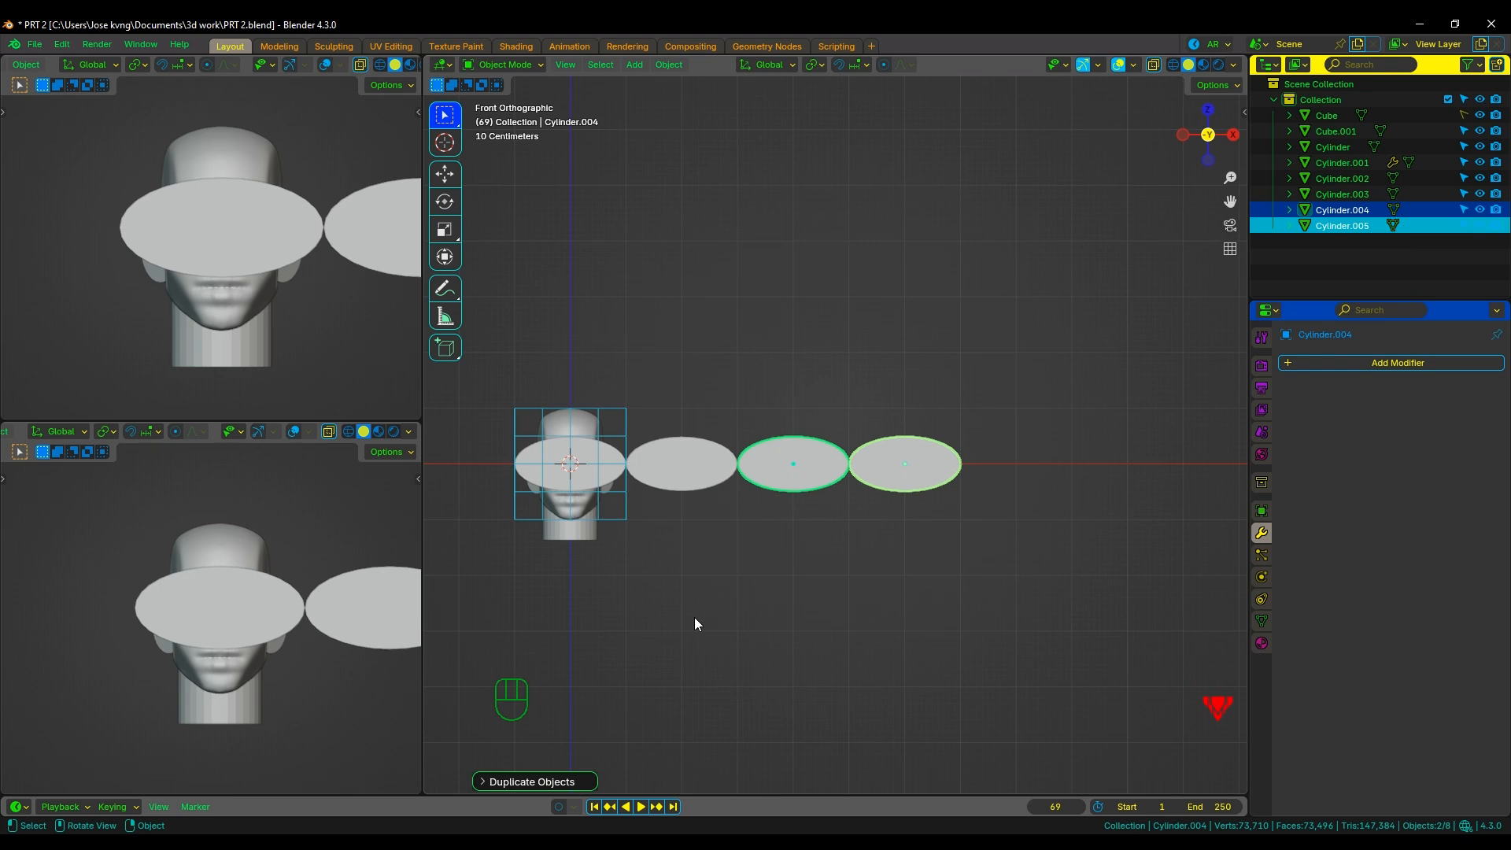
pyautogui.scroll(1, 737, 568)
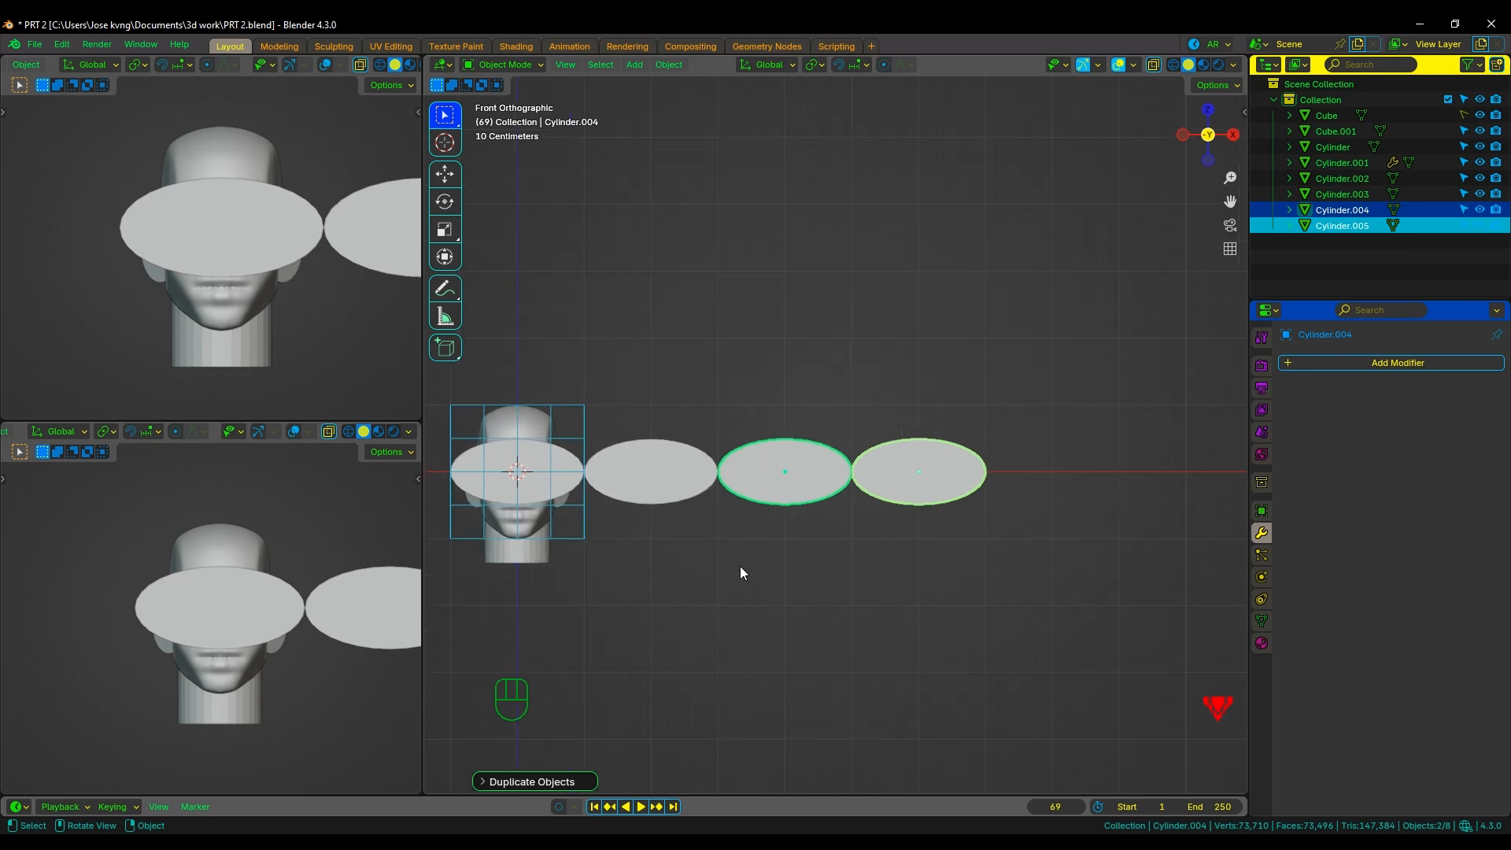
pyautogui.hotkey('shift', 'd')
pyautogui.press('x')
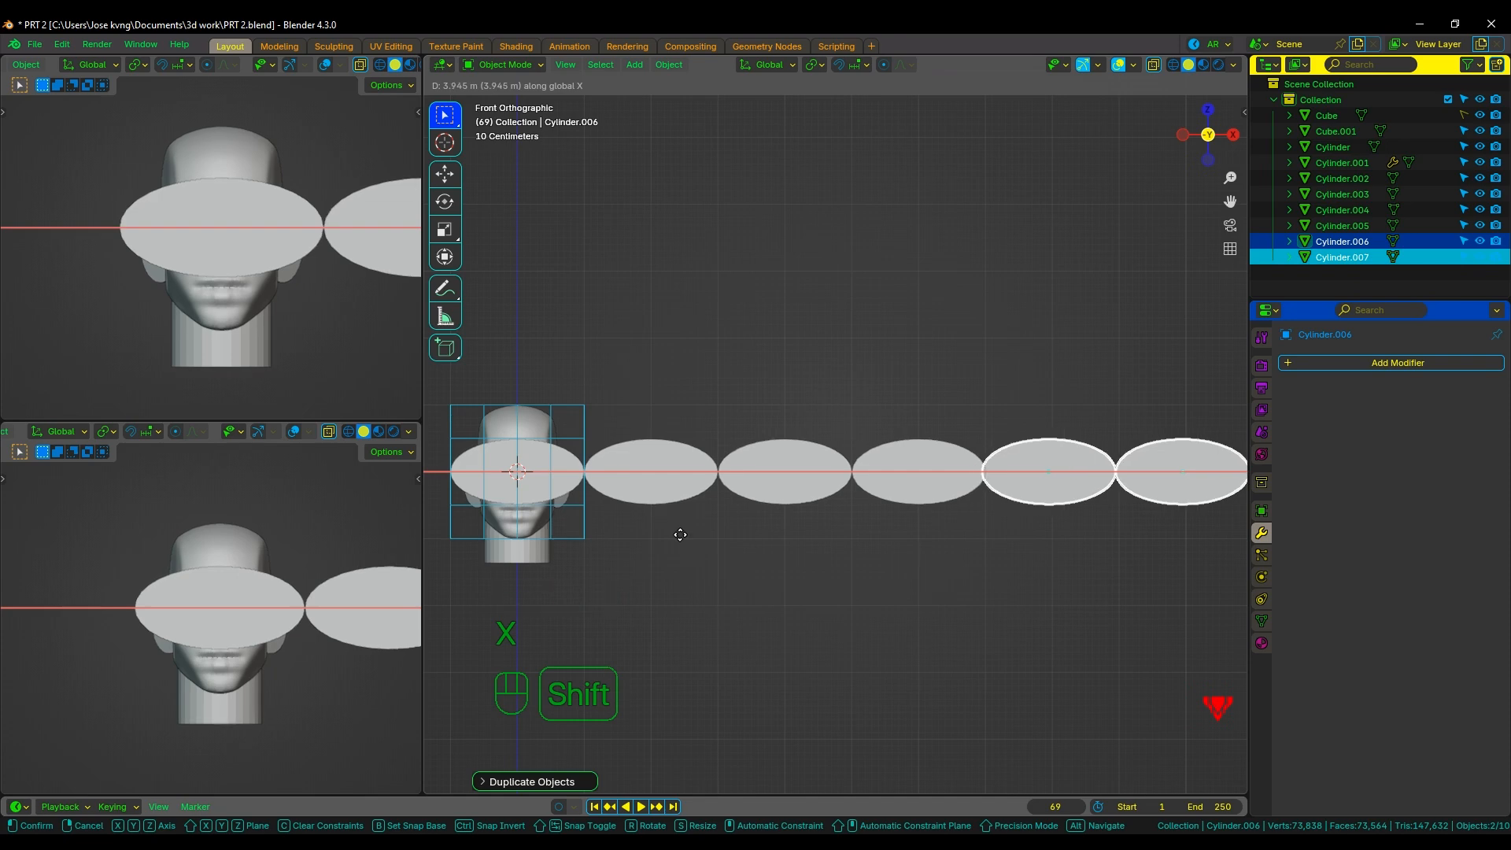
pyautogui.click(720, 531)
# Nudge the newest pair of ellipses along the X axis to close the small gap to its neighbour.
pyautogui.scroll(6, 1101, 513)
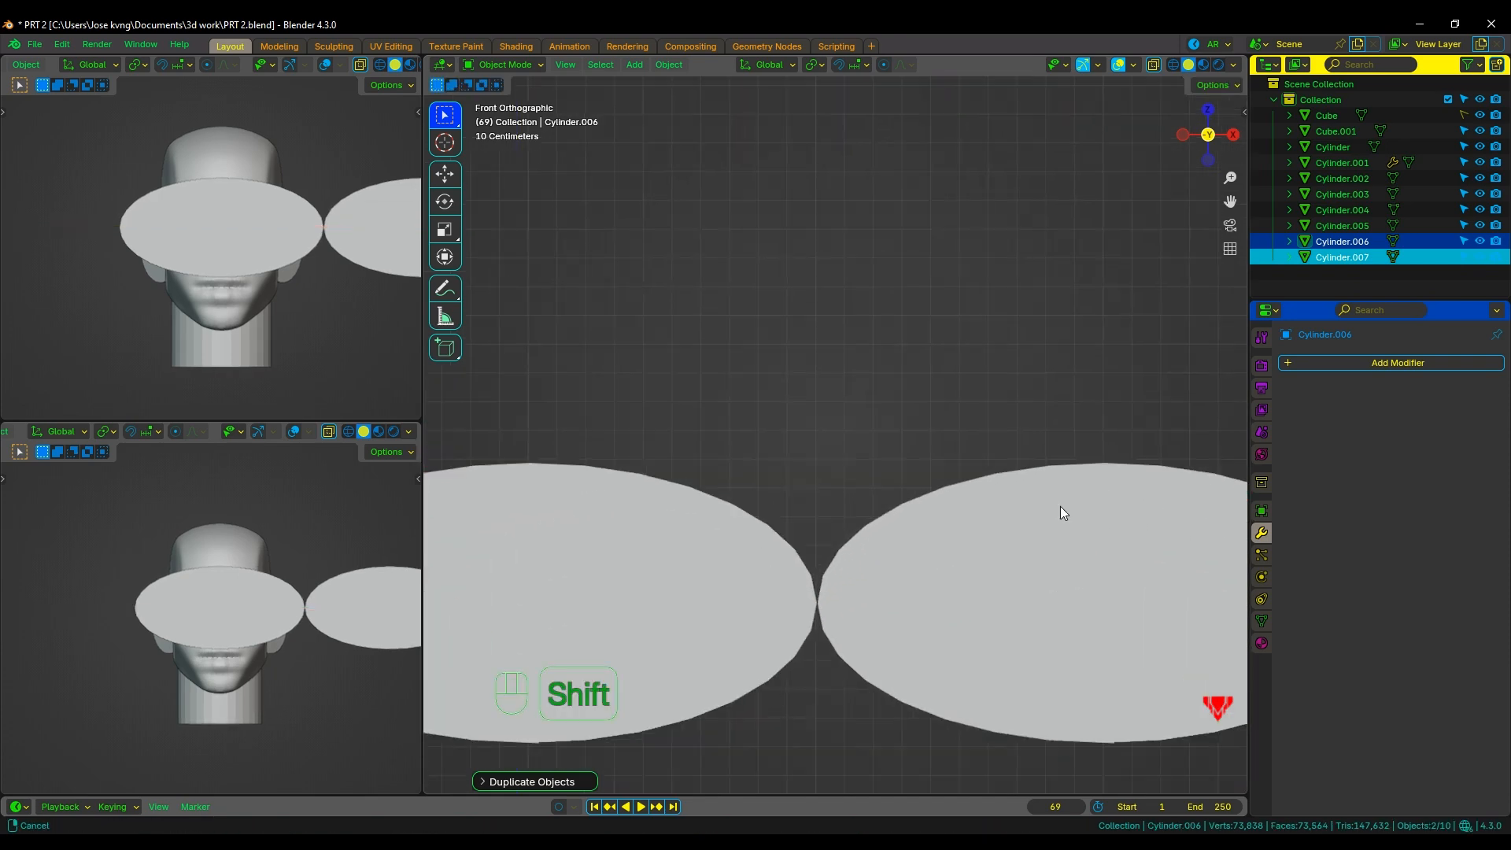
pyautogui.keyDown('shift'); pyautogui.scroll(-4, 1060, 513); pyautogui.keyUp('shift')
pyautogui.scroll(3, 614, 440)
pyautogui.press('g')
pyautogui.press('x')
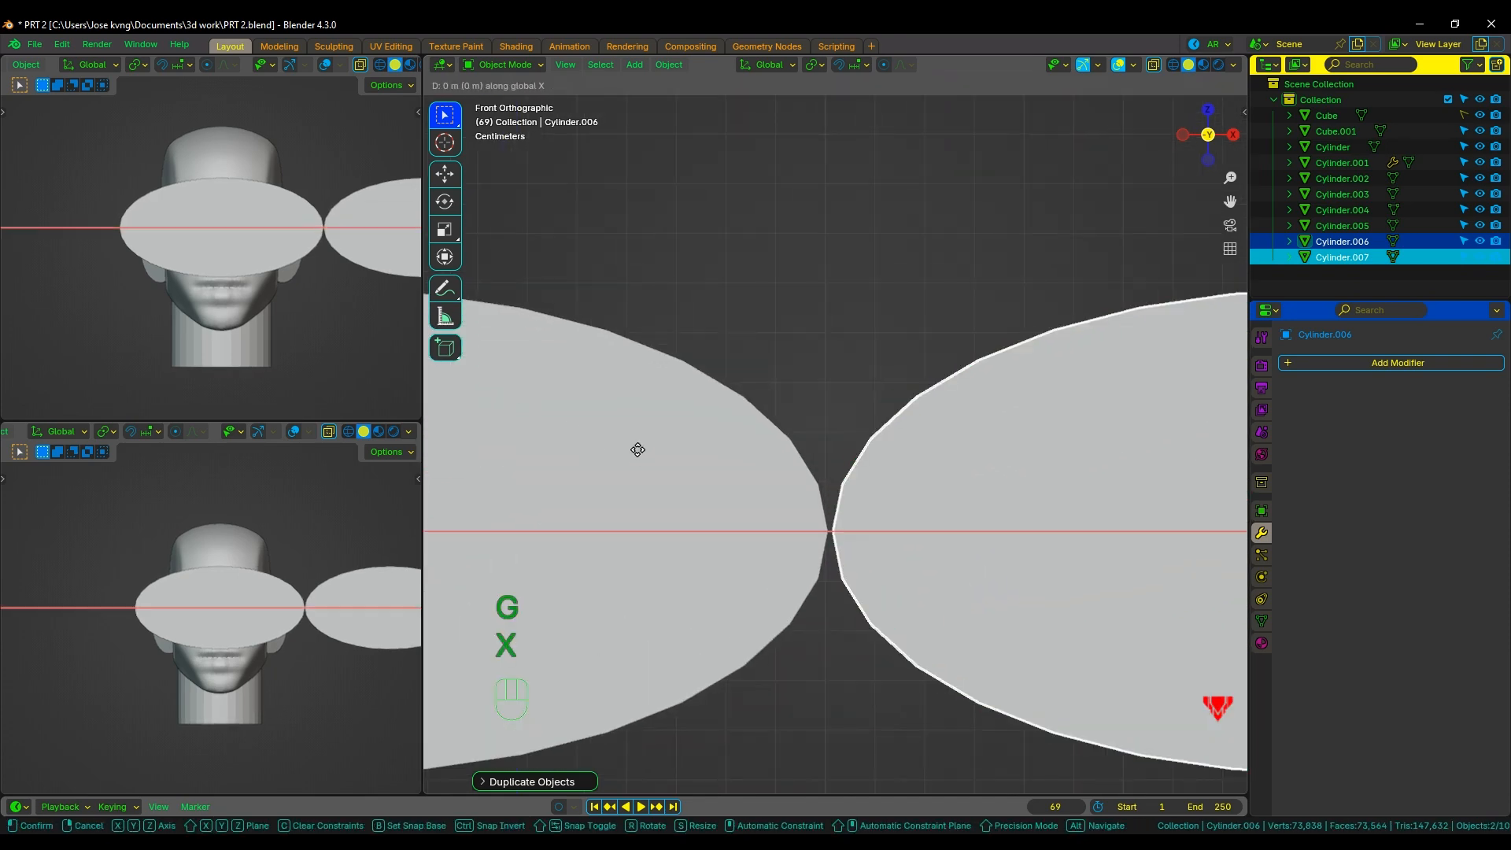
pyautogui.press('shift')
pyautogui.click(625, 451)
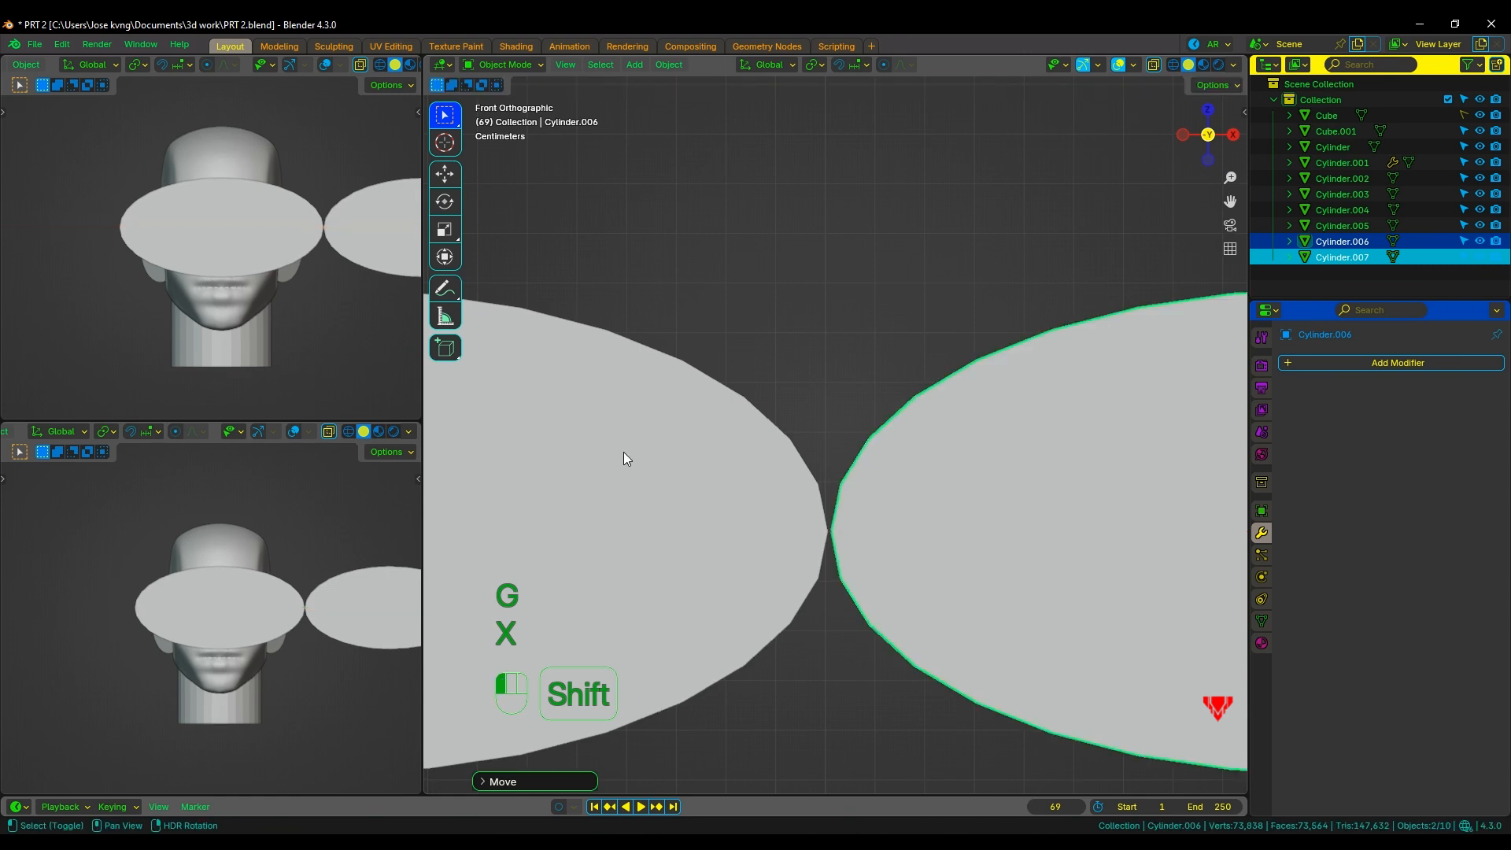
# Delete the outermost ellipse so the row consists of five.
pyautogui.scroll(-10, 641, 460)
pyautogui.hotkey('ctrl', 'Tab')
pyautogui.hotkey('ctrl', 'Tab')
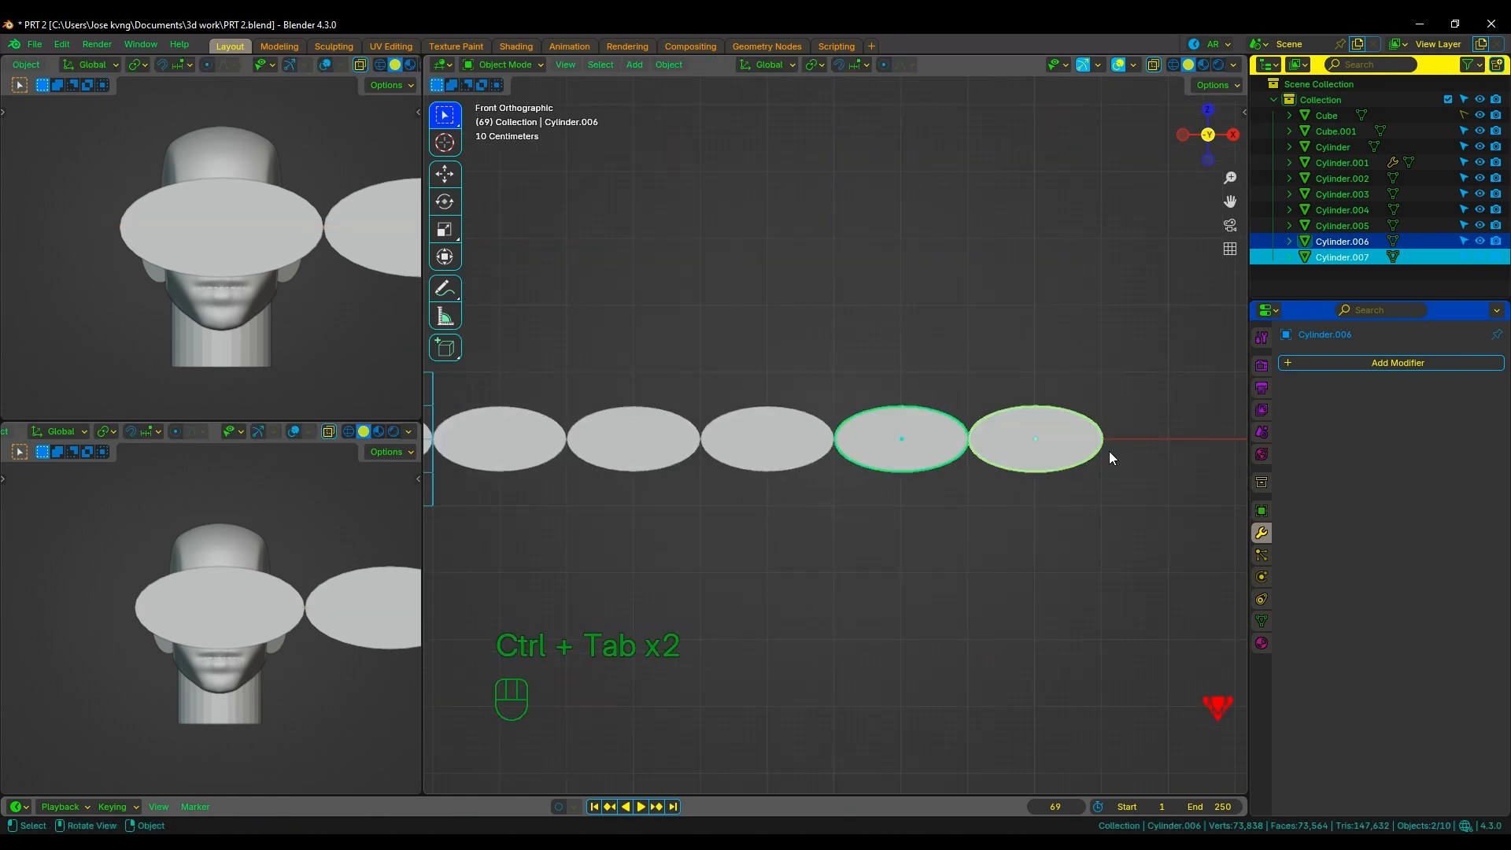
pyautogui.click(1083, 454)
pyautogui.press('x')
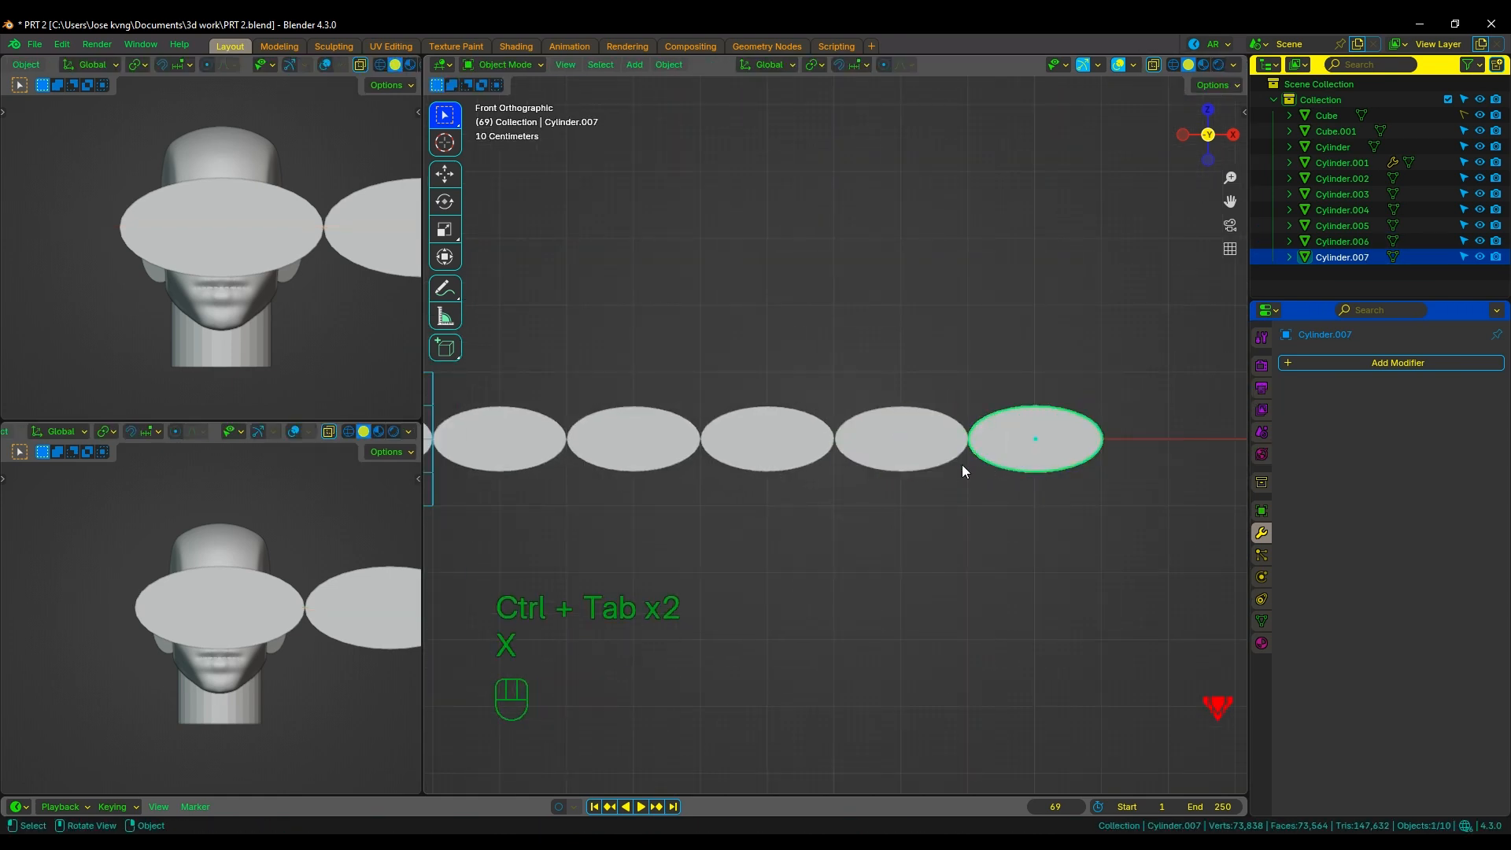
pyautogui.scroll(-1, 952, 456)
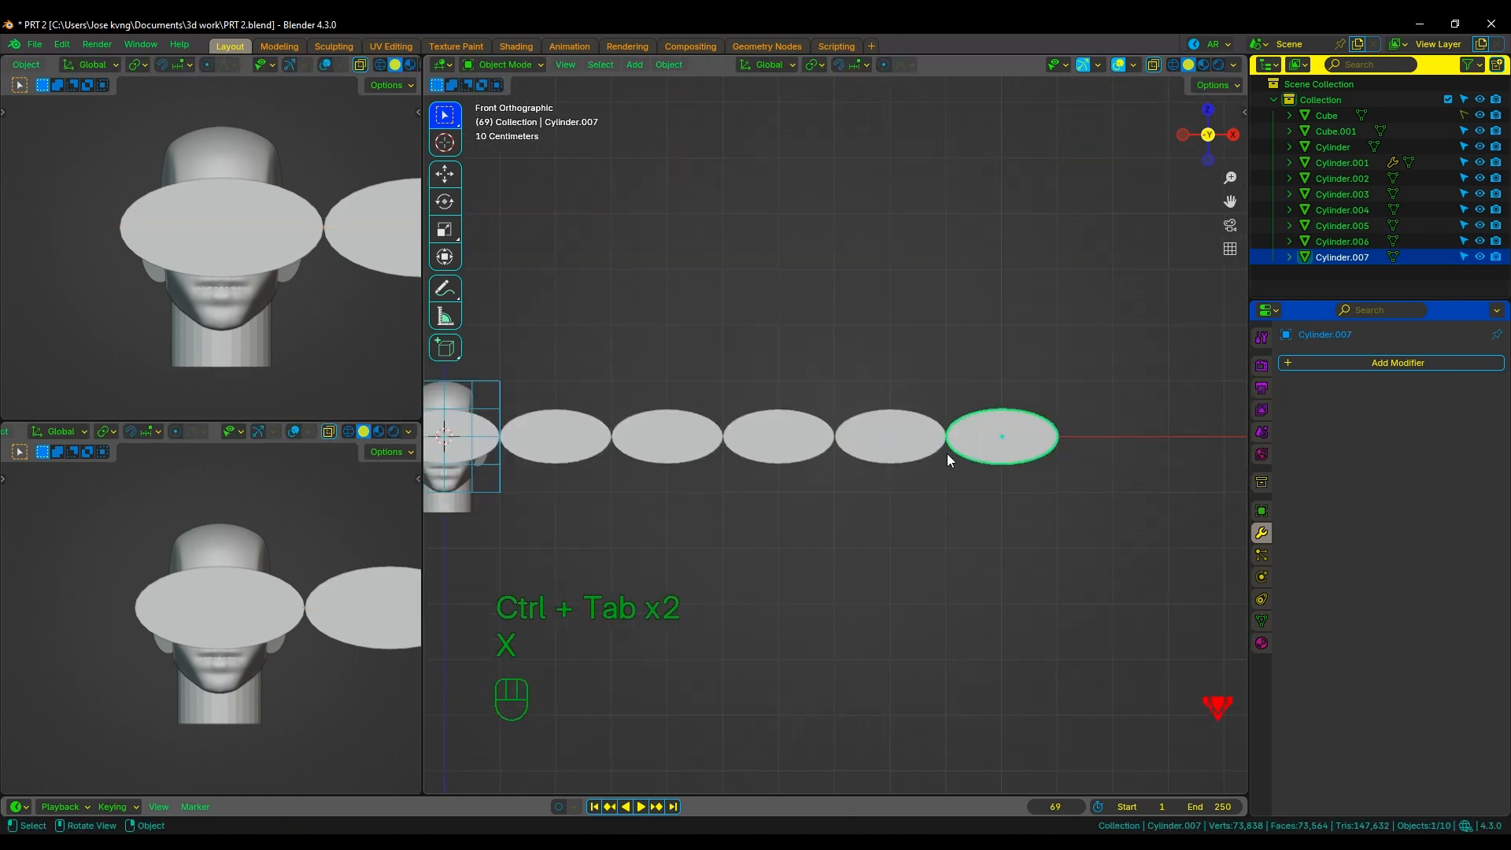
pyautogui.press('x')
pyautogui.click(1007, 450)
# Join all five ellipses into one object with the one over the head as active, and save the file.
pyautogui.keyDown('shift'); pyautogui.moveTo(1007, 450); pyautogui.dragTo(1036, 460, button='middle'); pyautogui.keyUp('shift')
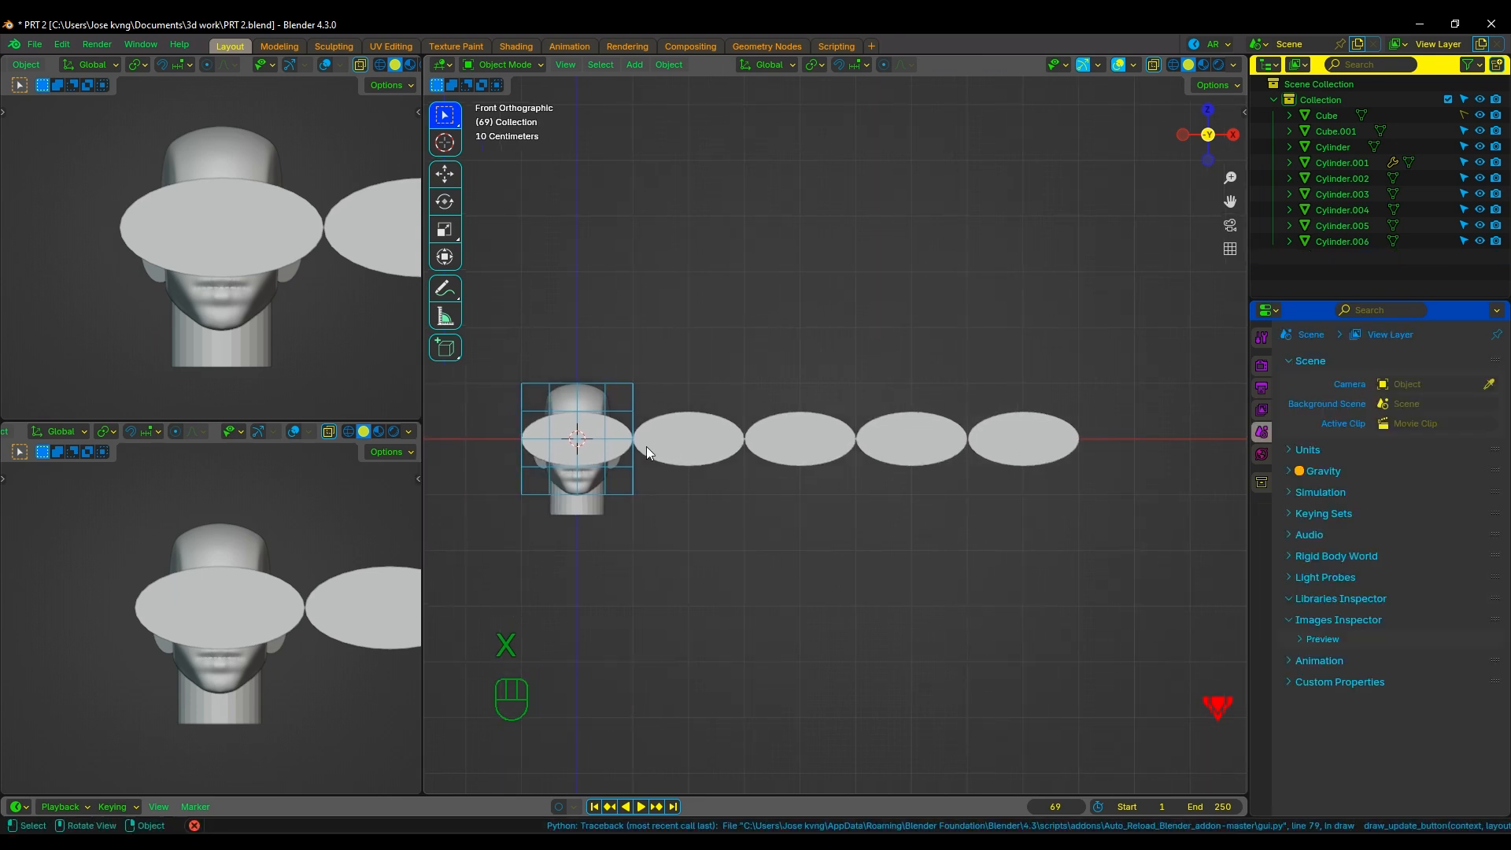
pyautogui.click(620, 447)
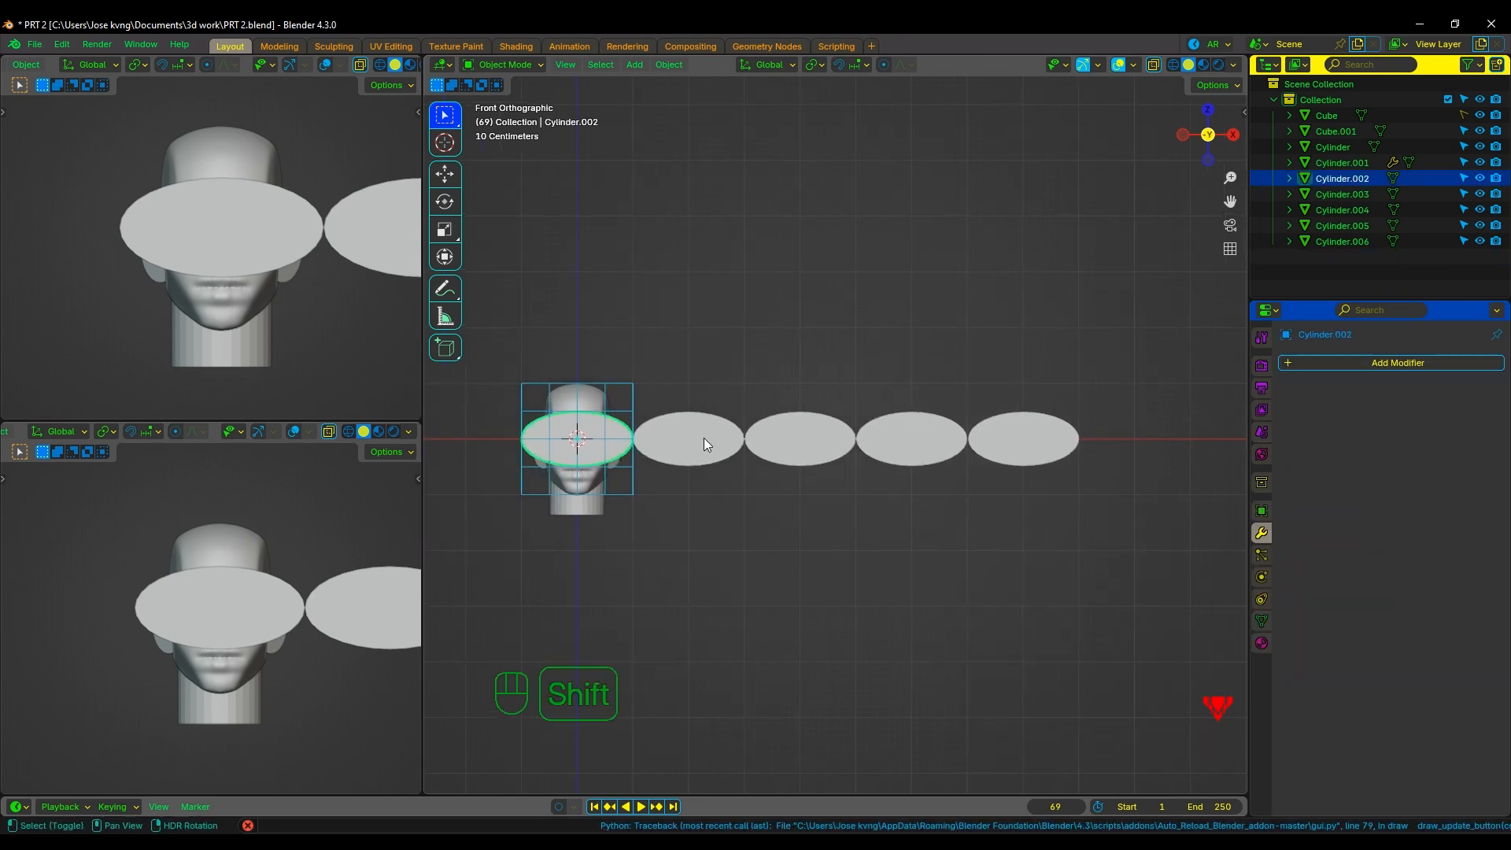
pyautogui.keyDown('shift'); pyautogui.moveTo(698, 427); pyautogui.dragTo(1183, 485); pyautogui.keyUp('shift')
pyautogui.hotkey('ctrl', 'j')
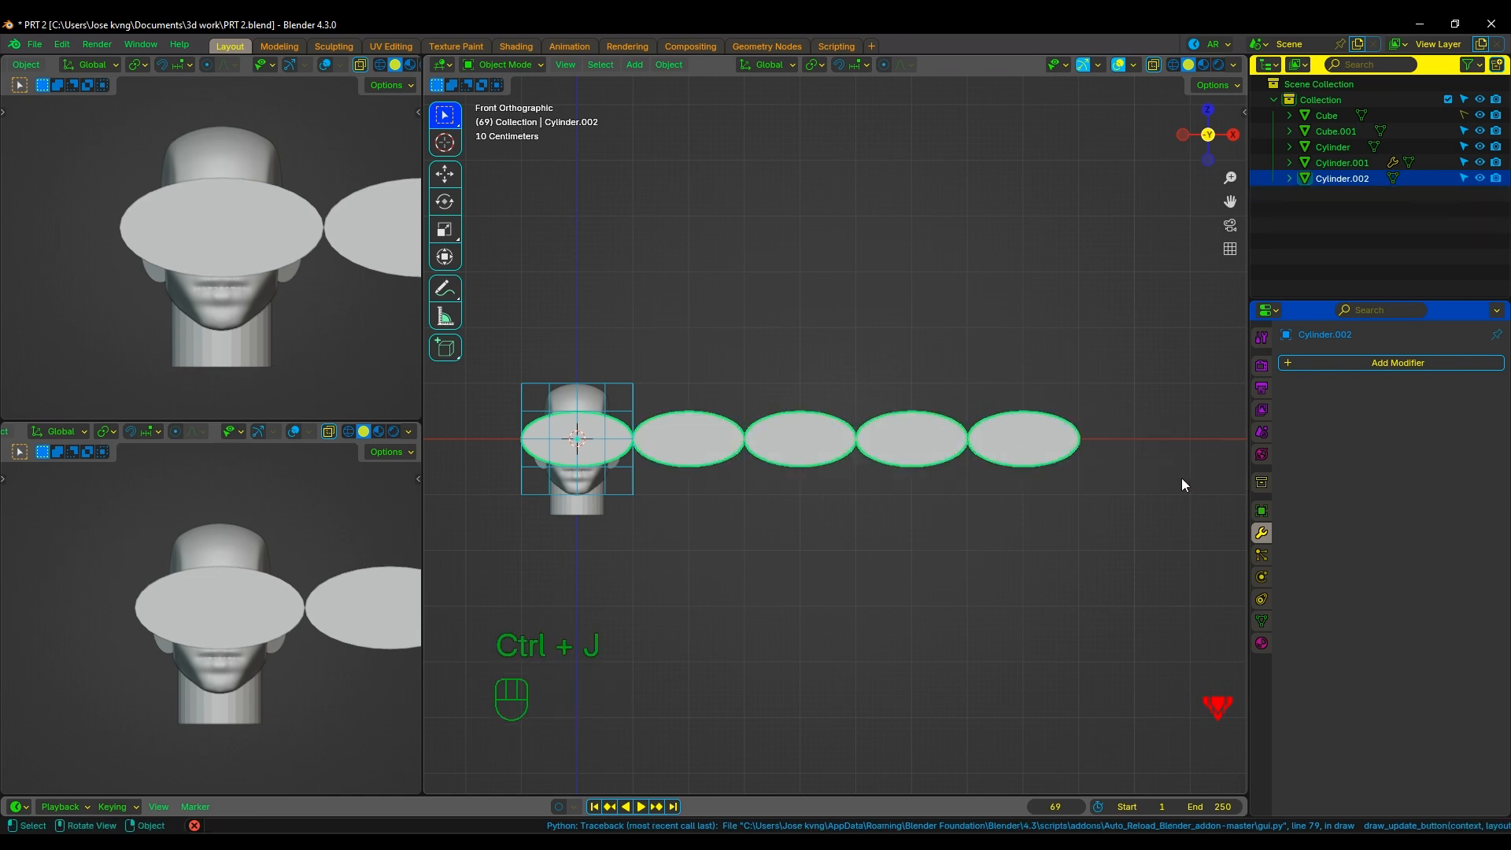
pyautogui.hotkey('ctrl', 's')
# Set the joined row's origin to its geometry.
pyautogui.scroll(2, 913, 504)
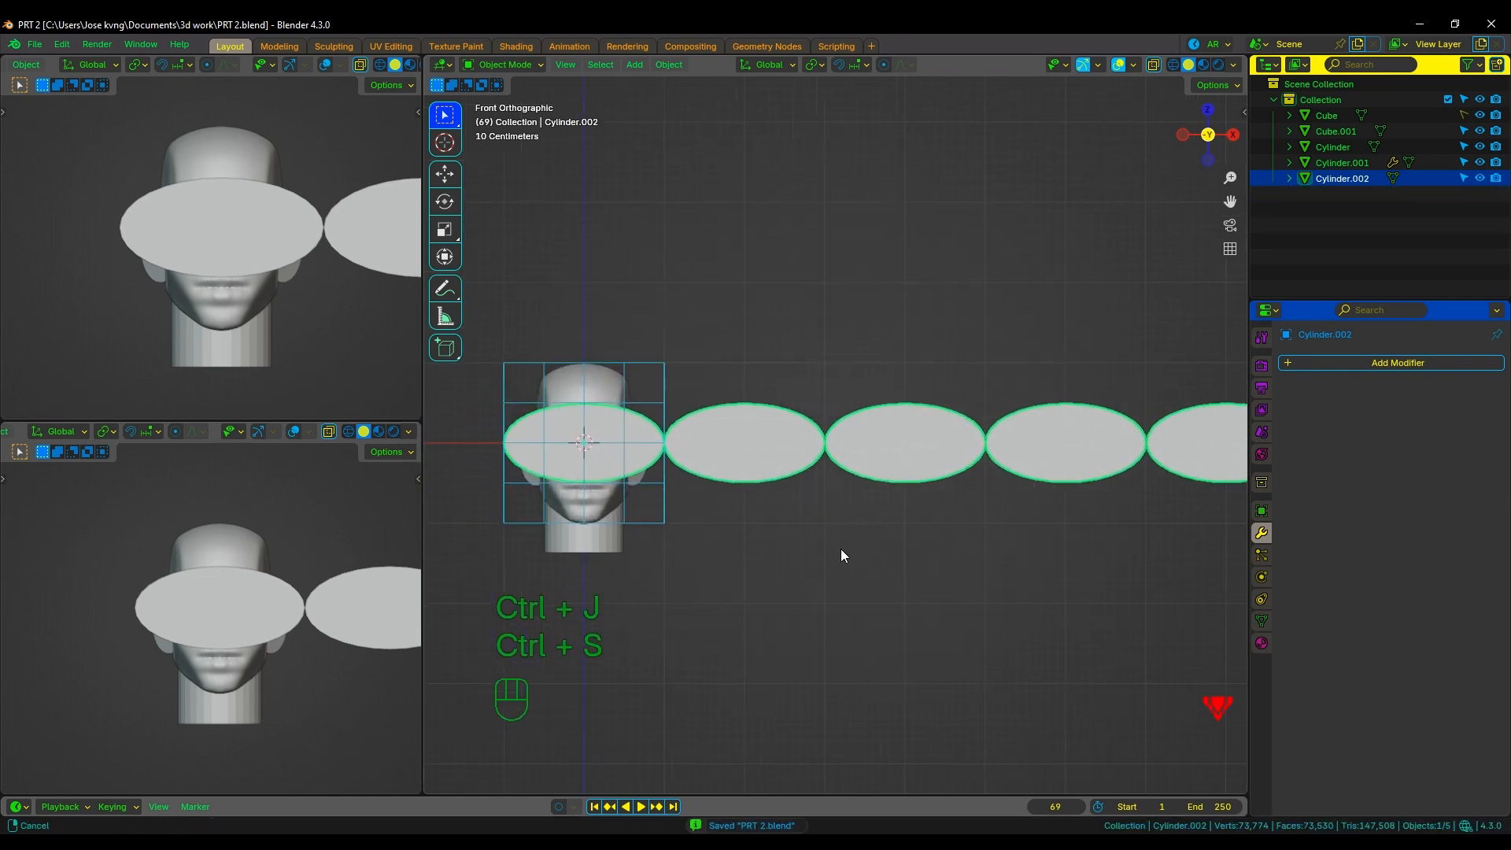
pyautogui.rightClick(860, 522)
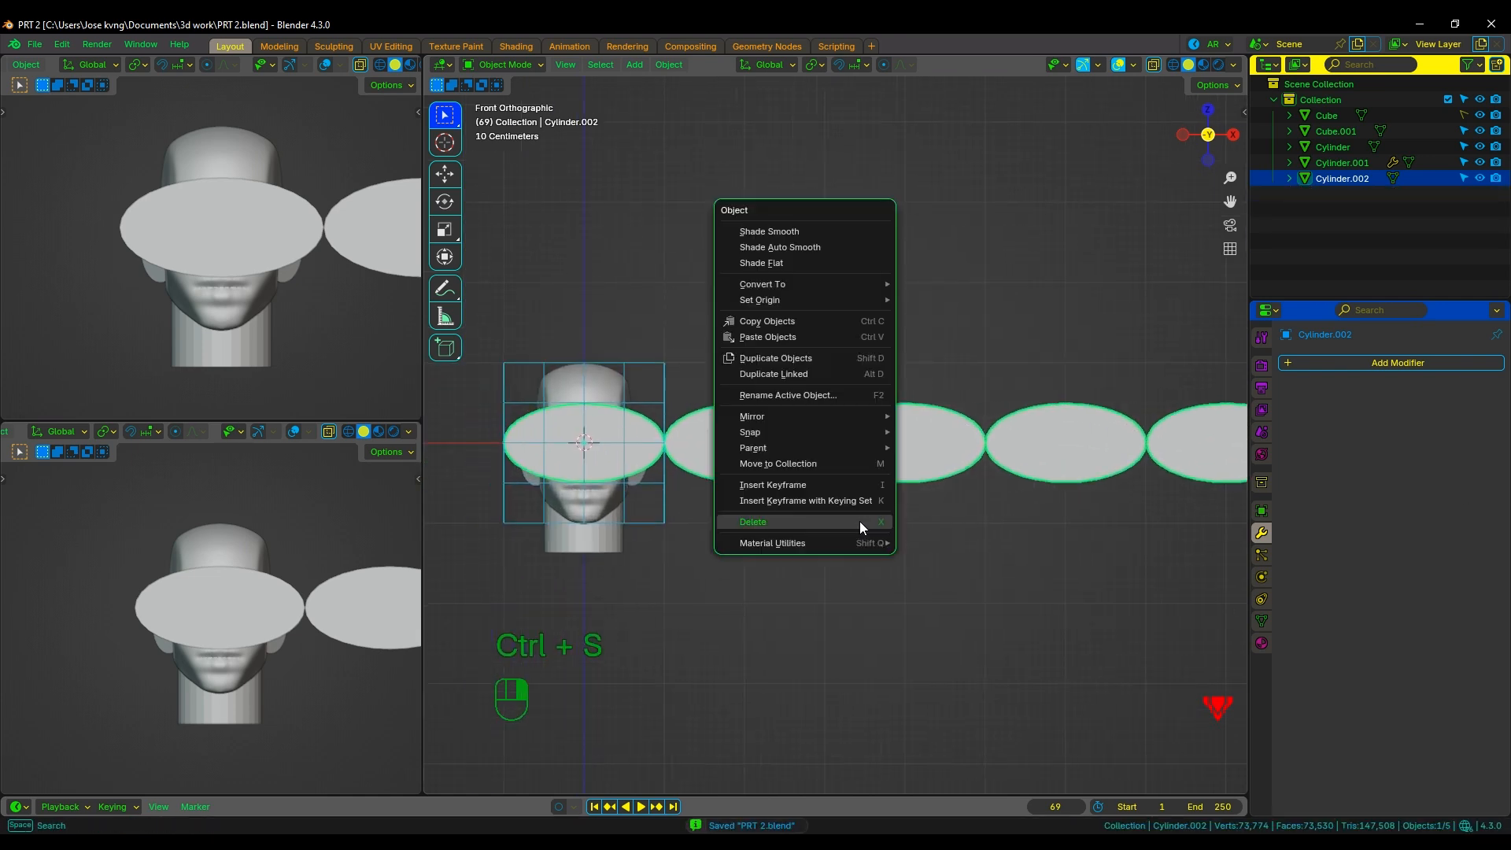
pyautogui.rightClick(642, 177)
pyautogui.moveTo(693, 144)
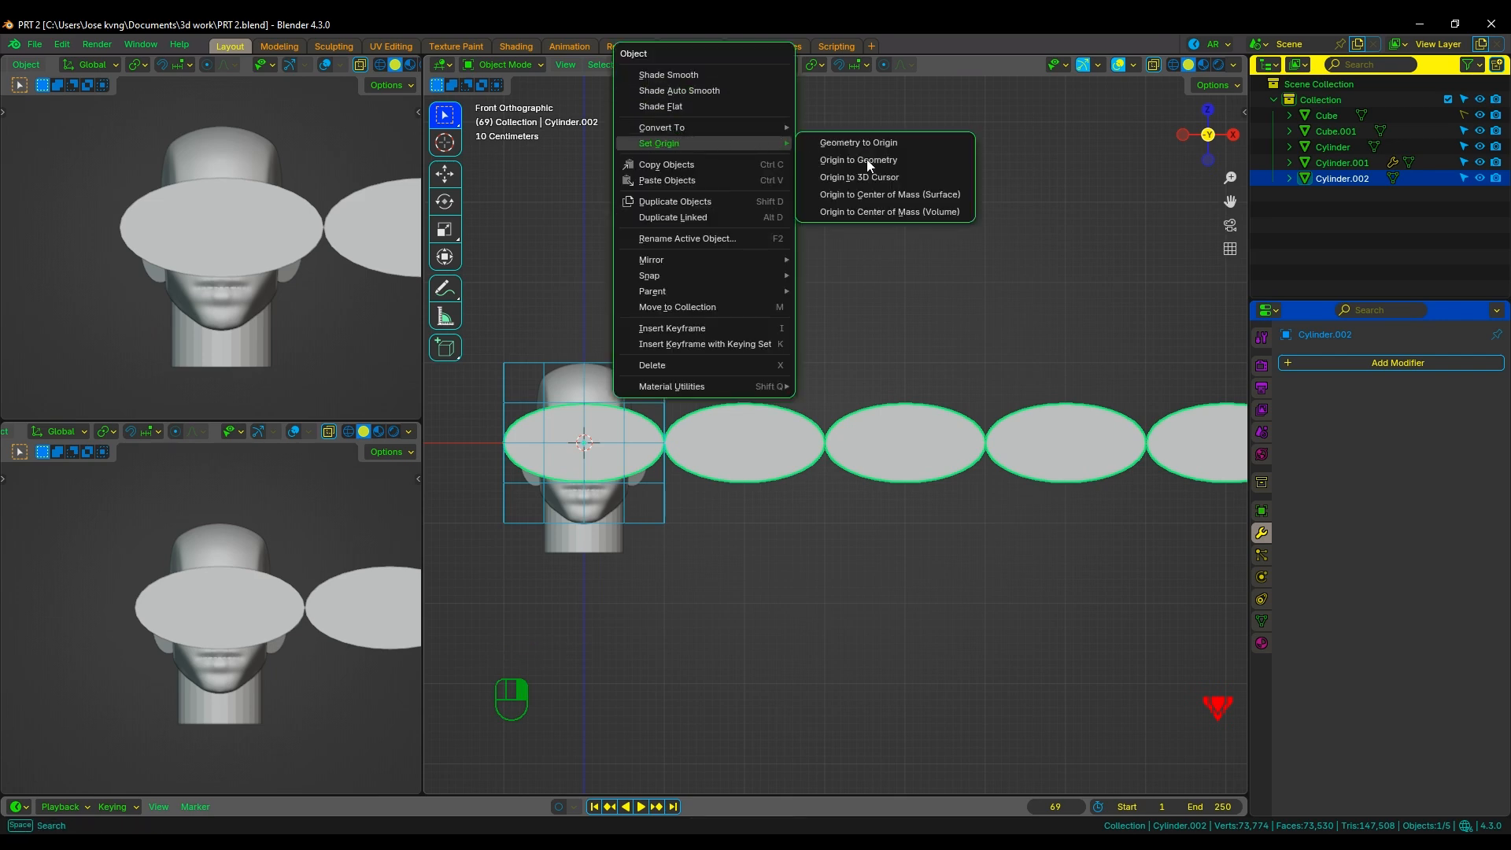
pyautogui.click(864, 161)
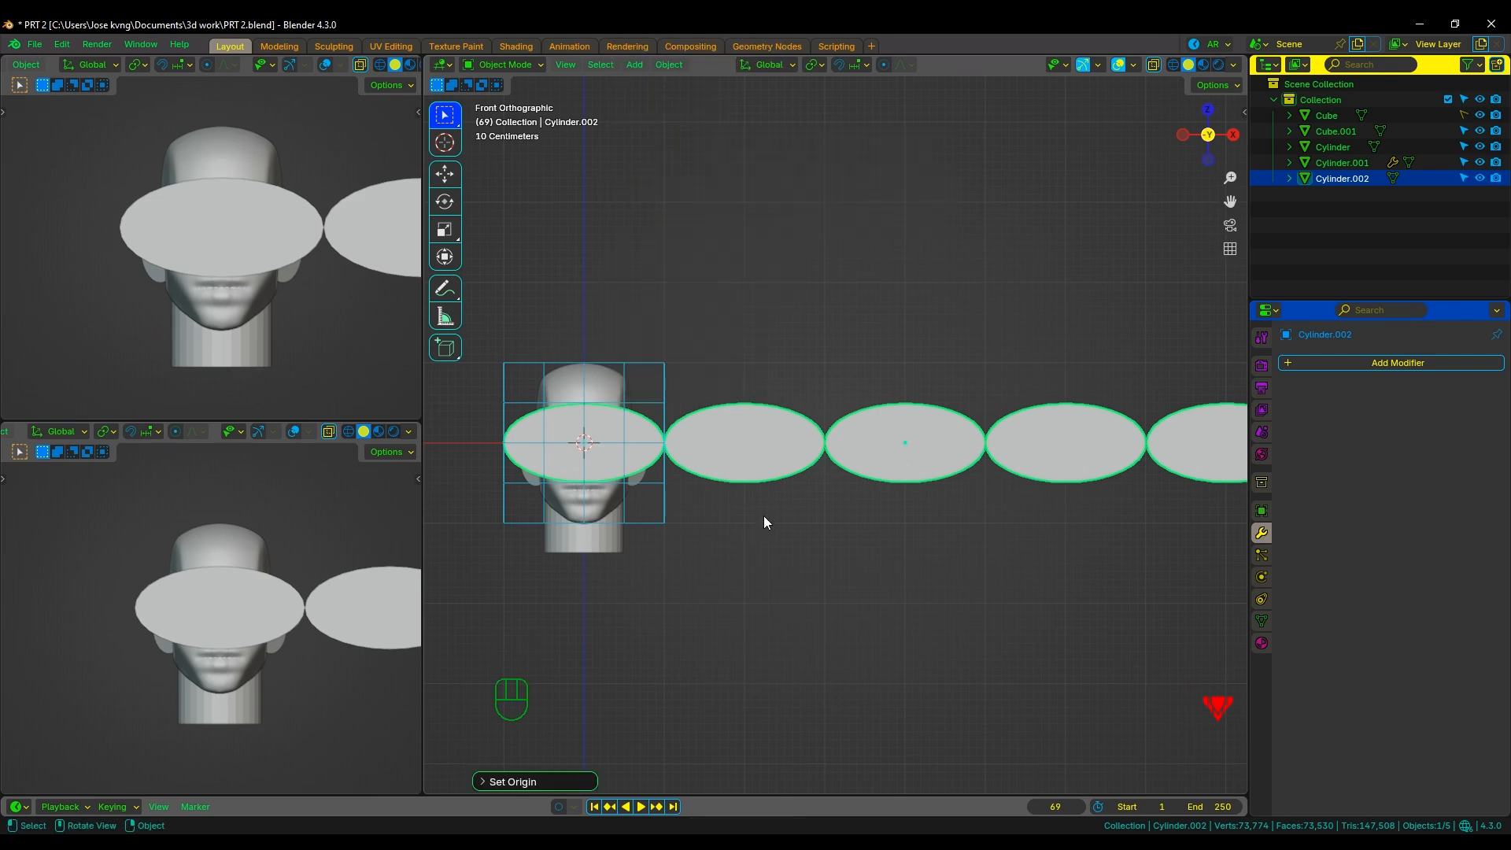
# Snap the joined row of ellipses to the 3D cursor so it is centred on the head.
pyautogui.hotkey('shift', 'a')
pyautogui.hotkey('ctrl', 'a')
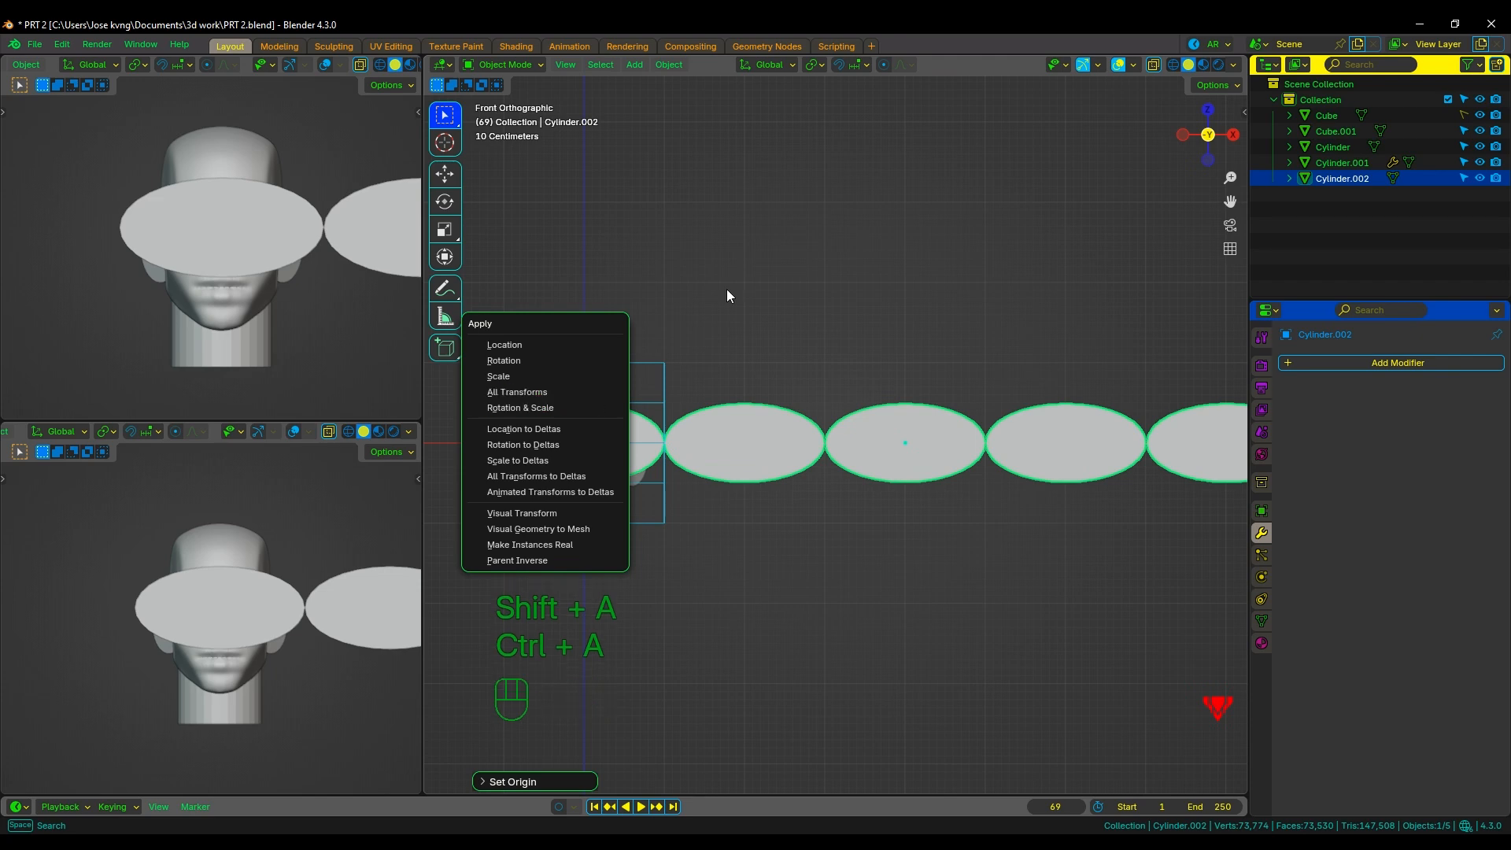
pyautogui.hotkey('shift', 's')
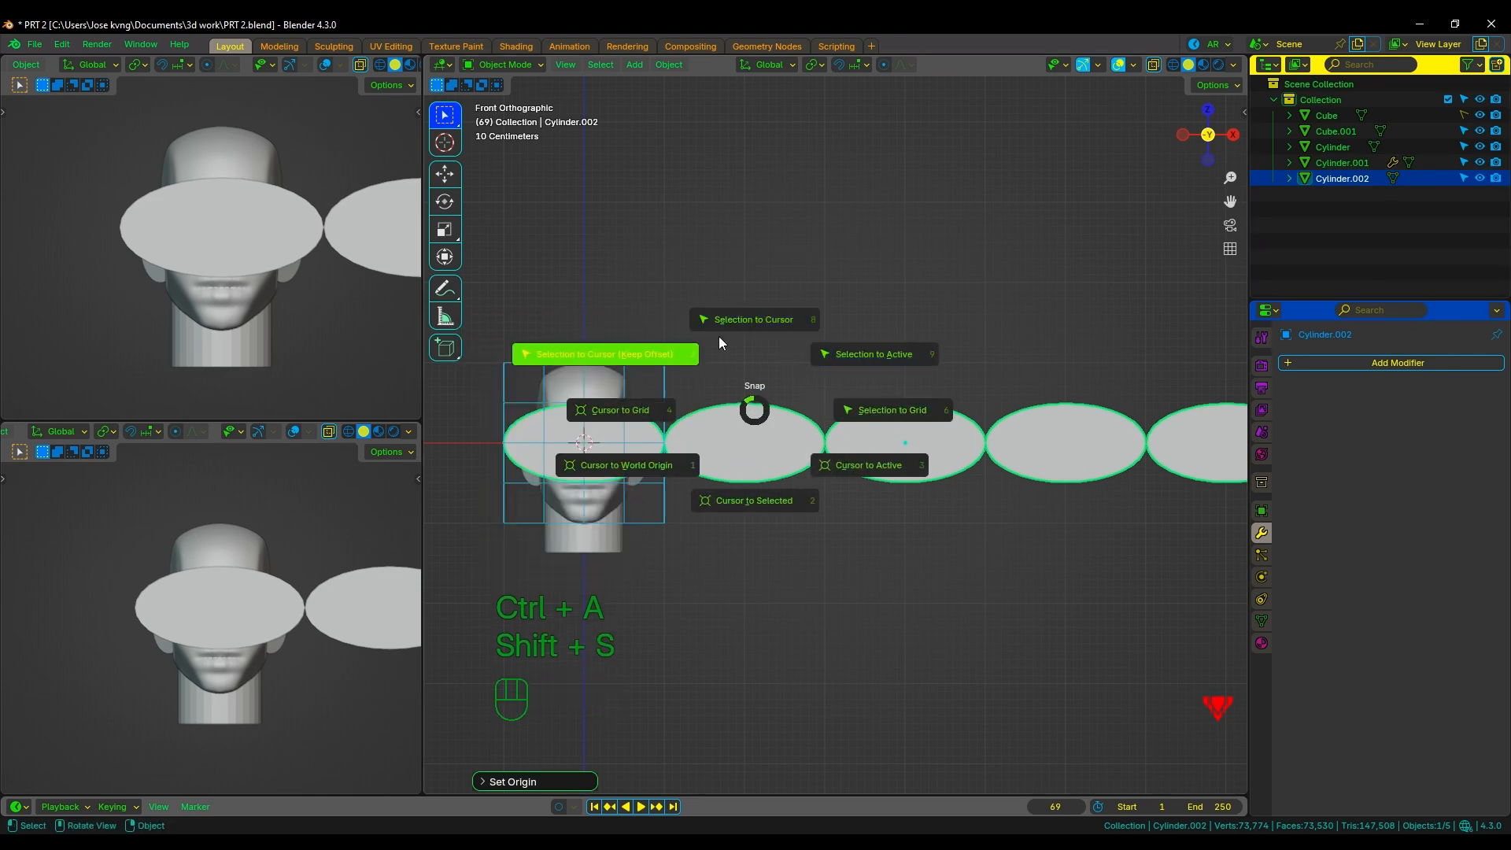
pyautogui.click(720, 337)
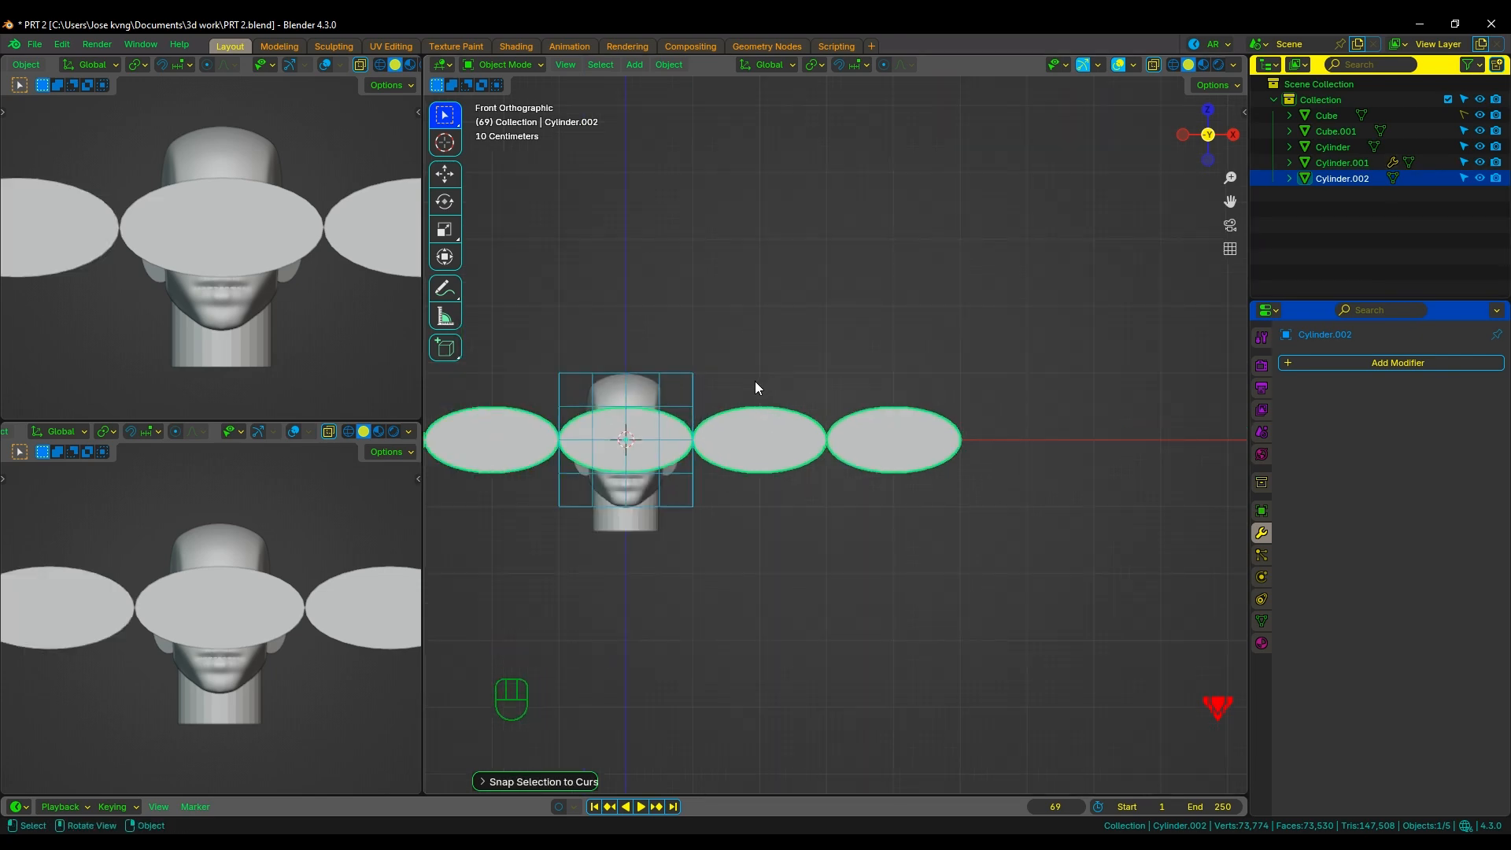
# Scale the row of ellipses down uniformly to about the width of the face.
pyautogui.keyDown('shift'); pyautogui.moveTo(758, 387); pyautogui.dragTo(865, 428, button='middle'); pyautogui.keyUp('shift')
pyautogui.scroll(2, 857, 451)
pyautogui.scroll(-2, 857, 452)
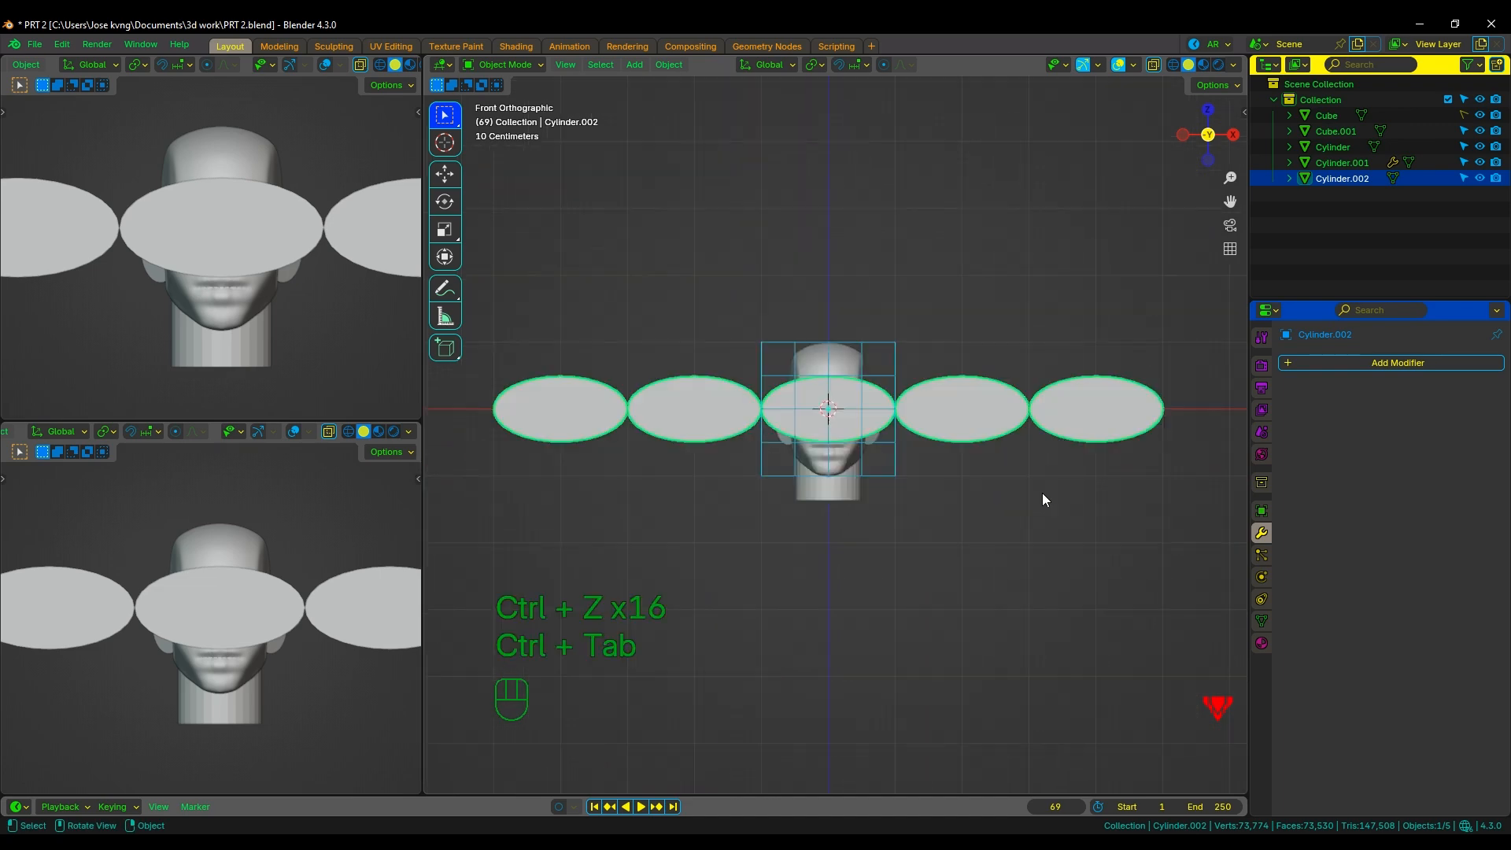
pyautogui.press('s')
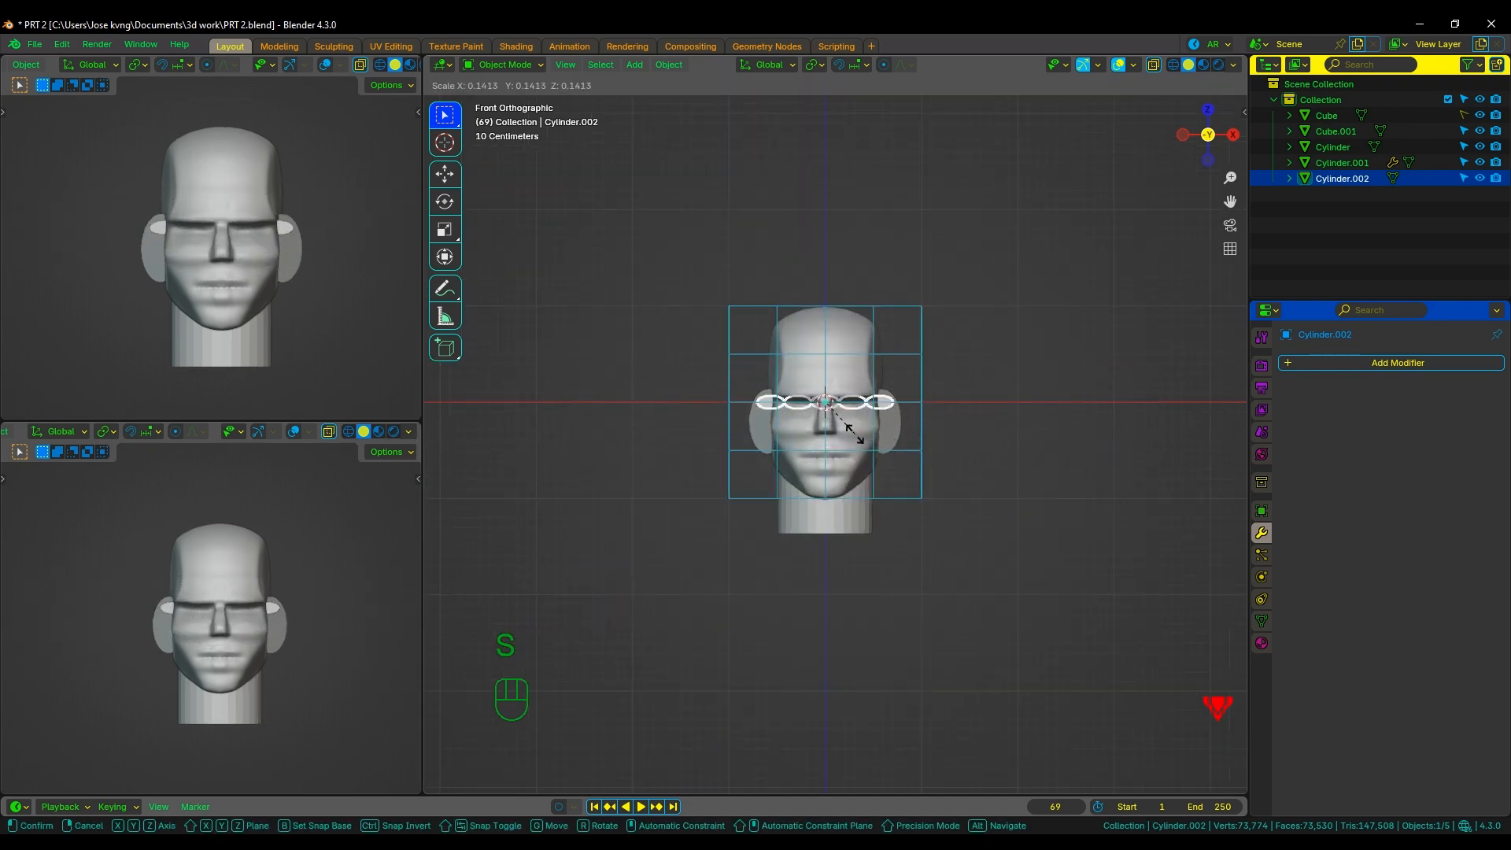
pyautogui.click(843, 434)
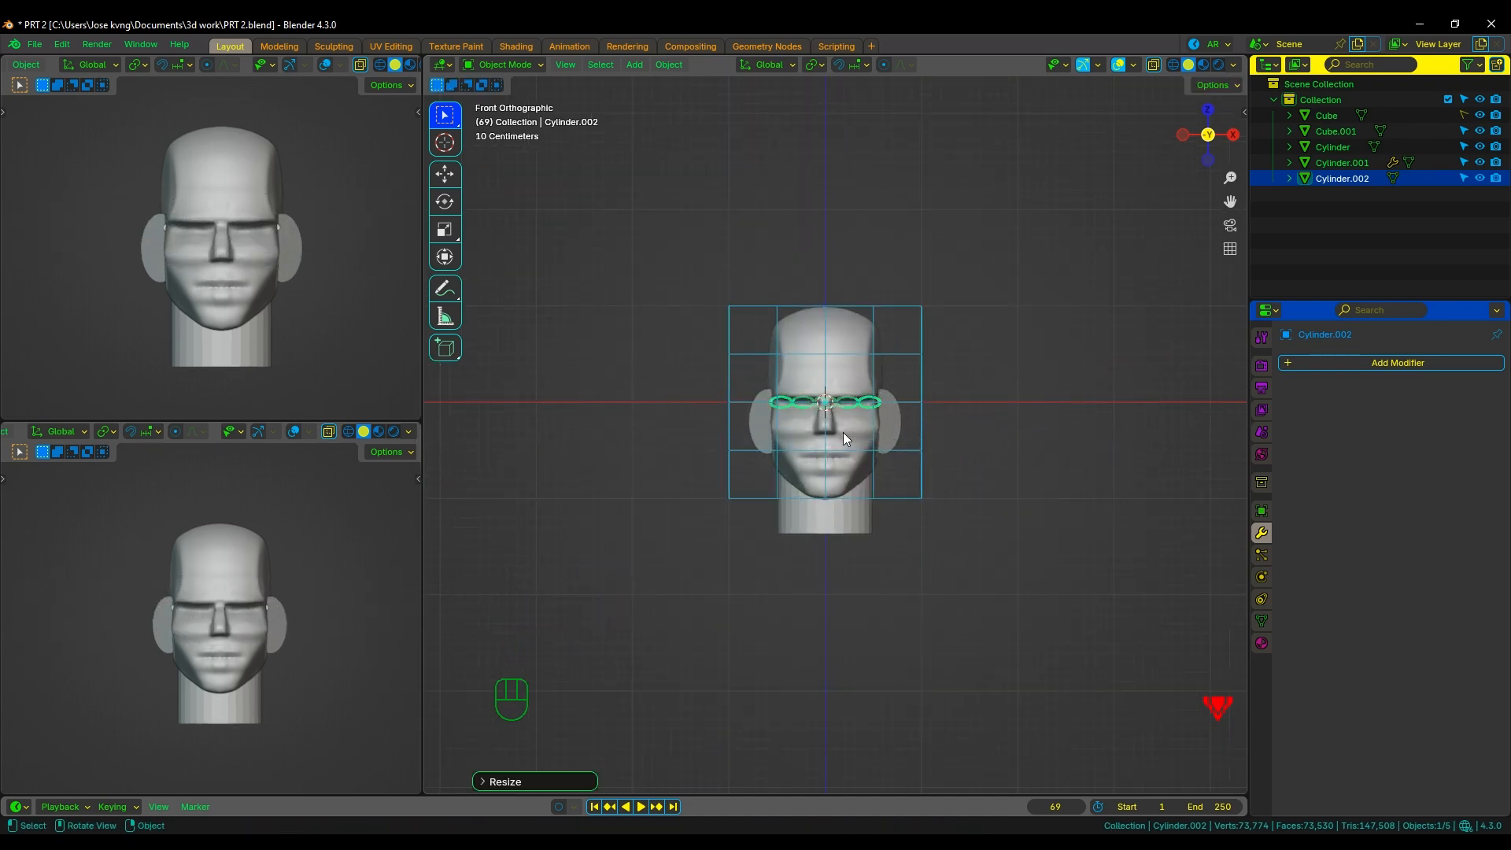
# Move the row of ellipses along the Y axis until it sits in front of the face at eye level.
pyautogui.scroll(2, 842, 438)
pyautogui.press('g')
pyautogui.keyDown('alt'); pyautogui.moveTo(840, 439); pyautogui.dragTo(732, 503, button='middle'); pyautogui.keyUp('alt')
pyautogui.press('y')
pyautogui.click(621, 499)
pyautogui.scroll(2, 734, 503)
pyautogui.hotkey('ctrl', 'shift', 'z')
pyautogui.scroll(2, 755, 504)
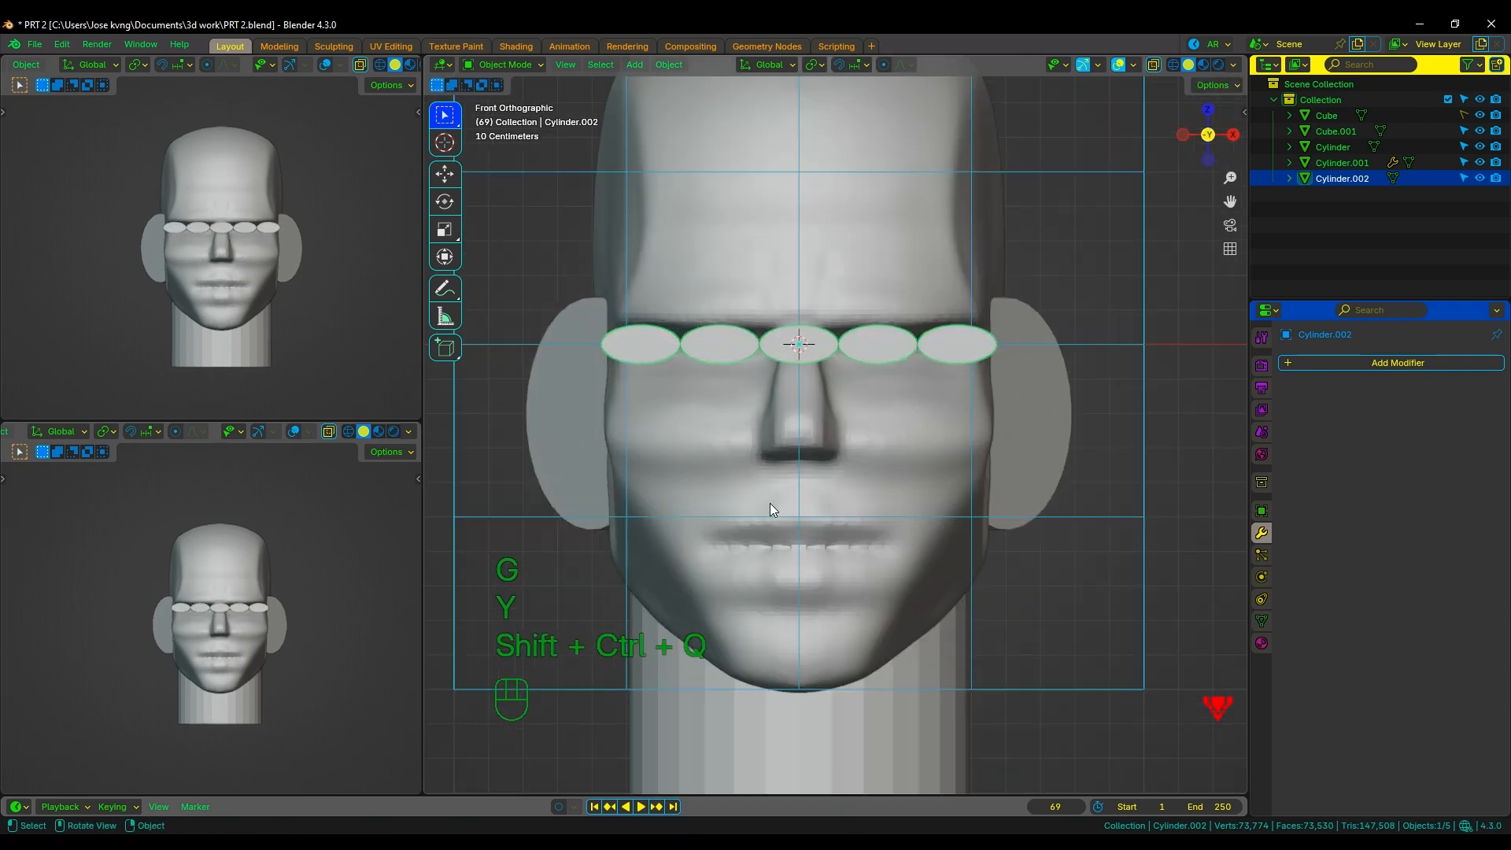
# Move the row of ellipses up along the Z axis onto the forehead.
pyautogui.press('g')
pyautogui.press('z')
pyautogui.click(783, 411)
# Scale the row of ellipses up slightly on the forehead and save the file.
pyautogui.press('s')
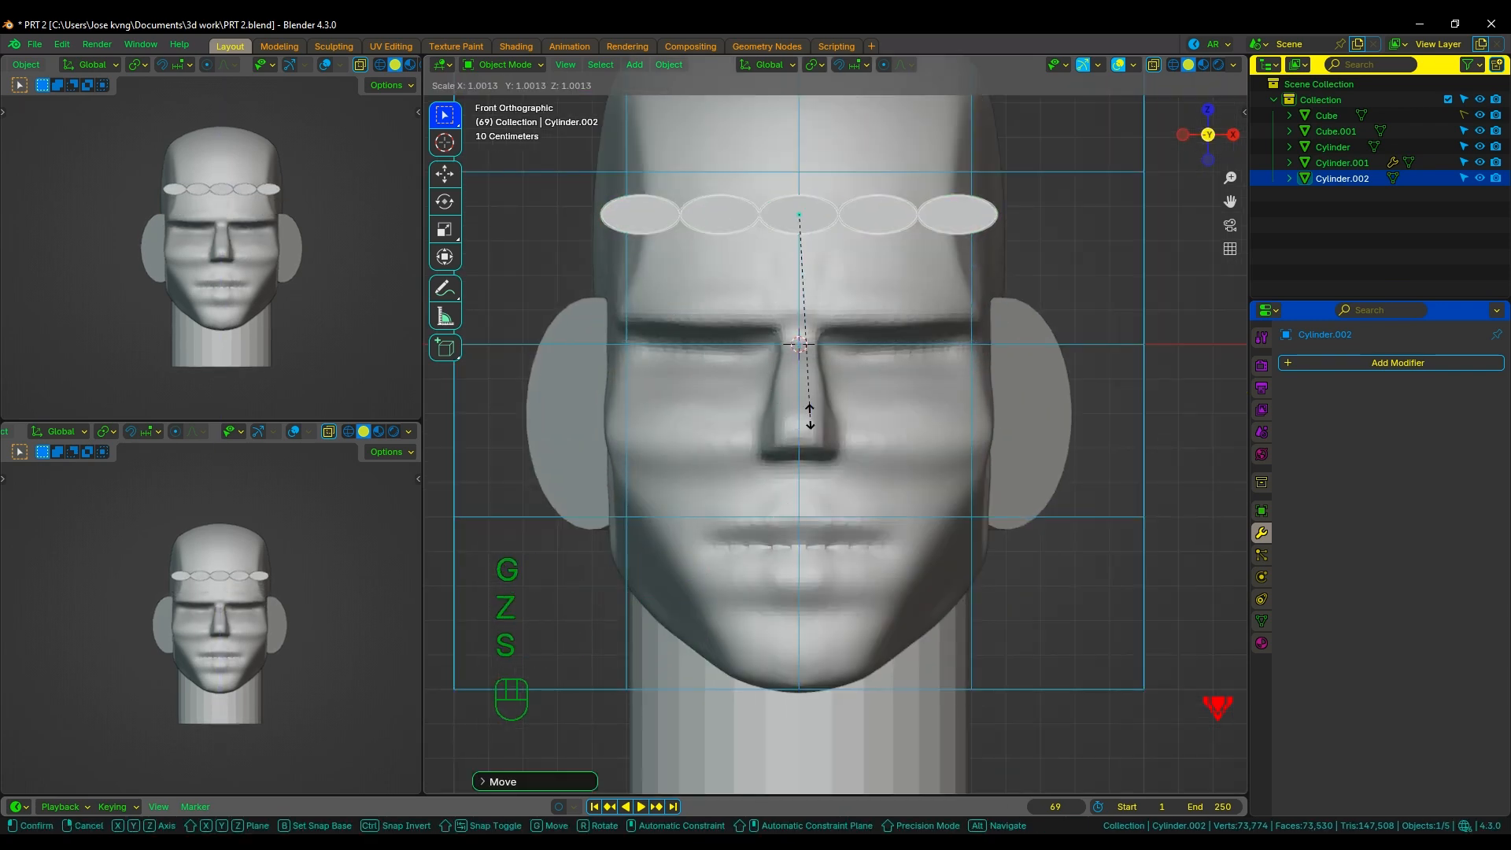
pyautogui.click(844, 428)
pyautogui.hotkey('ctrl', 's')
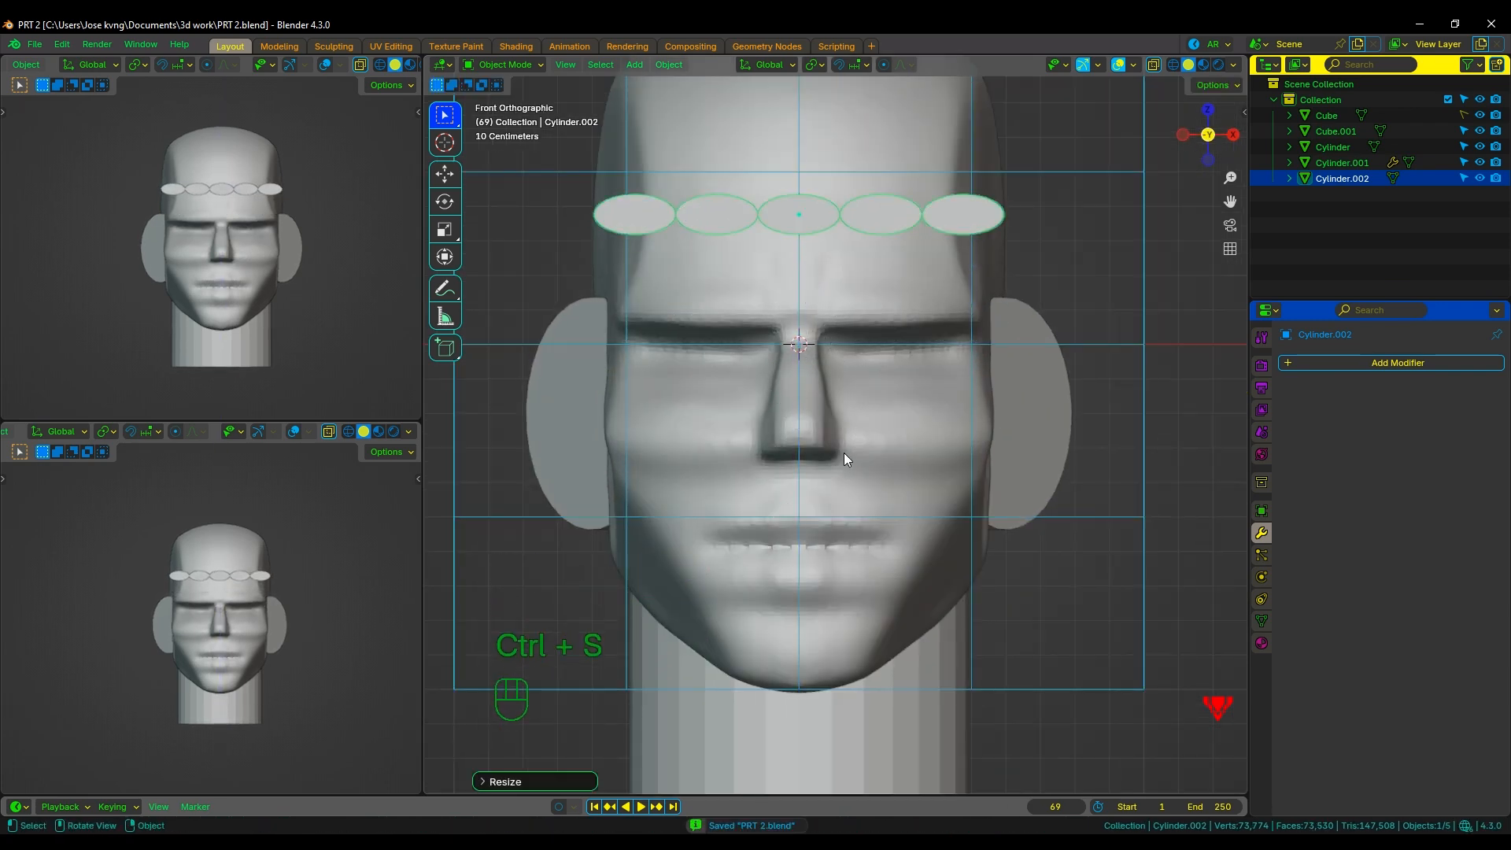
pyautogui.press('g')
pyautogui.press('z')
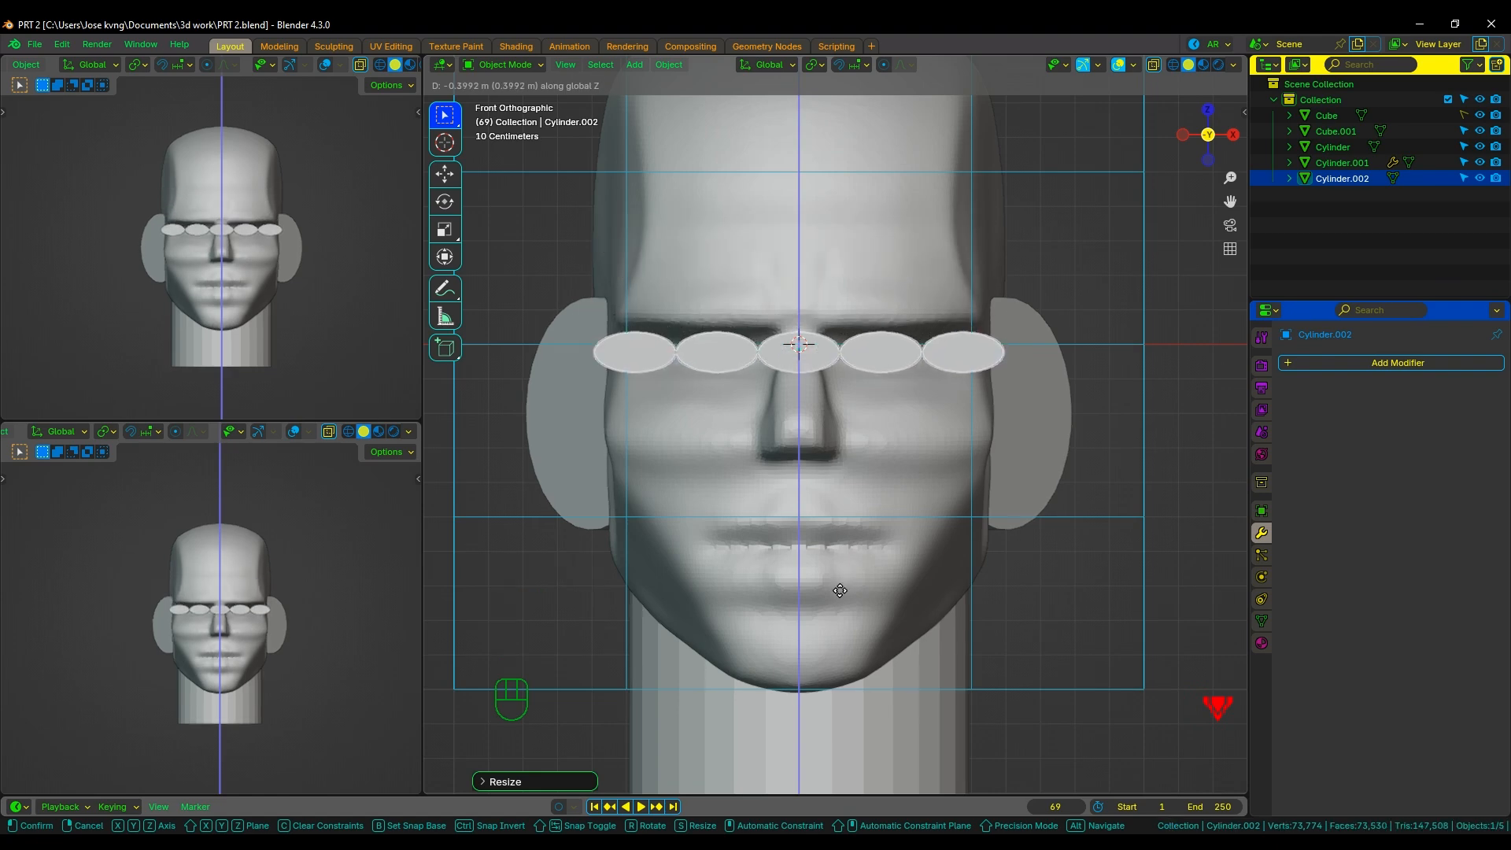
pyautogui.rightClick(840, 590)
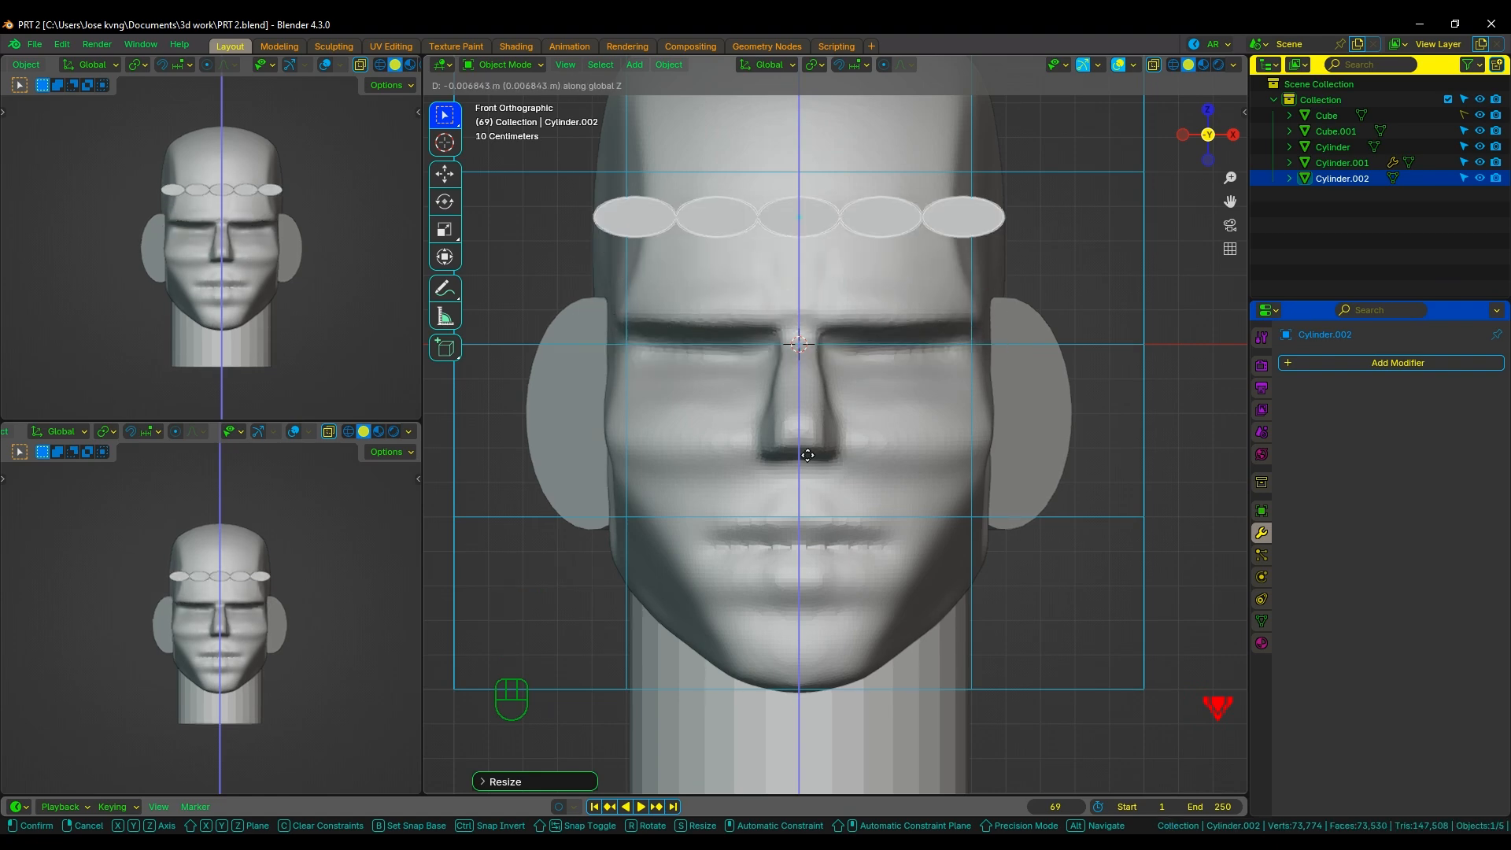
# Widen the row of ellipses a little more so its ends reach the sides of the head.
pyautogui.press('s')
pyautogui.press('x')
pyautogui.click(816, 480)
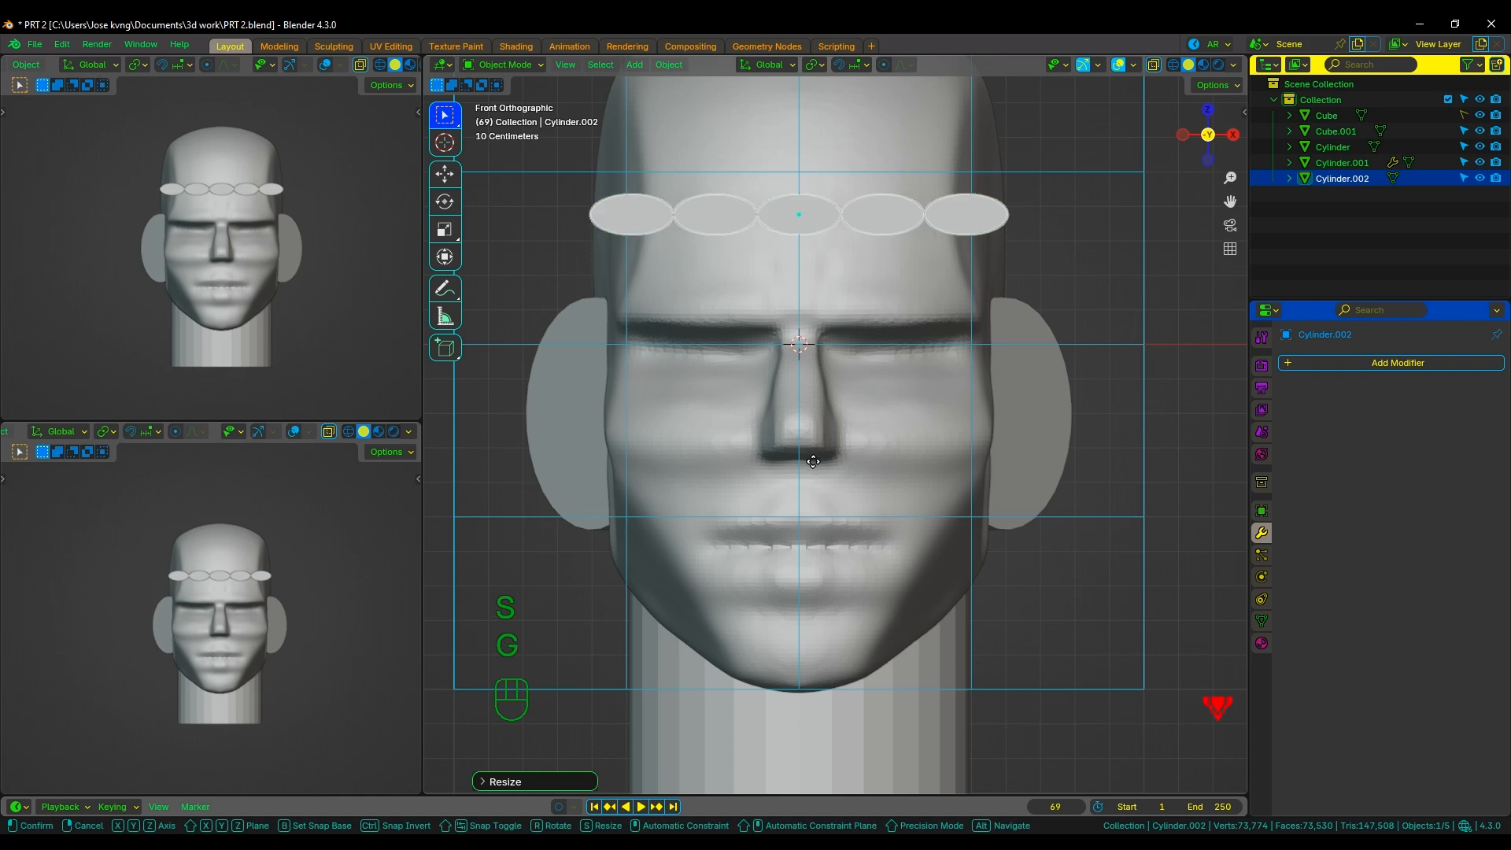
# Move the row of ellipses down along the Z axis to eye level and save the file.
pyautogui.press('g')
pyautogui.press('z')
pyautogui.click(816, 598)
pyautogui.hotkey('ctrl', 's')
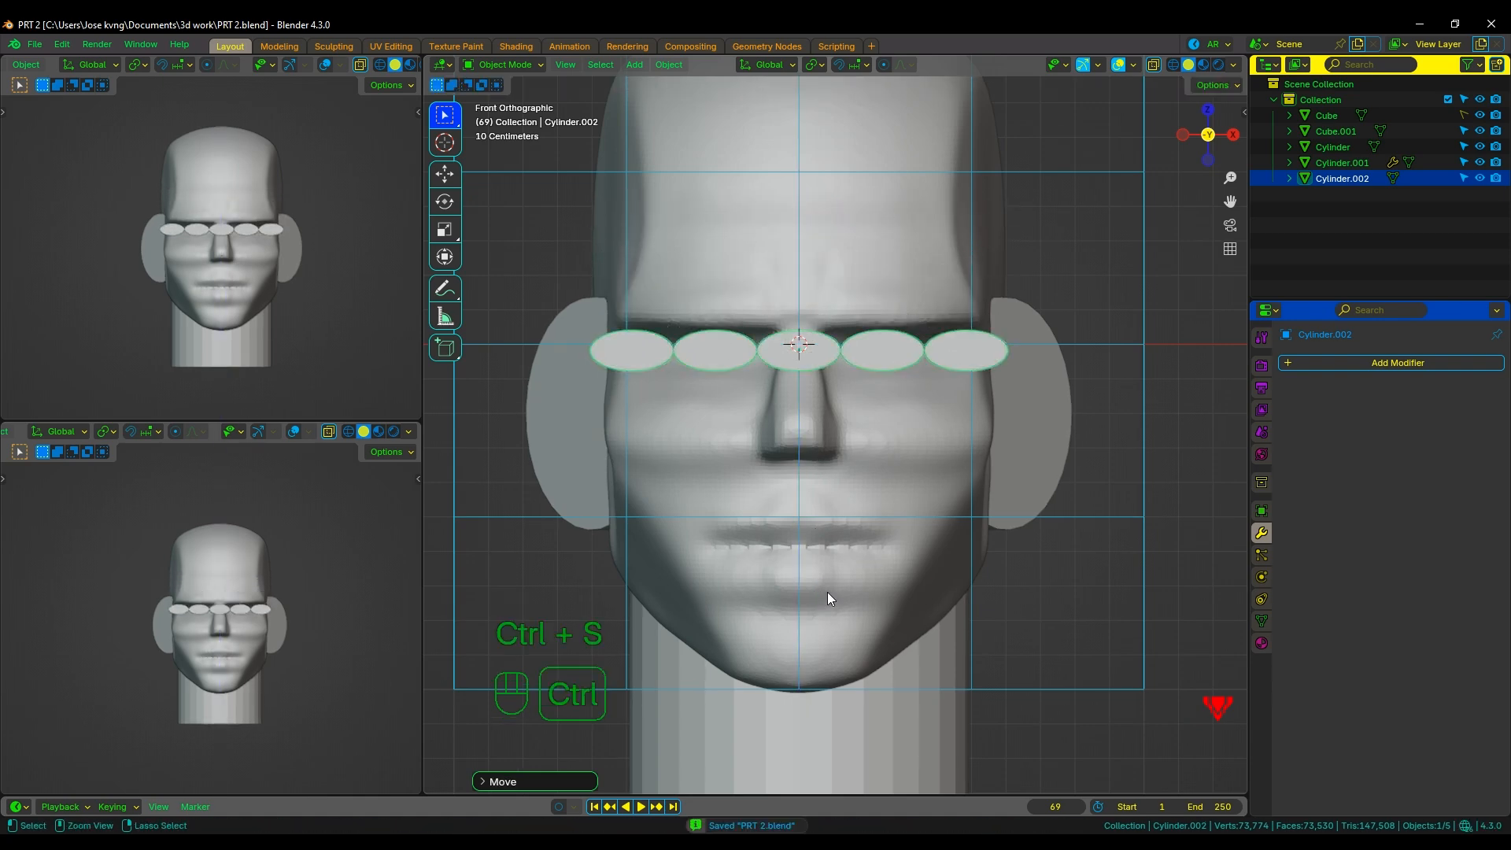
# In Sculpt Mode on the head, mark the eye corners where the ellipses meet, using the Crease Sharp brush at 33 px radius.
pyautogui.scroll(1, 828, 592)
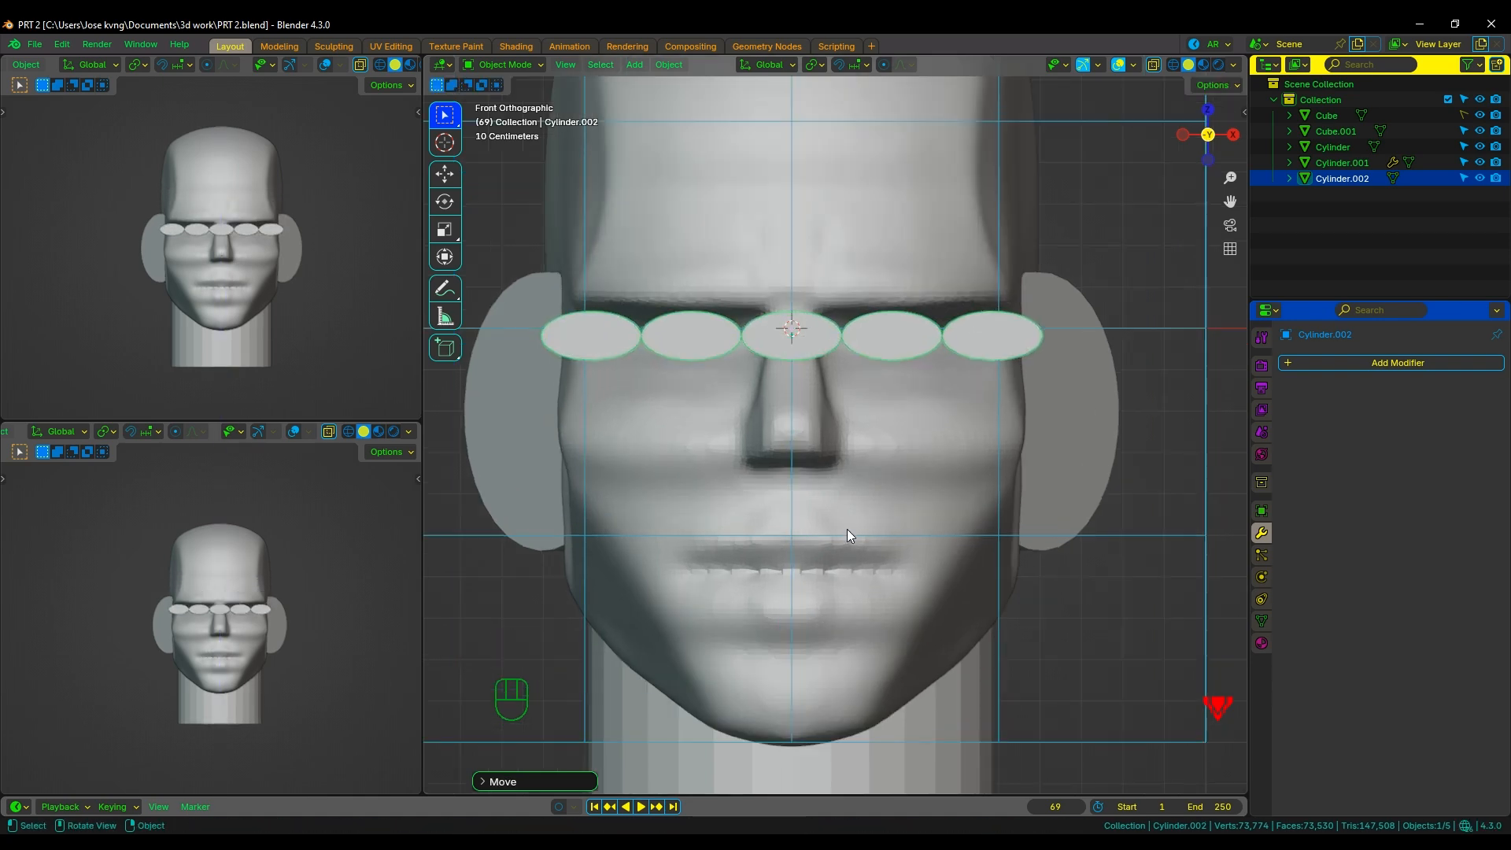
pyautogui.scroll(5, 891, 378)
pyautogui.click(893, 378)
pyautogui.hotkey('ctrl', 'Tab')
pyautogui.press('f')
pyautogui.click(876, 399)
pyautogui.click(675, 774)
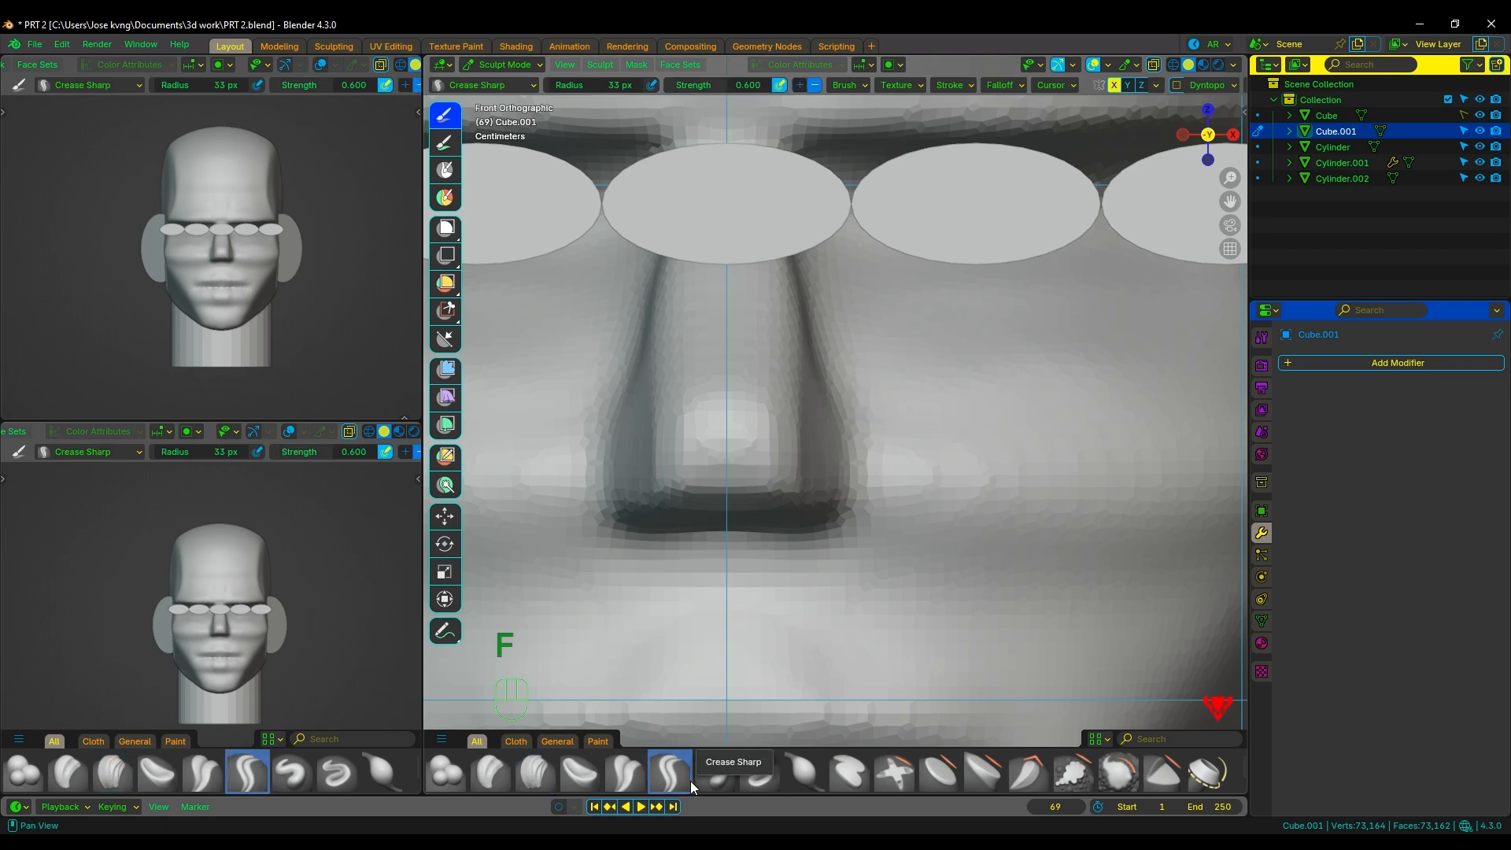
pyautogui.scroll(1, 919, 288)
pyautogui.keyDown('shift'); pyautogui.moveTo(919, 289); pyautogui.dragTo(925, 444, button='middle'); pyautogui.keyUp('shift')
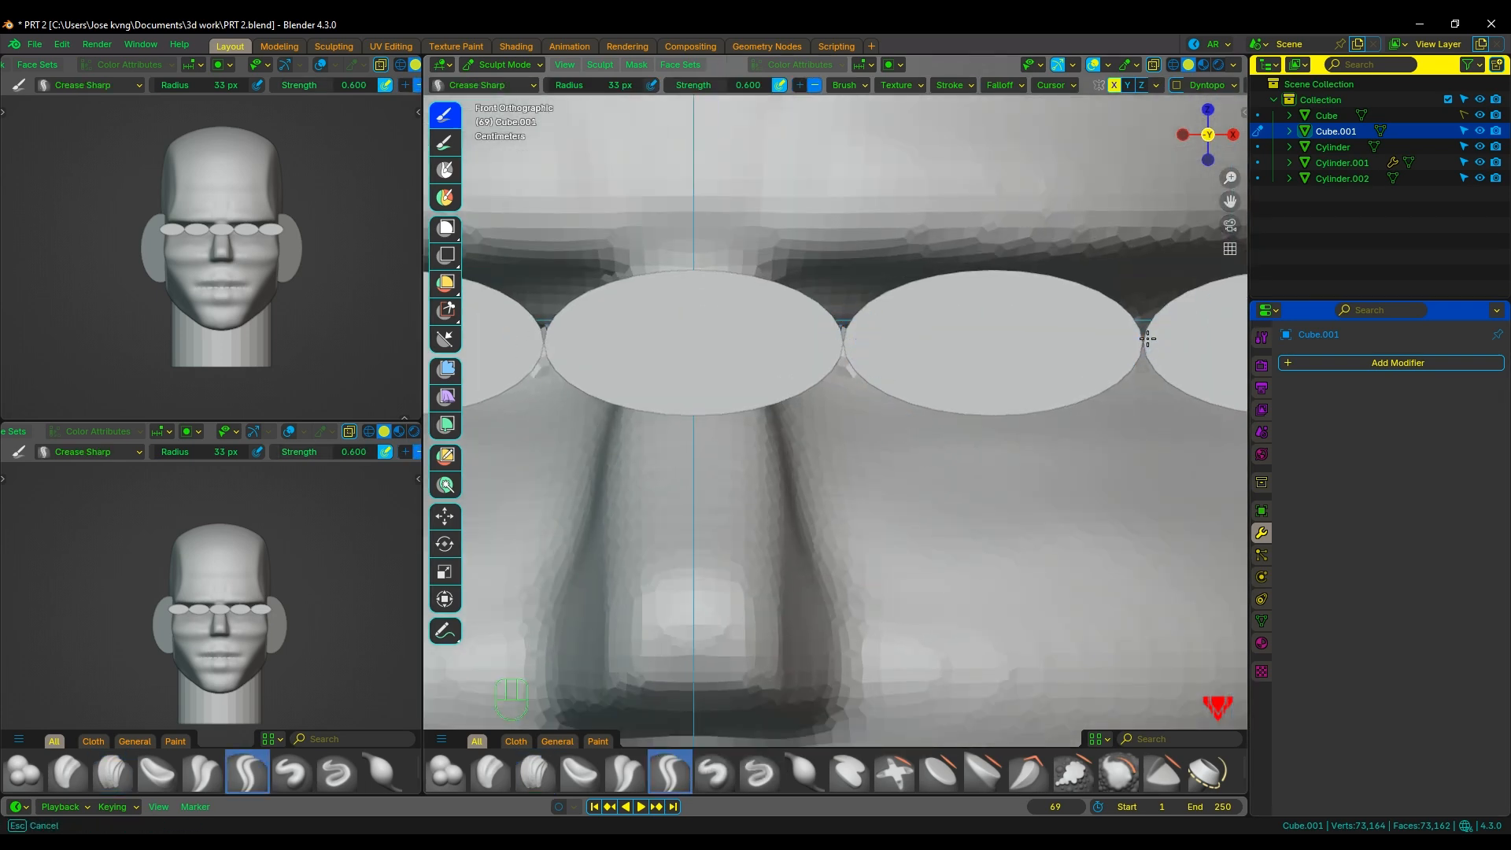
pyautogui.scroll(-2, 1142, 397)
# Return to Object Mode and hide the row of ellipses, keeping the head visible.
pyautogui.hotkey('ctrl', 'Tab')
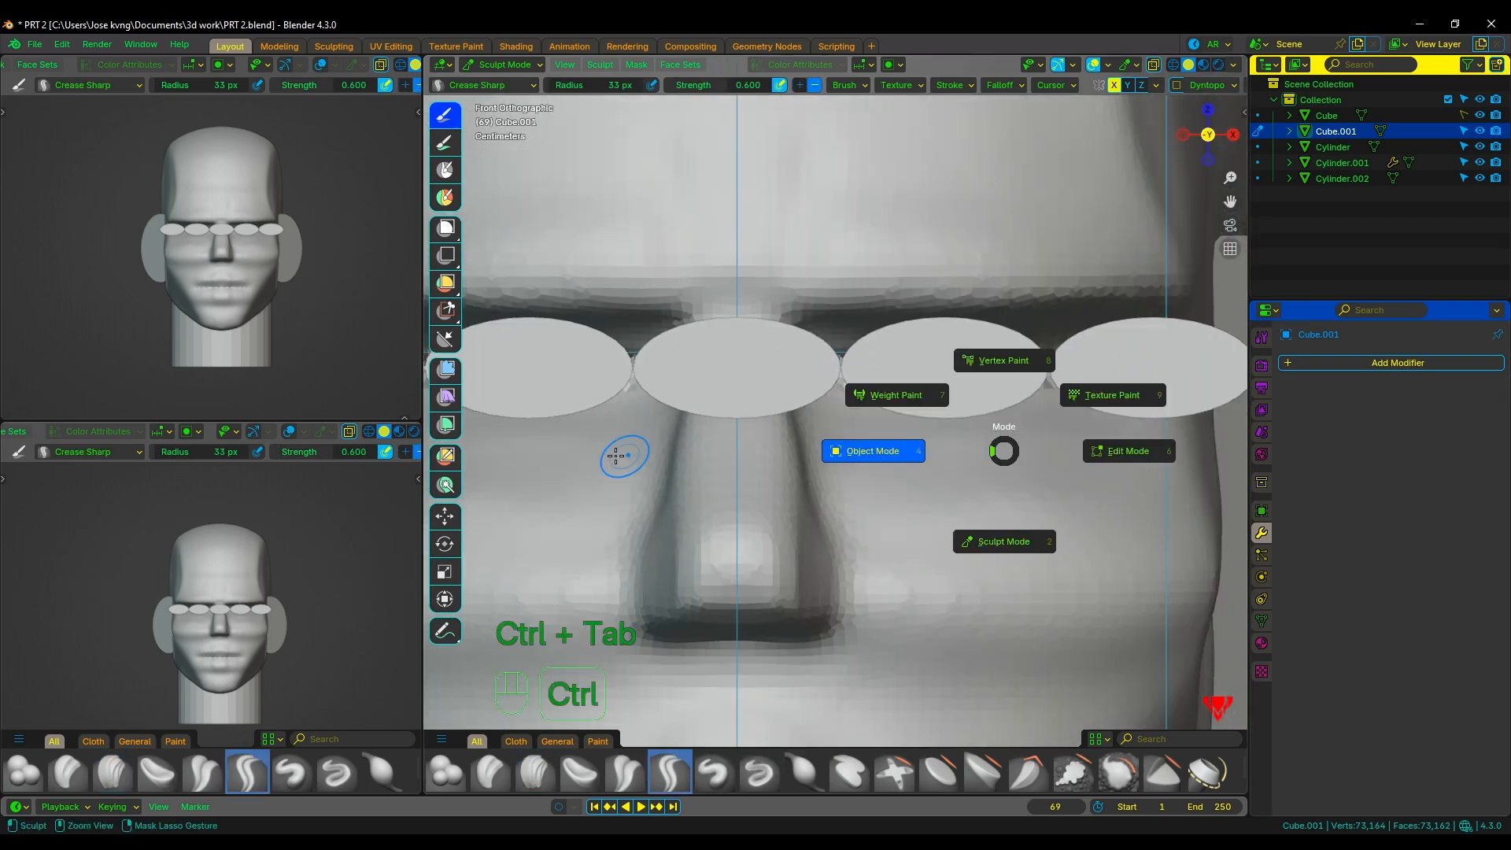
pyautogui.press('h')
pyautogui.hotkey('ctrl', 'z')
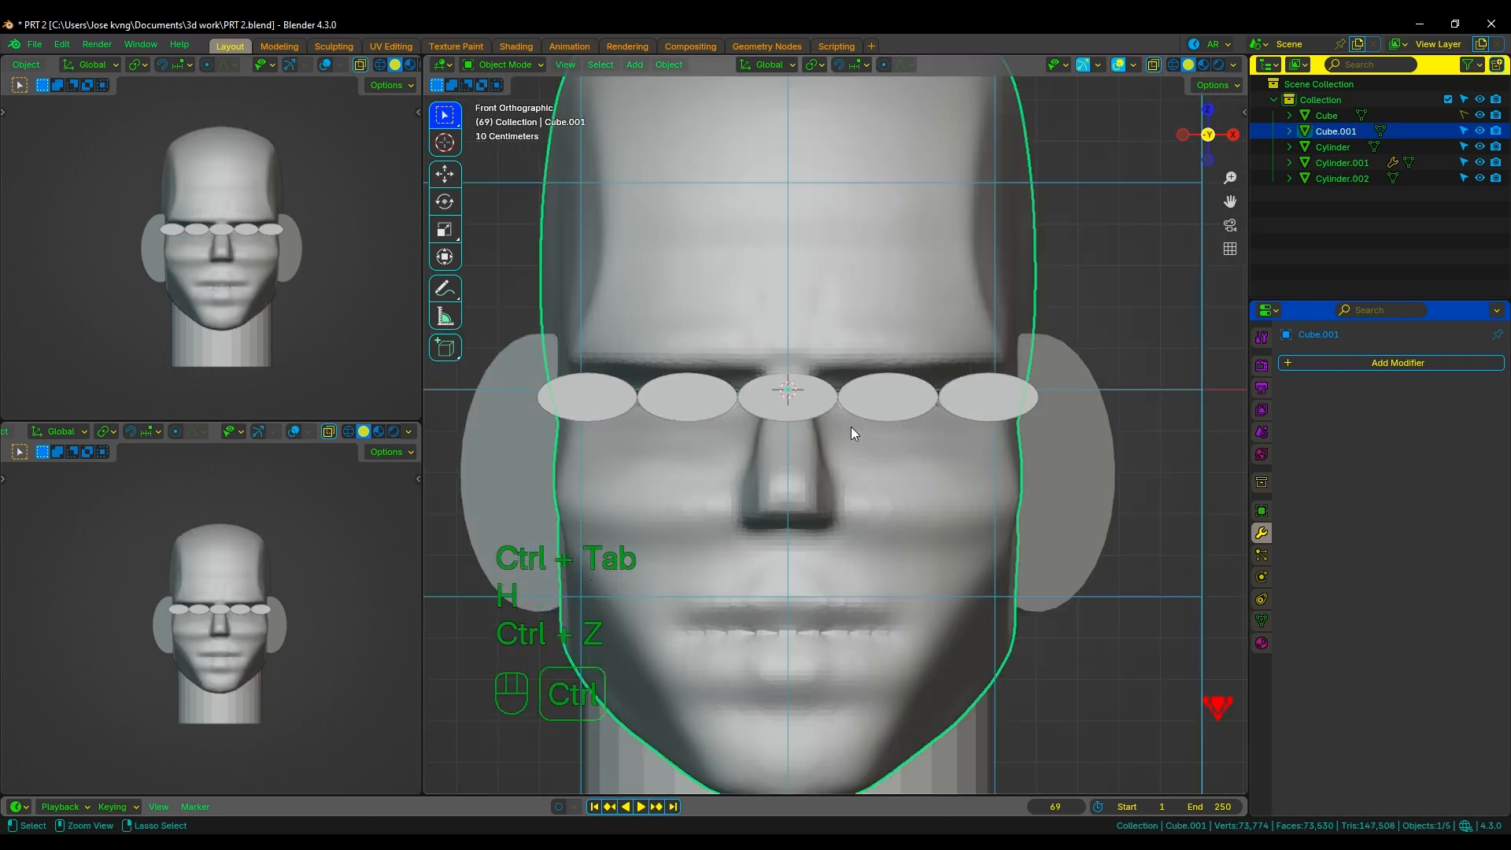
pyautogui.click(857, 390)
pyautogui.press('h')
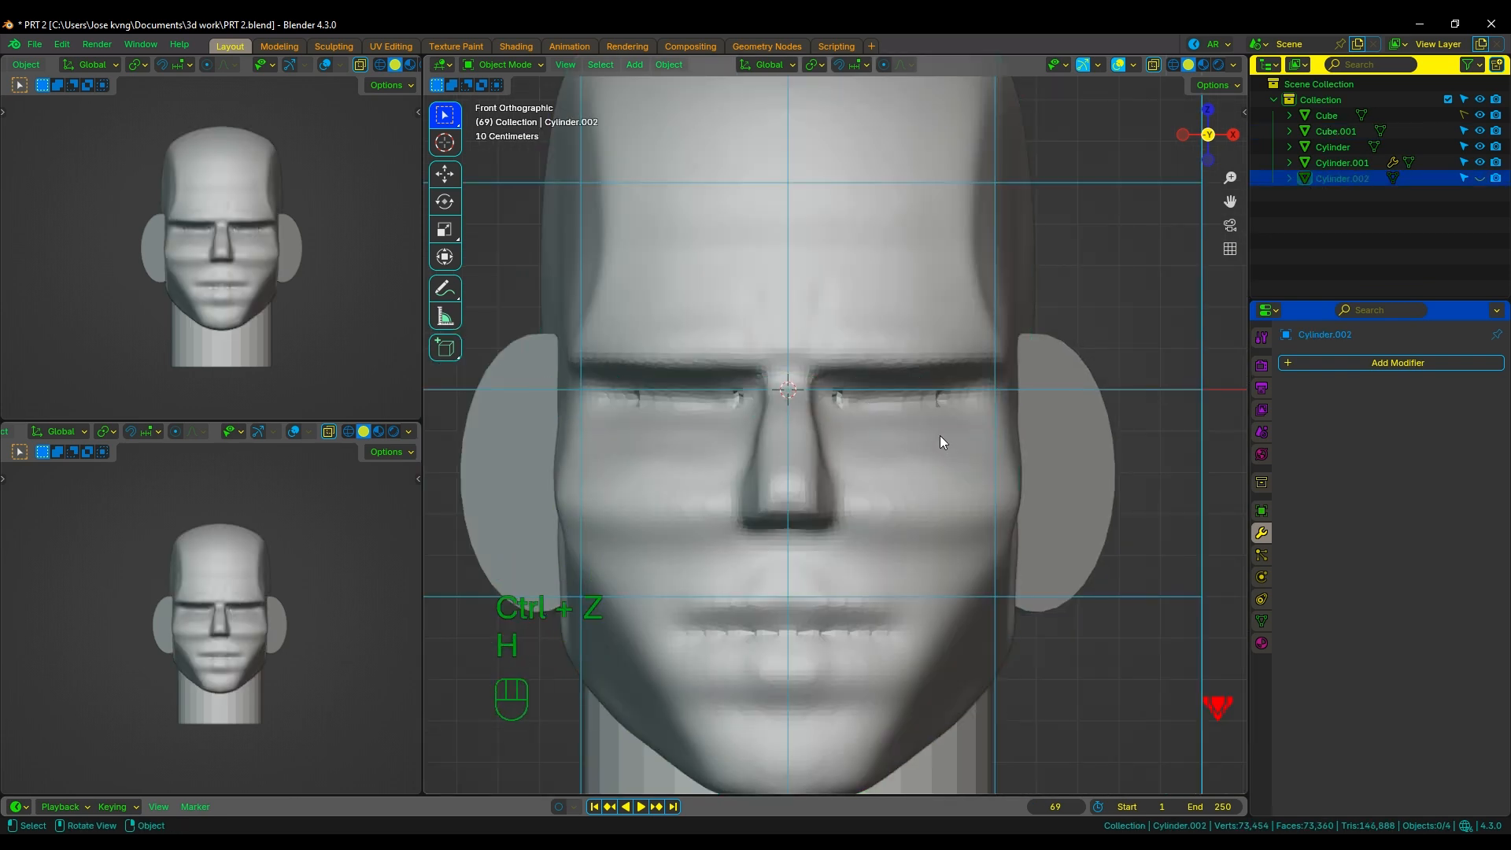
# Put the head back in Sculpt Mode and set the Clay Strips brush to 39 px radius and 0.337 strength.
pyautogui.hotkey('ctrl', 'Tab')
pyautogui.hotkey('ctrl', 'Tab')
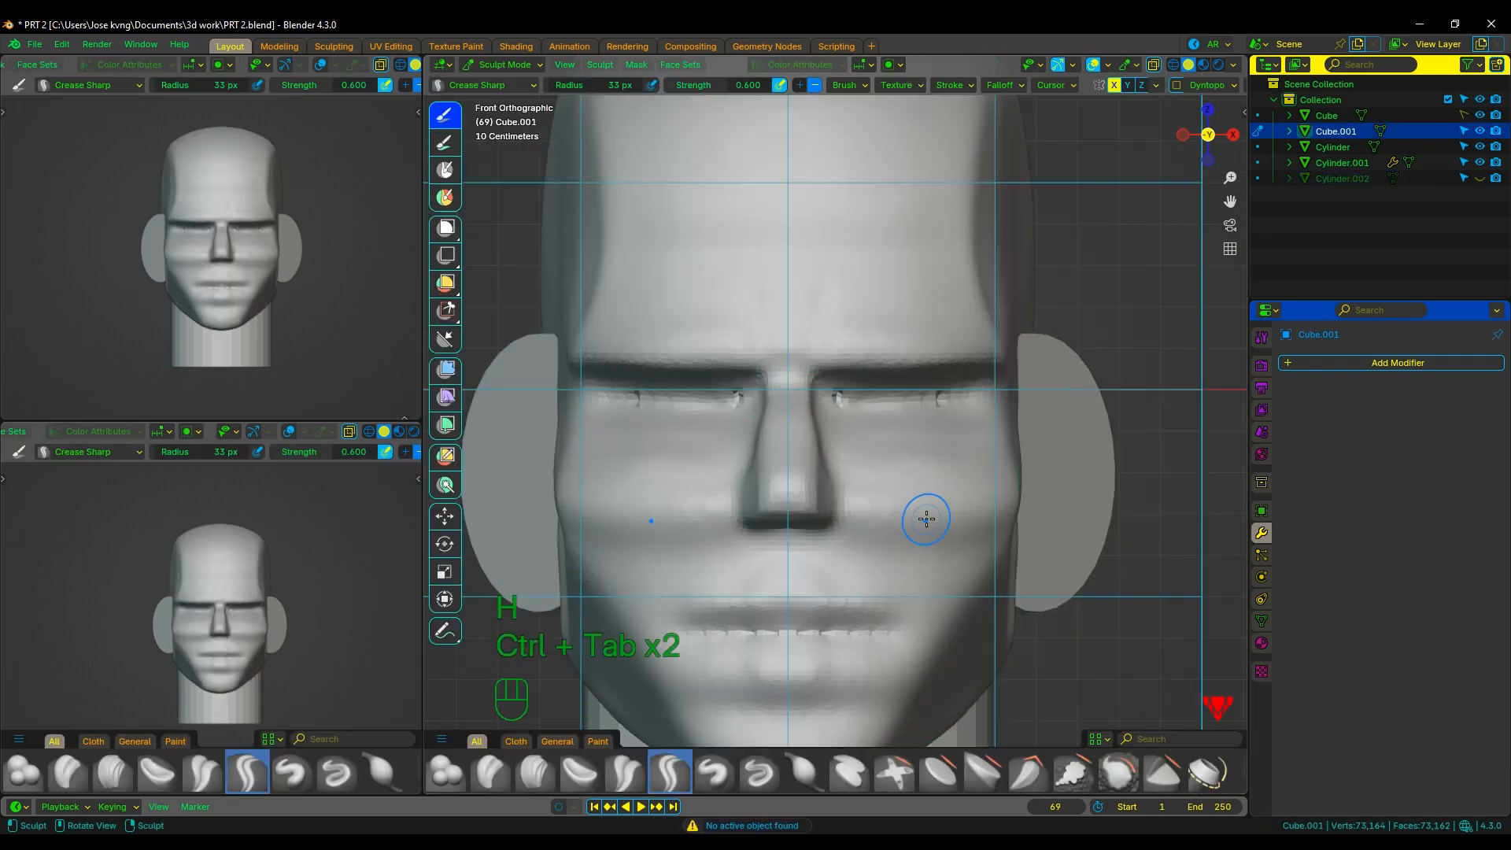
pyautogui.press('c')
pyautogui.press('f')
pyautogui.click(931, 446)
pyautogui.scroll(2, 930, 430)
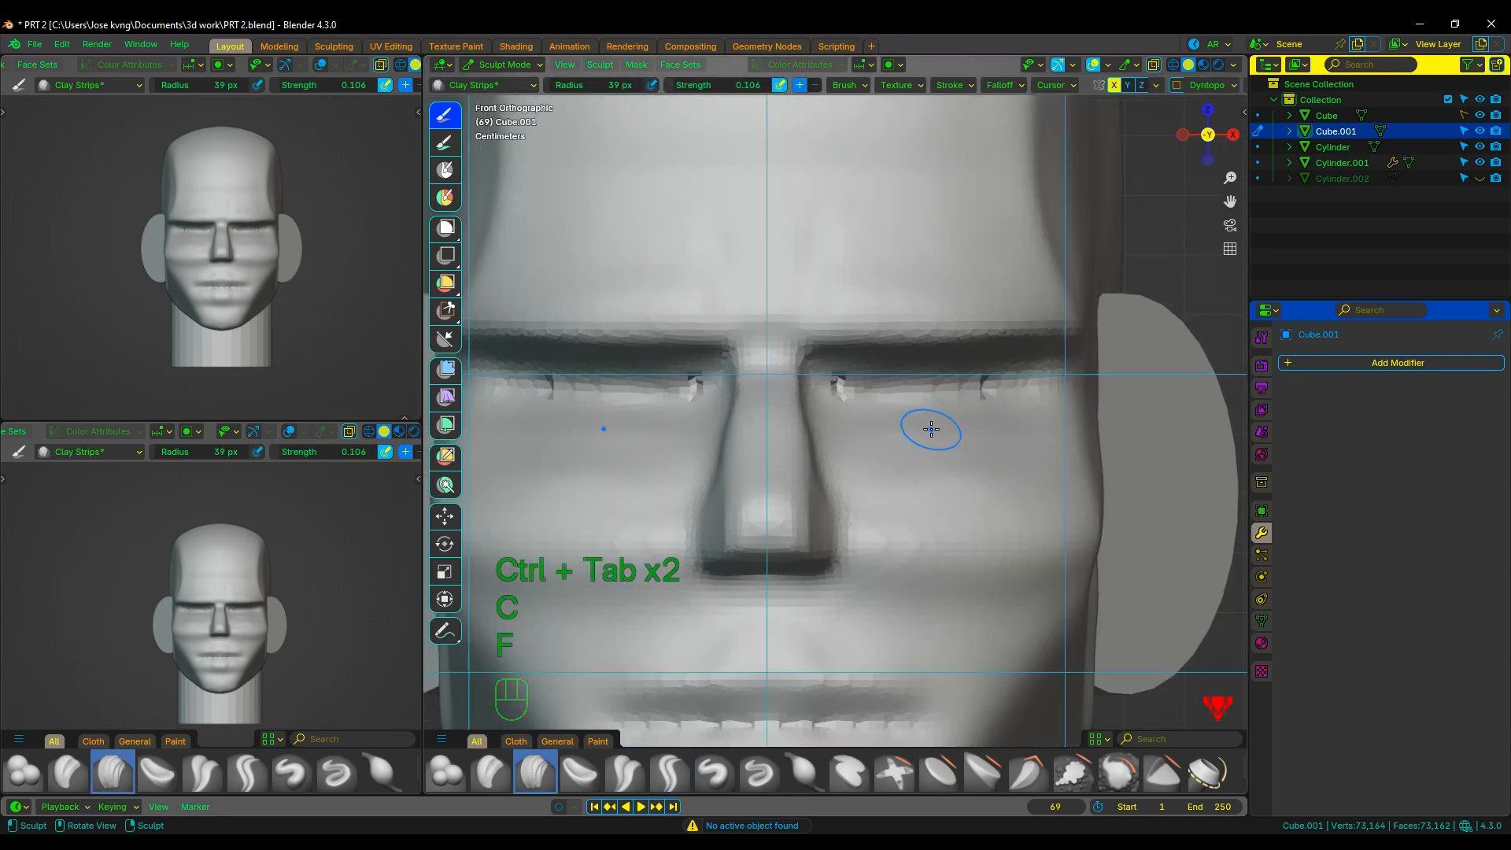
pyautogui.keyDown('shift'); pyautogui.moveTo(954, 417); pyautogui.dragTo(931, 437, button='middle'); pyautogui.keyUp('shift')
pyautogui.rightClick(923, 412)
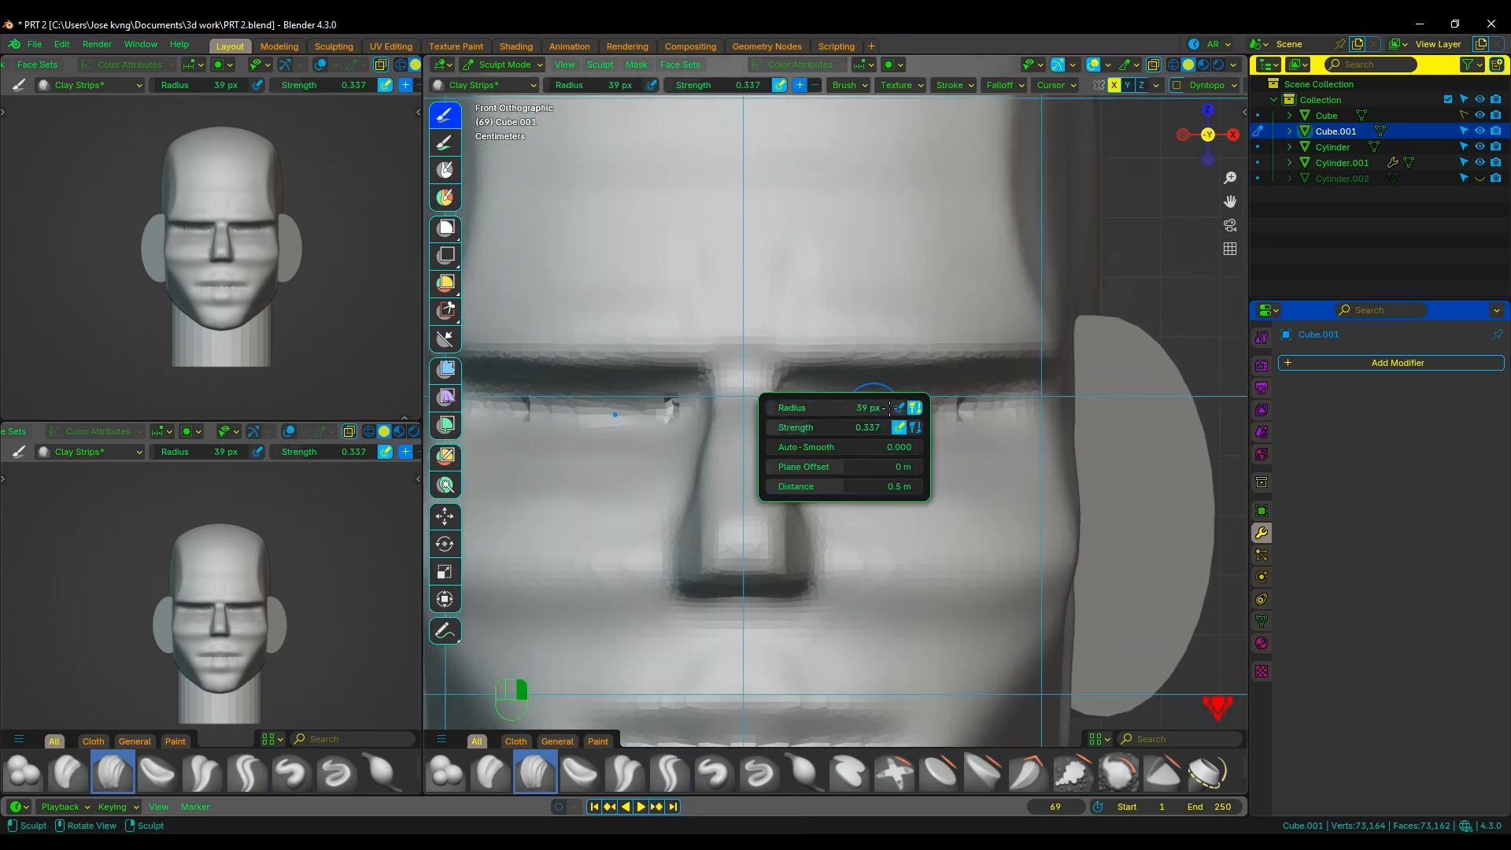
# Build up rounded eye mounds between the marked corners with the Clay Strips brush, undoing a stroke that goes wrong.
pyautogui.moveTo(867, 415); pyautogui.dragTo(865, 417)
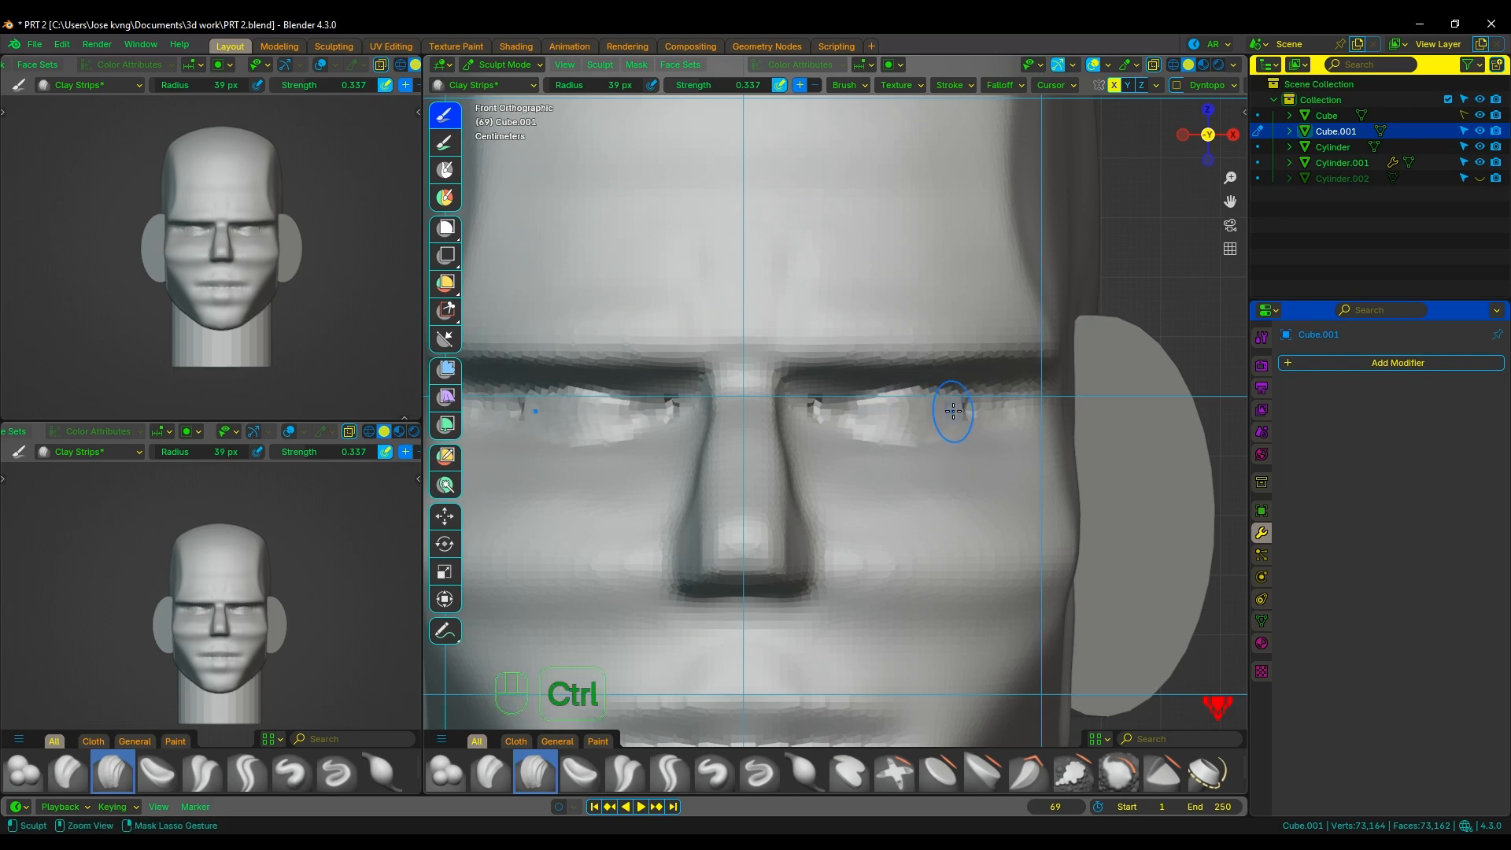
pyautogui.hotkey('ctrl', 'z')
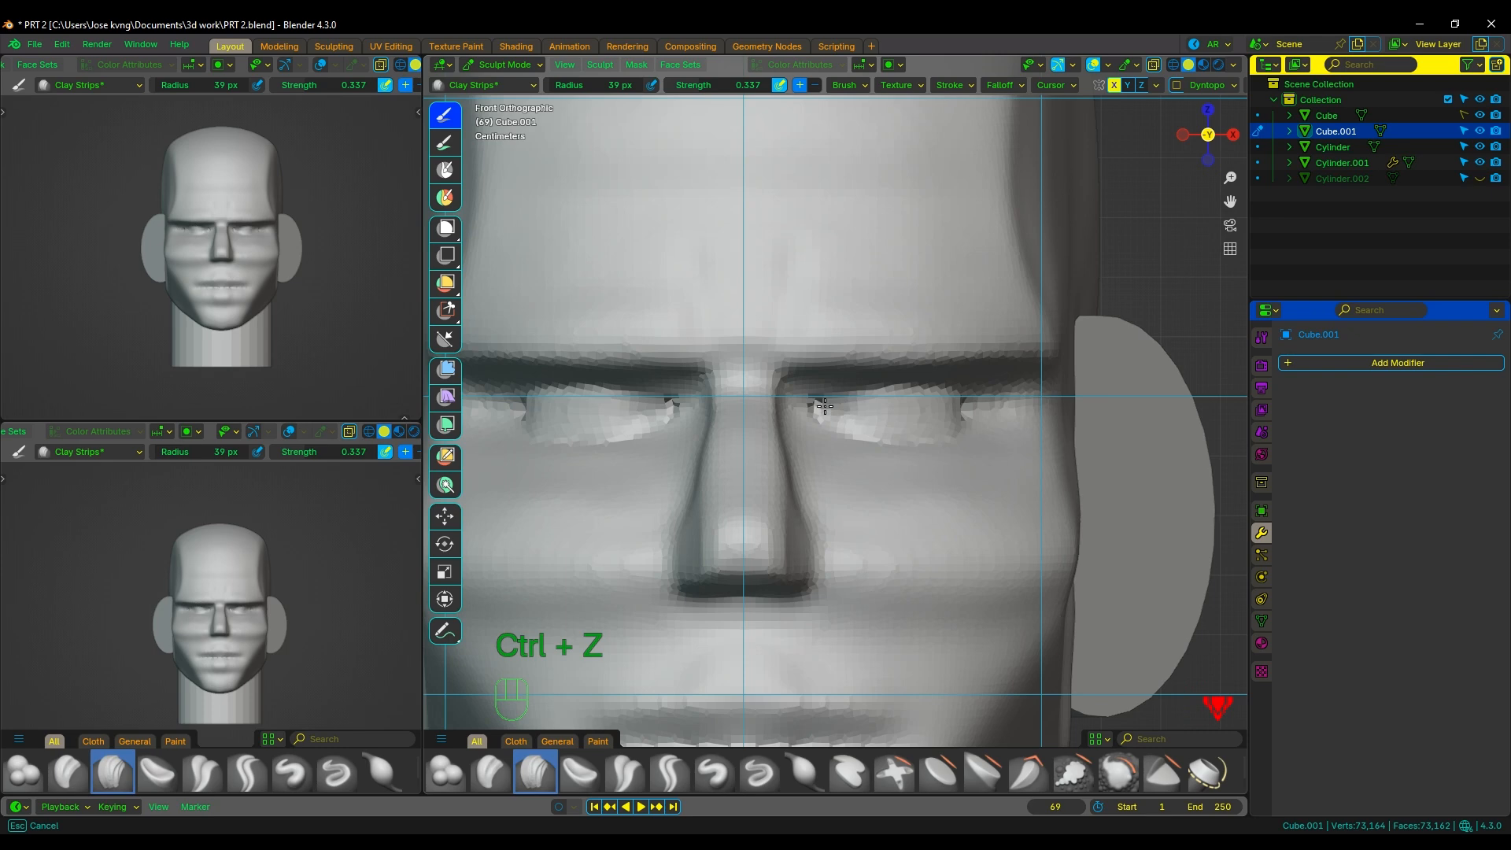
pyautogui.moveTo(825, 406); pyautogui.dragTo(904, 404)
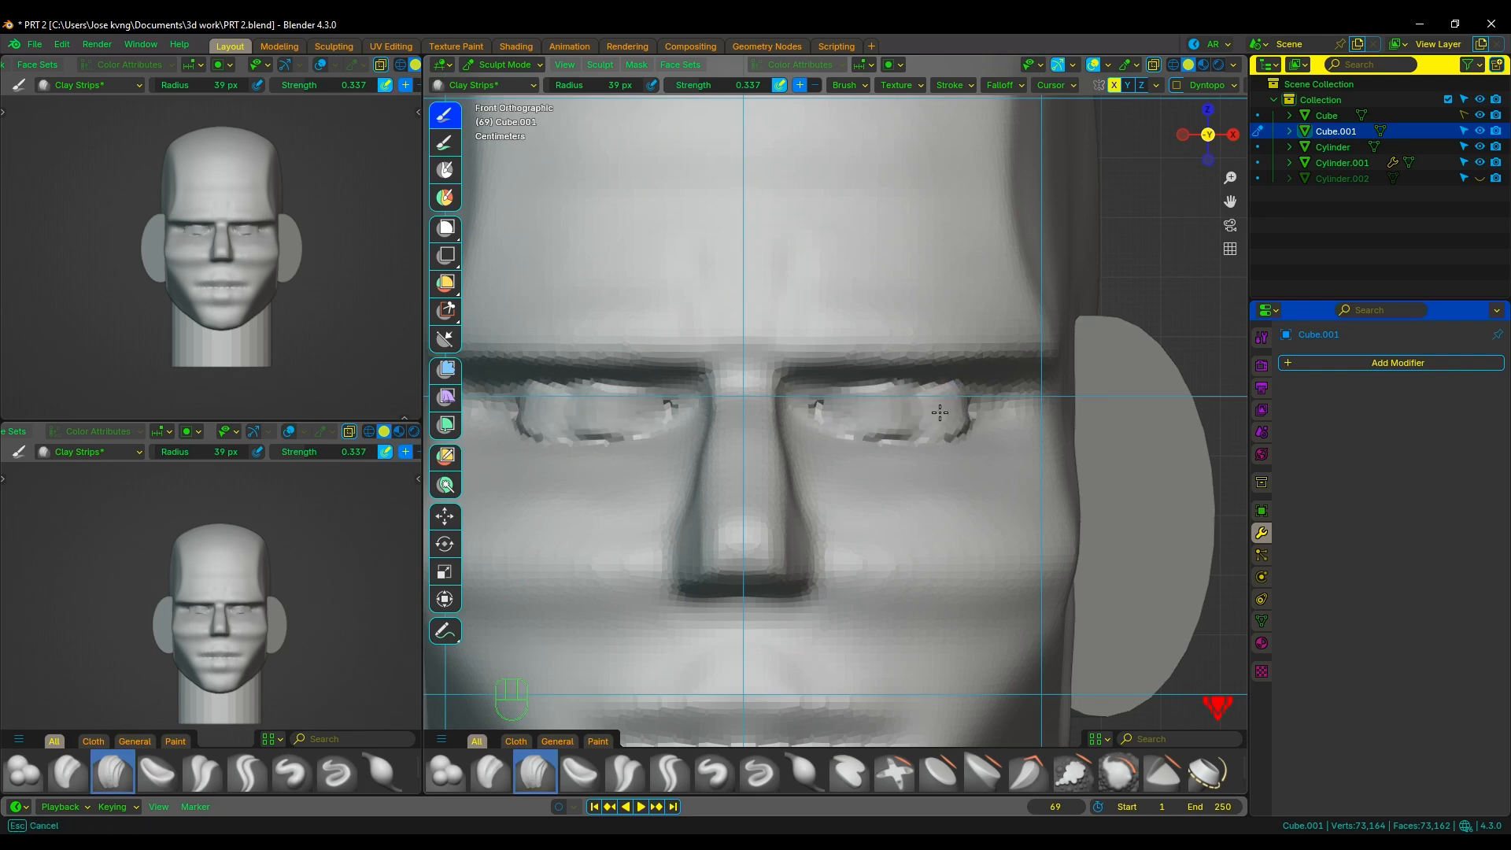
pyautogui.moveTo(849, 421); pyautogui.dragTo(882, 430)
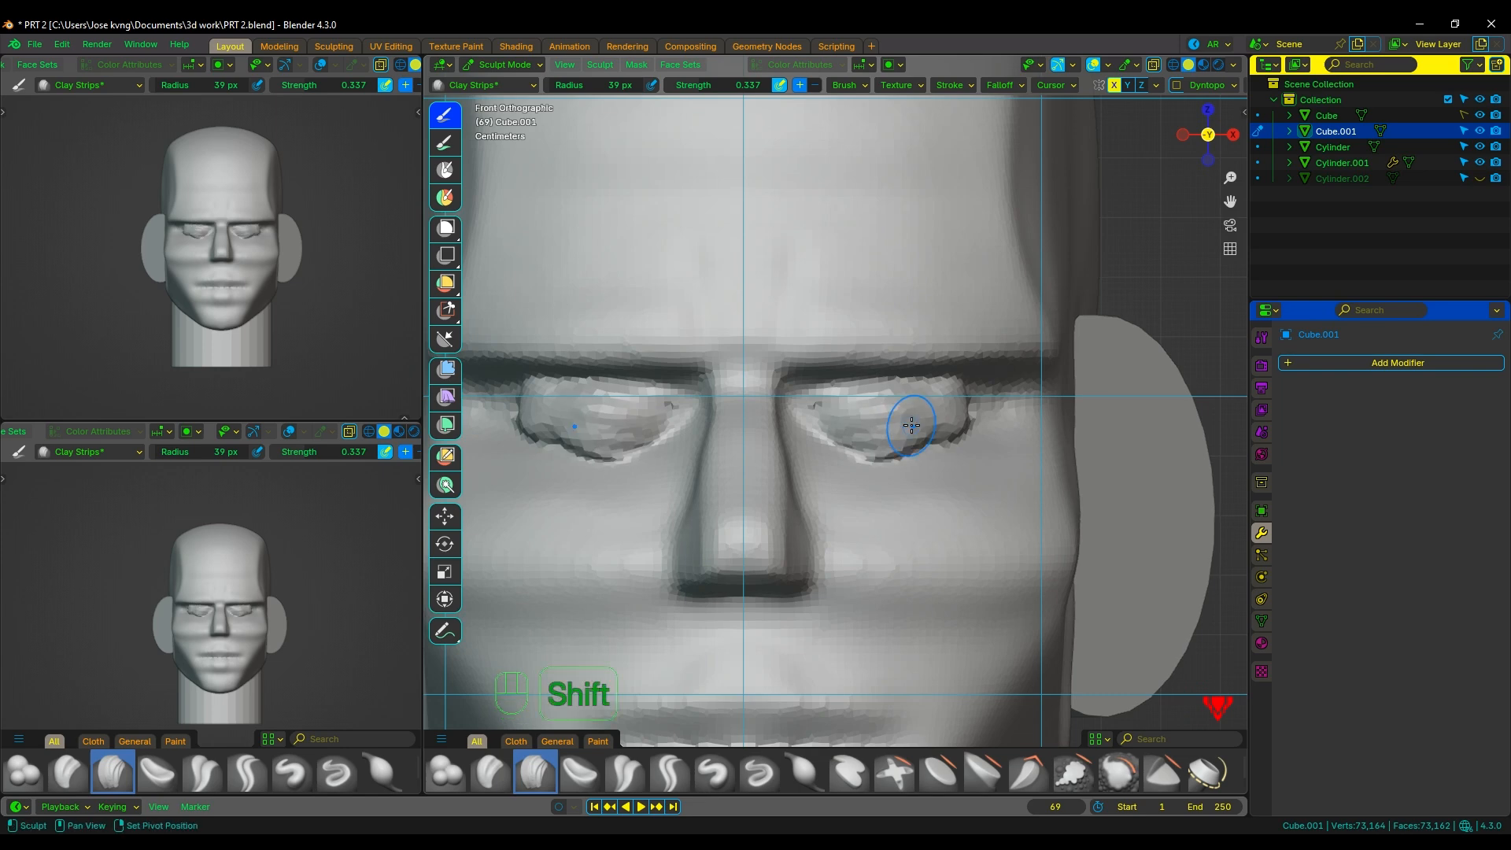
# Smooth the clay strokes on the eye mounds with the Smooth brush, enlarging its radius to 110 px.
pyautogui.hotkey('shift', 's')
pyautogui.moveTo(911, 425); pyautogui.dragTo(900, 410)
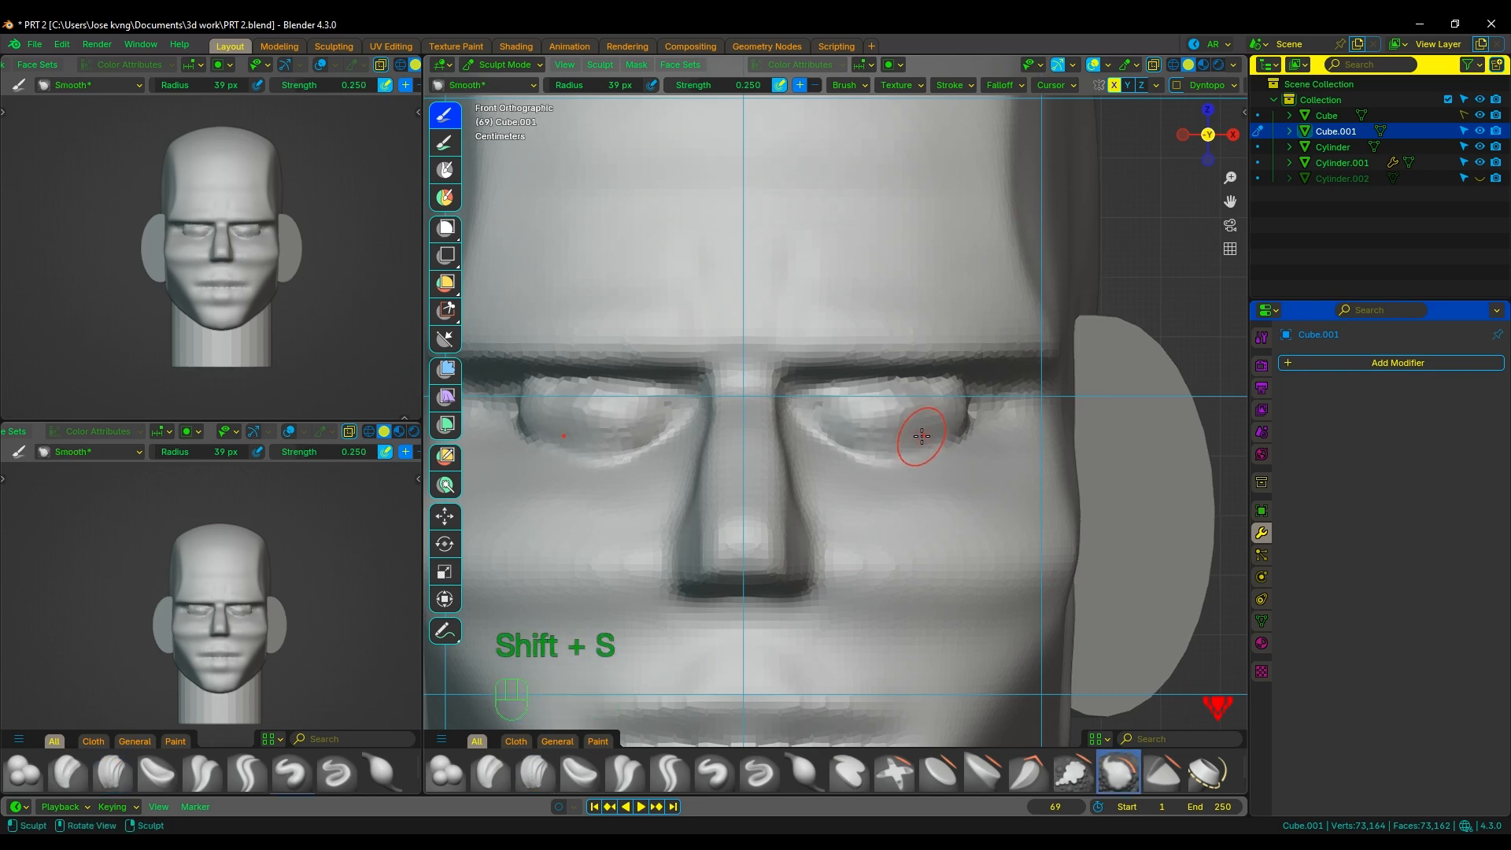
pyautogui.press('f')
pyautogui.scroll(-4, 934, 431)
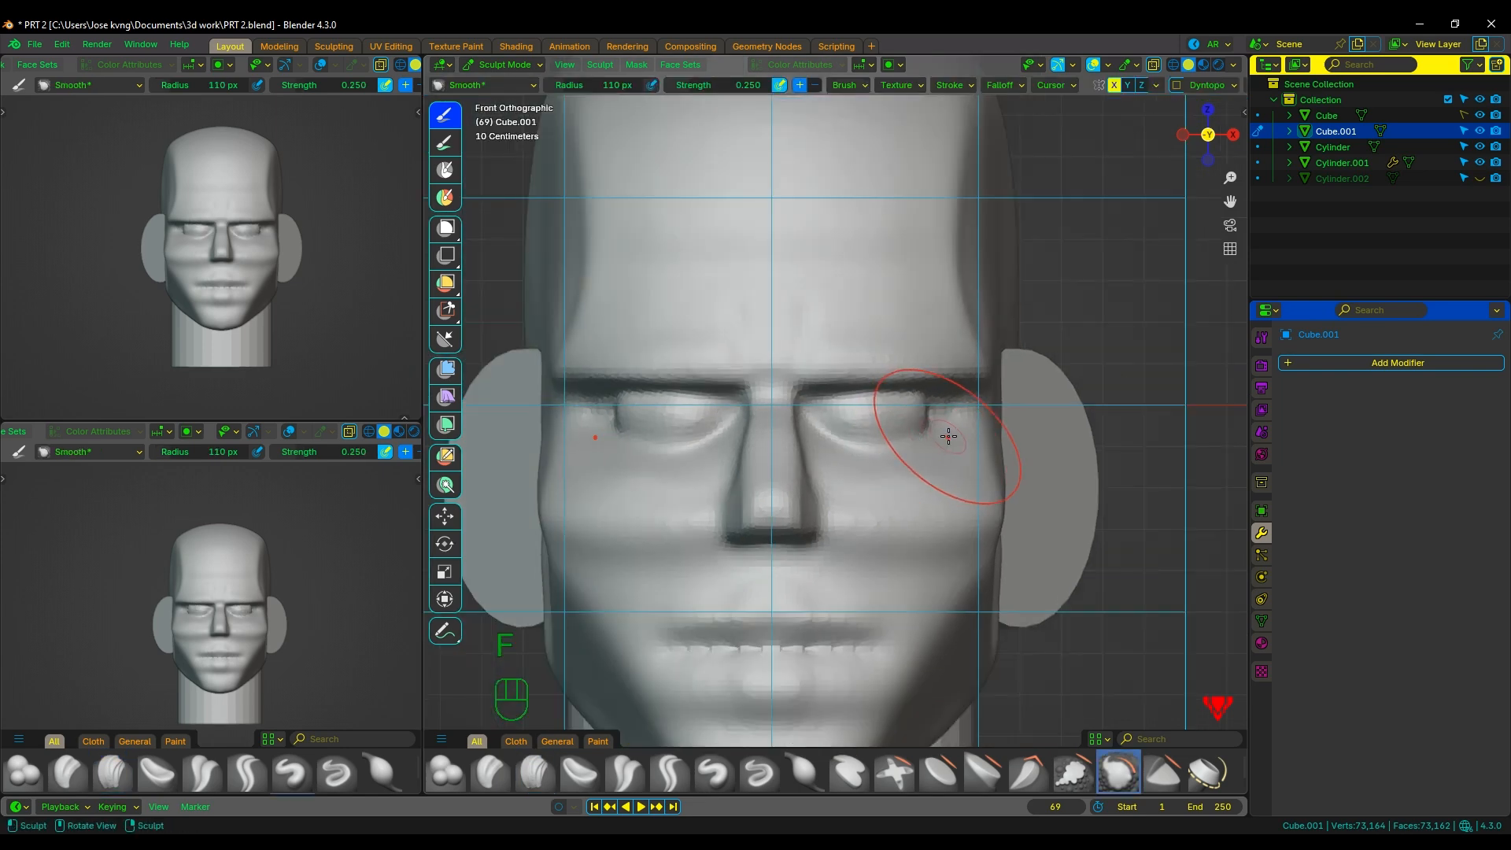
pyautogui.scroll(3, 931, 441)
pyautogui.moveTo(934, 438); pyautogui.dragTo(743, 502, button='middle')
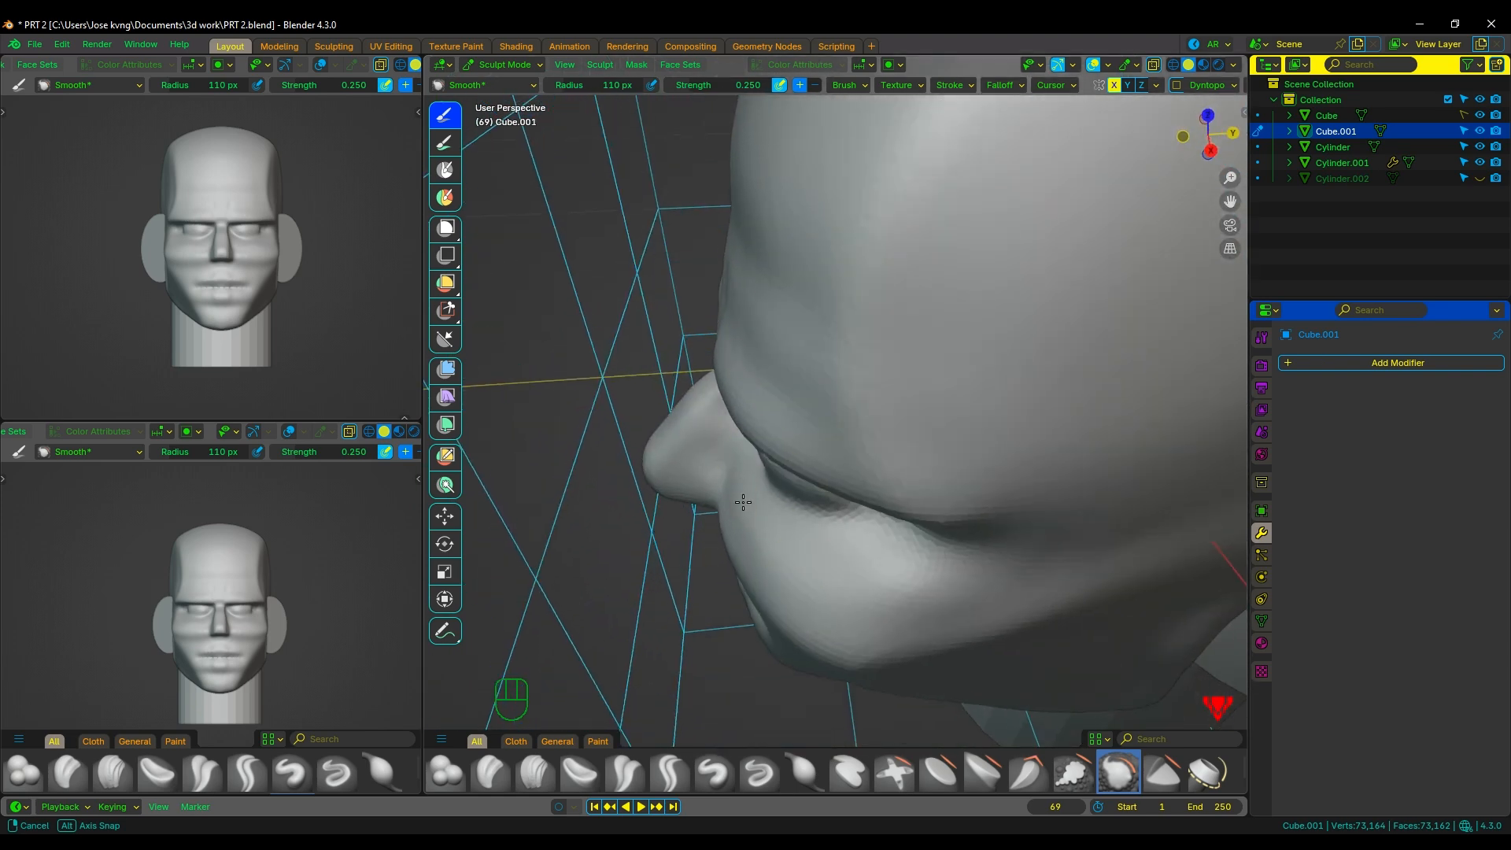
# Choose the Grab brush and reduce its radius to 62 px over the eye in front view.
pyautogui.press('g')
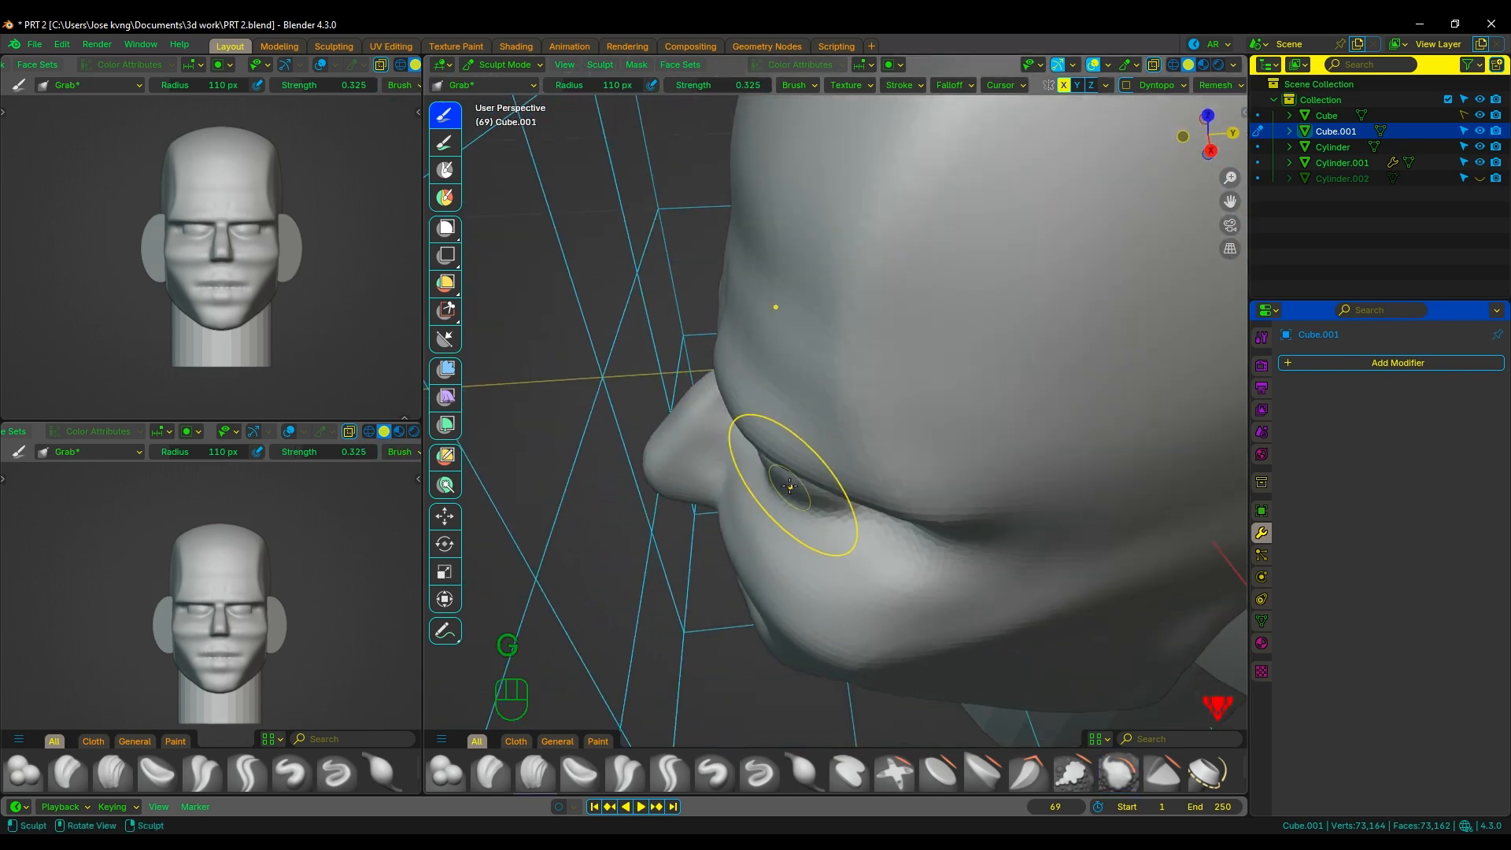
pyautogui.moveTo(789, 487); pyautogui.dragTo(955, 433, button='middle')
pyautogui.scroll(-5, 955, 433)
pyautogui.scroll(2, 967, 445)
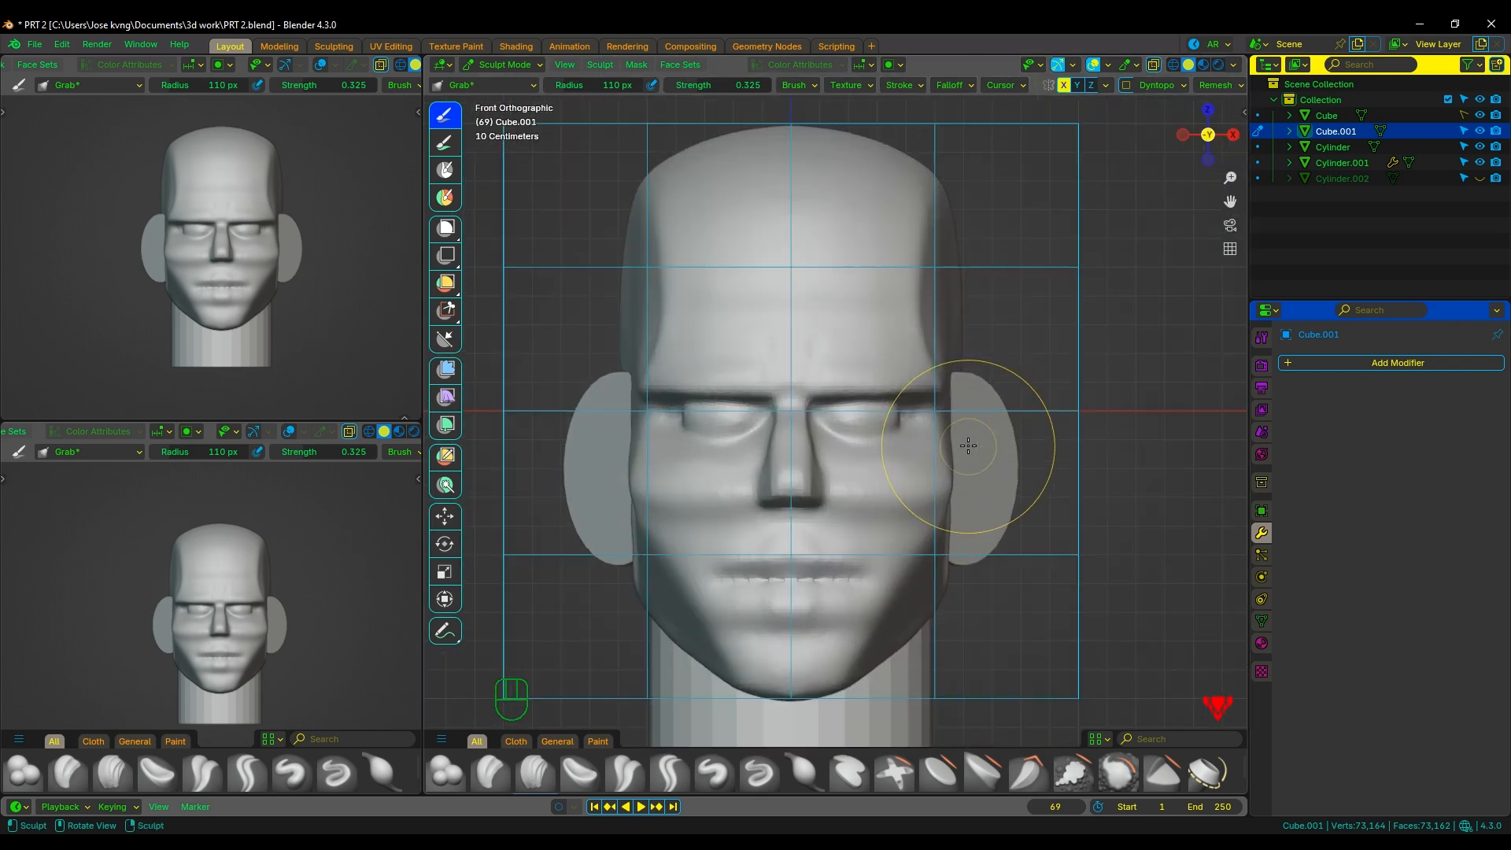
pyautogui.scroll(2, 955, 446)
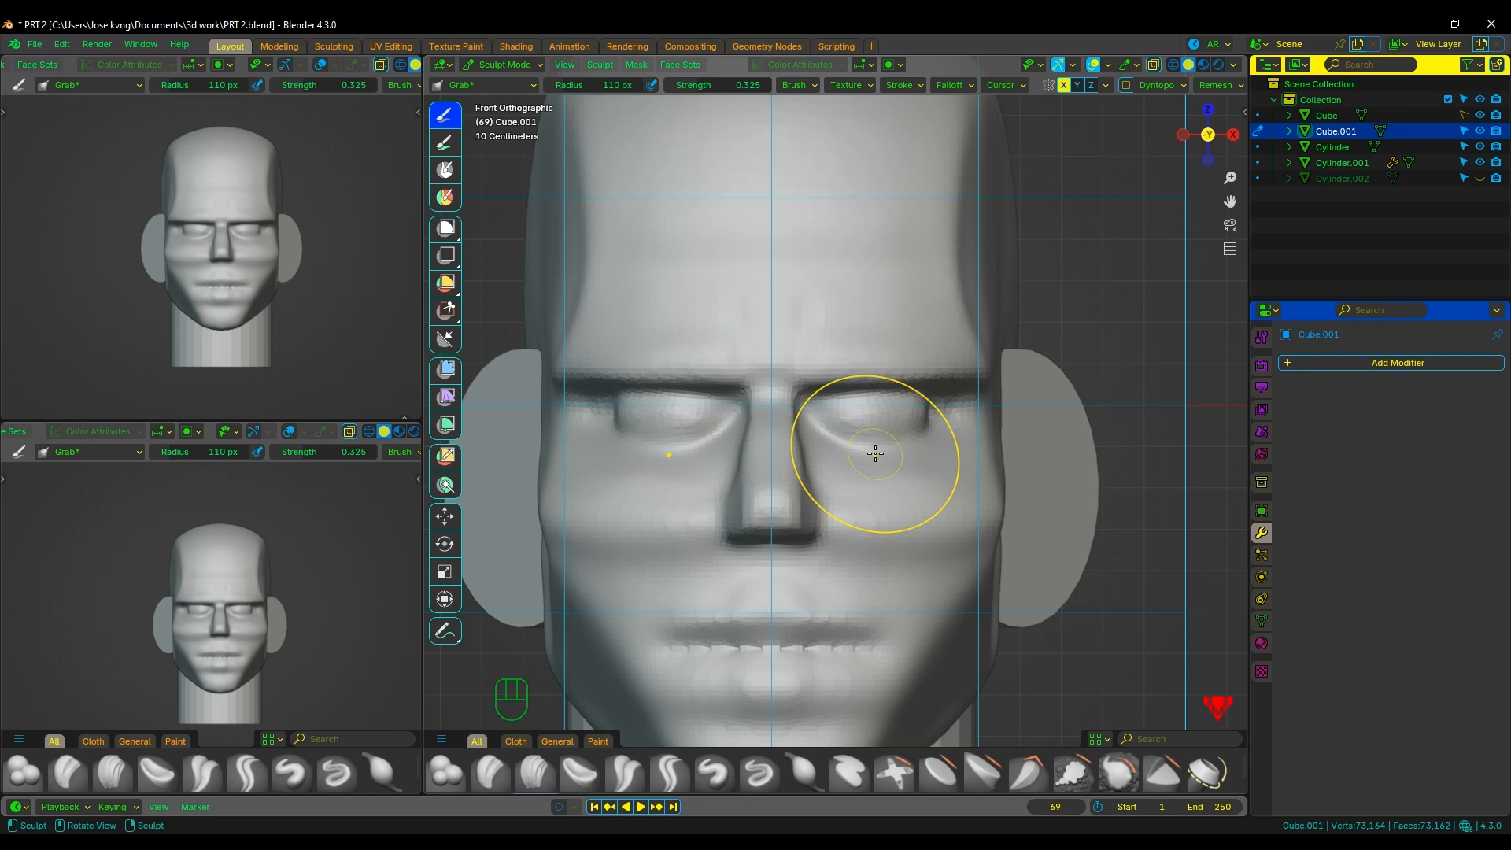
pyautogui.press('f')
pyautogui.click(830, 441)
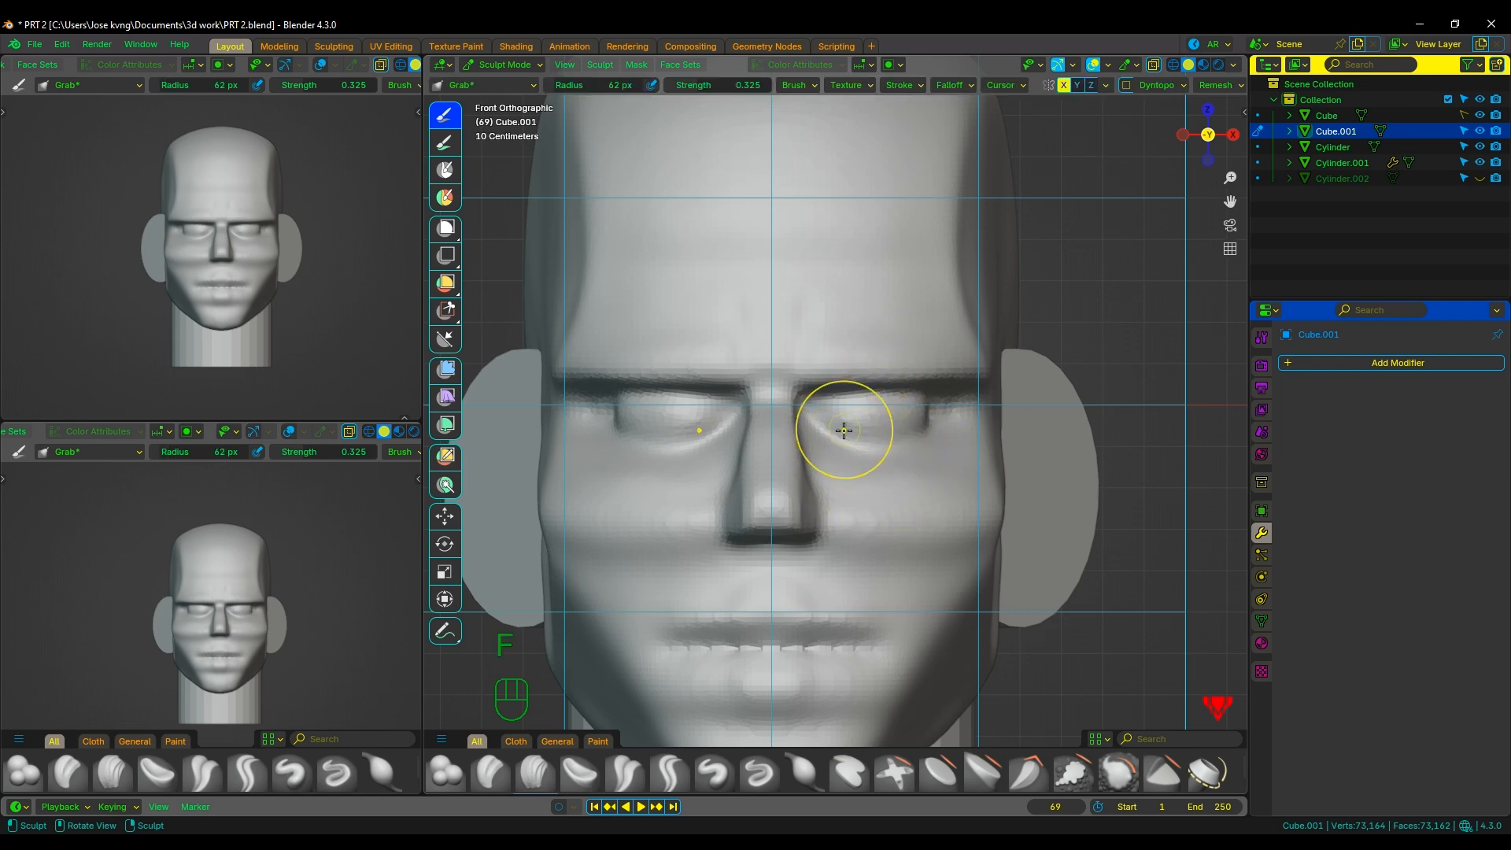
# Show the row of ellipses briefly to compare it with the sculpted eyes, and hide it again.
pyautogui.press('Tab')
pyautogui.press('Tab')
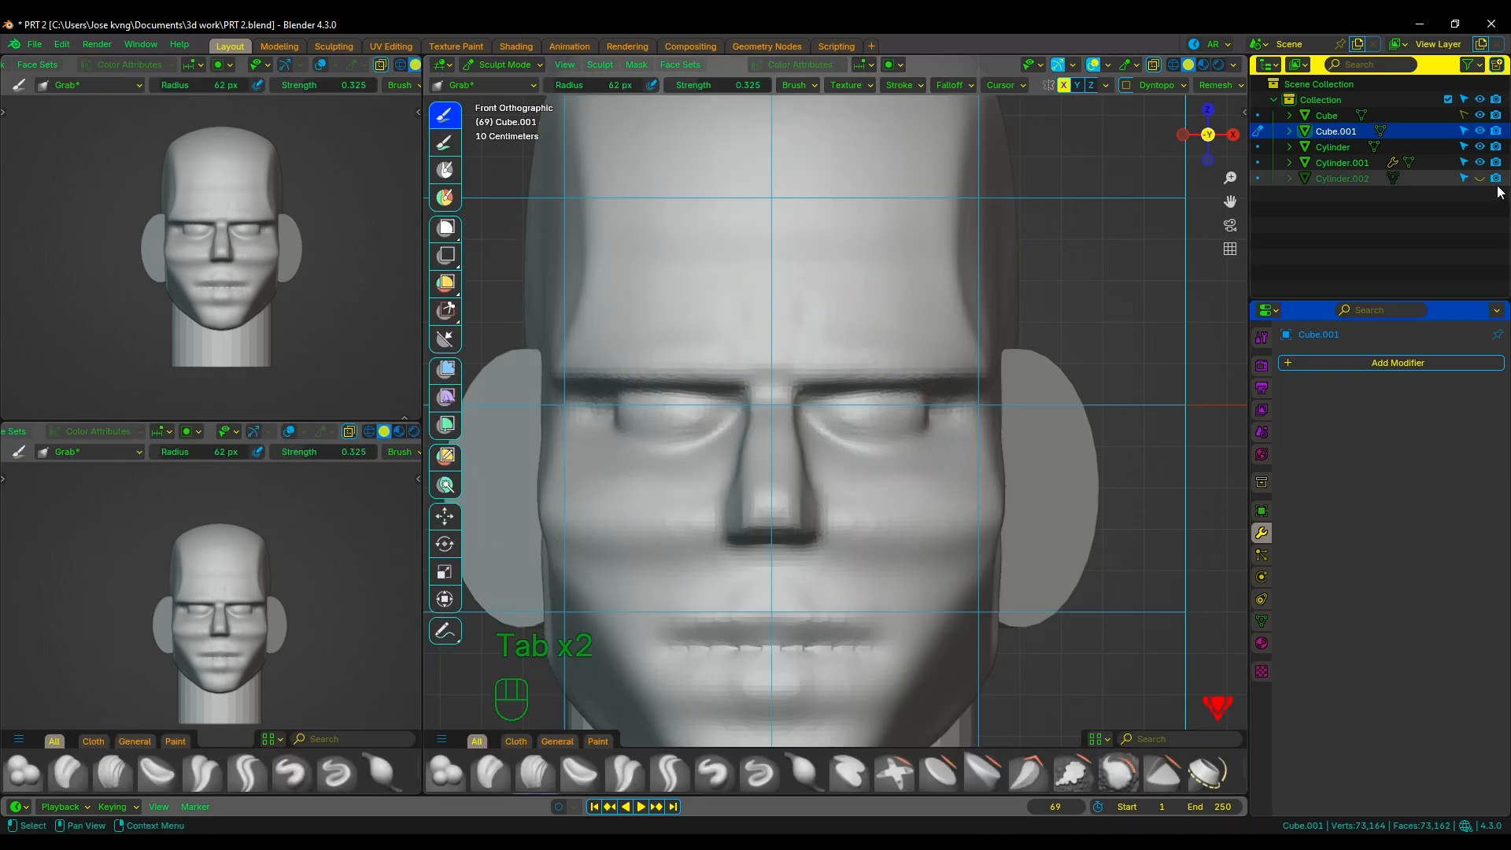
pyautogui.click(1479, 179)
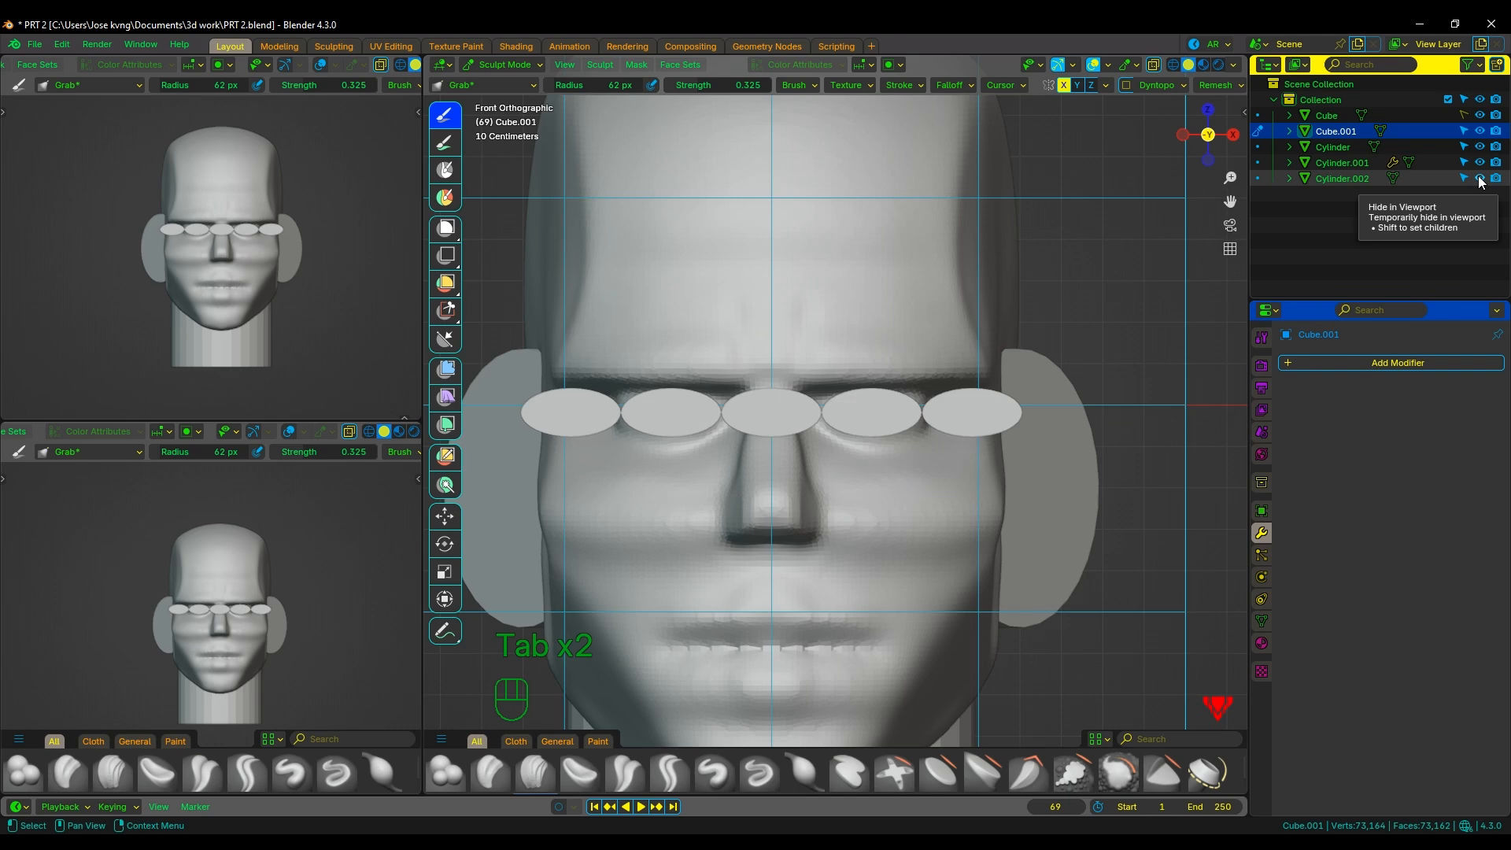
pyautogui.click(1479, 179)
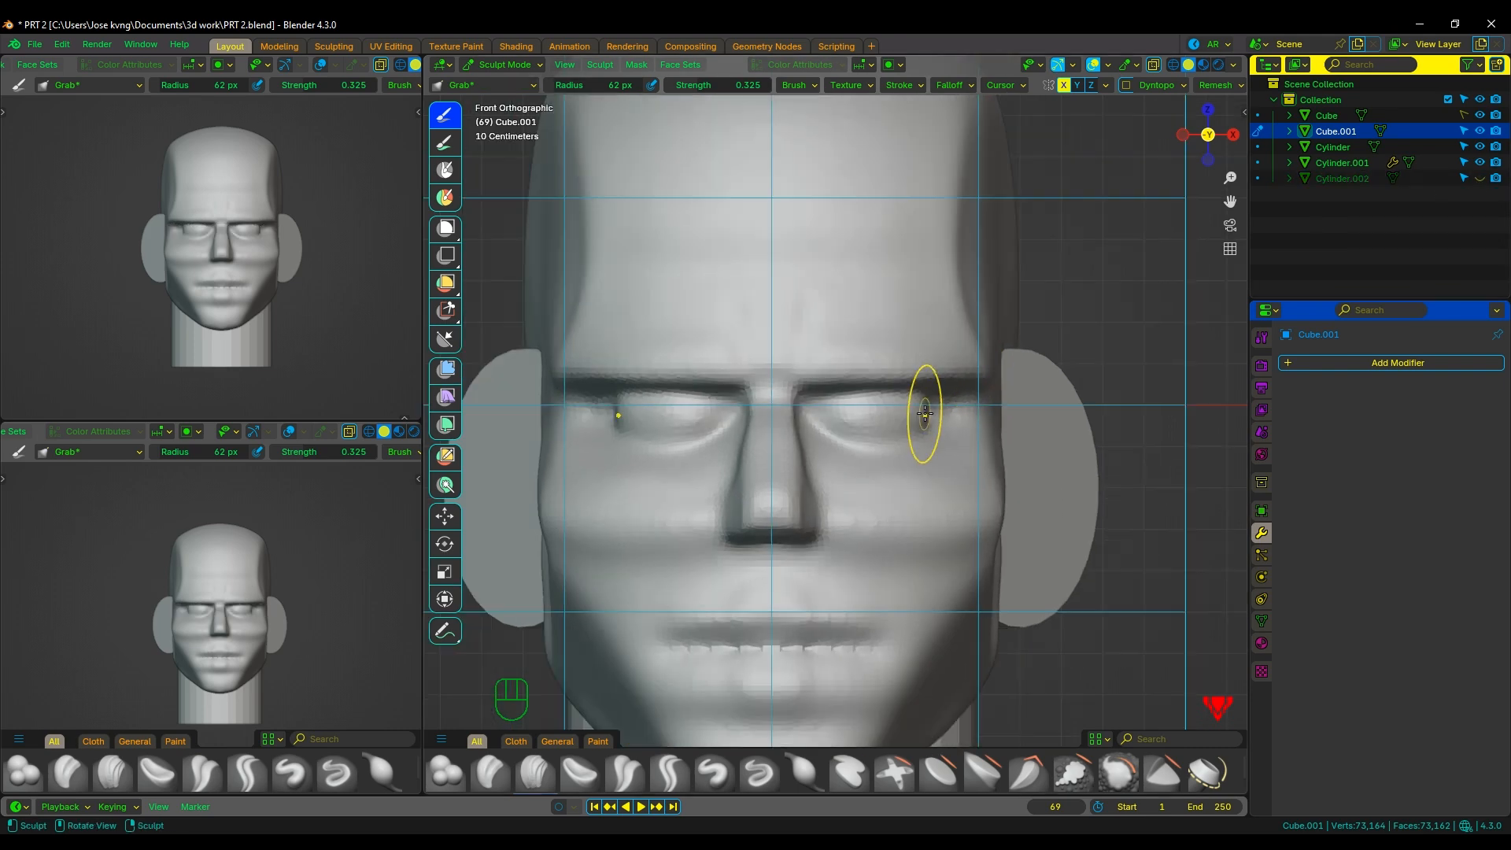
# Add volume to the eye mounds with the Draw brush at 49 px radius.
pyautogui.press('v')
pyautogui.press('f')
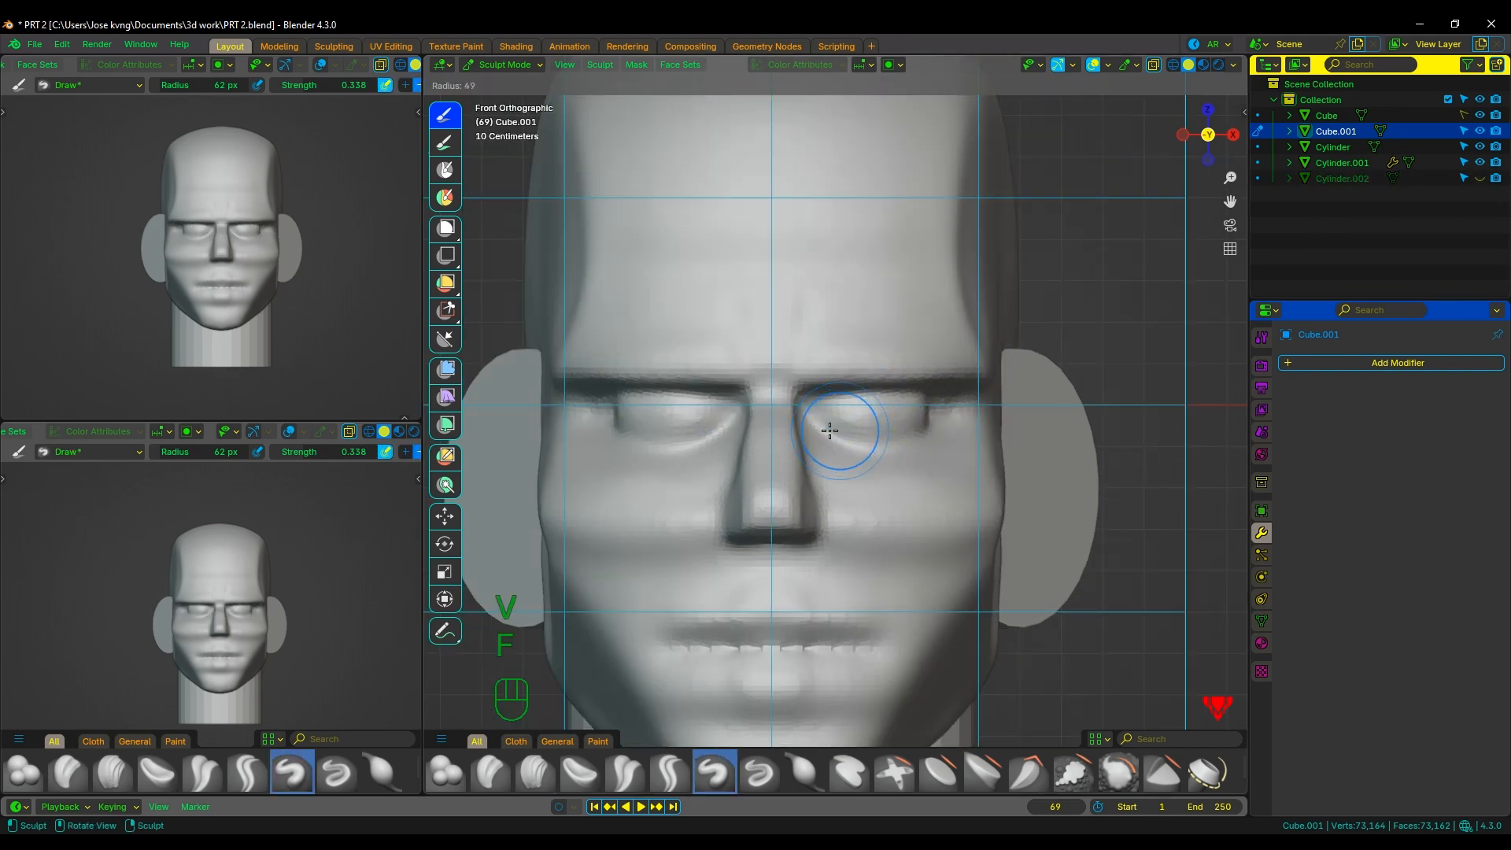
pyautogui.click(831, 431)
pyautogui.moveTo(879, 435)
pyautogui.keyDown('alt'); pyautogui.mouseDown()
pyautogui.moveTo(756, 439)
pyautogui.moveTo(769, 449)
pyautogui.moveTo(750, 453)
pyautogui.moveTo(905, 439)
pyautogui.mouseUp(); pyautogui.keyUp('alt')
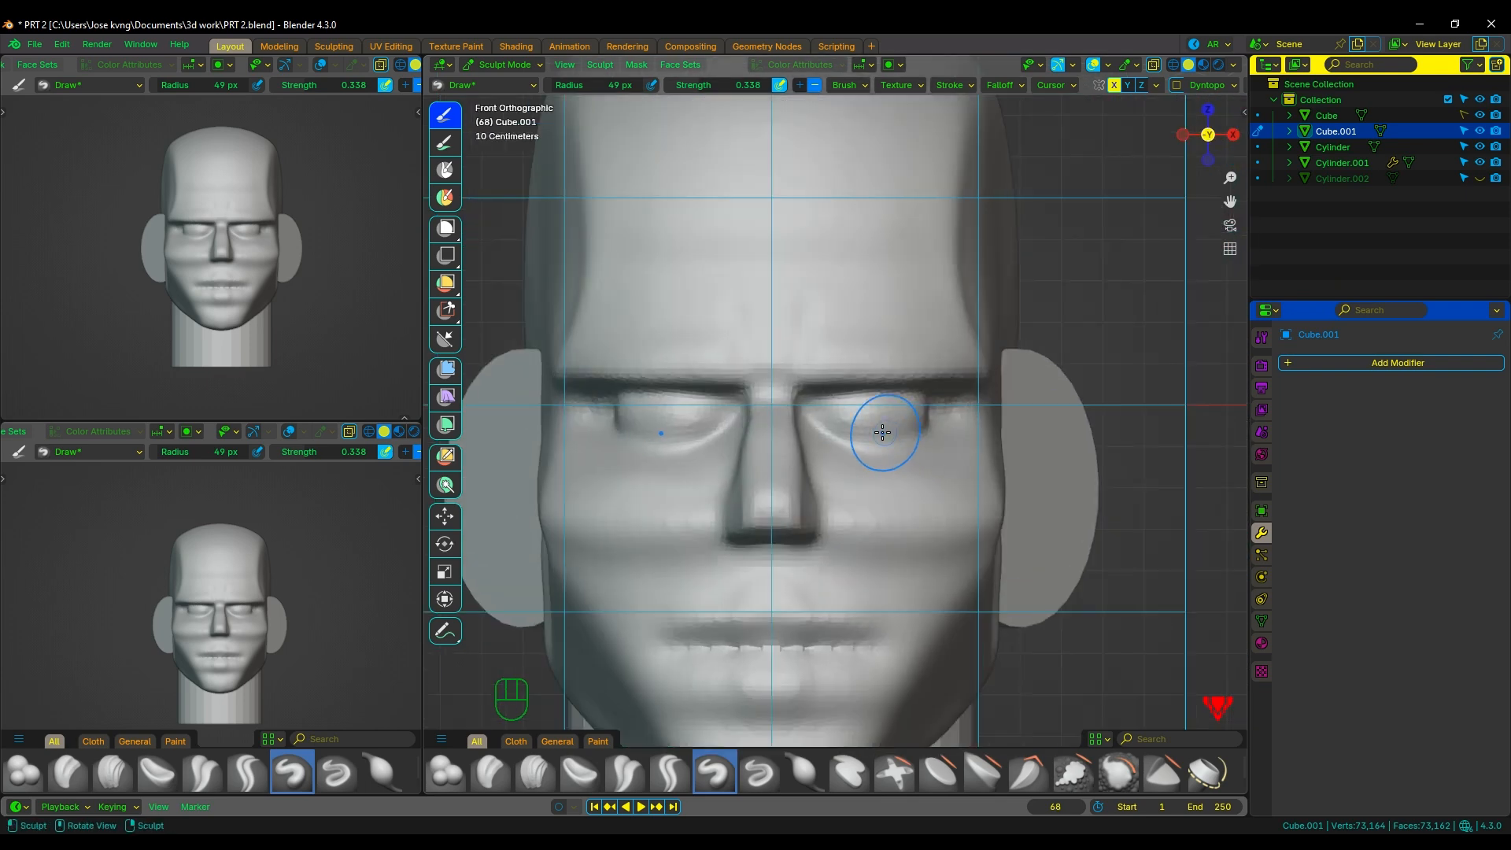
pyautogui.scroll(1, 869, 431)
pyautogui.scroll(1, 860, 432)
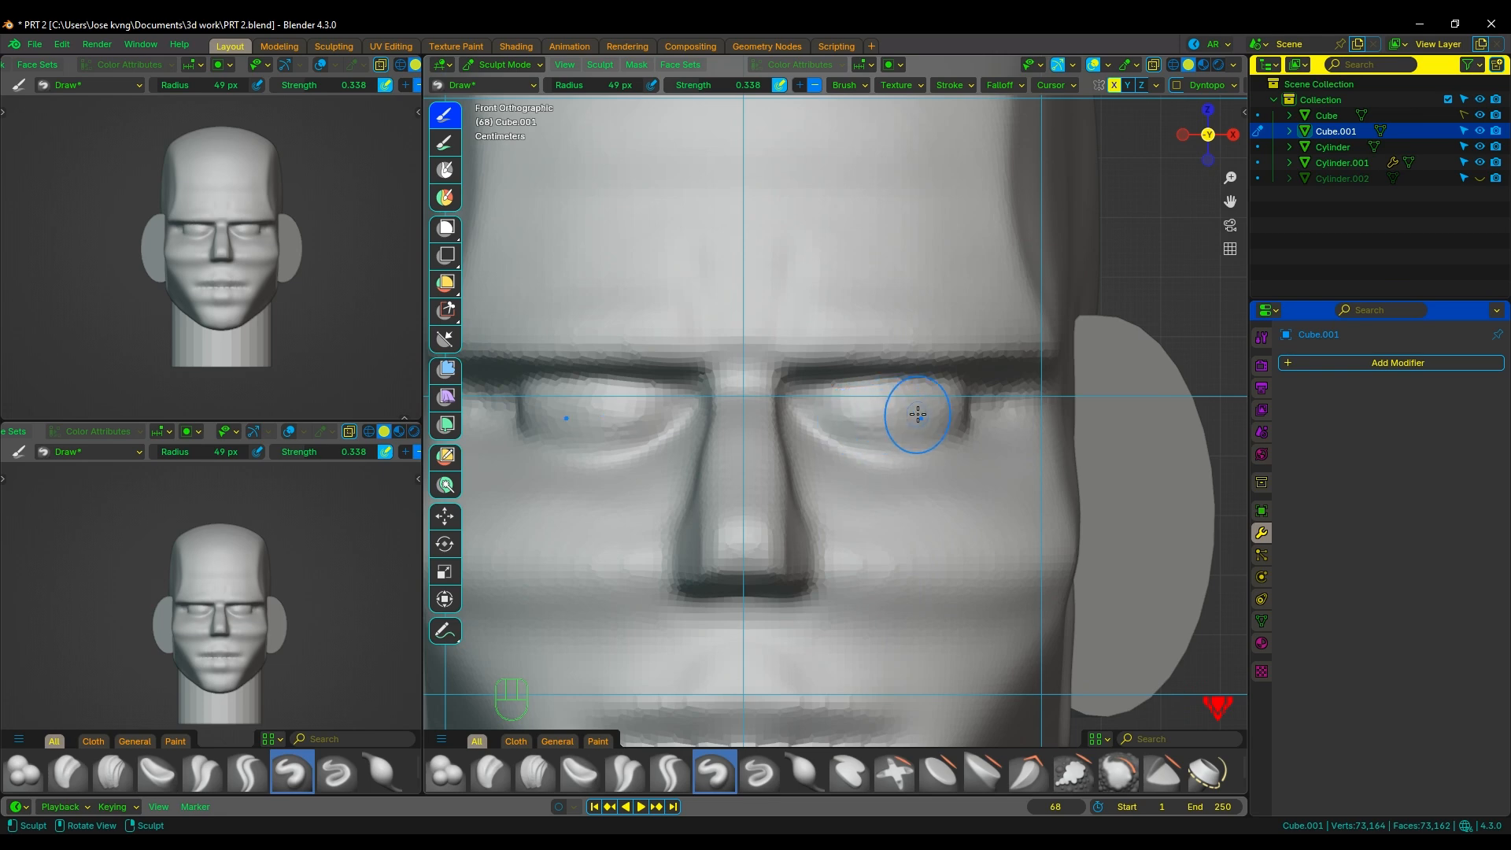
pyautogui.moveTo(931, 417); pyautogui.dragTo(976, 404, button='middle')
pyautogui.scroll(2, 917, 425)
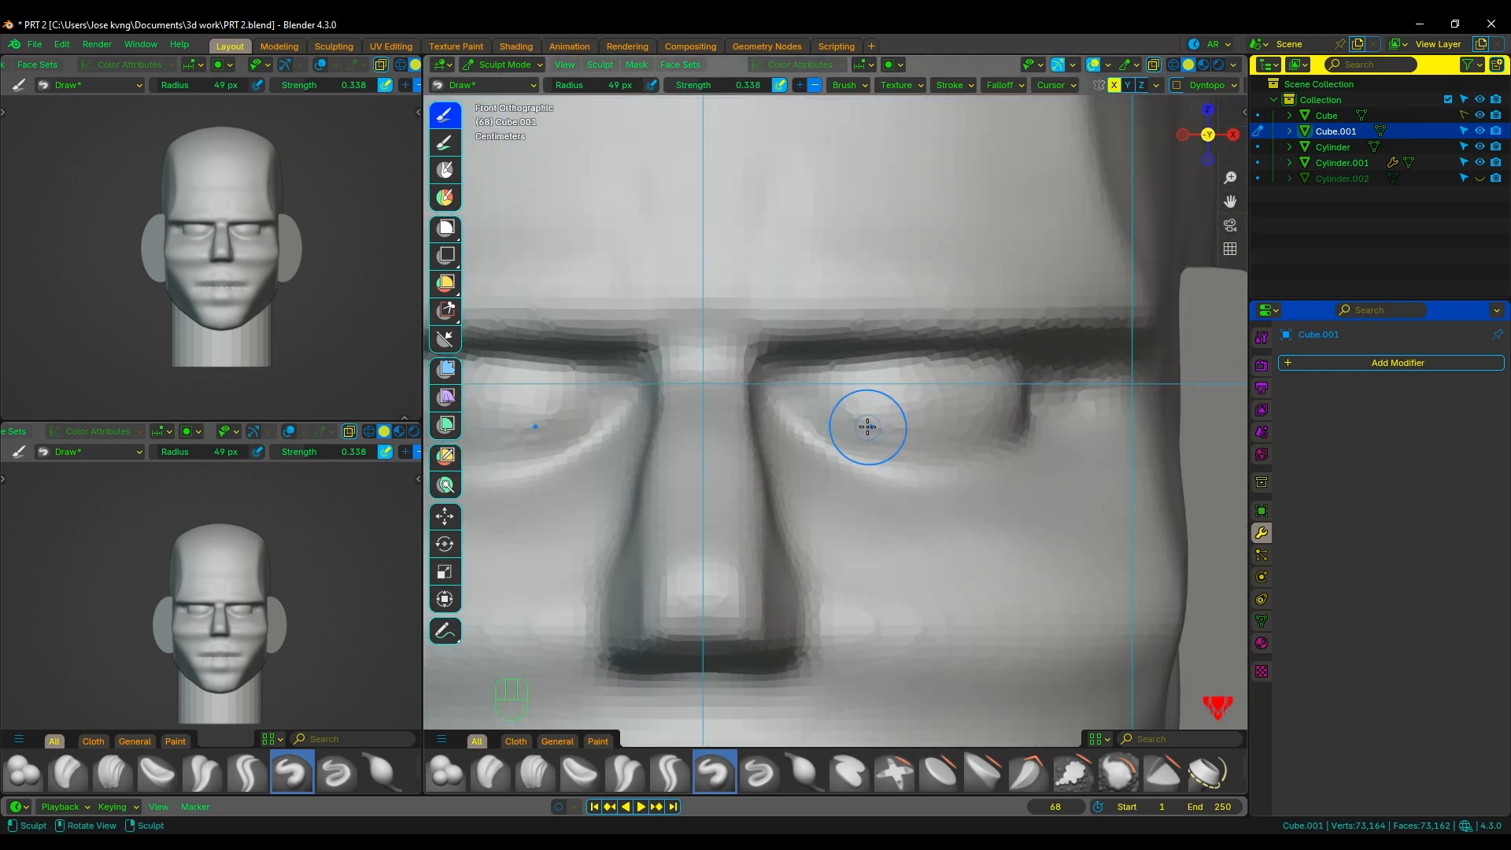
# Carve the eyelid line across the eye from corner to corner with the Crease Sharp brush at 21 px radius.
pyautogui.click(654, 773)
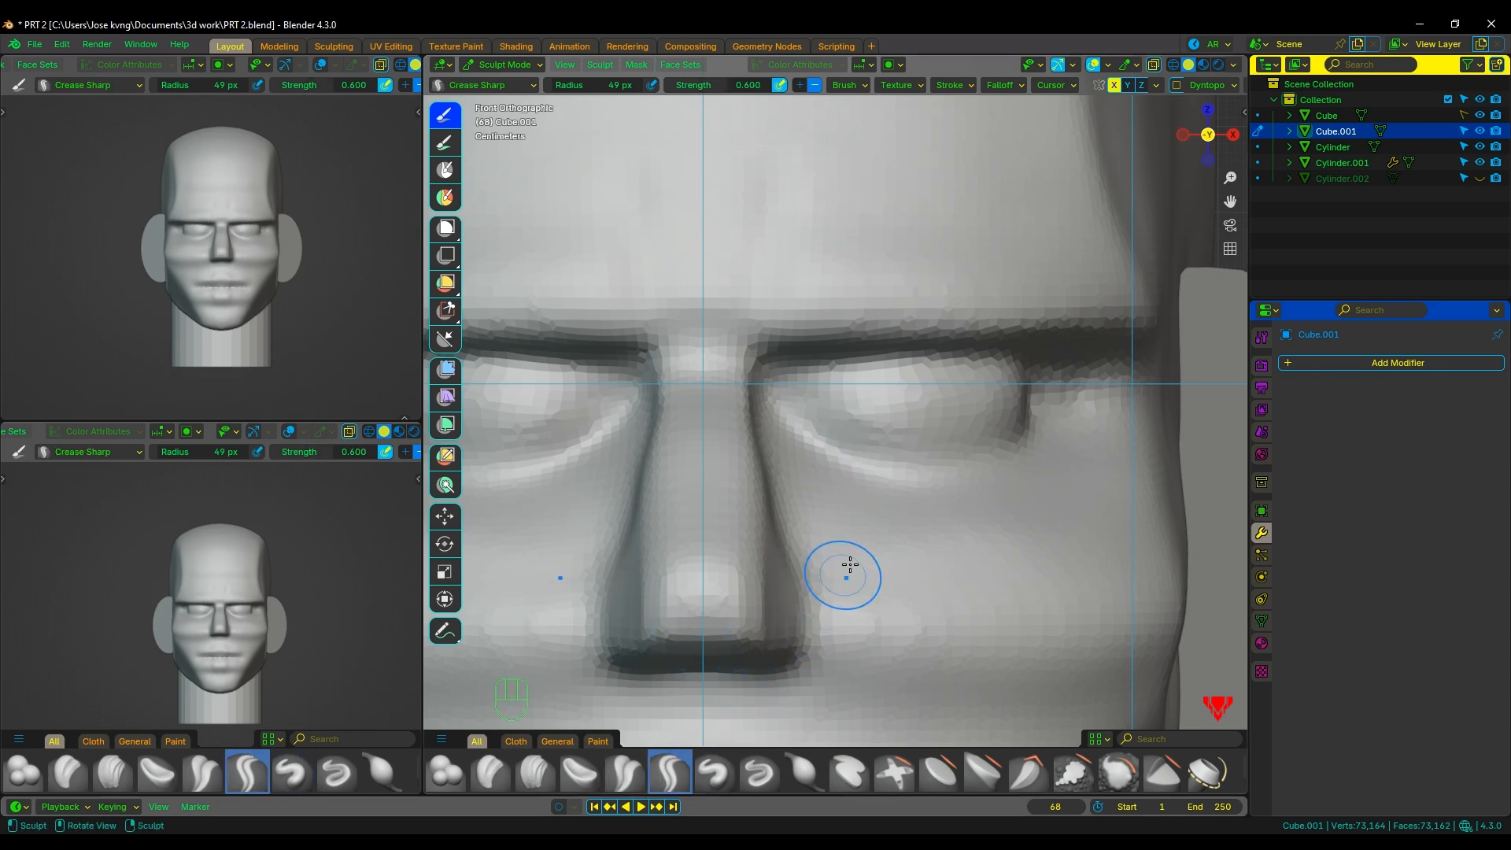
pyautogui.press('f')
pyautogui.moveTo(1023, 404); pyautogui.dragTo(953, 394, button='middle')
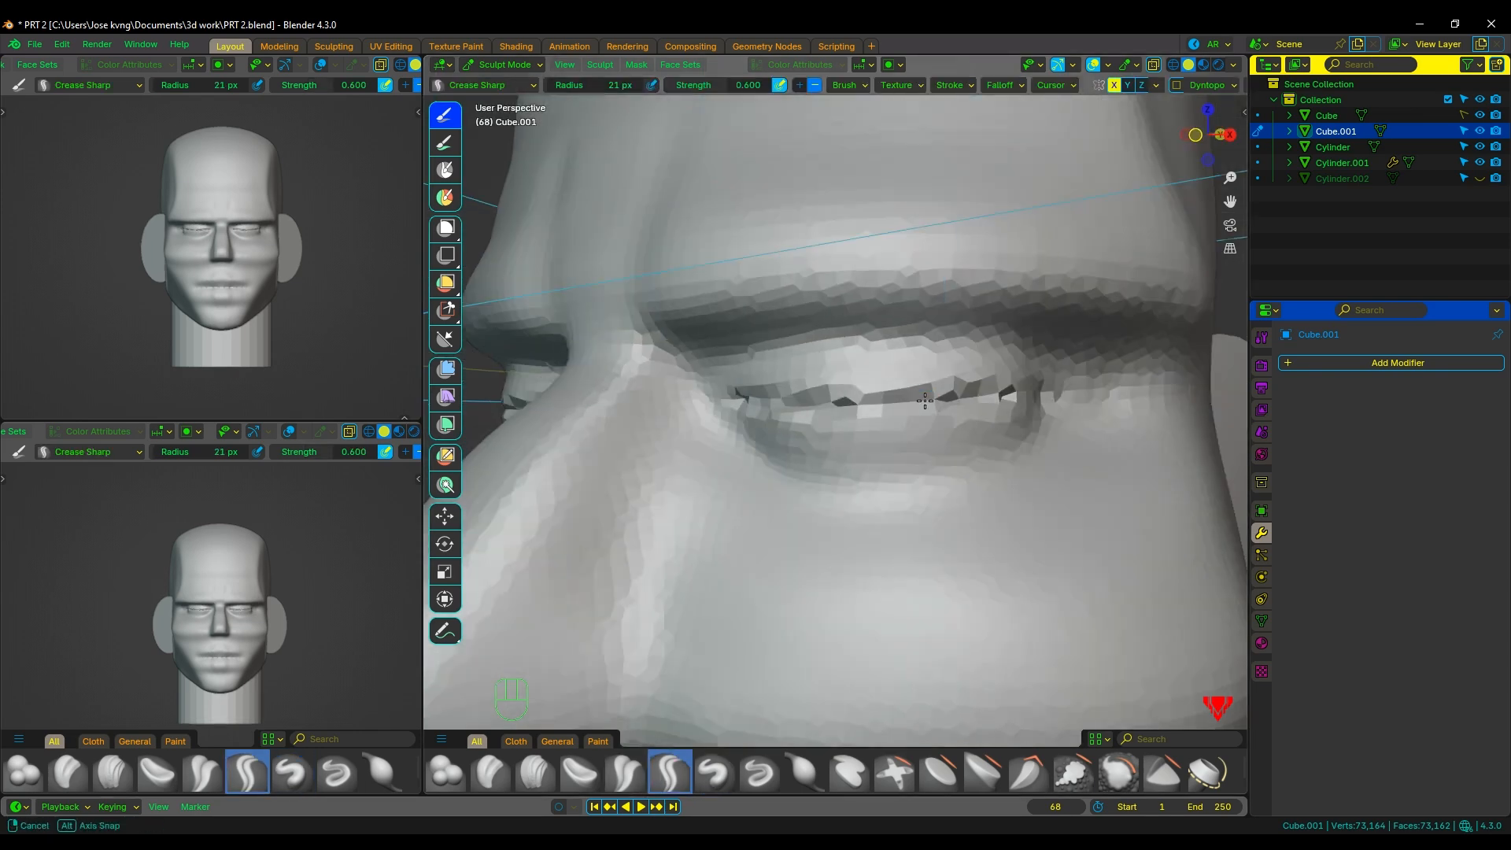
# Extend the eyelid crease toward the outer corner of the eye with the Crease Sharp brush.
pyautogui.moveTo(842, 400); pyautogui.dragTo(1007, 398)
pyautogui.moveTo(897, 401)
pyautogui.mouseDown(button='middle')
pyautogui.moveTo(826, 393)
pyautogui.moveTo(835, 385)
pyautogui.mouseUp(button='middle')
pyautogui.scroll(-2, 836, 385)
pyautogui.scroll(-1, 836, 385)
# Set the Smooth brush radius to 98 px and remesh the head with a finer voxel size.
pyautogui.hotkey('shift', 's')
pyautogui.press('f')
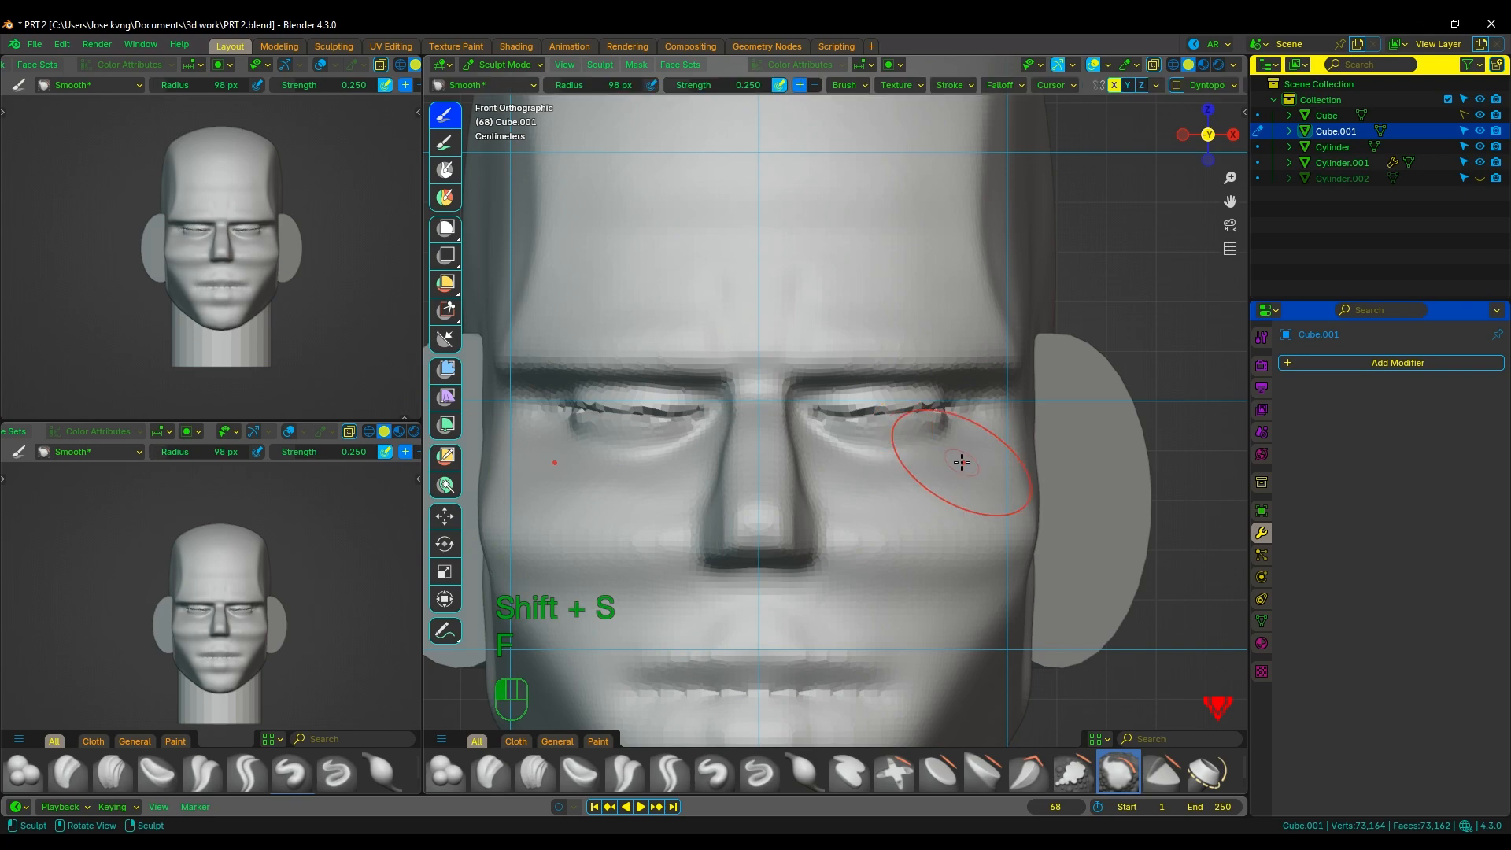
pyautogui.hotkey('ctrl', 'r')
pyautogui.hotkey('ctrl', 'z')
pyautogui.hotkey('ctrl', 'z')
pyautogui.moveTo(976, 422)
pyautogui.mouseDown(button='middle')
pyautogui.moveTo(873, 402)
pyautogui.moveTo(901, 448)
pyautogui.moveTo(843, 472)
pyautogui.moveTo(953, 429)
pyautogui.moveTo(929, 429)
pyautogui.mouseUp(button='middle')
pyautogui.press('r')
pyautogui.click(870, 438)
pyautogui.hotkey('ctrl', 'r')
pyautogui.hotkey('ctrl', 'z')
# Refine the eyelid line with sculpting strokes, set the Draw brush radius to 28 px, and save the file.
pyautogui.moveTo(780, 423); pyautogui.dragTo(927, 413)
pyautogui.moveTo(927, 413); pyautogui.dragTo(850, 409, button='middle')
pyautogui.moveTo(731, 429); pyautogui.dragTo(873, 437, button='middle')
pyautogui.press('f')
pyautogui.click(957, 436)
pyautogui.scroll(-4, 962, 425)
pyautogui.hotkey('ctrl', 's')
pyautogui.hotkey('ctrl', 's')
pyautogui.scroll(2, 1005, 469)
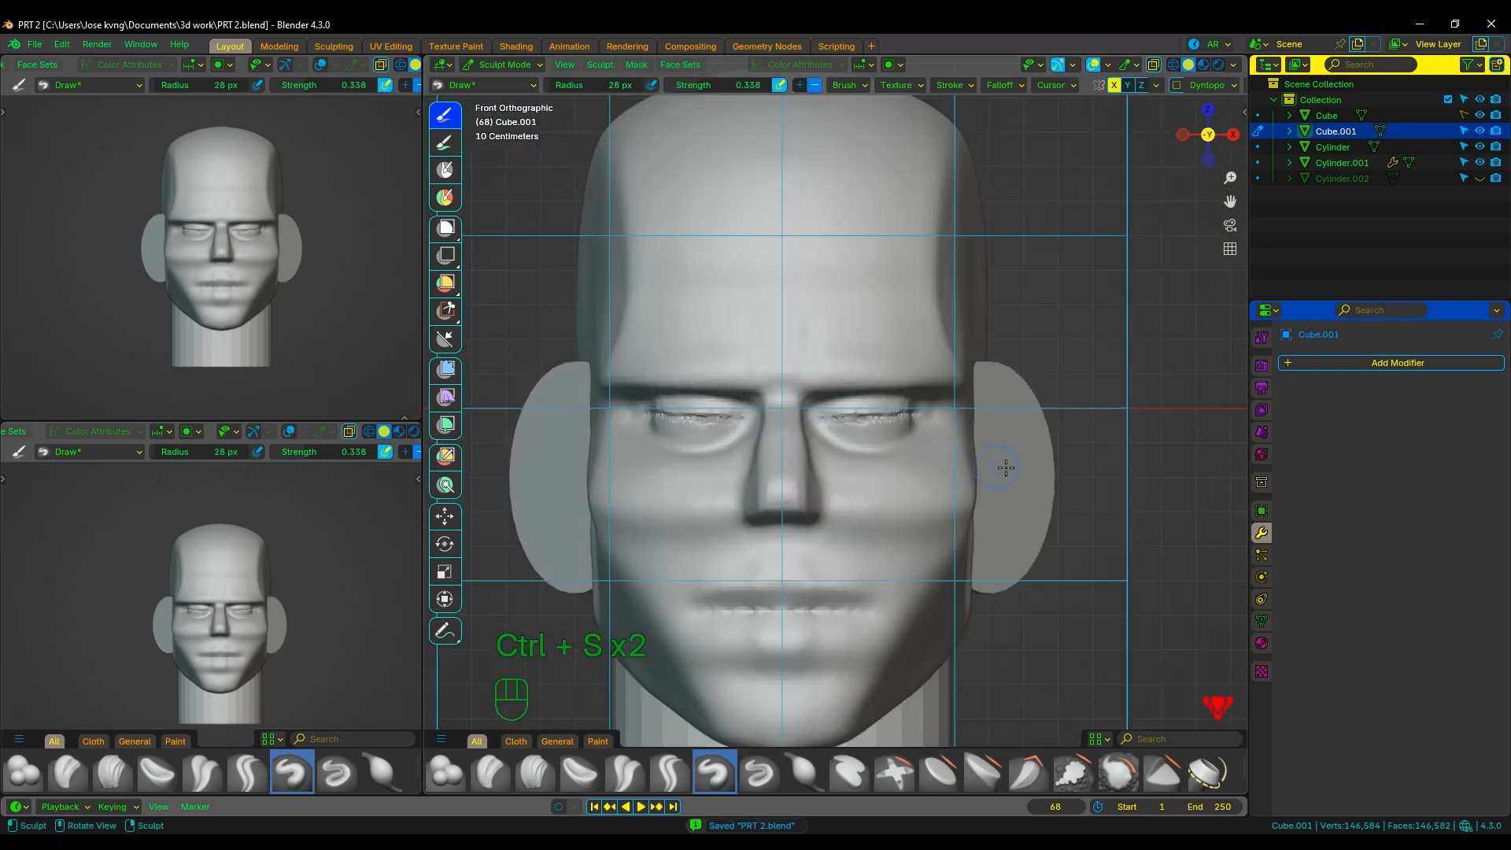
# Blend the eye mounds with the Smooth brush at 100 px radius and 0.112 strength.
pyautogui.scroll(-1, 1005, 469)
pyautogui.press('g')
pyautogui.moveTo(1004, 469)
pyautogui.keyDown('alt'); pyautogui.mouseDown(button='middle')
pyautogui.moveTo(795, 477)
pyautogui.moveTo(1022, 483)
pyautogui.mouseUp(button='middle'); pyautogui.keyUp('alt')
pyautogui.press('f')
pyautogui.hotkey('shift', 's')
pyautogui.scroll(3, 851, 419)
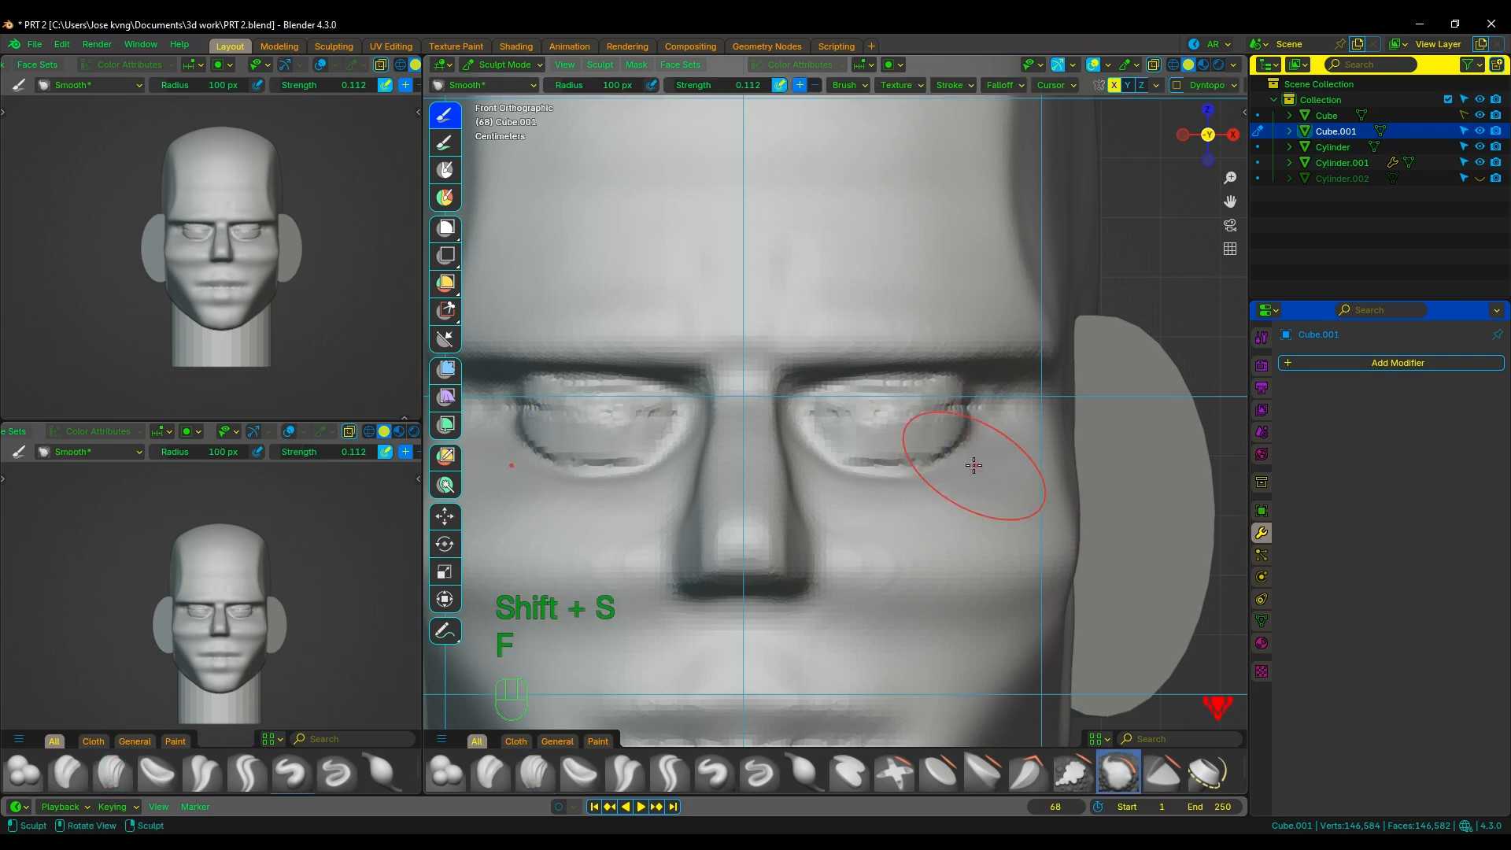
pyautogui.moveTo(944, 444); pyautogui.dragTo(873, 403)
pyautogui.moveTo(964, 448)
pyautogui.mouseDown(button='middle')
pyautogui.moveTo(836, 475)
pyautogui.moveTo(883, 429)
pyautogui.moveTo(866, 434)
pyautogui.mouseUp(button='middle')
pyautogui.scroll(-2, 905, 417)
pyautogui.moveTo(844, 431); pyautogui.dragTo(946, 413)
pyautogui.scroll(1, 934, 409)
# Enlarge the Grab brush radius to 157 px and save the file.
pyautogui.press('g')
pyautogui.press('f')
pyautogui.click(874, 440)
pyautogui.scroll(-6, 972, 452)
pyautogui.hotkey('ctrl', 's')
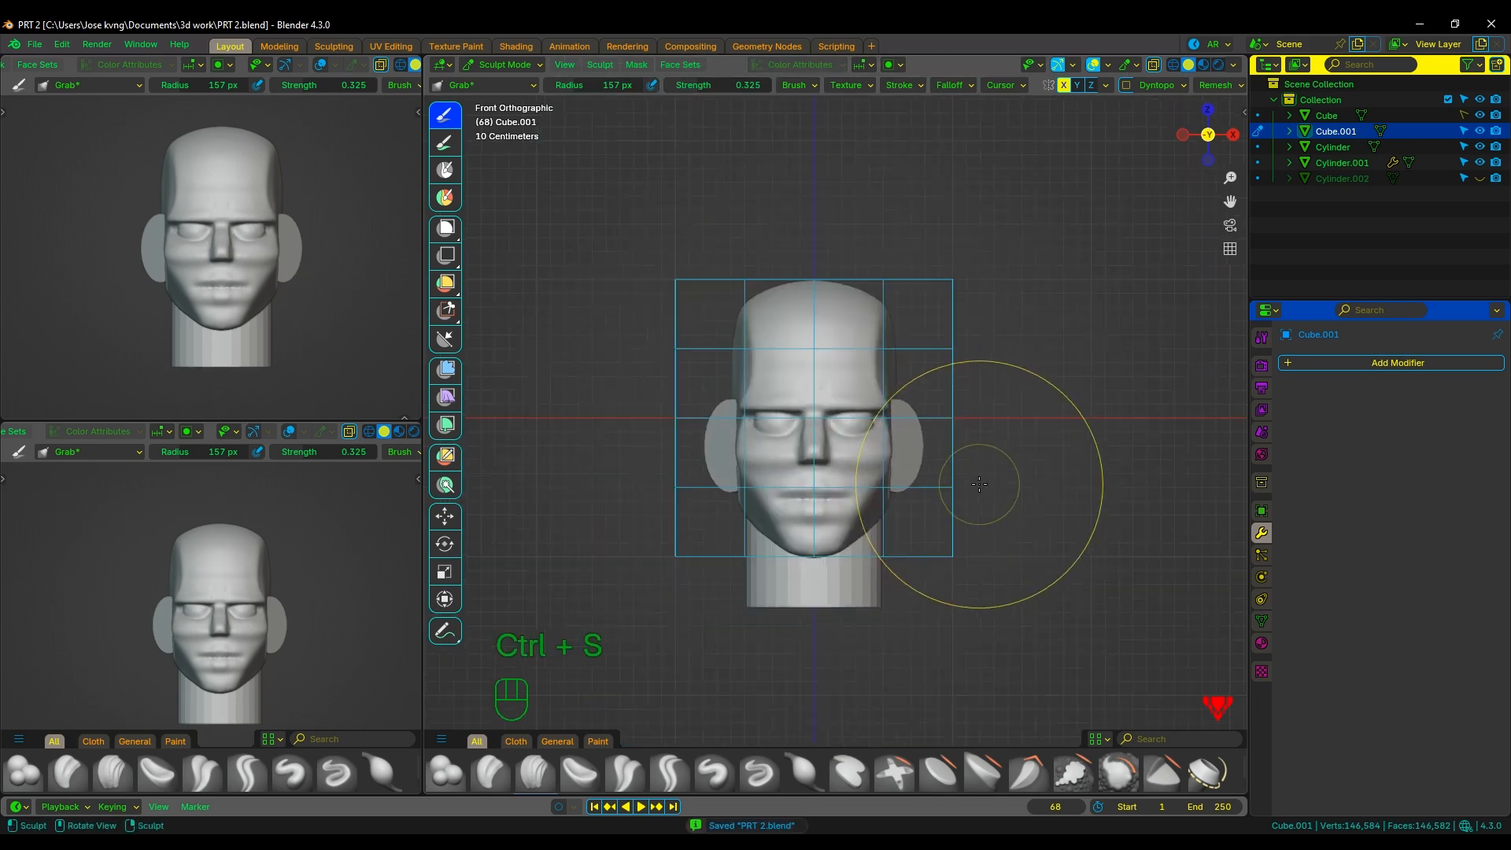
# Step back and forth through the recent eye edits to compare the shapes in front view.
pyautogui.scroll(4, 988, 482)
pyautogui.hotkey('ctrl', 'z')
pyautogui.hotkey('ctrl', 'z')
pyautogui.hotkey('ctrl', 'z')
pyautogui.hotkey('ctrl', 'z')
pyautogui.hotkey('ctrl', 'z')
pyautogui.hotkey('ctrl', 'z')
pyautogui.scroll(-2, 1003, 476)
pyautogui.hotkey('ctrl', 'shift', 'z')
pyautogui.hotkey('ctrl', 'shift', 'z')
pyautogui.hotkey('ctrl', 'shift', 'z')
pyautogui.hotkey('ctrl', 's')
pyautogui.hotkey('ctrl', 'shift', 'z')
pyautogui.hotkey('ctrl', 'shift', 'z')
pyautogui.scroll(3, 1101, 463)
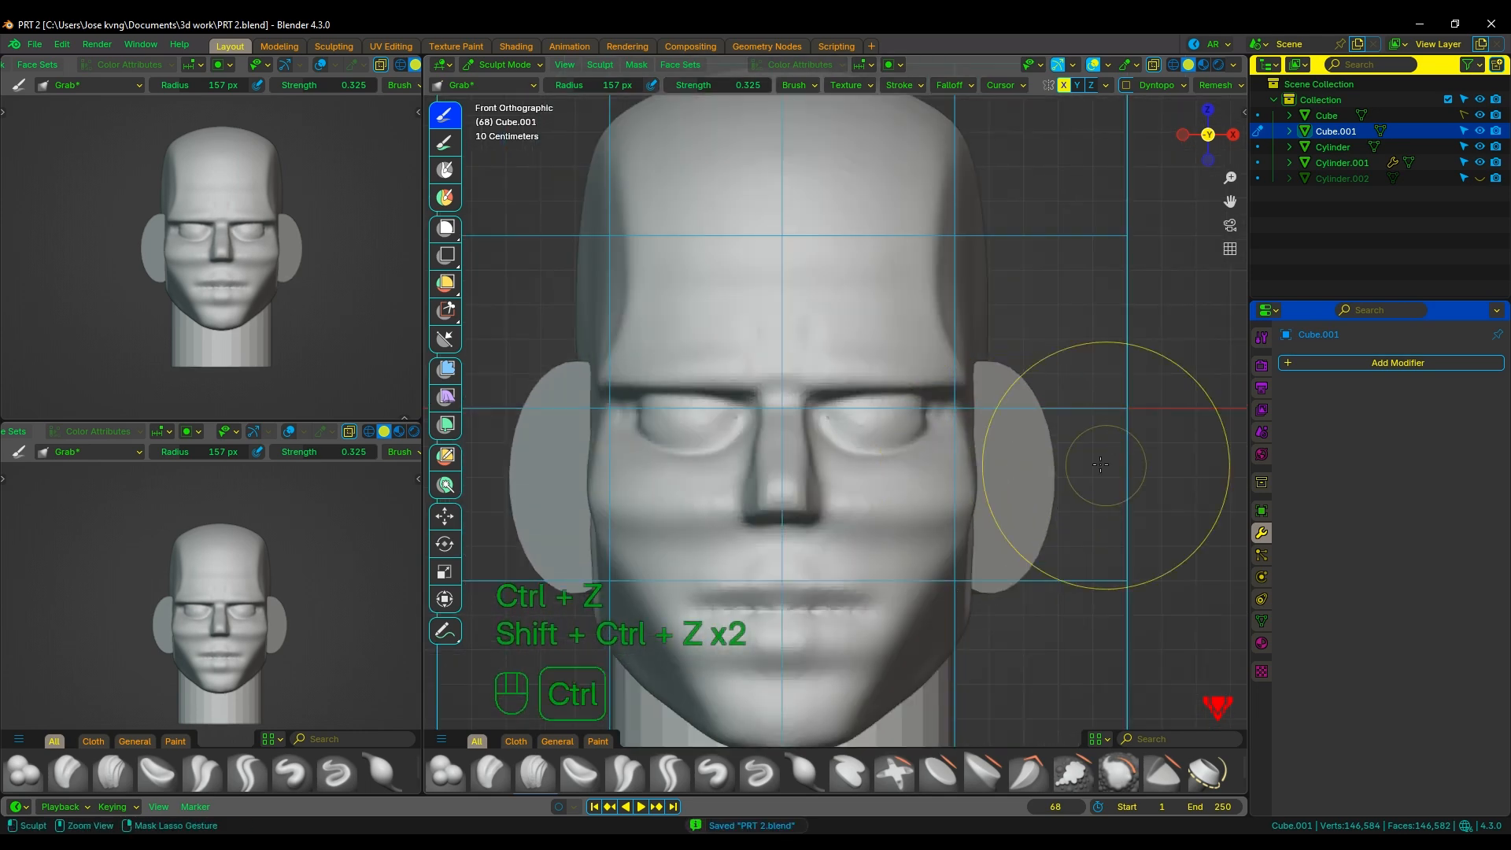
# Switch to Object Mode, add a UV sphere at the head's centre, and rotate it 90° about X.
pyautogui.hotkey('ctrl', 'Tab')
pyautogui.hotkey('ctrl', 's')
pyautogui.click(1098, 440)
pyautogui.scroll(-1, 1023, 425)
pyautogui.hotkey('shift', 'a')
pyautogui.click(989, 453)
pyautogui.scroll(-2, 989, 440)
pyautogui.press('r')
pyautogui.press('KP_Add')
pyautogui.write('r90')
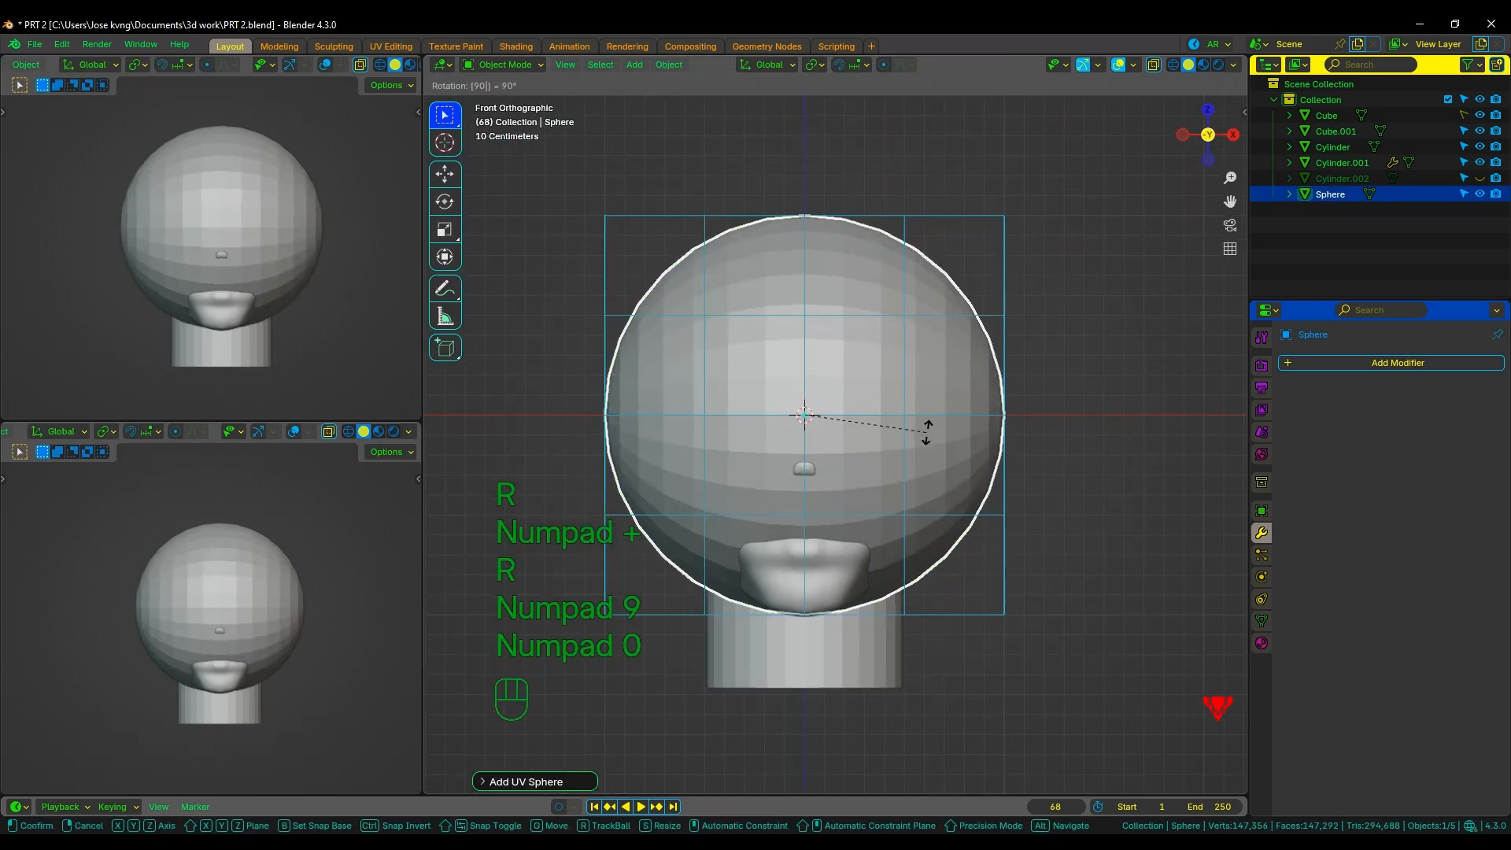
pyautogui.write('x')
pyautogui.press('KP_Enter')
# Duplicate the sphere along X and place the copy edge to edge with the original.
pyautogui.scroll(-2, 905, 439)
pyautogui.hotkey('shift', 'd')
pyautogui.press('x')
pyautogui.click(944, 472)
pyautogui.scroll(10, 905, 438)
pyautogui.keyDown('shift'); pyautogui.moveTo(1083, 436); pyautogui.dragTo(1016, 453, button='middle'); pyautogui.keyUp('shift')
pyautogui.press('g')
pyautogui.press('x')
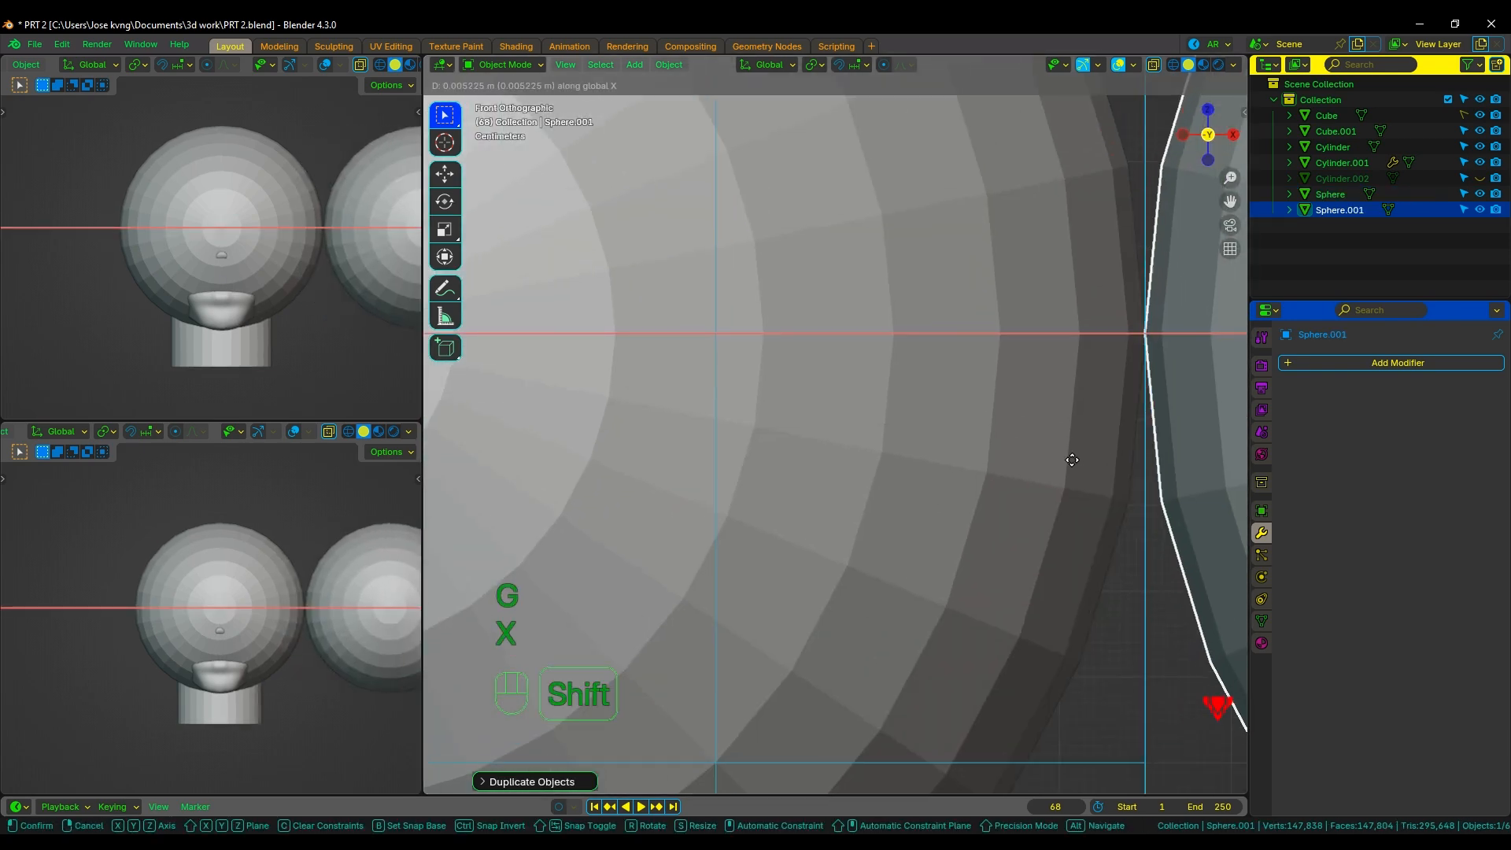
pyautogui.click(1063, 462)
# Select both spheres, duplicate them along X, and align the copied pair edge to edge with the first two.
pyautogui.click(834, 429)
pyautogui.keyDown('shift'); pyautogui.click(1152, 478); pyautogui.keyUp('shift')
pyautogui.hotkey('shift', 'd')
pyautogui.press('x')
pyautogui.click(779, 499)
pyautogui.scroll(6, 715, 486)
pyautogui.press('g')
pyautogui.press('x')
pyautogui.click(735, 490)
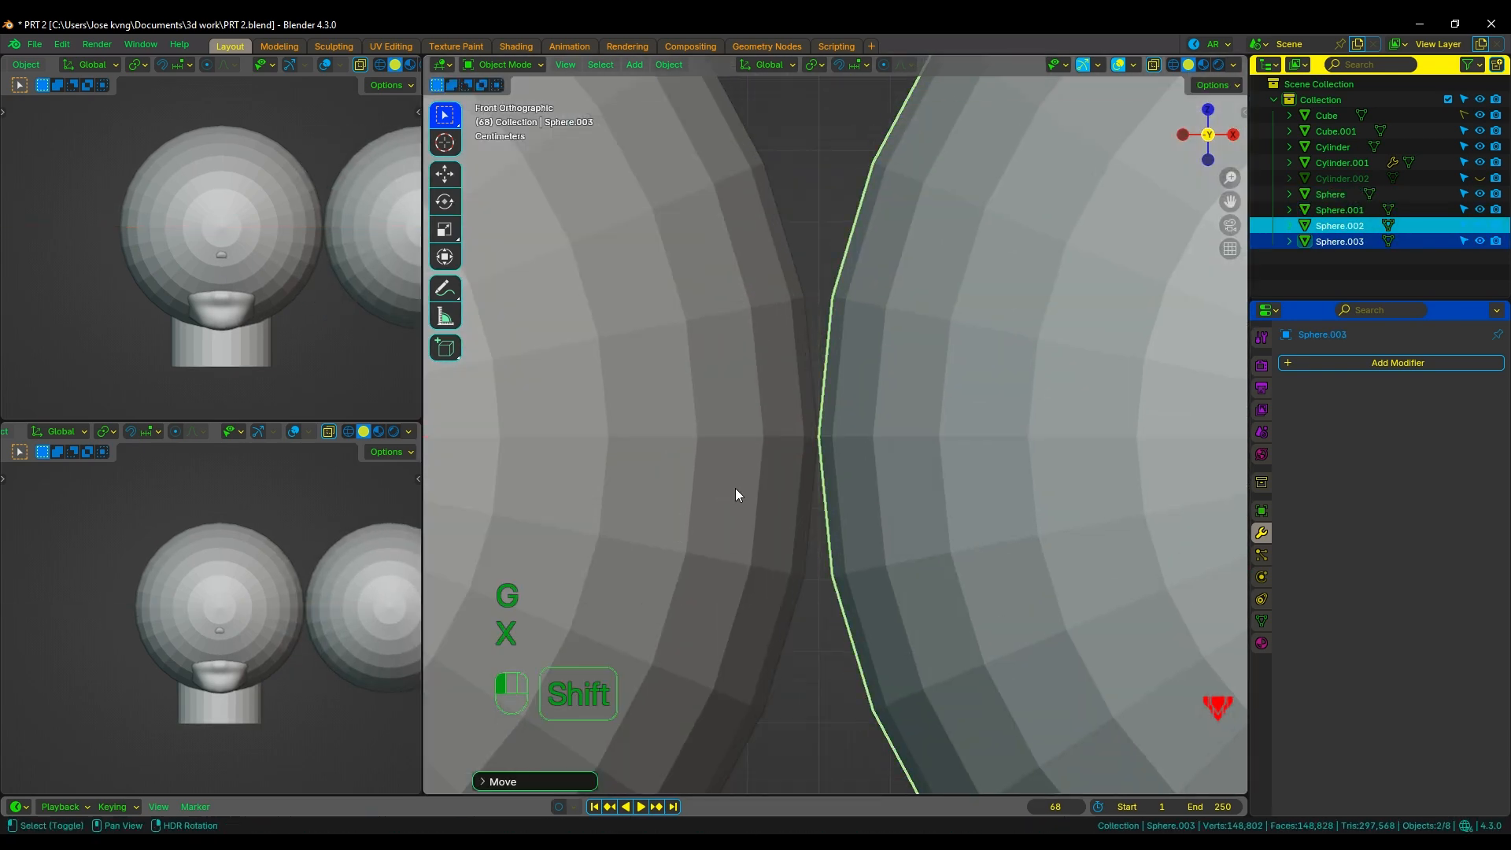
# Duplicate the last pair of spheres along X to extend the touching row to six.
pyautogui.scroll(-10, 787, 480)
pyautogui.hotkey('shift', 'd')
pyautogui.press('x')
pyautogui.click(1196, 457)
pyautogui.scroll(3, 1133, 458)
pyautogui.keyDown('shift'); pyautogui.moveTo(1123, 456); pyautogui.dragTo(772, 463, button='middle'); pyautogui.keyUp('shift')
pyautogui.scroll(7, 787, 472)
pyautogui.press('g')
pyautogui.press('x')
pyautogui.click(706, 486)
pyautogui.scroll(-13, 701, 486)
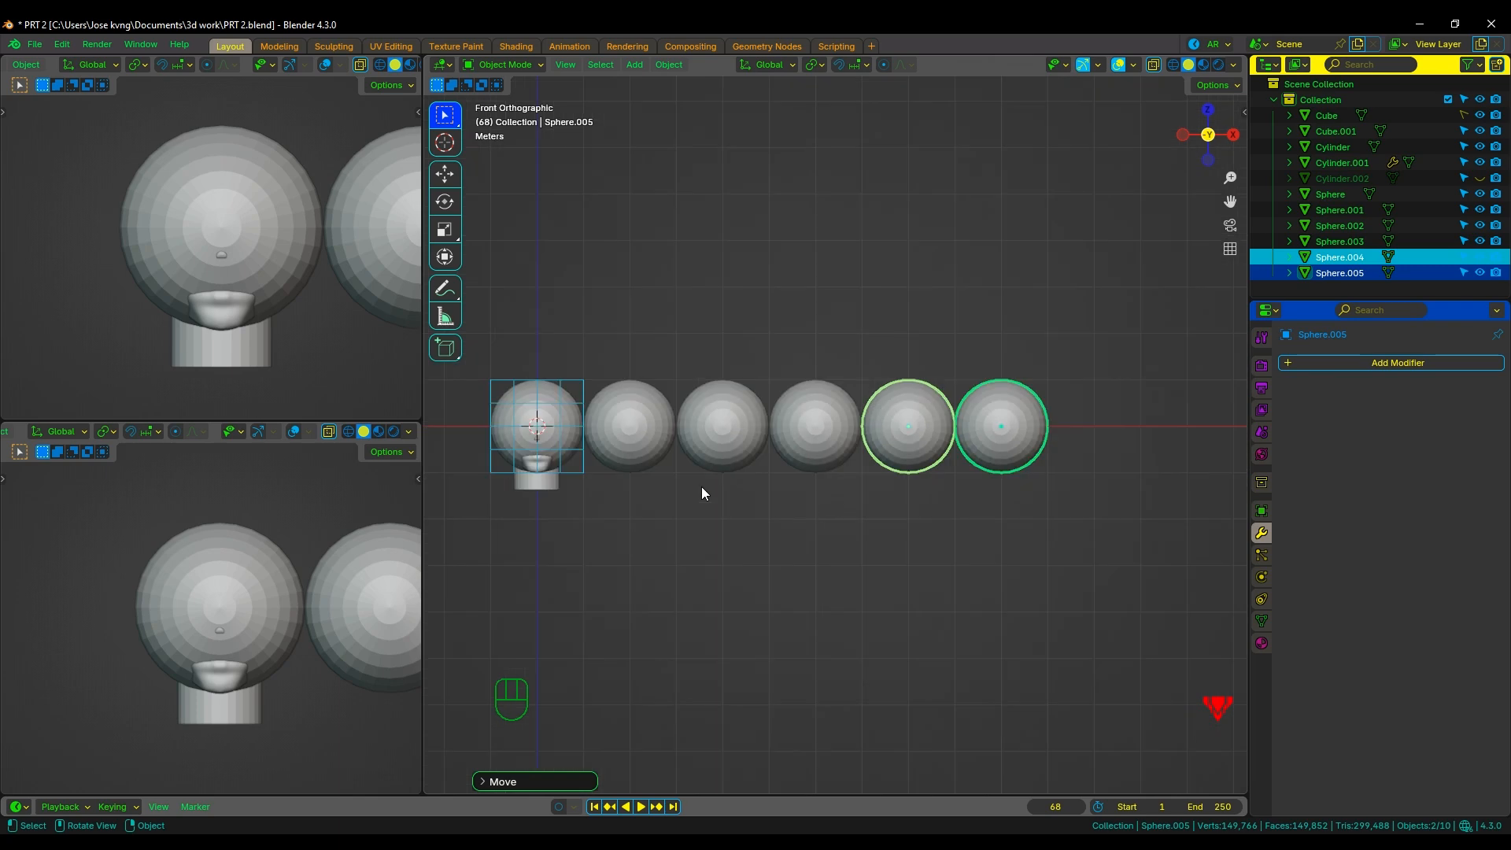
# Join all six spheres into one object and set its origin to the middle of the row.
pyautogui.keyDown('shift'); pyautogui.moveTo(607, 409); pyautogui.dragTo(818, 438); pyautogui.keyUp('shift')
pyautogui.keyDown('shift'); pyautogui.click(563, 423); pyautogui.keyUp('shift')
pyautogui.hotkey('ctrl', 'j')
pyautogui.scroll(-1, 708, 460)
pyautogui.rightClick(800, 497)
pyautogui.moveTo(806, 498)
pyautogui.click(864, 504)
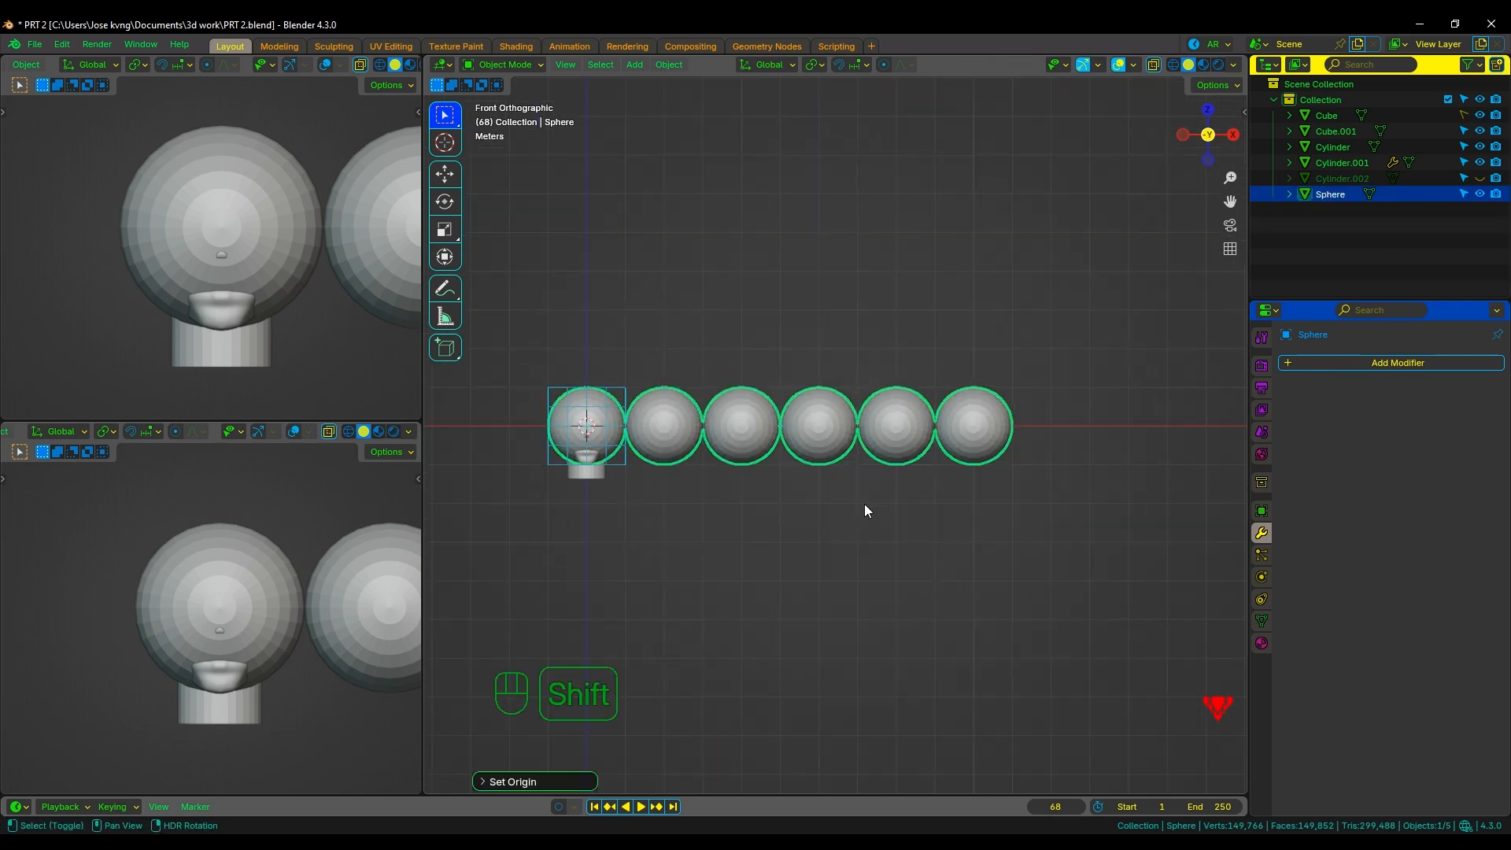
# Snap the sphere row to the 3D cursor to centre it on the head.
pyautogui.hotkey('shift', 'd')
pyautogui.hotkey('ctrl', 'z')
pyautogui.hotkey('shift', 's')
pyautogui.click(902, 469)
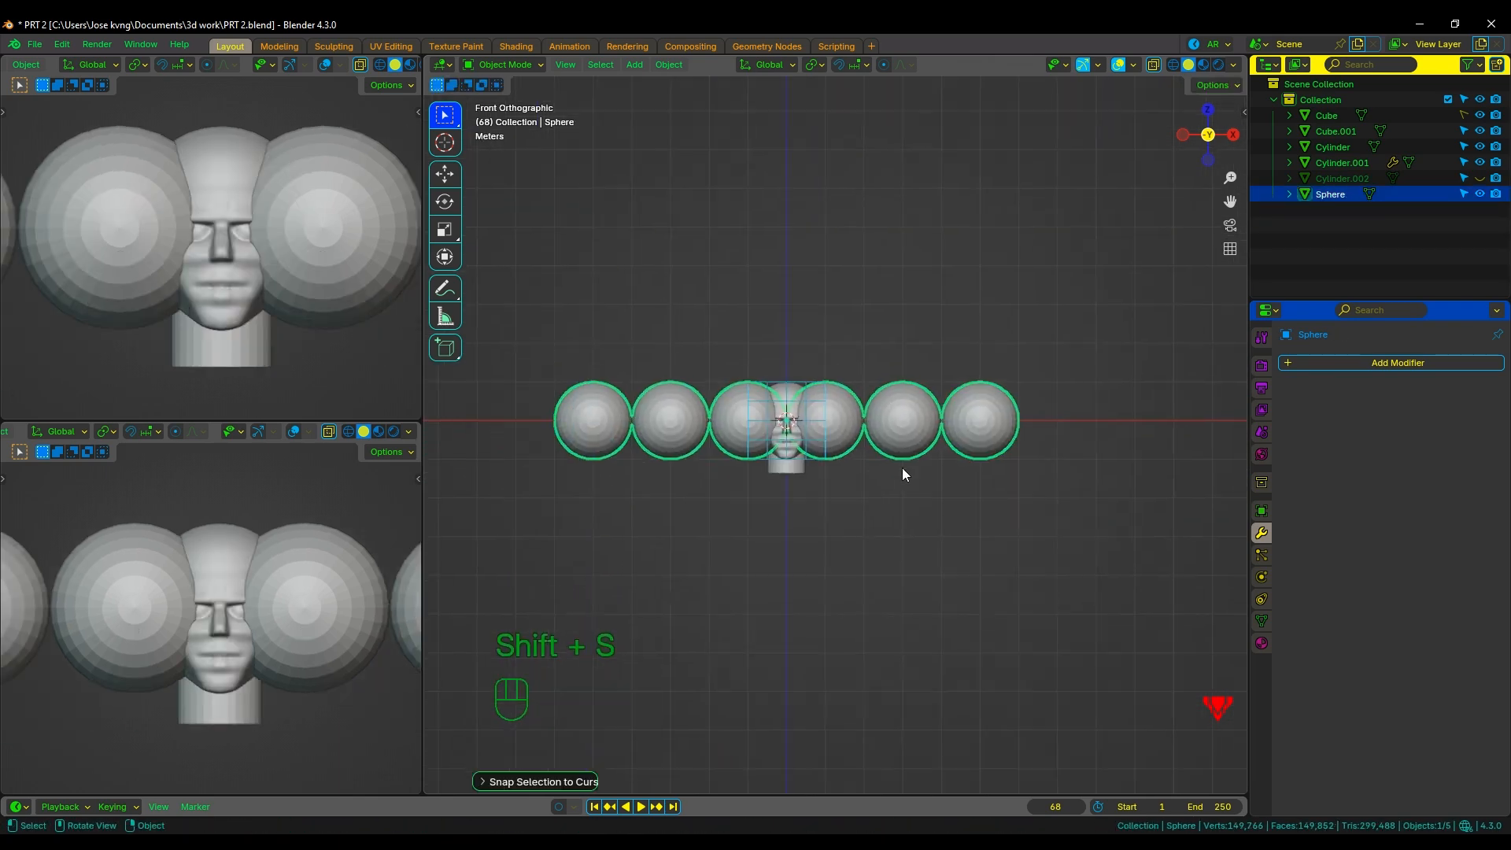
# Toggle the visibility of the ellipse guide and the sphere row to compare each against the face.
pyautogui.scroll(2, 902, 467)
pyautogui.click(1480, 179)
pyautogui.scroll(4, 633, 545)
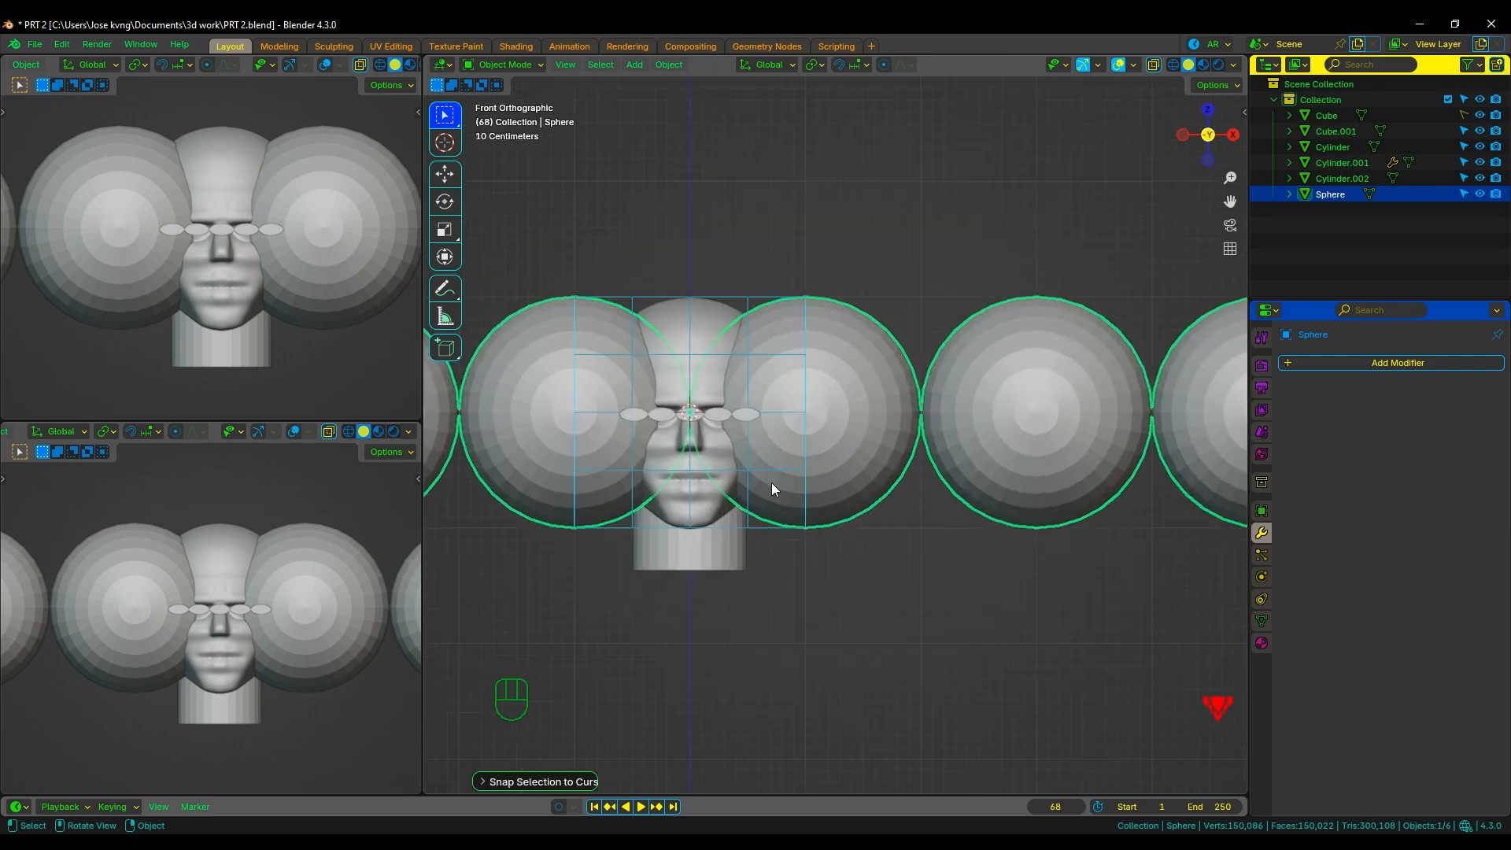
pyautogui.click(1480, 193)
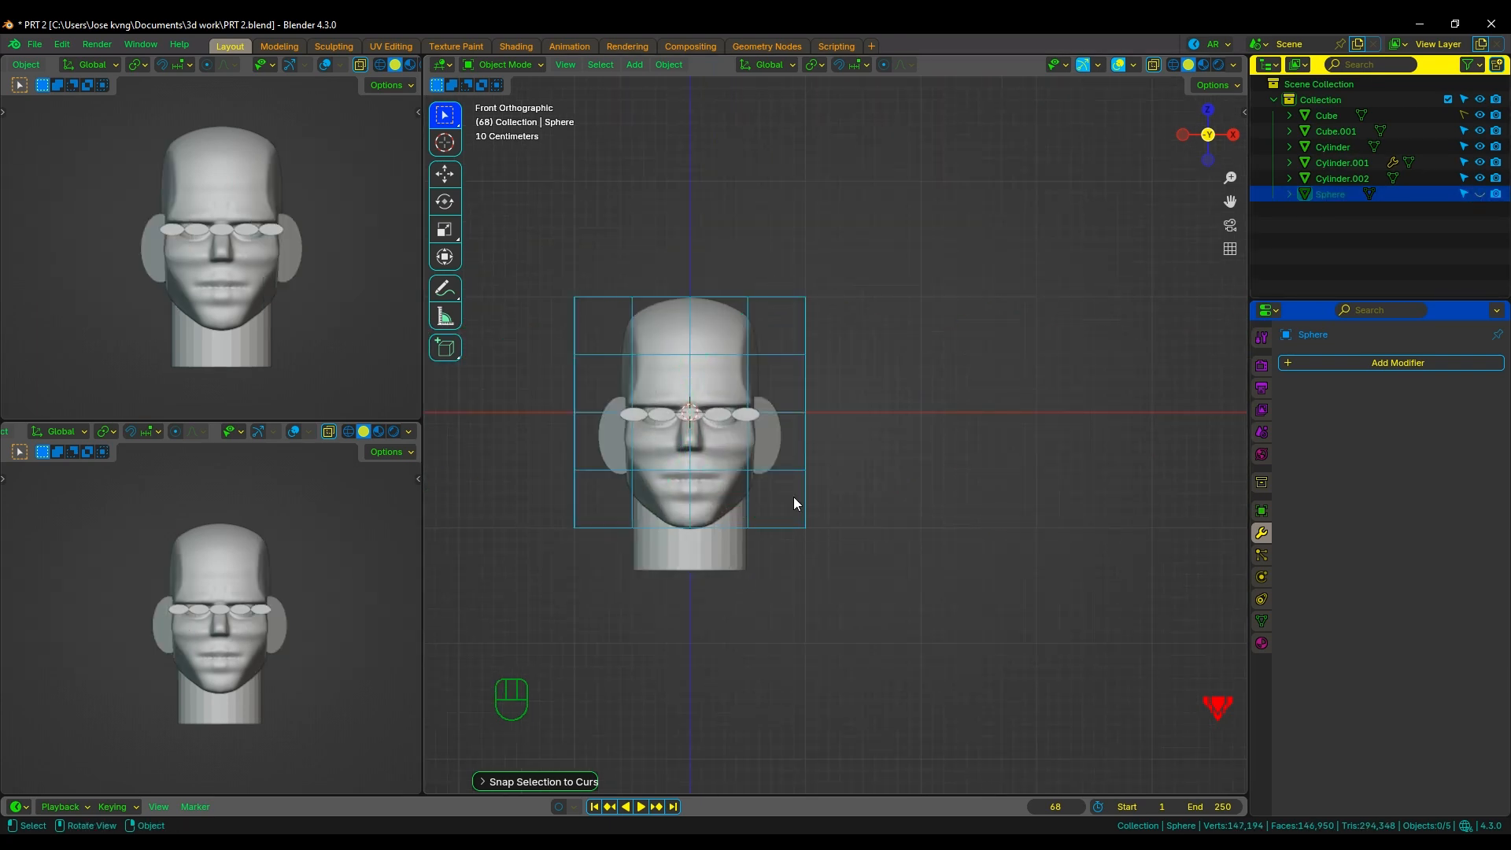
pyautogui.scroll(-2, 793, 497)
pyautogui.click(1479, 195)
pyautogui.click(1480, 180)
pyautogui.scroll(-2, 920, 464)
# Scale the sphere row down uniformly to roughly the size of the head.
pyautogui.click(920, 462)
pyautogui.press('s')
pyautogui.click(806, 450)
pyautogui.scroll(7, 881, 442)
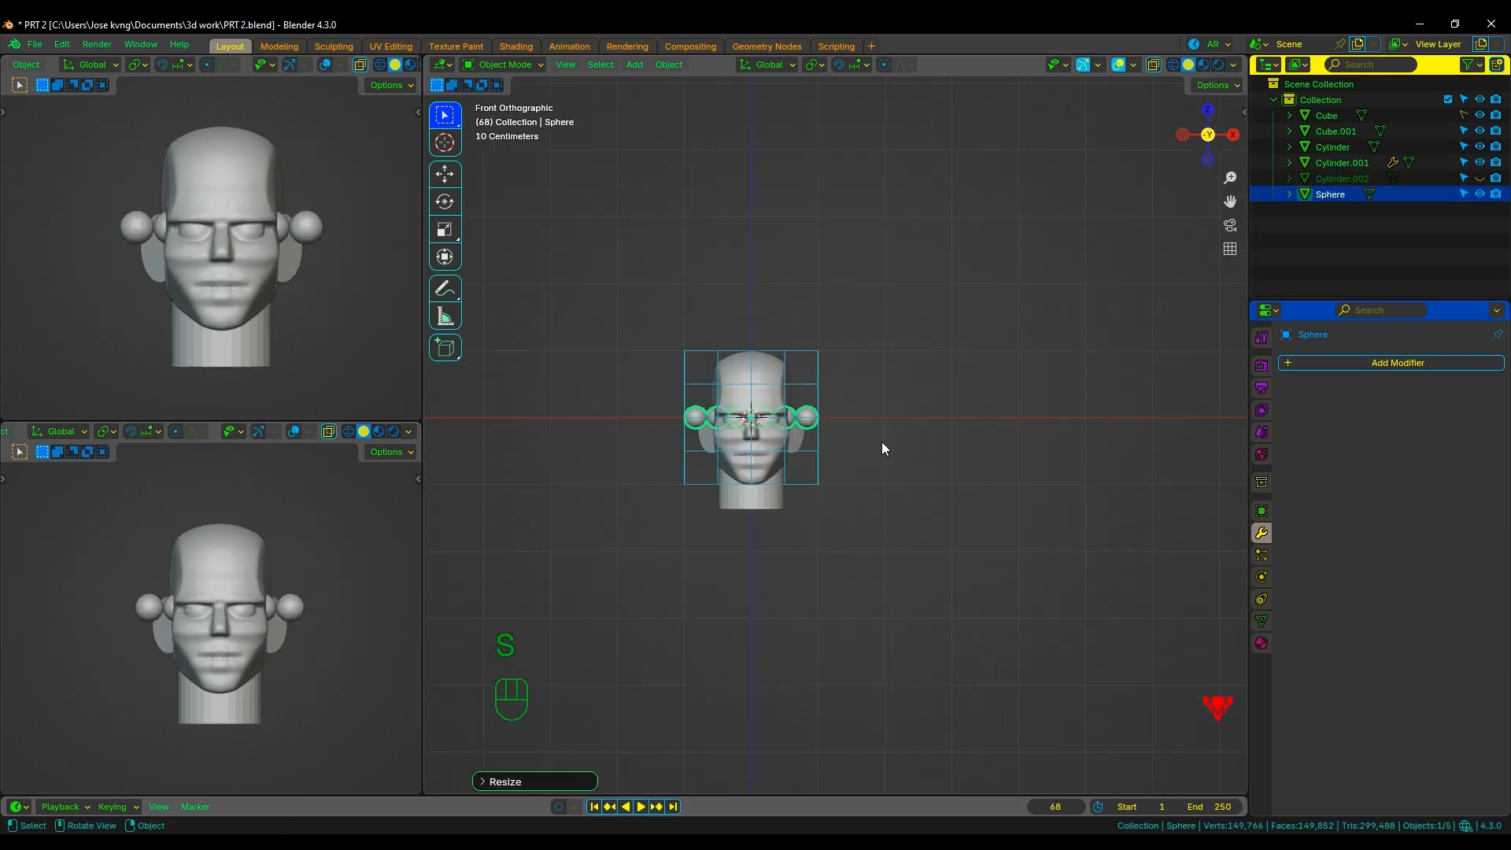
# Raise the sphere row to the forehead along Z, scale it by about 0.575 to the head's width, and save.
pyautogui.press('g')
pyautogui.press('z')
pyautogui.hotkey('ctrl', 'shift', 'q')
pyautogui.press('s')
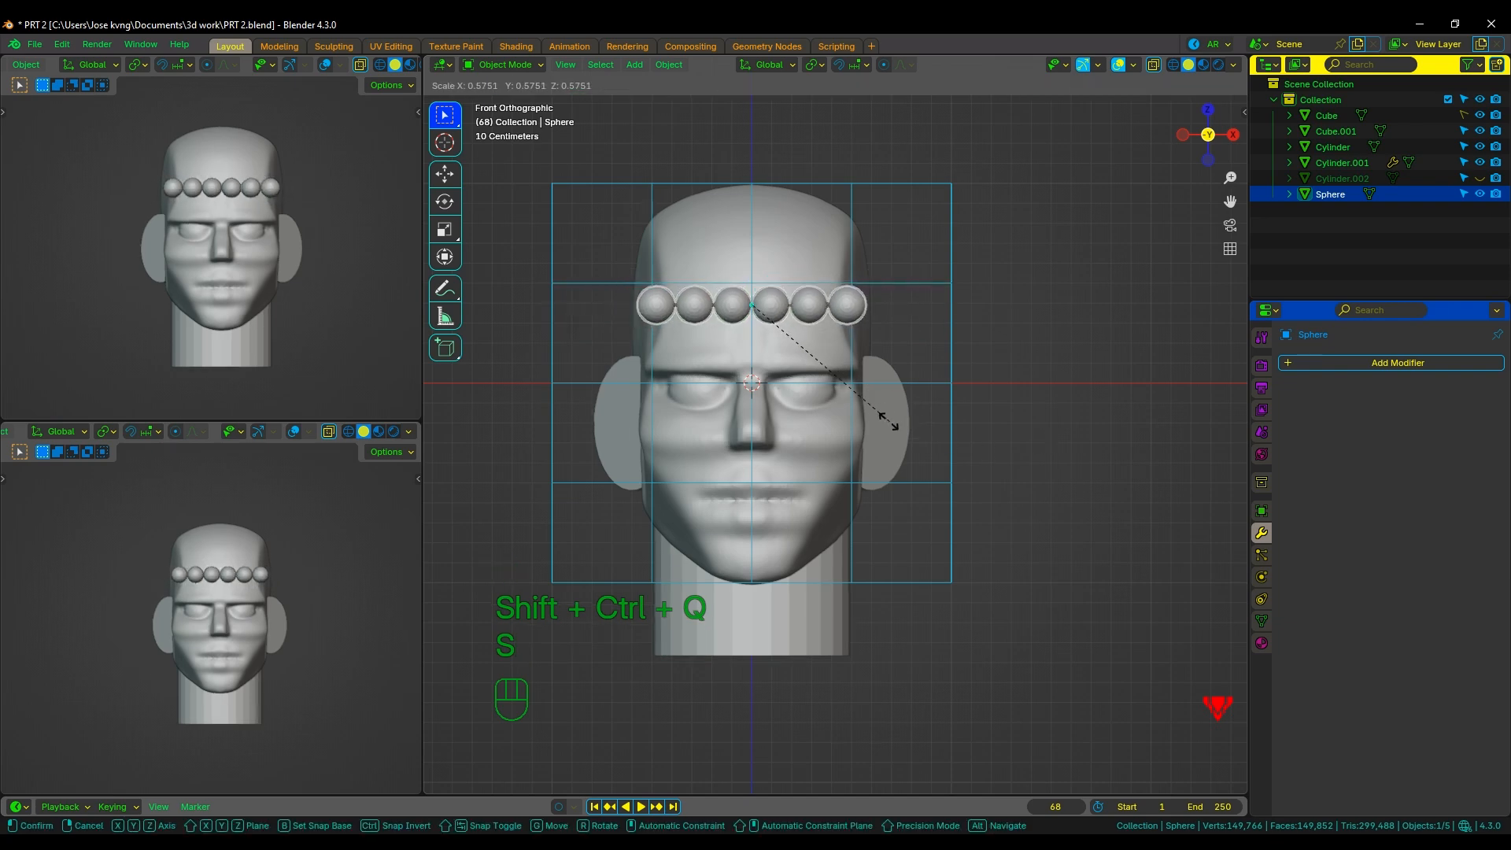
pyautogui.click(893, 425)
pyautogui.hotkey('ctrl', 's')
pyautogui.scroll(6, 936, 441)
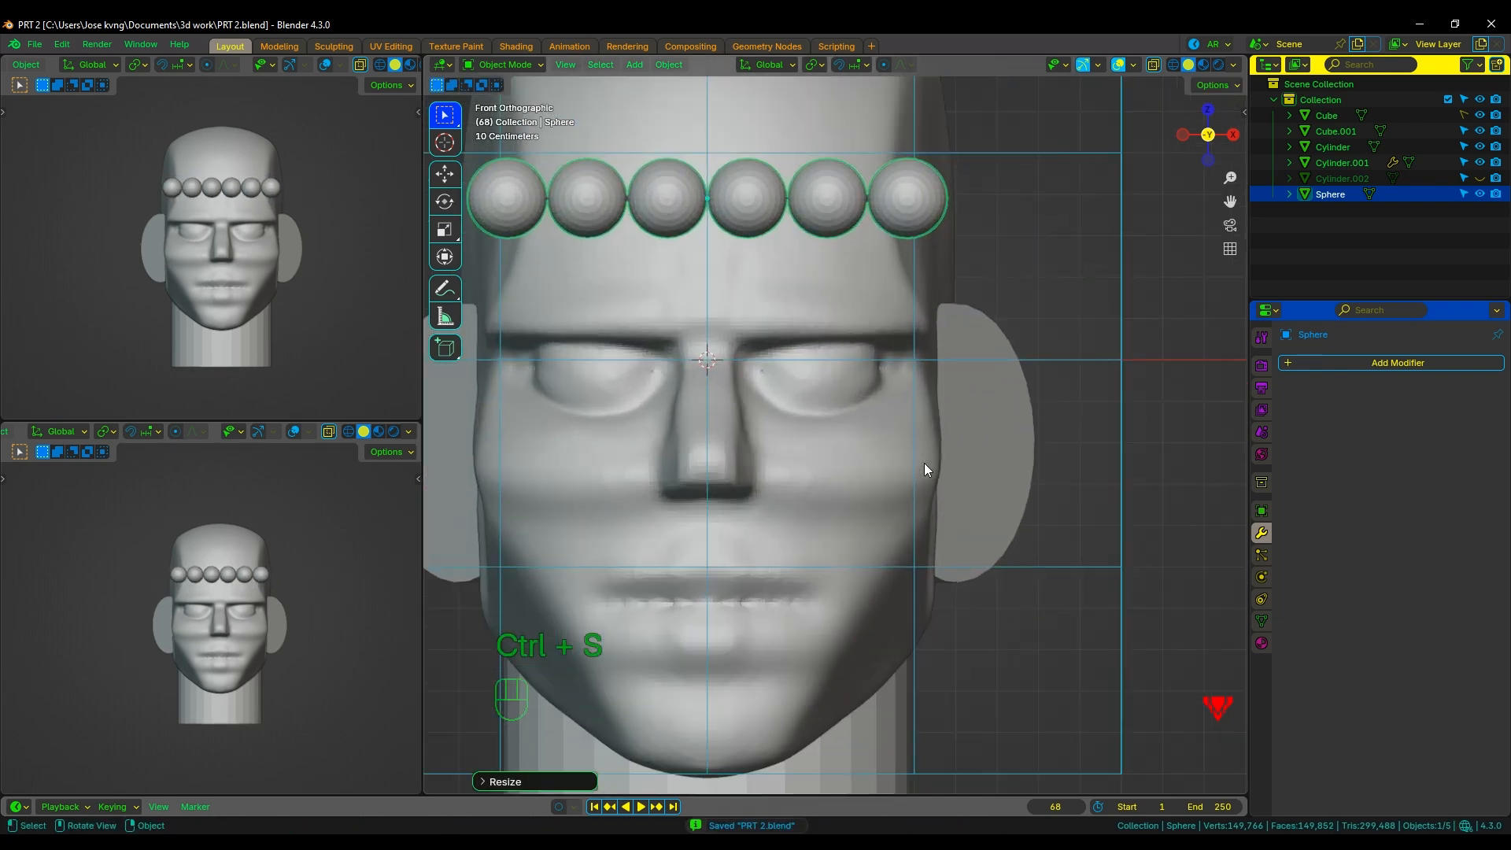
# Lower the sphere row about 0.4 m along Z to eye level.
pyautogui.keyDown('alt'); pyautogui.moveTo(924, 462); pyautogui.dragTo(835, 347, button='middle'); pyautogui.keyUp('alt')
pyautogui.press('g')
pyautogui.press('z')
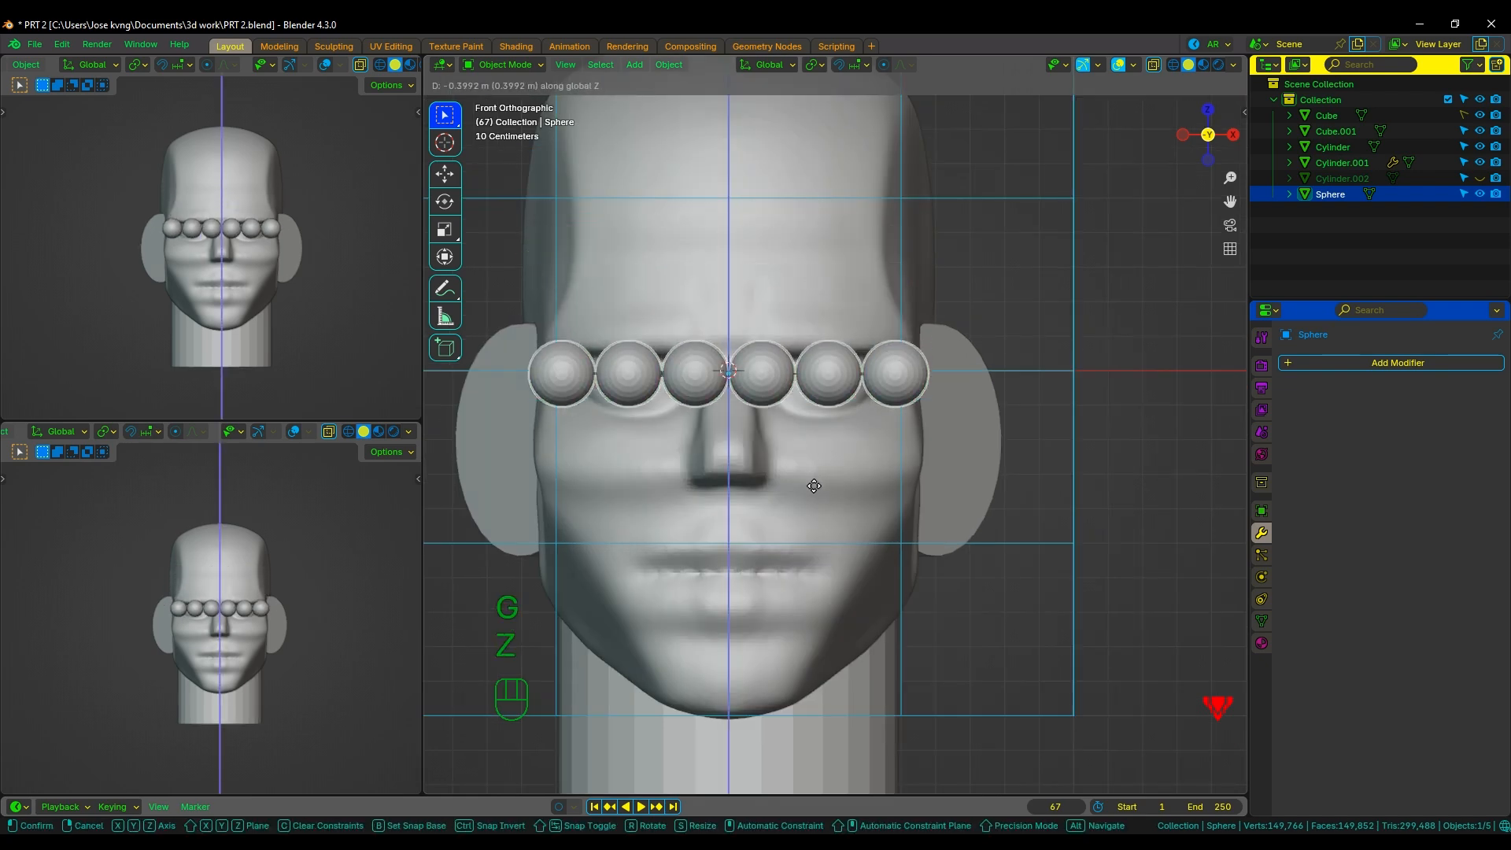
pyautogui.click(813, 485)
# Duplicate the one sphere over the character's left eye in Edit Mode and separate the copy into its own object.
pyautogui.hotkey('ctrl', 'Tab')
pyautogui.press('l')
pyautogui.hotkey('shift', 'd')
pyautogui.press('p')
pyautogui.click(941, 372)
pyautogui.hotkey('ctrl', 'Tab')
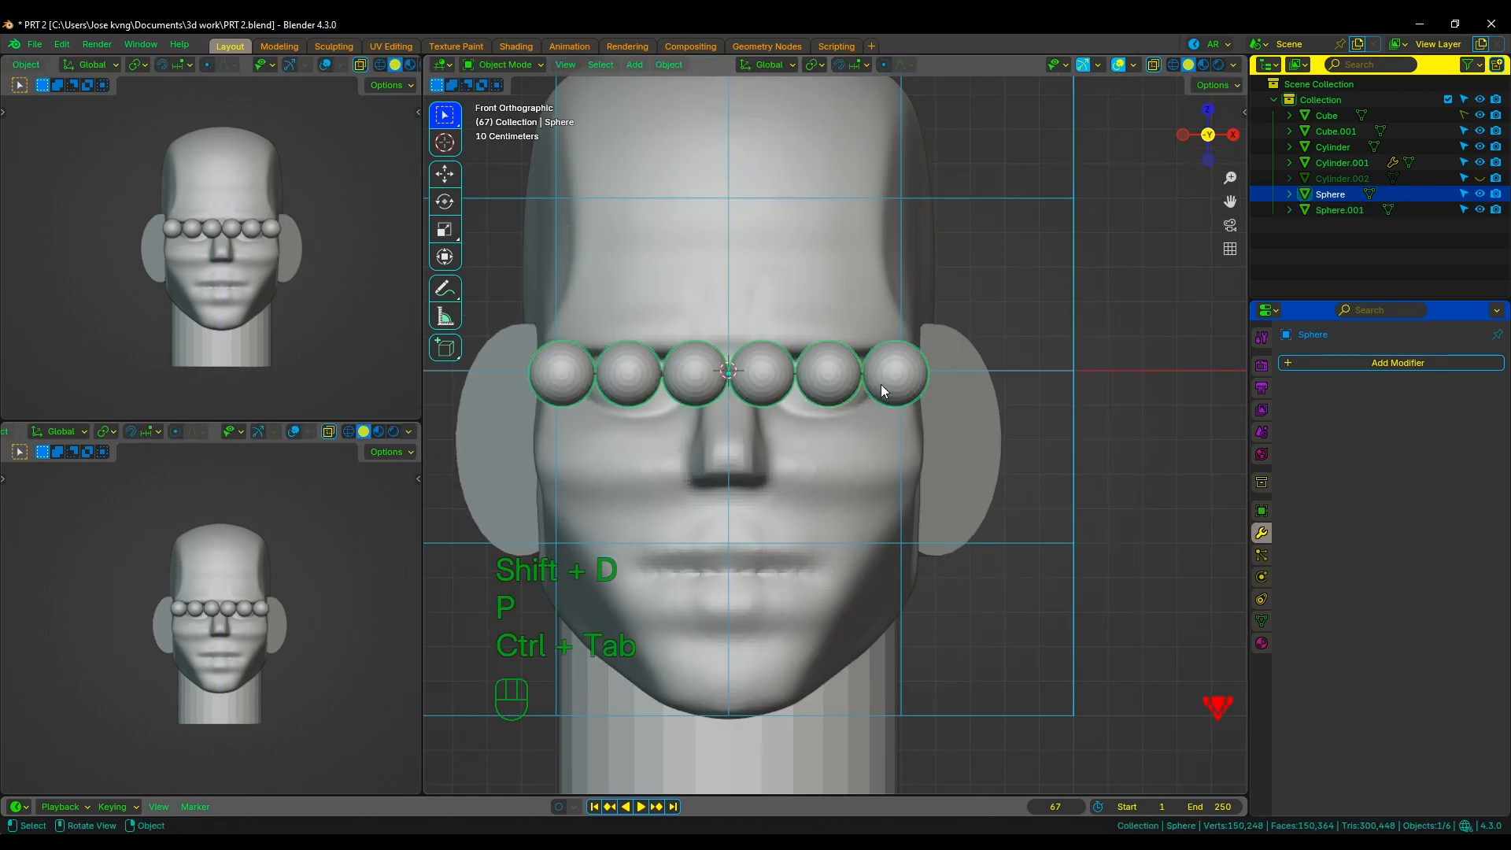
# Hide the sphere row and position the single sphere over the character's left eye in front view.
pyautogui.click(1480, 194)
pyautogui.click(841, 397)
pyautogui.hotkey('ctrl', 'shift', 'q')
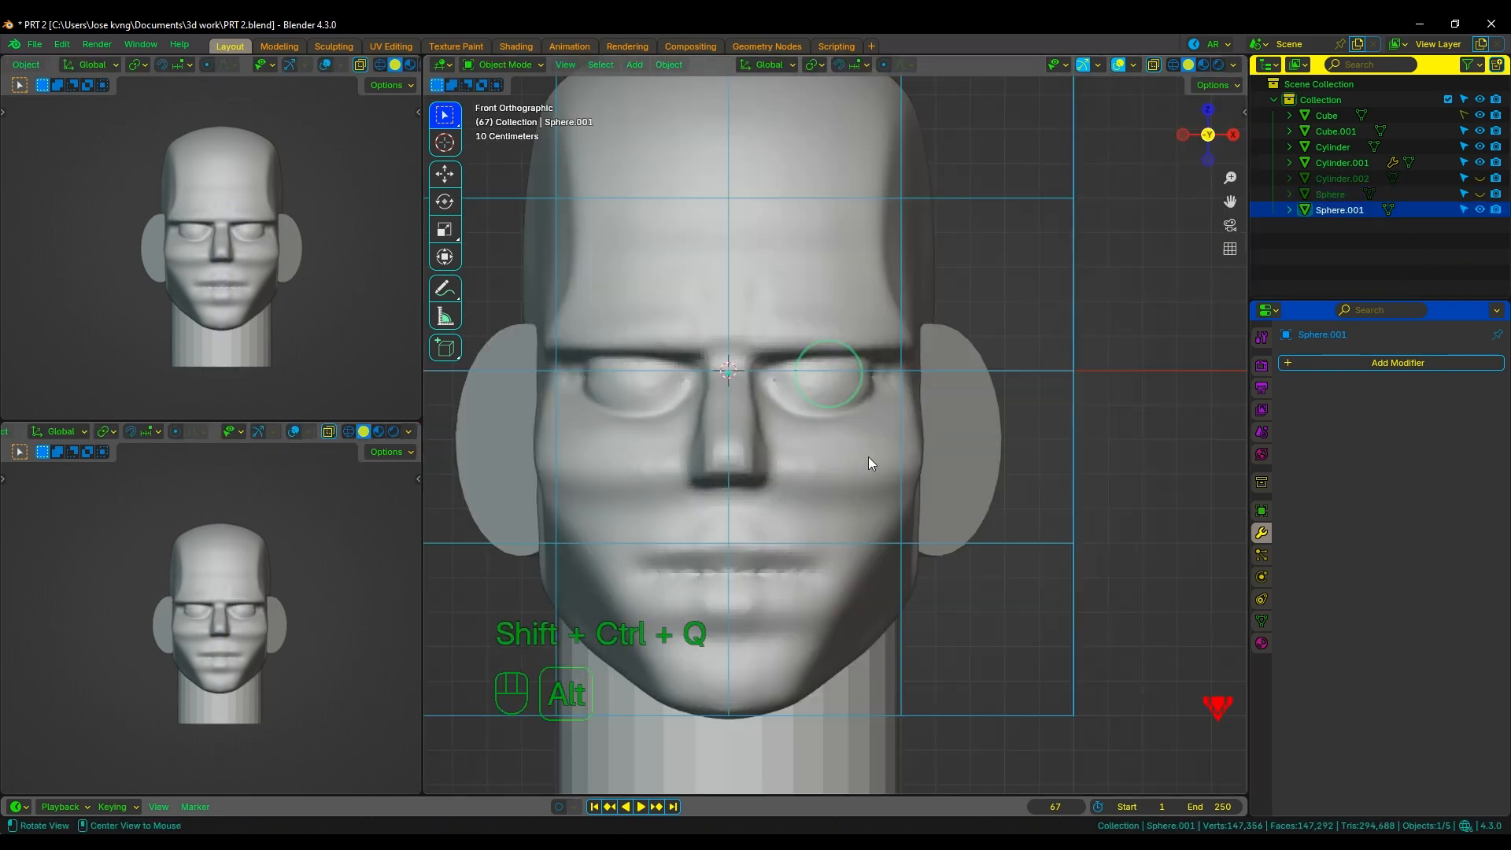
pyautogui.scroll(2, 850, 473)
pyautogui.press('g')
pyautogui.click(836, 487)
# Move the single sphere along Y in side view to fit it into the eye socket.
pyautogui.keyDown('alt'); pyautogui.moveTo(858, 473); pyautogui.dragTo(803, 482, button='middle'); pyautogui.keyUp('alt')
pyautogui.press('g')
pyautogui.press('y')
pyautogui.click(499, 509)
pyautogui.scroll(1, 859, 396)
pyautogui.moveTo(504, 504)
pyautogui.keyDown('alt'); pyautogui.mouseDown(button='middle')
pyautogui.moveTo(859, 397)
pyautogui.moveTo(828, 355)
pyautogui.moveTo(711, 369)
pyautogui.moveTo(890, 309)
pyautogui.moveTo(907, 335)
pyautogui.moveTo(882, 348)
pyautogui.mouseUp(button='middle'); pyautogui.keyUp('alt')
pyautogui.press('g')
pyautogui.press('y')
# Switch to sculpting the head mesh and set the brush radius to 70 px for work around the eye.
pyautogui.hotkey('ctrl', 'Tab')
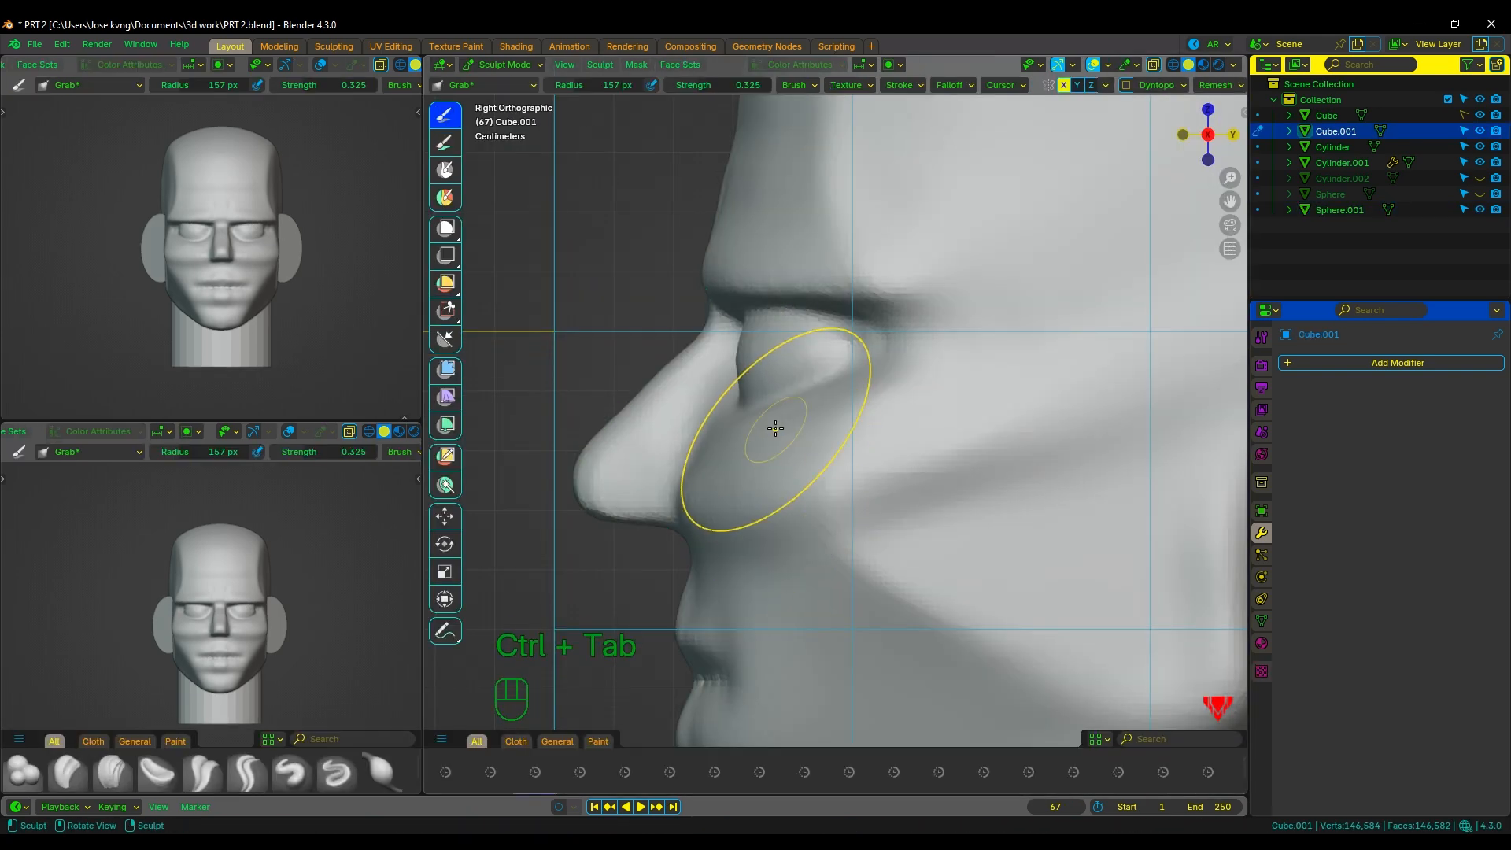
pyautogui.hotkey('ctrl', 'z')
pyautogui.moveTo(762, 388)
pyautogui.keyDown('alt'); pyautogui.mouseDown(button='middle')
pyautogui.moveTo(867, 391)
pyautogui.moveTo(790, 341)
pyautogui.mouseUp(button='middle'); pyautogui.keyUp('alt')
pyautogui.press('x')
pyautogui.press('f')
pyautogui.click(799, 398)
pyautogui.scroll(-2, 790, 341)
pyautogui.press('x')
pyautogui.press('z')
pyautogui.press('x')
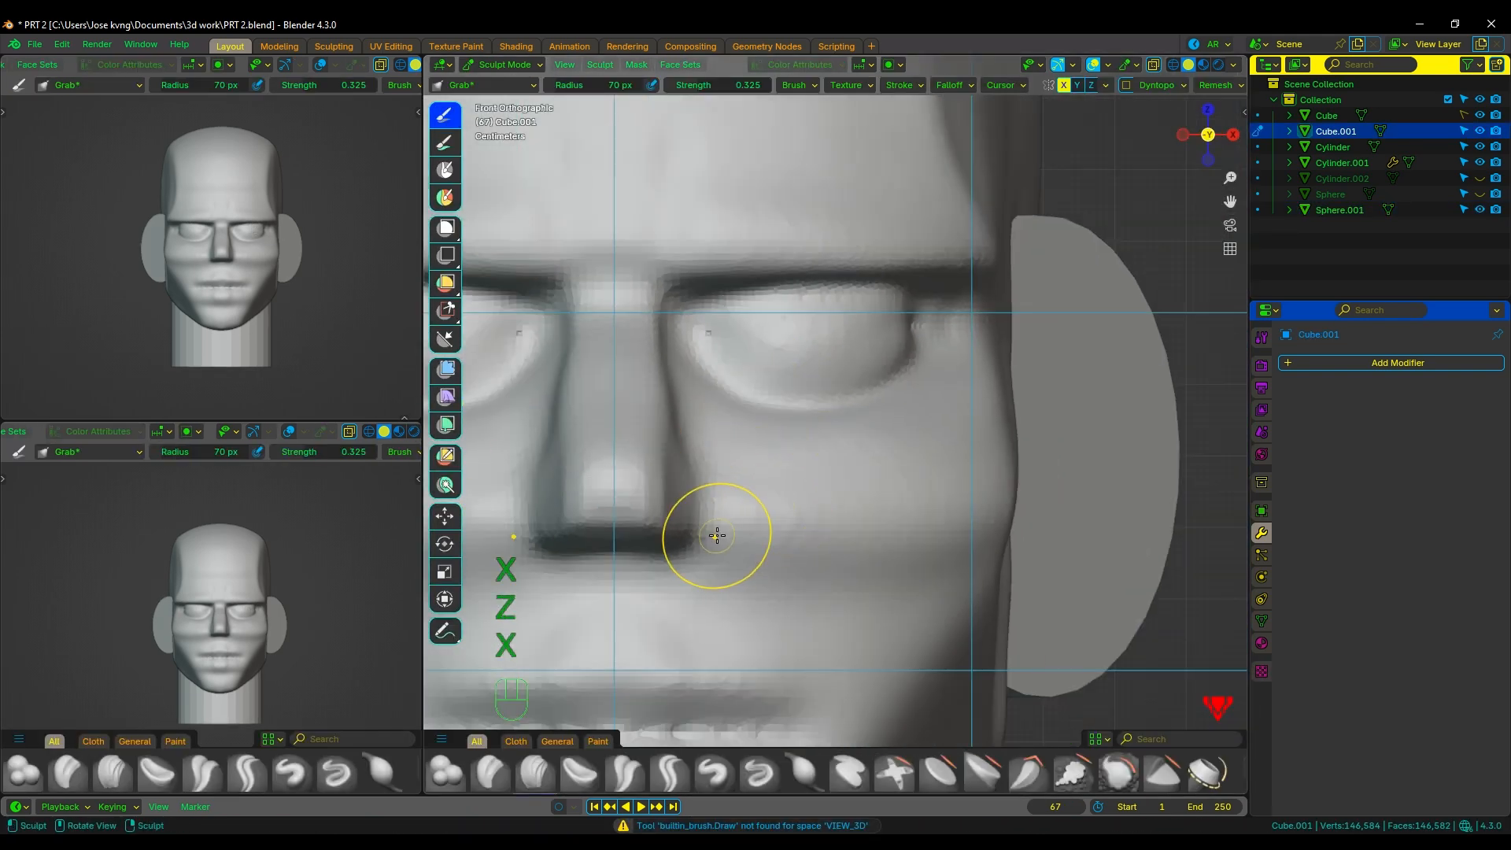
# Try to assign the X shortcut to the Crease Polish brush, and save the file.
pyautogui.click(624, 771)
pyautogui.rightClick(642, 766)
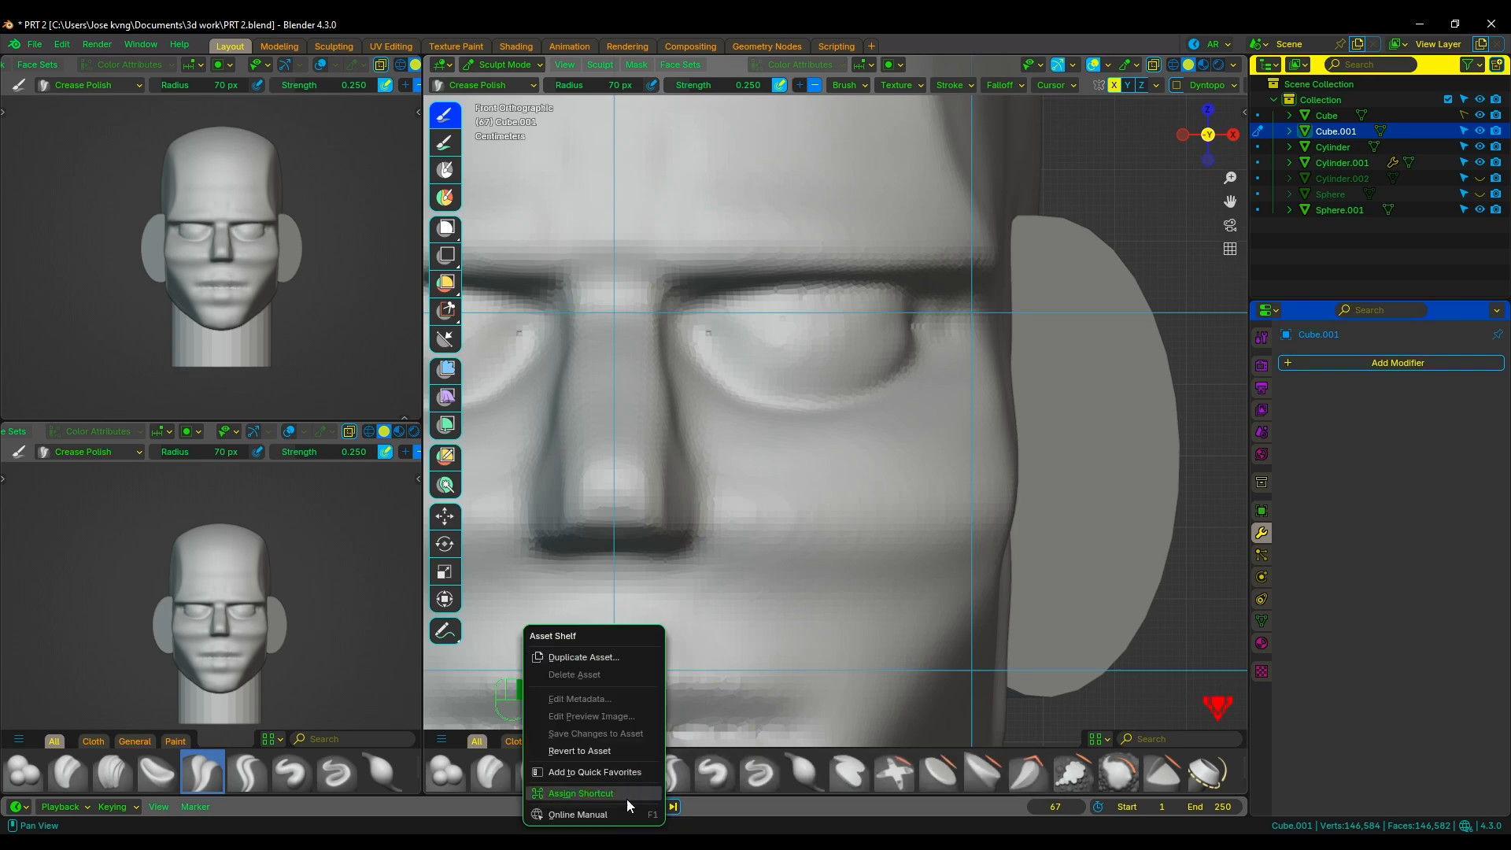
pyautogui.press('x')
pyautogui.press('x')
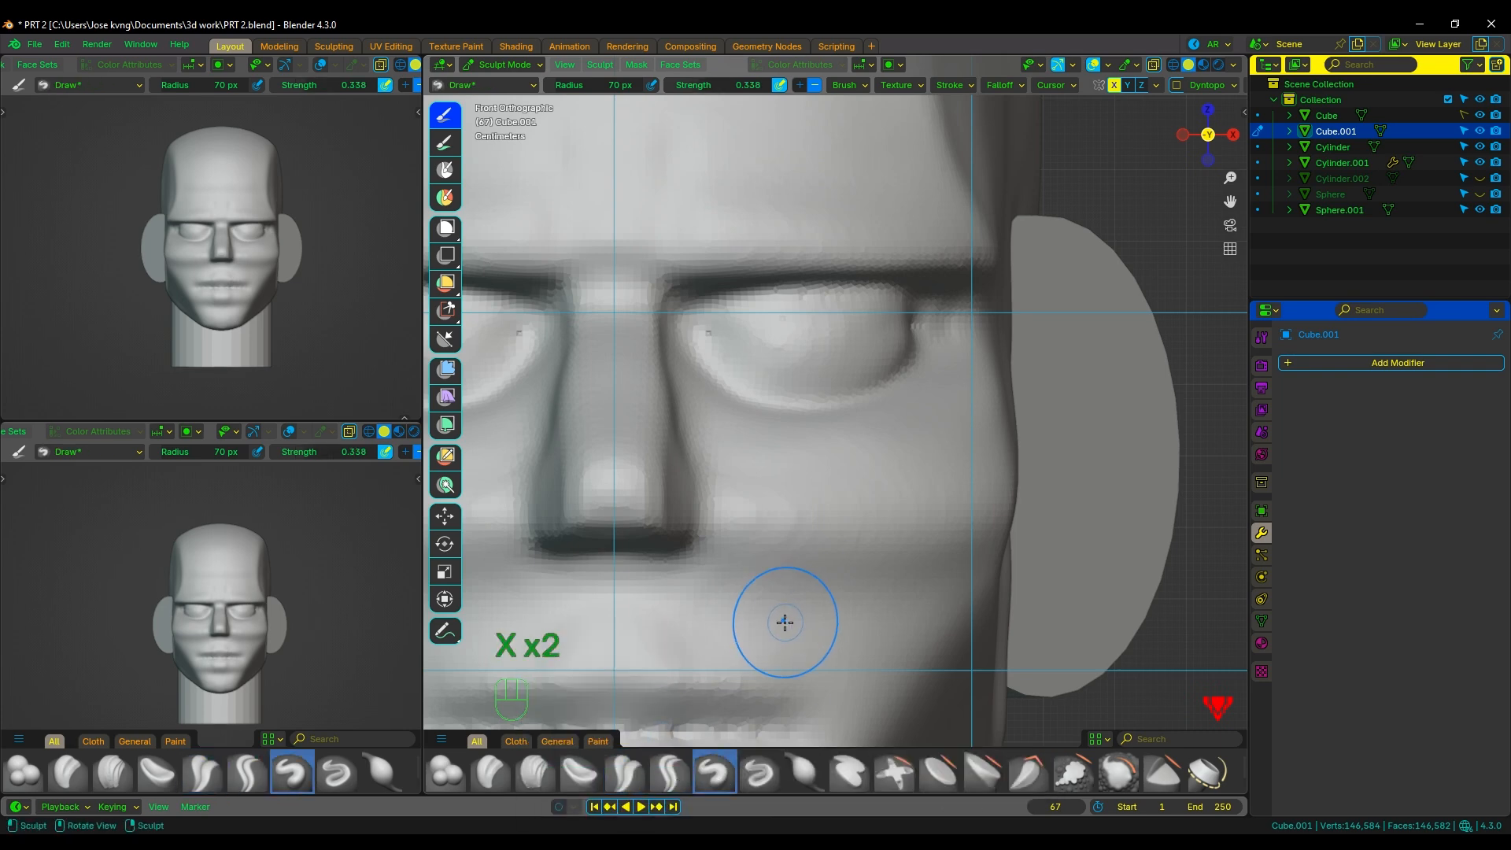
pyautogui.press('x')
pyautogui.press('x')
pyautogui.click(621, 771)
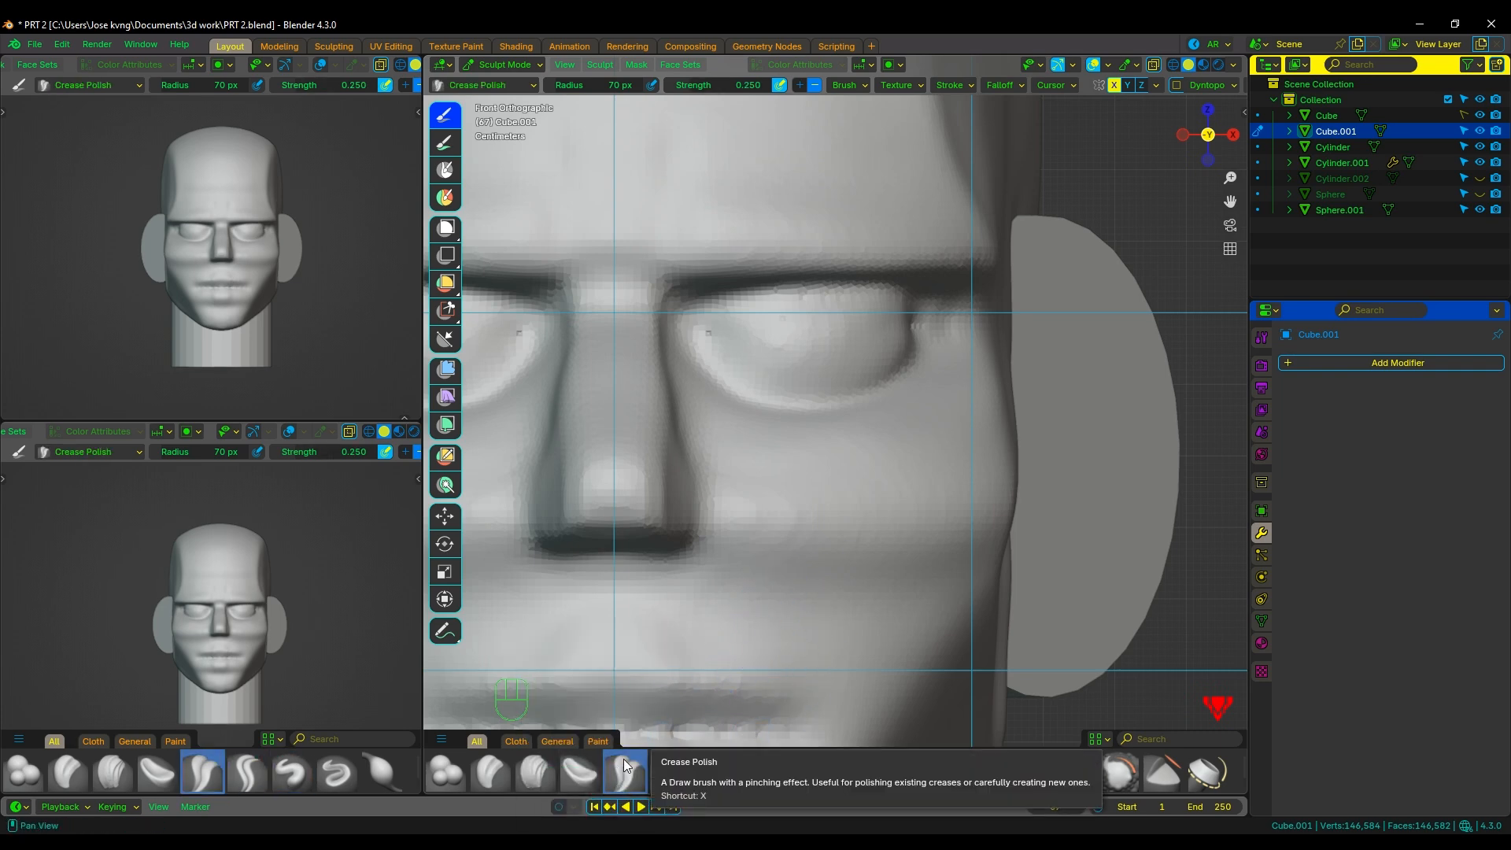
pyautogui.press('x')
pyautogui.press('v')
pyautogui.press('x')
pyautogui.rightClick(623, 770)
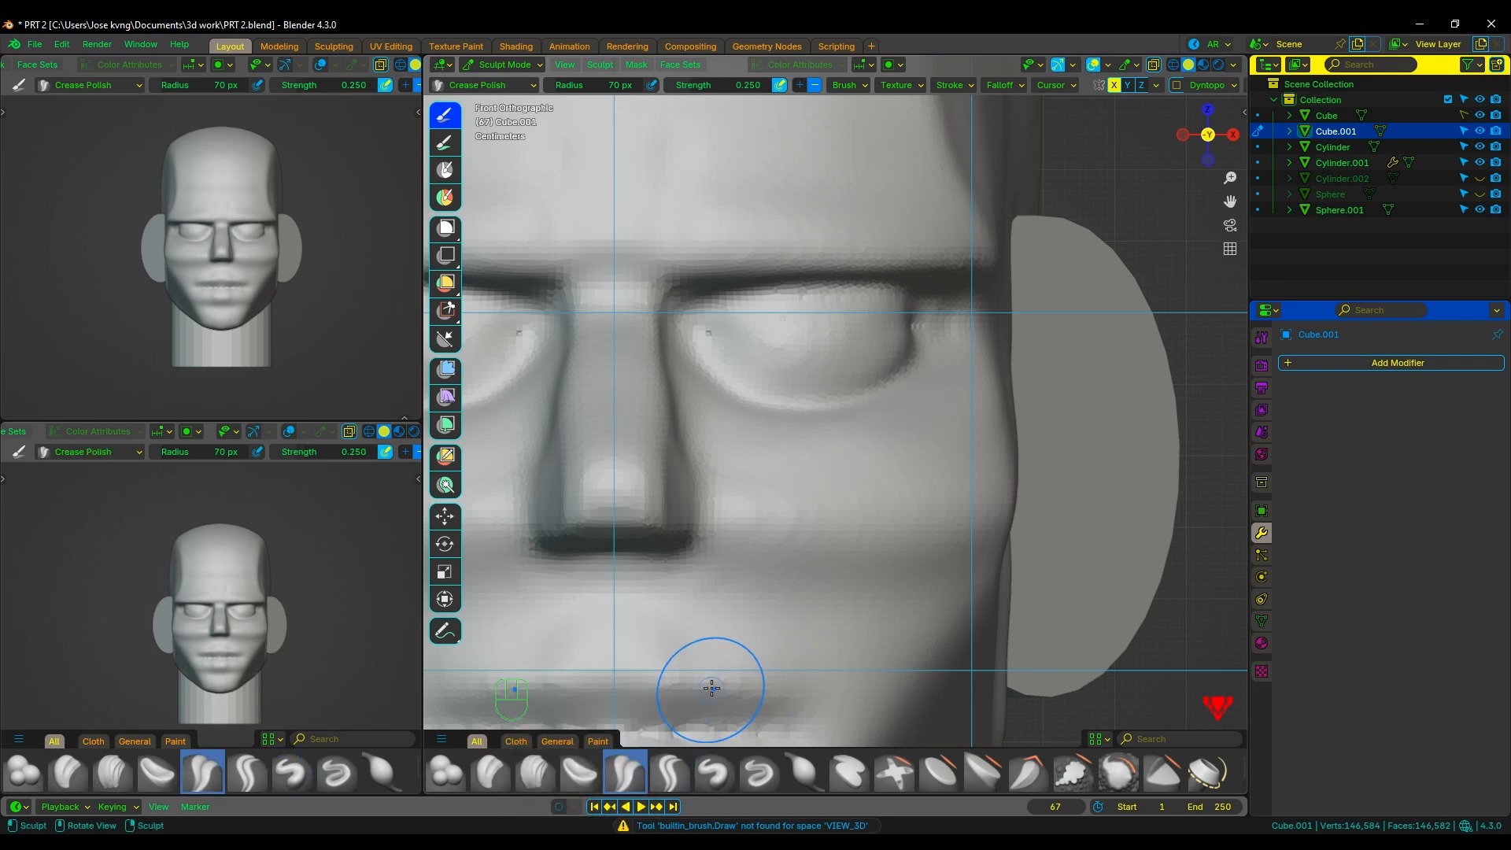
pyautogui.hotkey('ctrl', 's')
# Try the Clay Thumb and Blob brushes on the eye mound and undo the test strokes.
pyautogui.scroll(-2, 758, 573)
pyautogui.scroll(3, 759, 573)
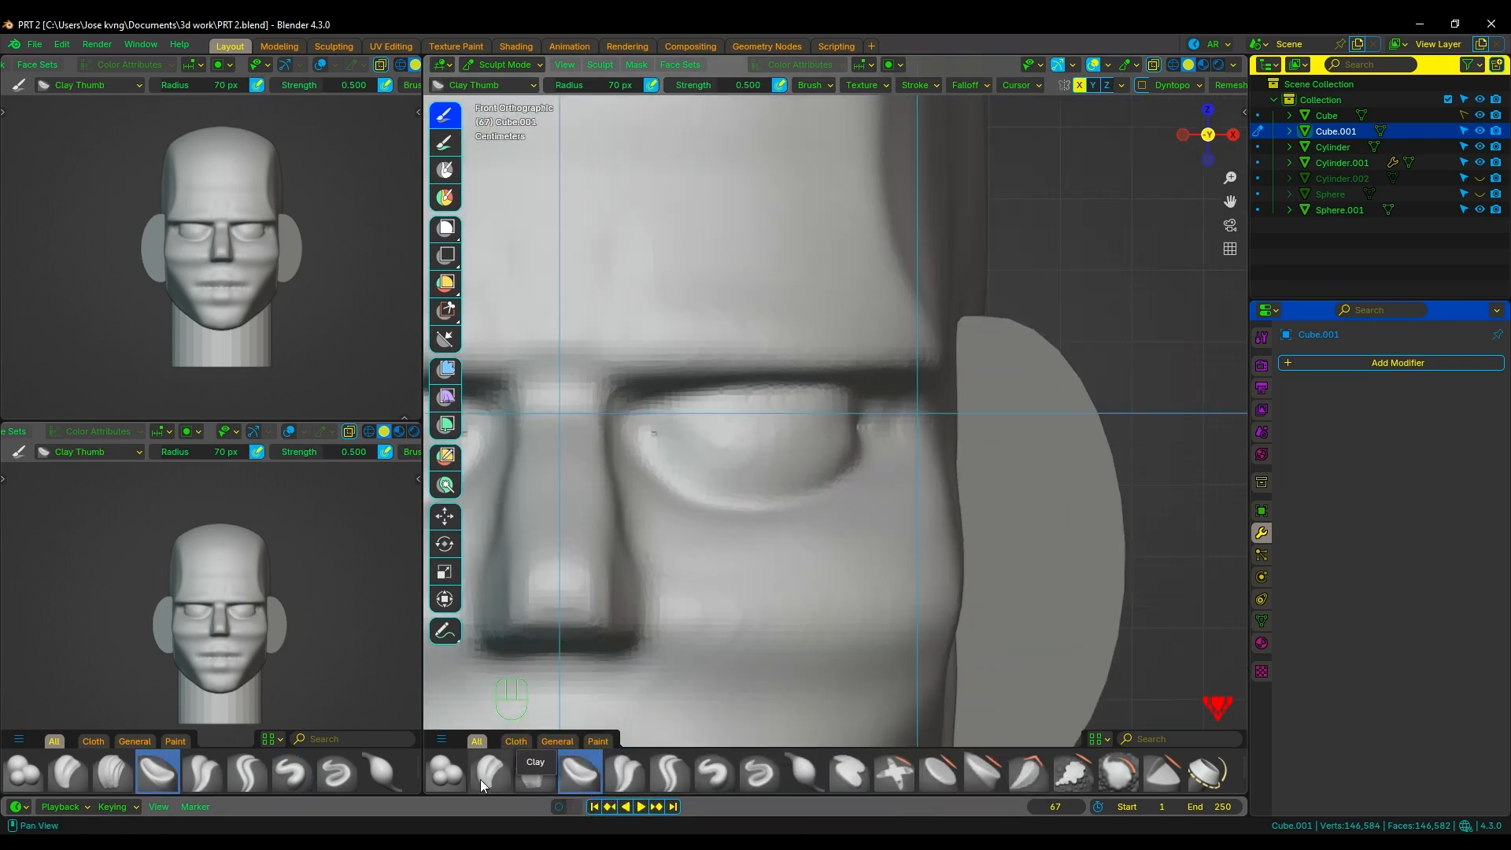
pyautogui.hotkey('ctrl', 'z')
pyautogui.hotkey('ctrl', 'z')
pyautogui.hotkey('ctrl', 'z')
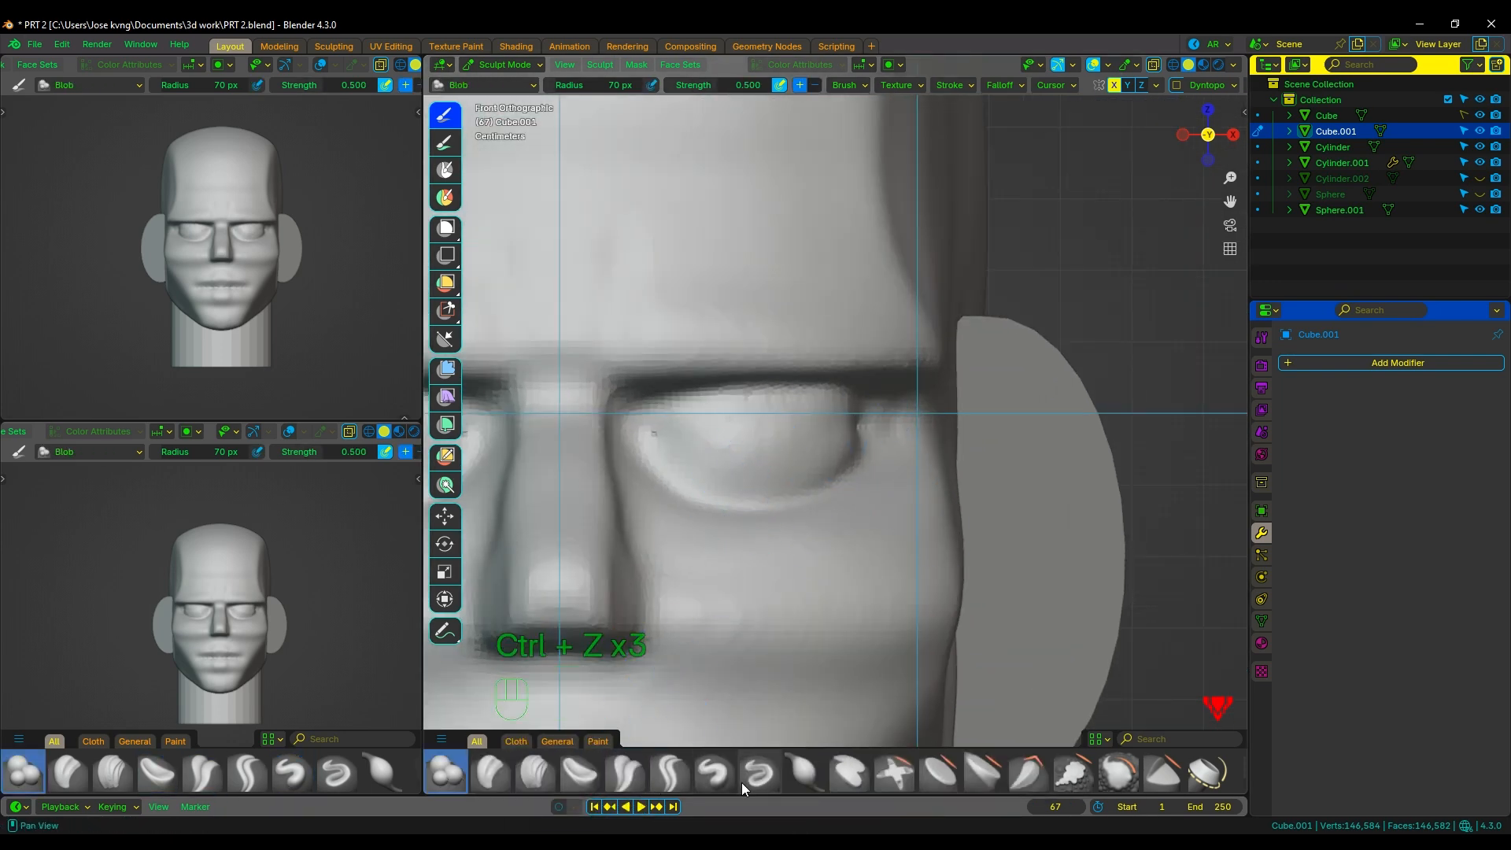
# Carve an opening between the eyelids over the eyeball with the Draw Sharp brush at 55 px radius.
pyautogui.click(758, 774)
pyautogui.hotkey('ctrl', 'z')
pyautogui.press('f')
pyautogui.click(752, 454)
pyautogui.moveTo(773, 447); pyautogui.dragTo(730, 452)
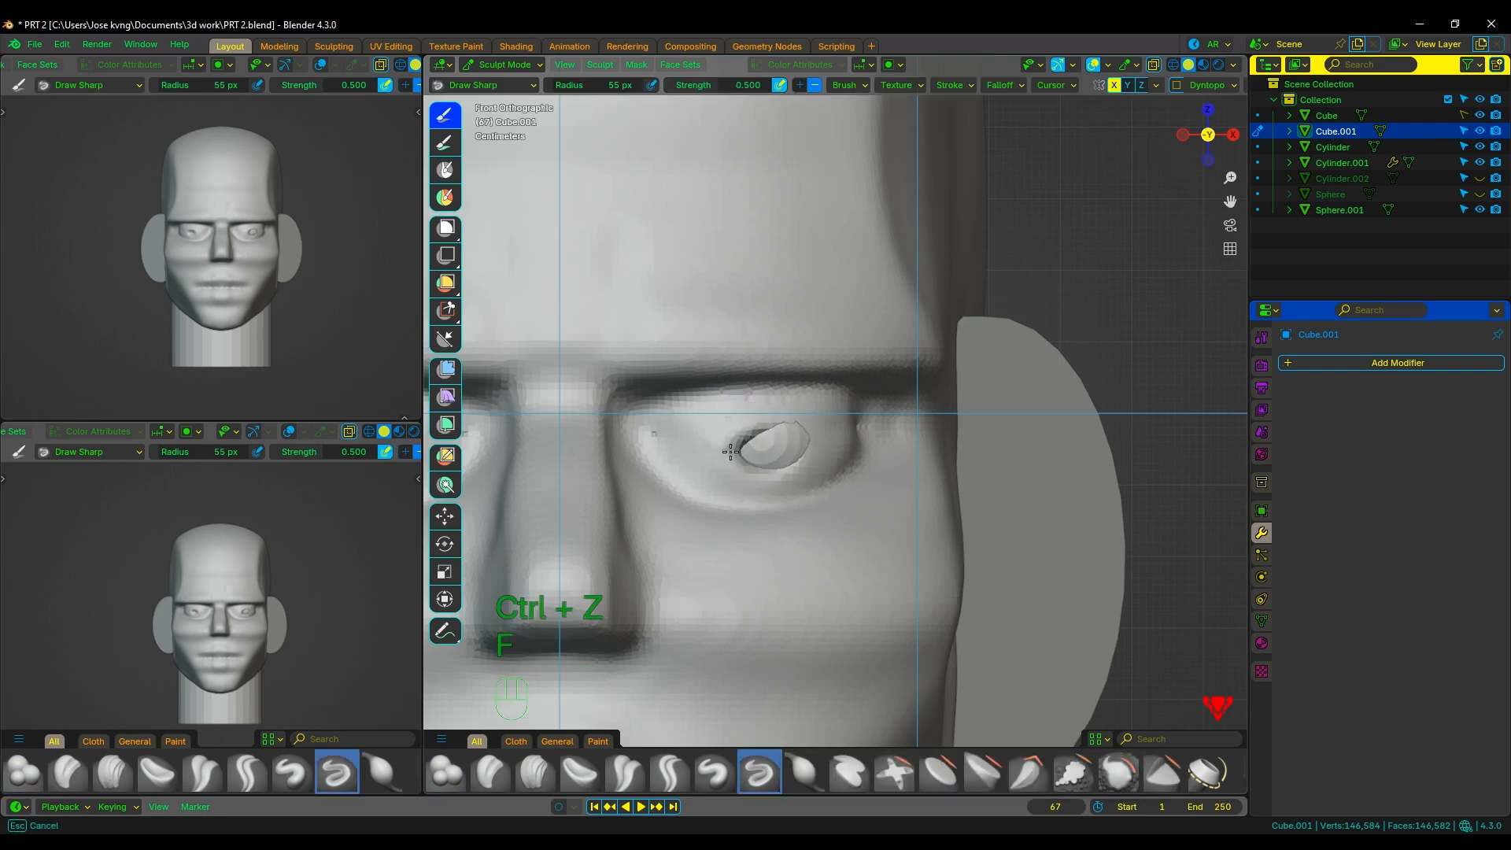
pyautogui.moveTo(812, 442)
pyautogui.mouseDown(button='middle')
pyautogui.moveTo(664, 488)
pyautogui.moveTo(759, 471)
pyautogui.moveTo(795, 442)
pyautogui.mouseUp(button='middle')
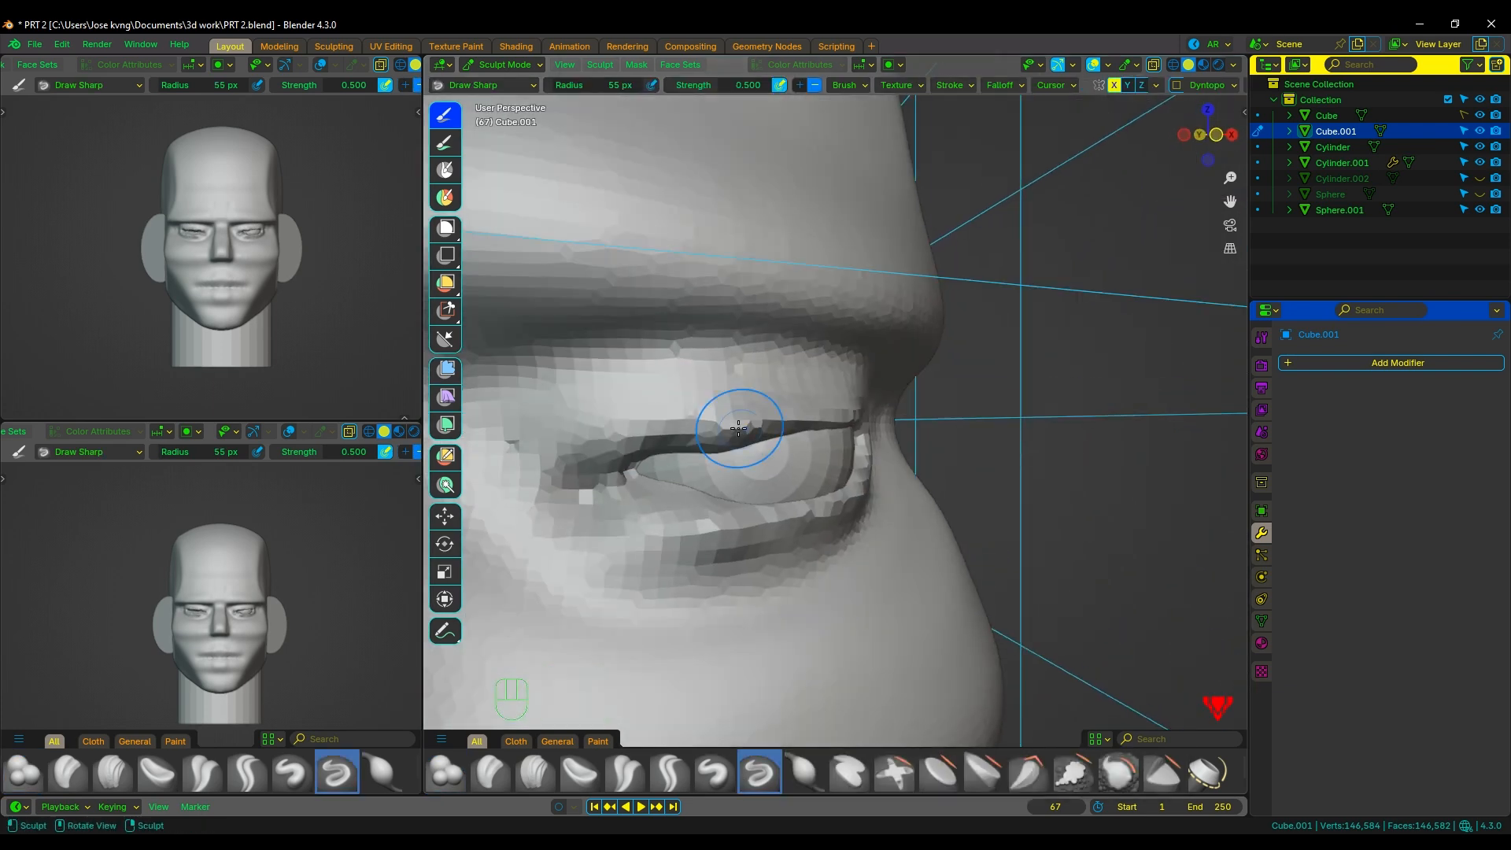
pyautogui.moveTo(739, 422); pyautogui.dragTo(529, 510)
pyautogui.moveTo(634, 484)
pyautogui.mouseDown(button='middle')
pyautogui.moveTo(598, 488)
pyautogui.moveTo(759, 513)
pyautogui.moveTo(855, 460)
pyautogui.moveTo(790, 437)
pyautogui.mouseUp(button='middle')
# Smooth the eyelid edges and carve the corners of the eye opening deeper with Draw Sharp.
pyautogui.hotkey('shift', 's')
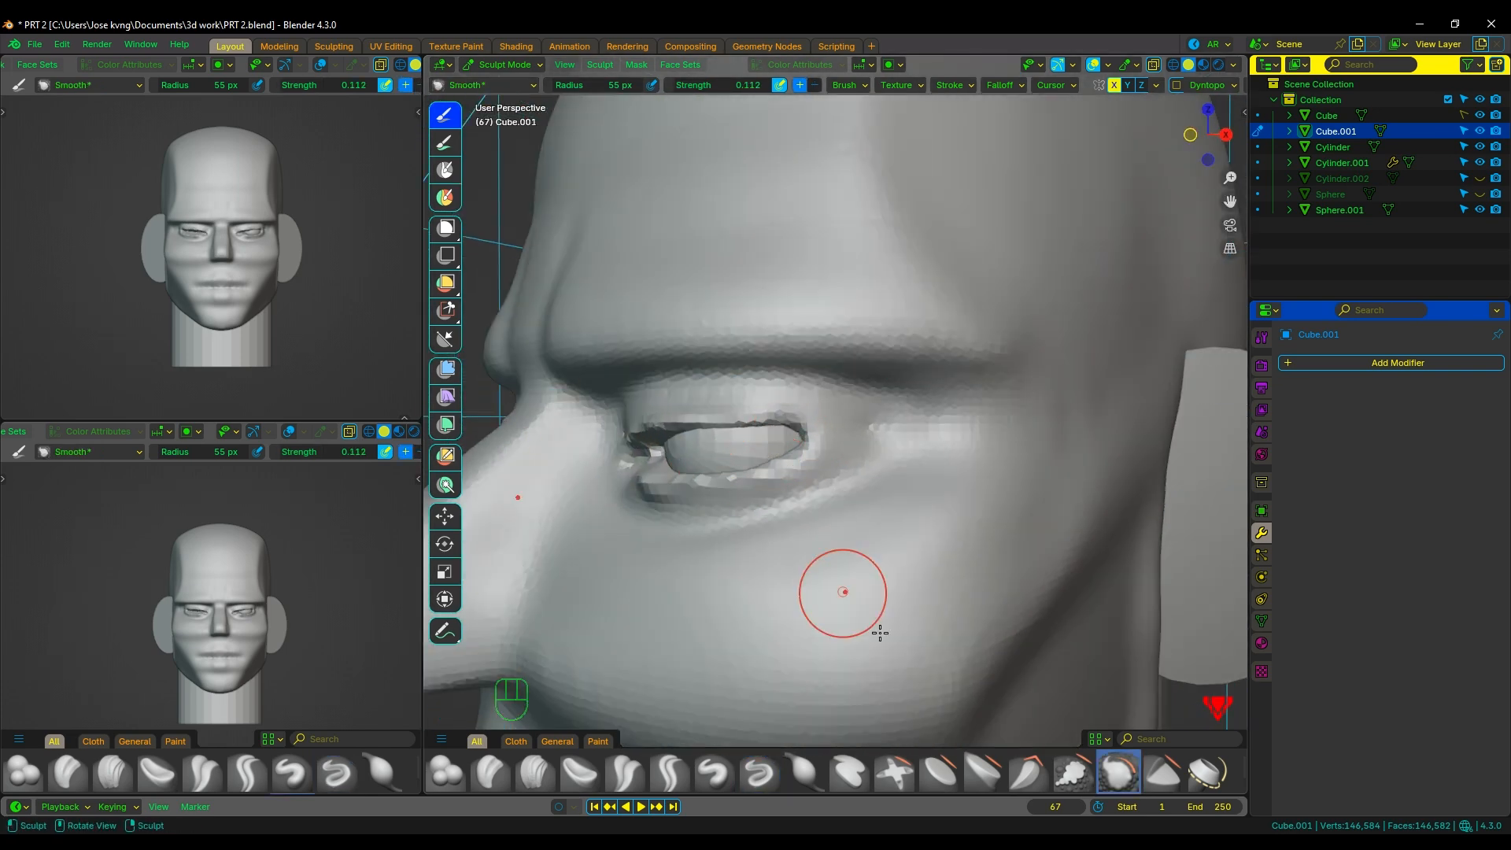
pyautogui.click(760, 771)
pyautogui.scroll(3, 841, 457)
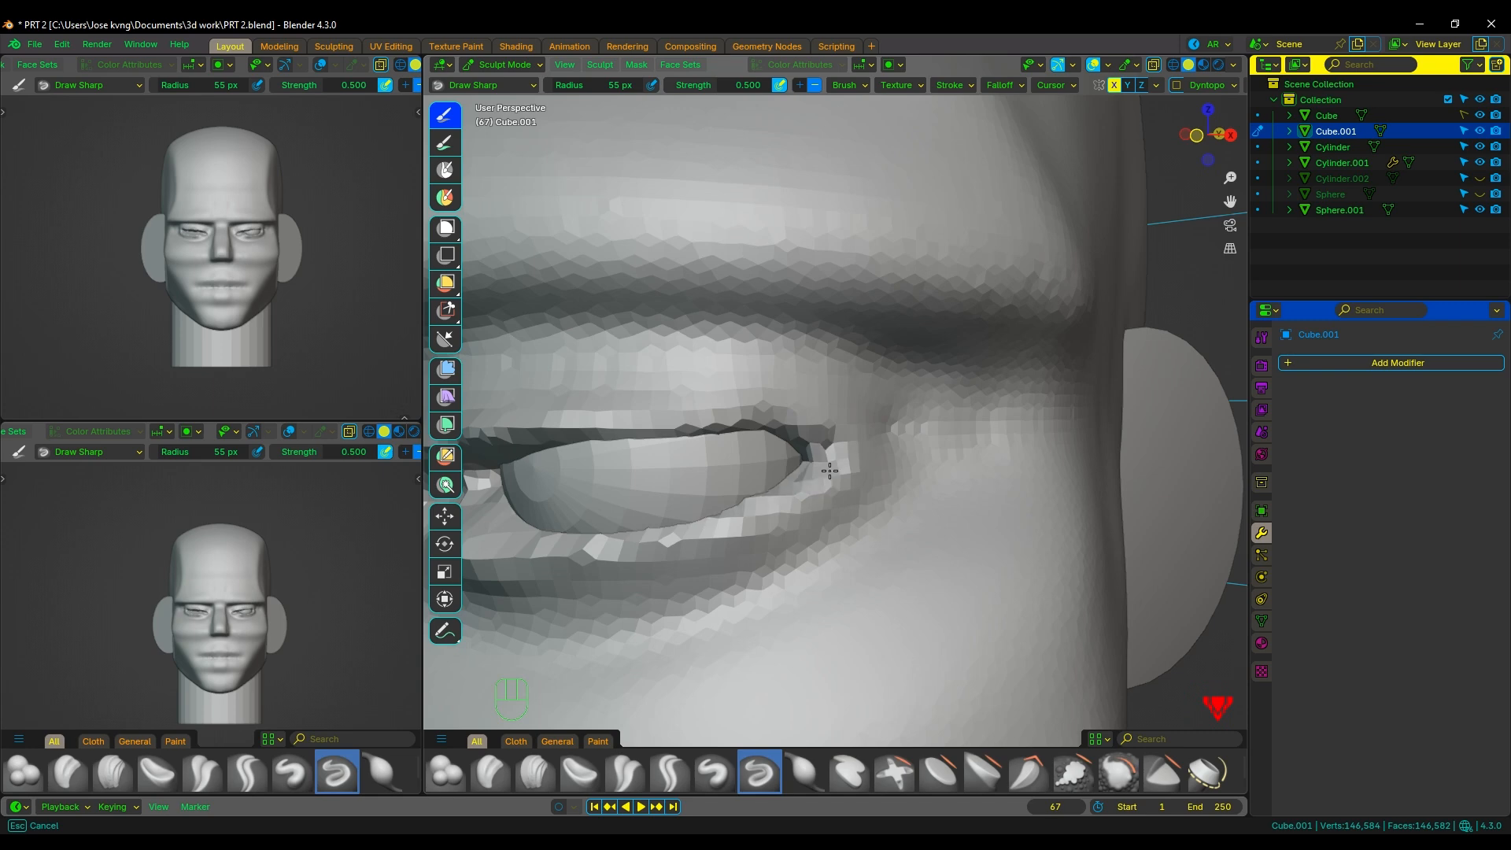
pyautogui.keyDown('alt'); pyautogui.moveTo(829, 471); pyautogui.dragTo(738, 428, button='middle'); pyautogui.keyUp('alt')
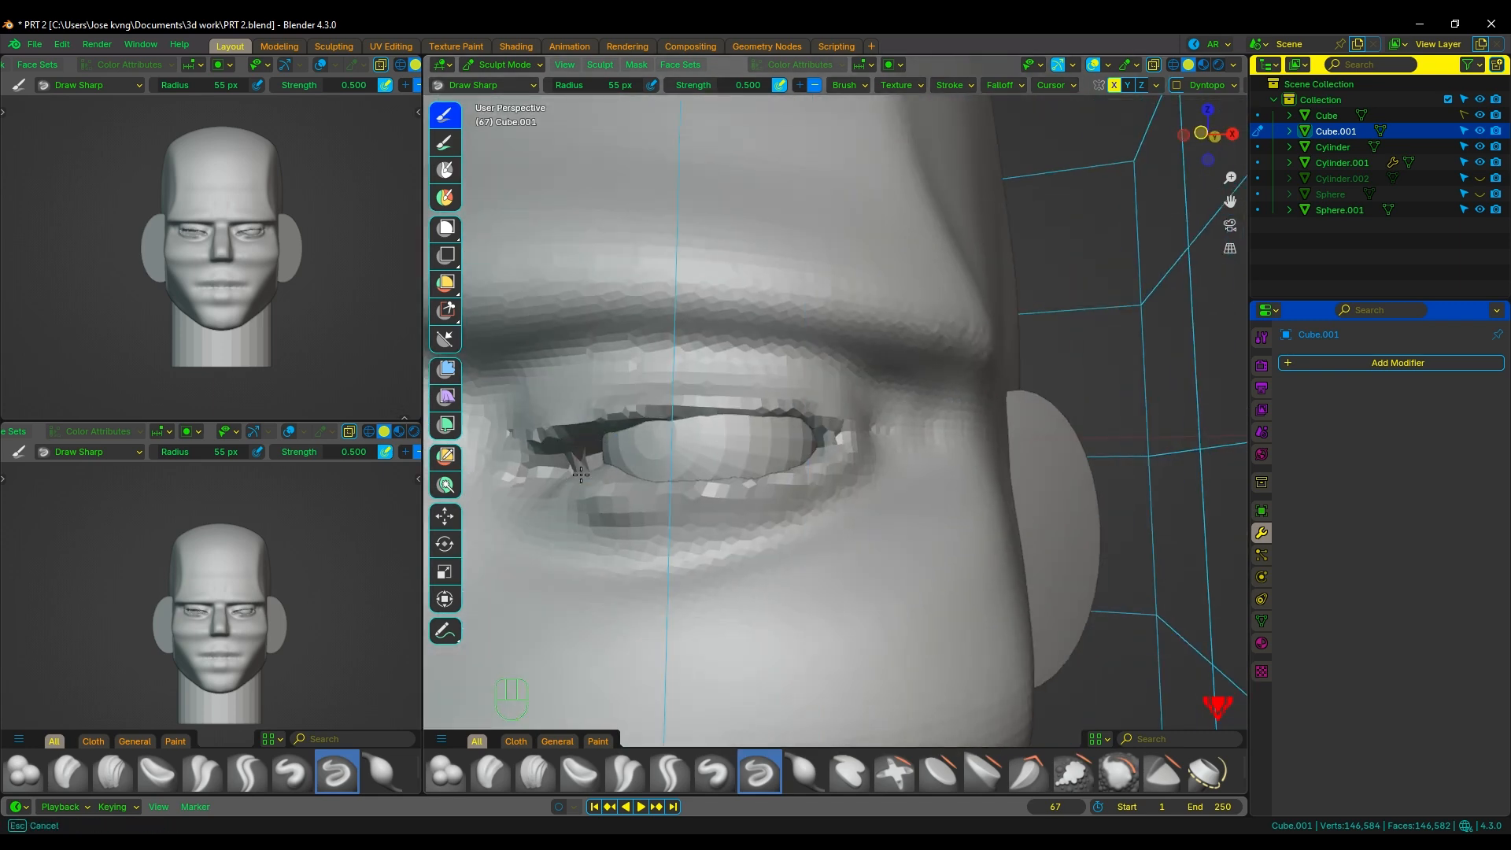
pyautogui.moveTo(581, 473)
pyautogui.mouseDown(button='middle')
pyautogui.moveTo(646, 515)
pyautogui.moveTo(729, 429)
pyautogui.mouseUp(button='middle')
# Reshape the eyelids around the opening with the Grab brush at 76 px radius and smooth them.
pyautogui.press('g')
pyautogui.press('f')
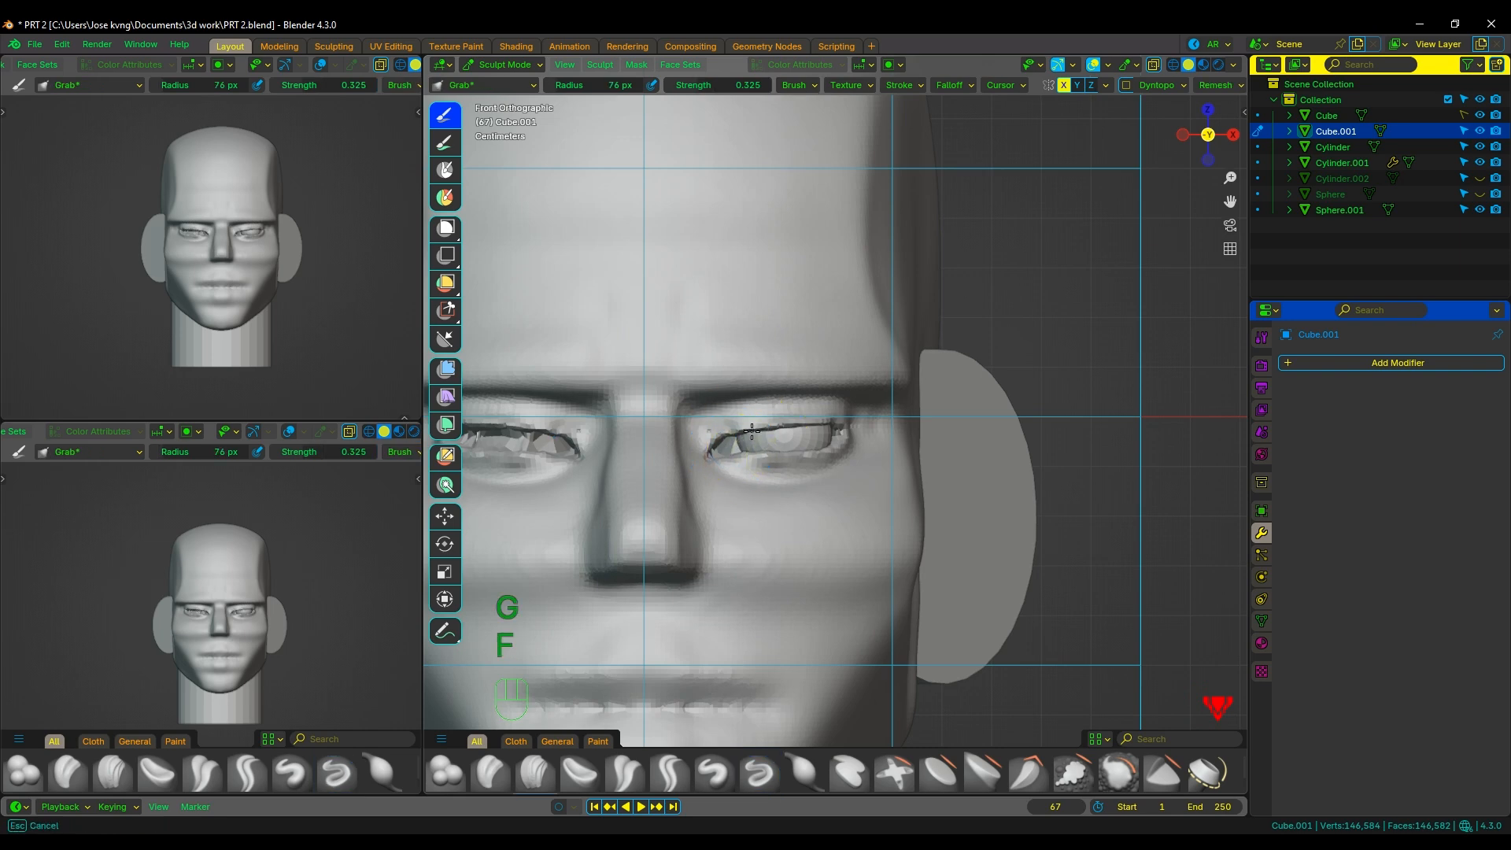
pyautogui.scroll(-3, 775, 471)
pyautogui.hotkey('shift', 's')
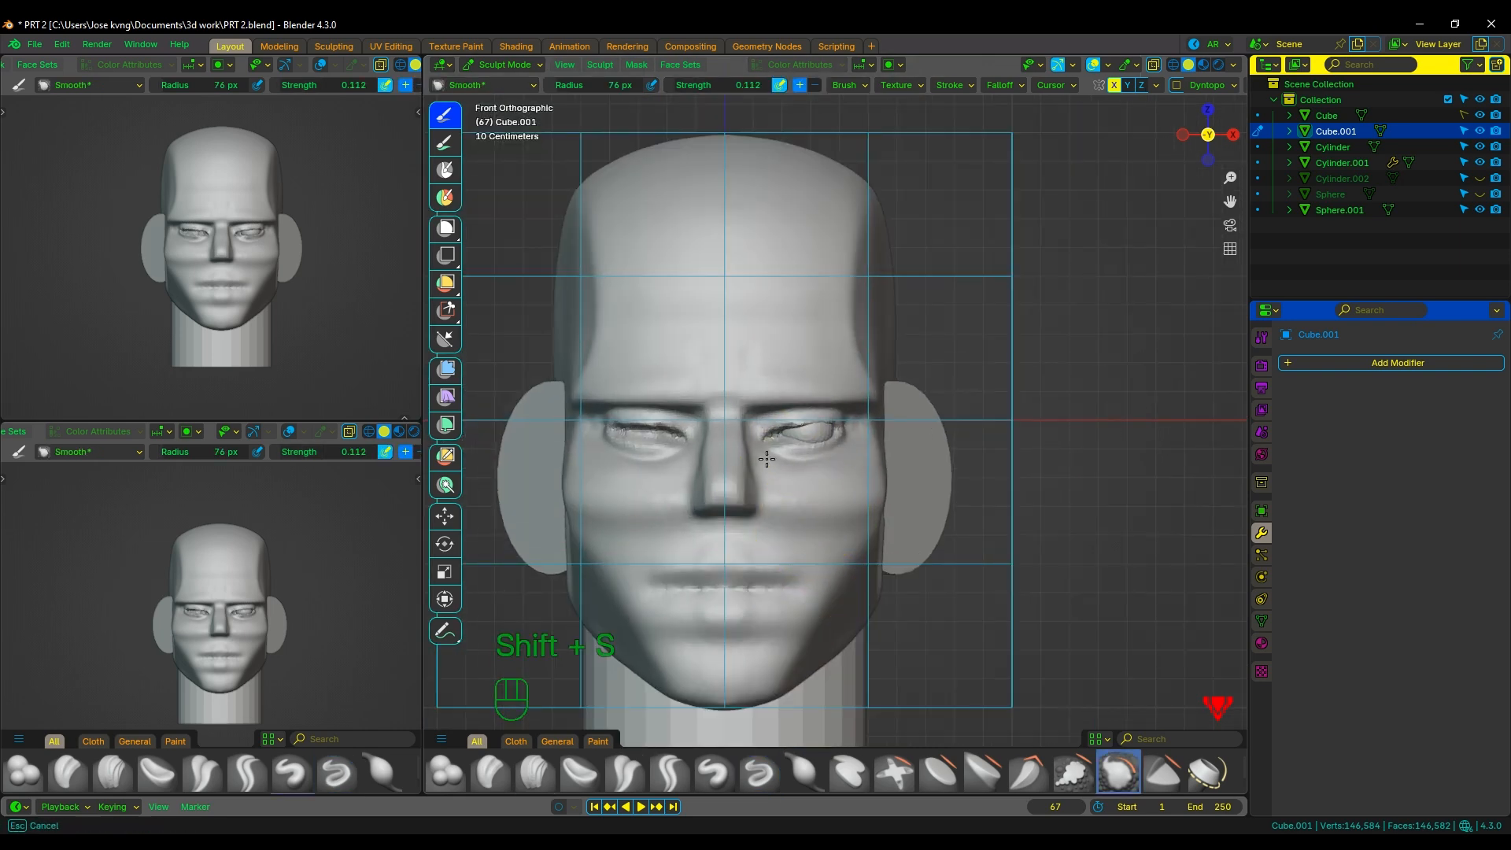
pyautogui.scroll(2, 834, 427)
pyautogui.keyDown('alt'); pyautogui.moveTo(818, 426); pyautogui.dragTo(850, 431, button='middle'); pyautogui.keyUp('alt')
# Hide the eyeball sphere and return to sculpting the head mesh.
pyautogui.hotkey('ctrl', 'Tab')
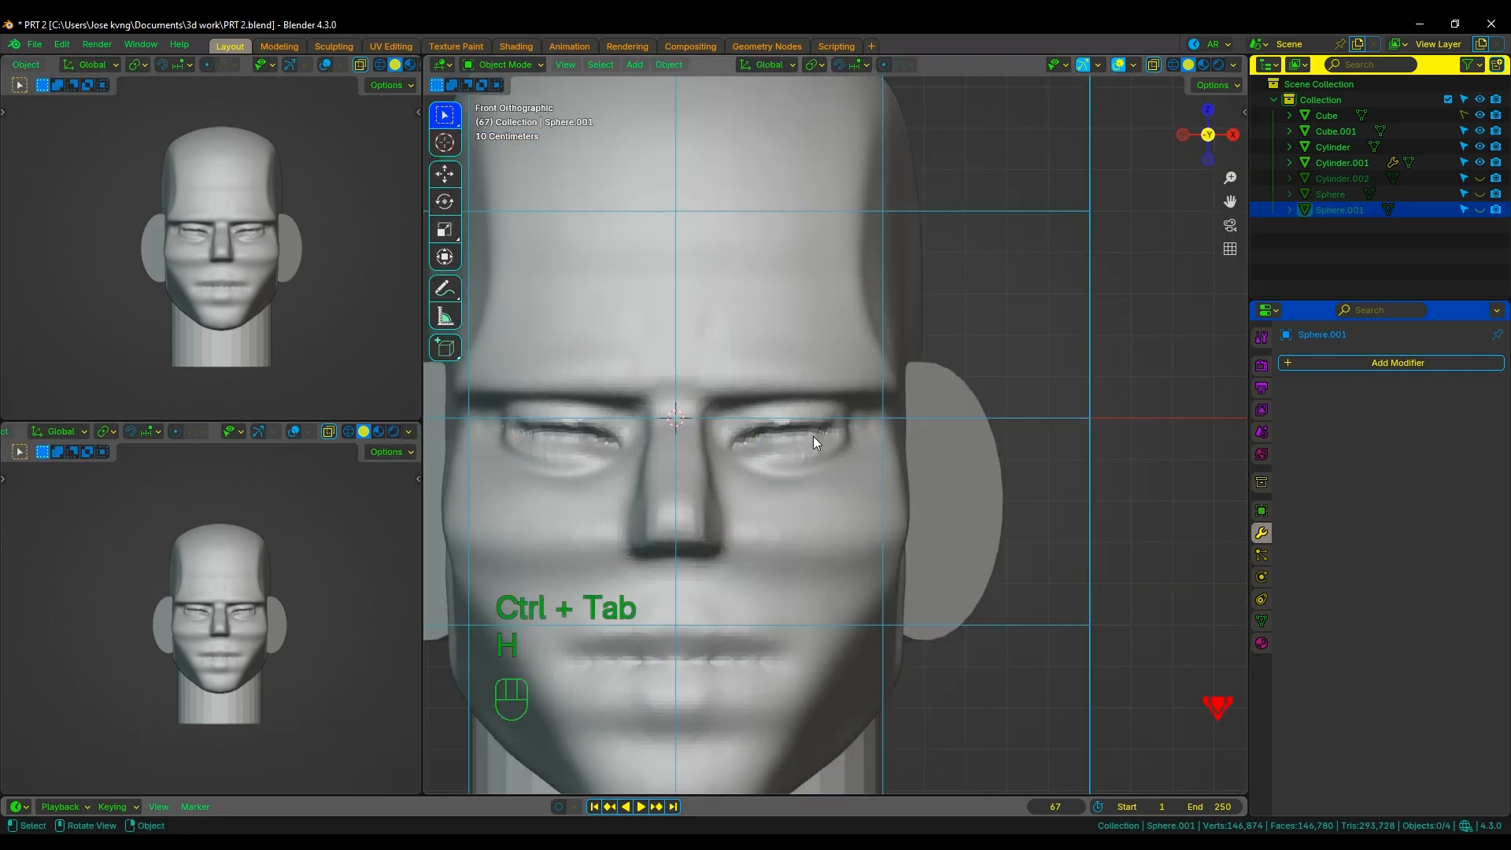
pyautogui.press('h')
pyautogui.hotkey('ctrl', 'Tab')
# Try to fill the carved eye opening with Clay Strips at 43 px radius and undo the stroke.
pyautogui.scroll(1, 815, 437)
pyautogui.press('c')
pyautogui.press('f')
pyautogui.hotkey('ctrl', 'z')
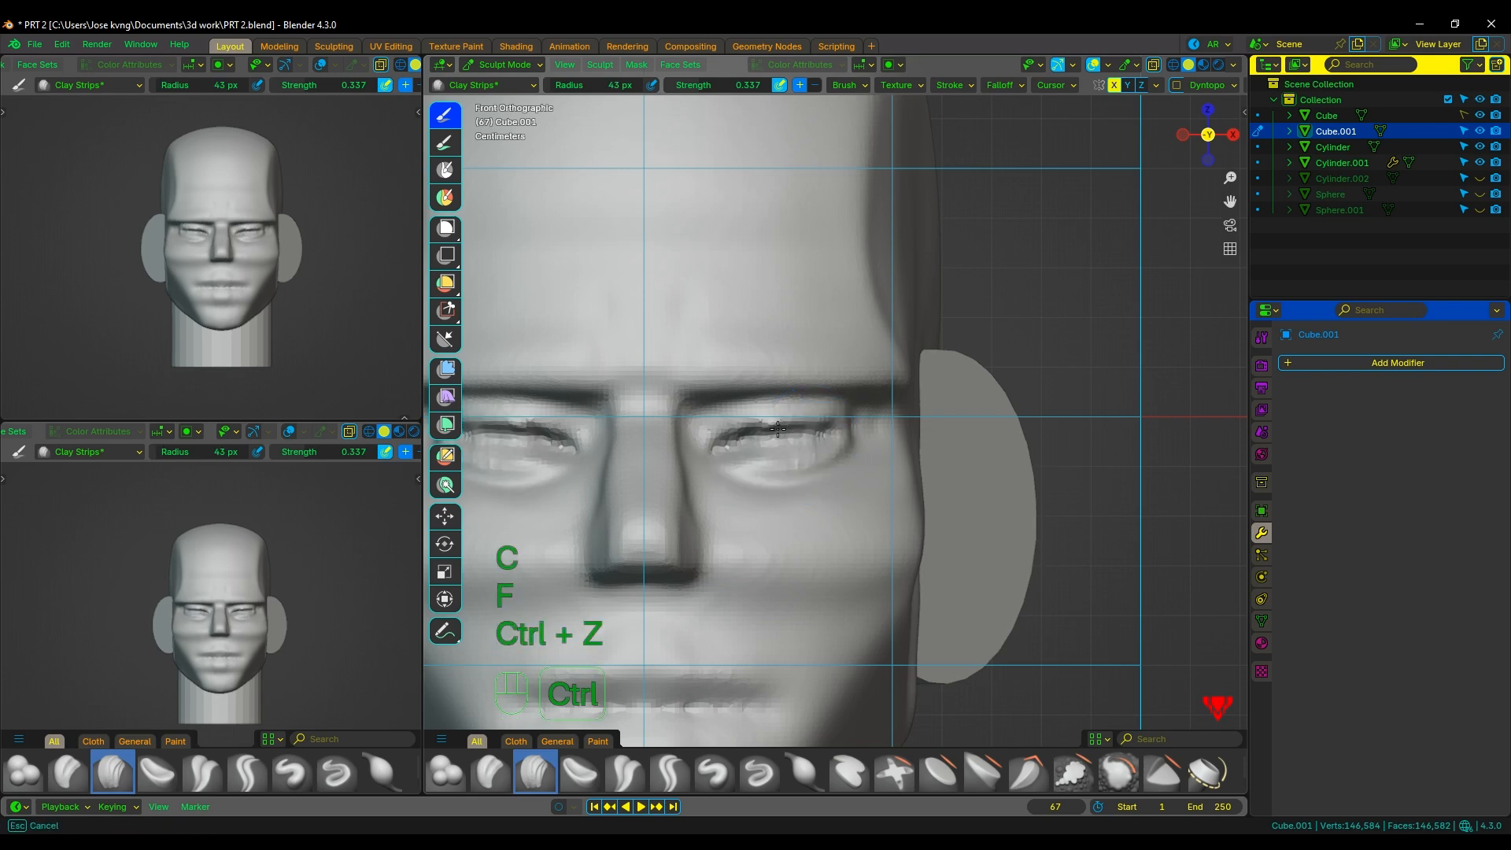
# Smooth away the carved eye opening and eyelids with the Smooth brush at 89 px radius and 0.462 strength.
pyautogui.hotkey('shift', 's')
pyautogui.press('f')
pyautogui.click(804, 438)
pyautogui.moveTo(794, 438); pyautogui.dragTo(744, 442)
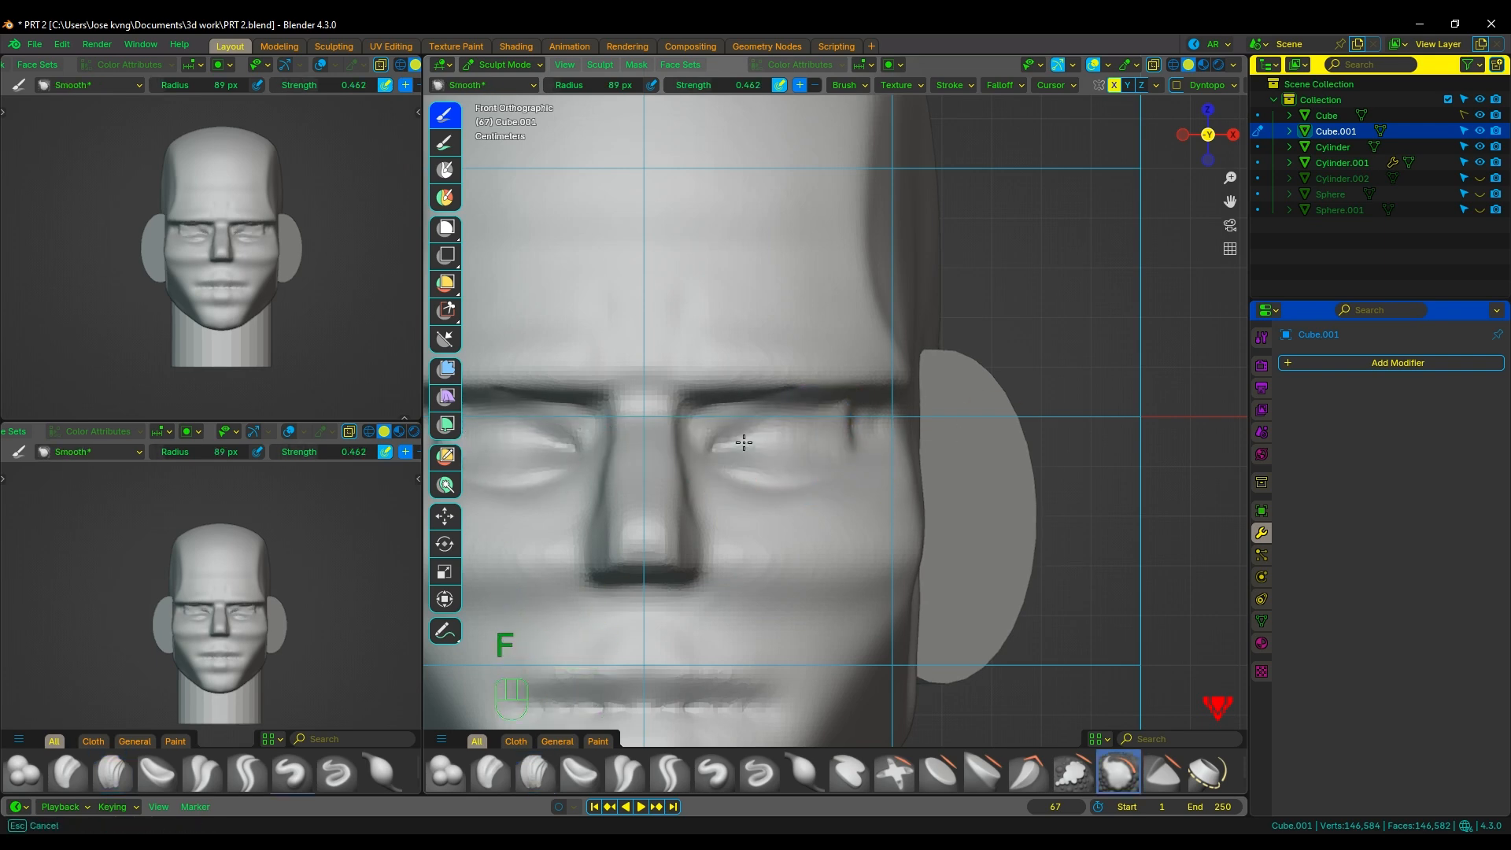
pyautogui.moveTo(867, 474); pyautogui.dragTo(836, 477, button='middle')
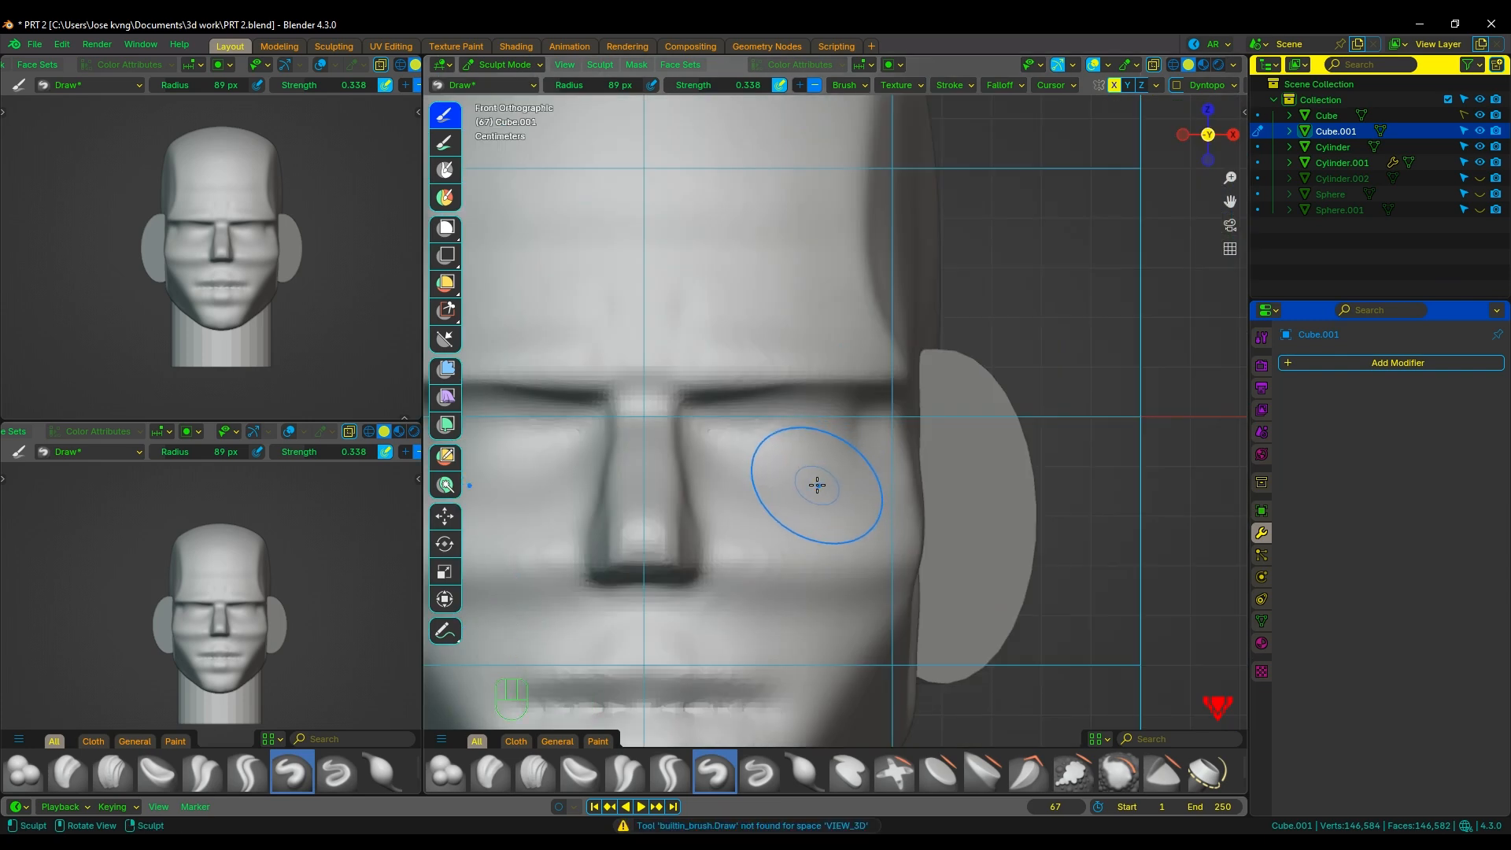
# Sculpt the flattened eye area below the brow with the Draw brush at 62 px radius.
pyautogui.press('f')
pyautogui.click(769, 449)
pyautogui.moveTo(768, 448); pyautogui.dragTo(836, 421)
pyautogui.scroll(-3, 836, 425)
pyautogui.keyDown('alt'); pyautogui.moveTo(889, 433); pyautogui.dragTo(934, 441, button='middle'); pyautogui.keyUp('alt')
pyautogui.scroll(3, 866, 433)
# Smooth the eye area below the brow, reducing the Smooth strength to 0.206, and save the file.
pyautogui.hotkey('shift', 's')
pyautogui.moveTo(795, 421); pyautogui.dragTo(834, 404)
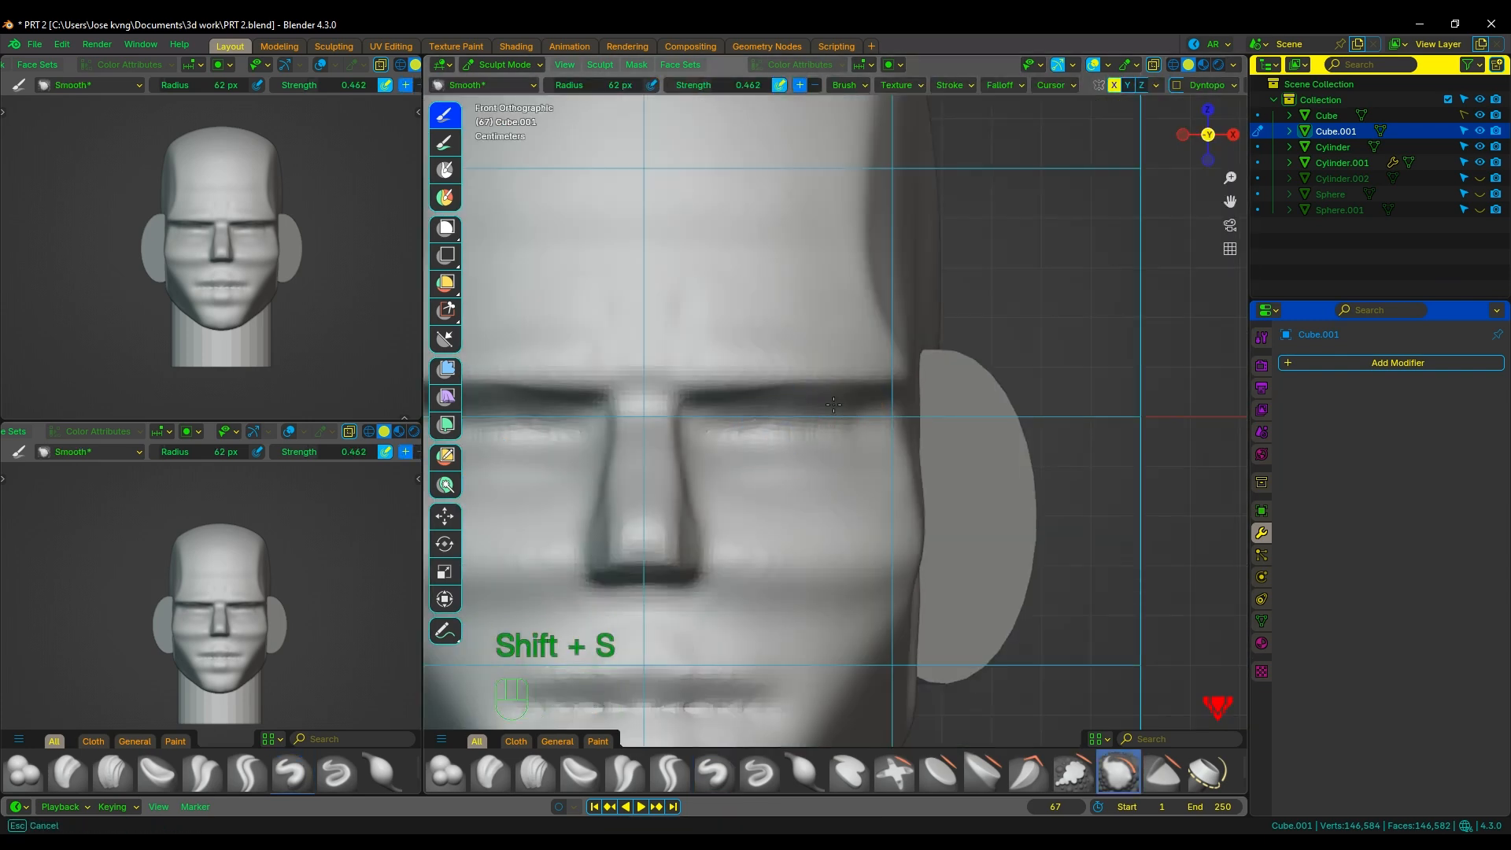
pyautogui.hotkey('ctrl', 'z')
pyautogui.rightClick(734, 419)
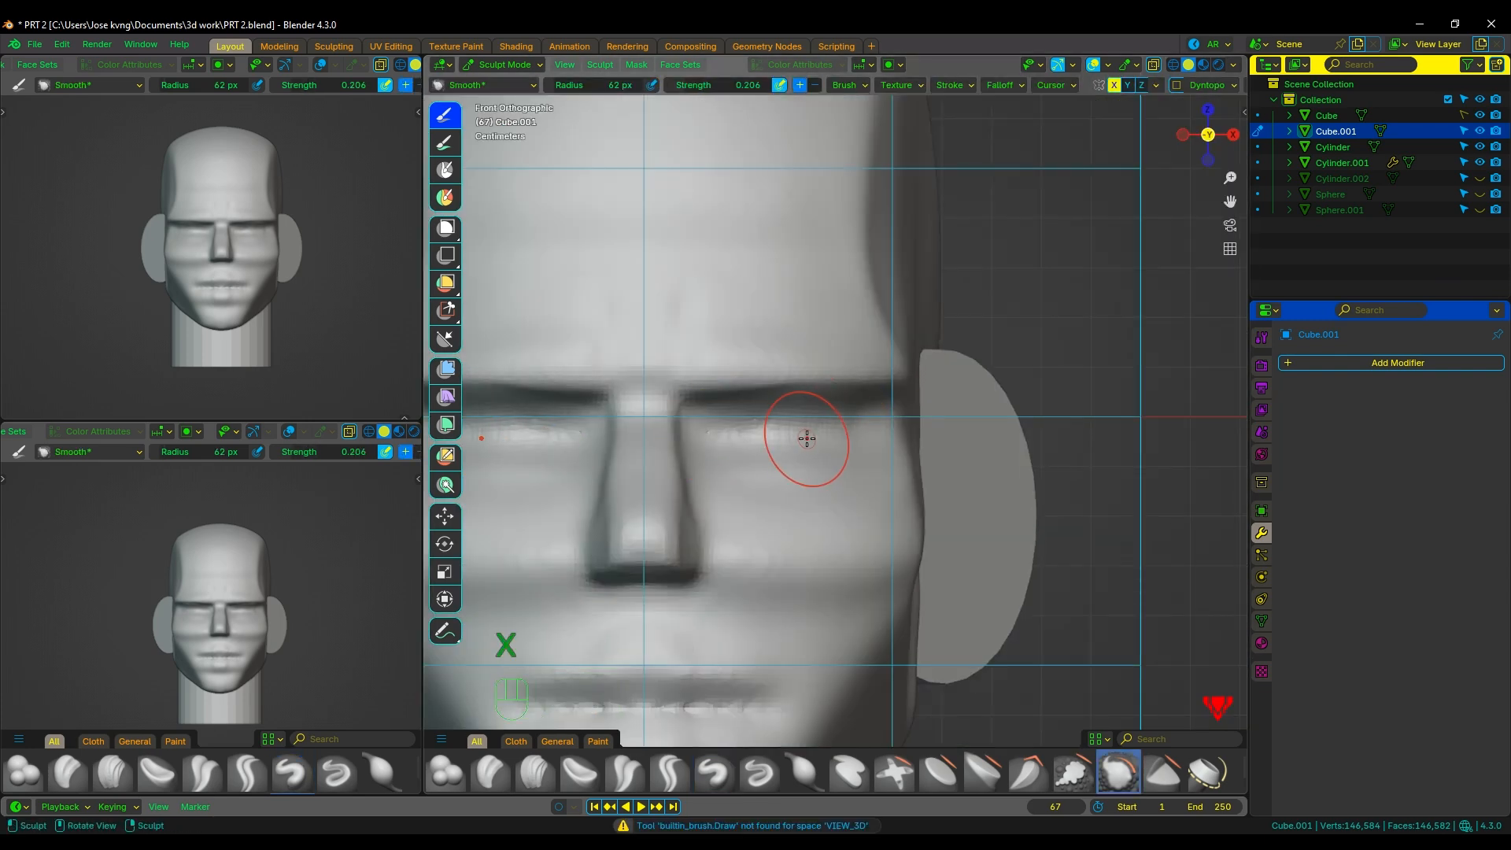
pyautogui.scroll(-1, 835, 445)
pyautogui.hotkey('ctrl', 's')
pyautogui.moveTo(806, 462); pyautogui.dragTo(771, 439, button='middle')
# Show the row of flat oval guides, try Clay Strips at 62 px radius over the eye, and undo it.
pyautogui.click(1480, 178)
pyautogui.scroll(2, 839, 425)
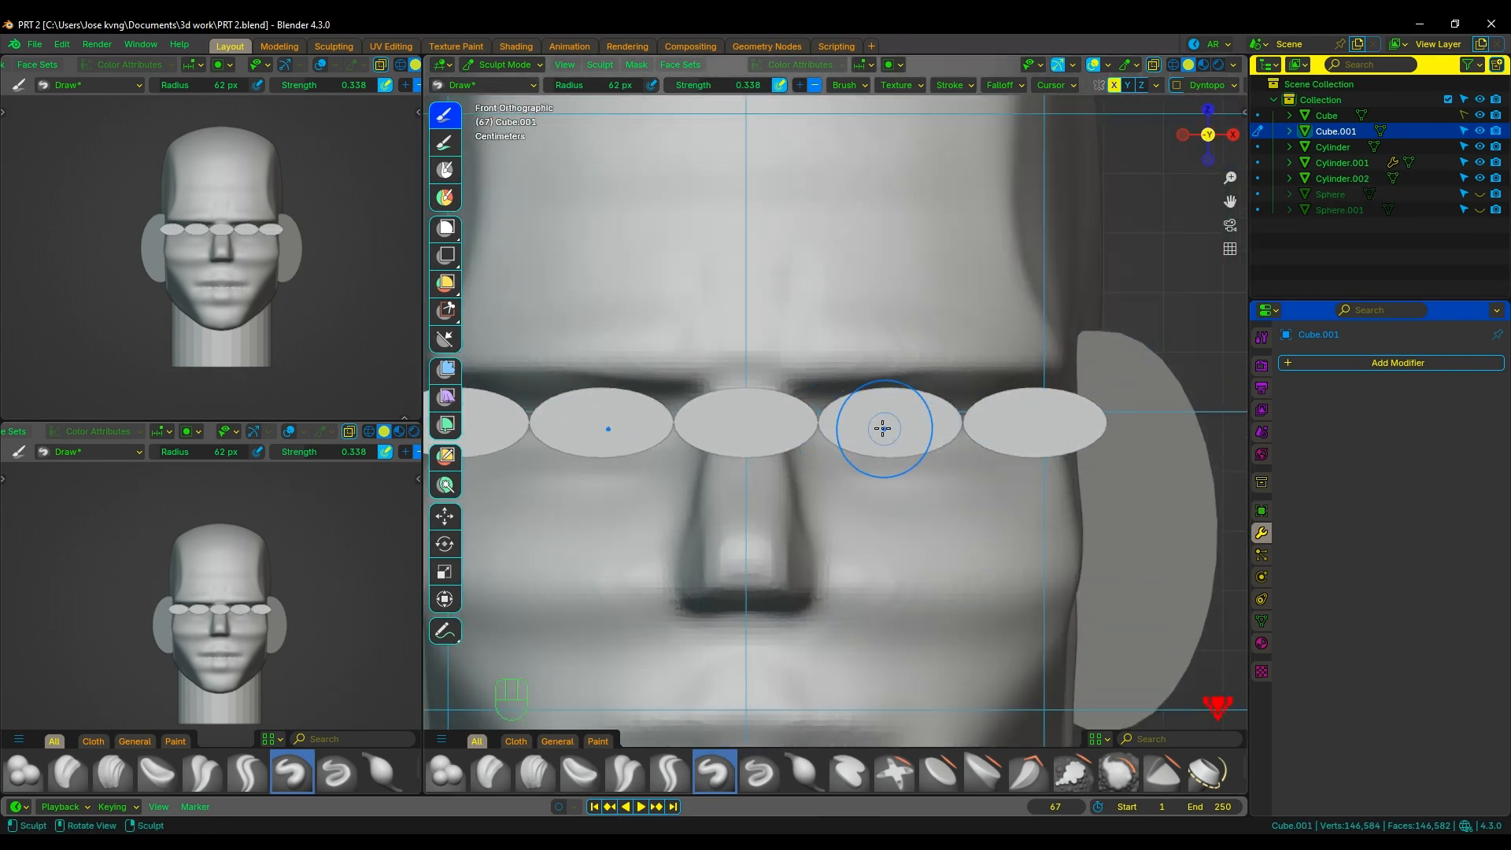
pyautogui.press('c')
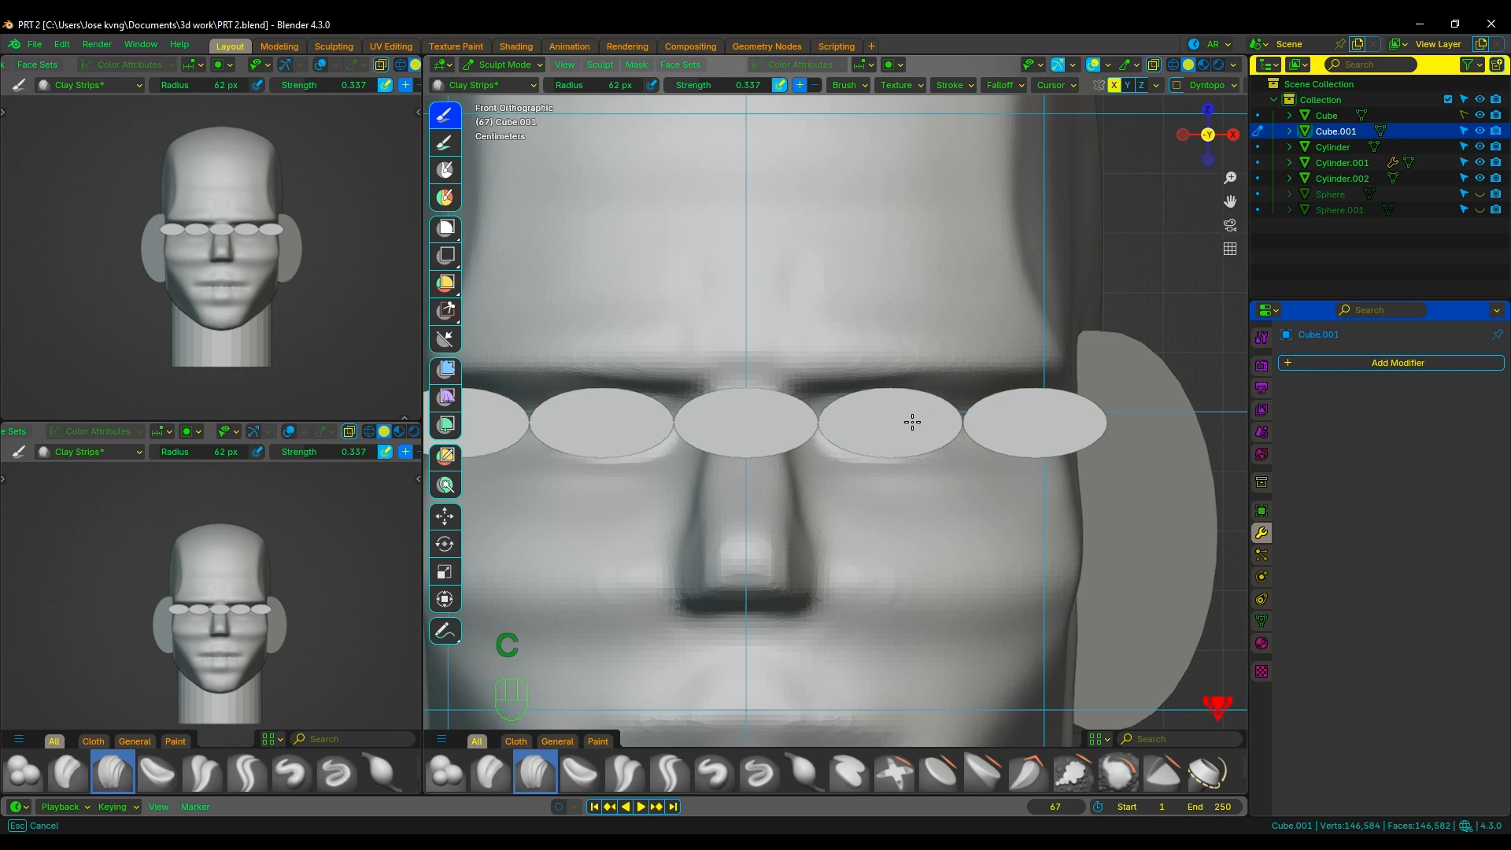
pyautogui.click(1479, 178)
pyautogui.hotkey('ctrl', 'z')
pyautogui.scroll(-1, 937, 413)
pyautogui.moveTo(1022, 413)
pyautogui.keyDown('alt'); pyautogui.mouseDown(button='middle')
pyautogui.moveTo(931, 411)
pyautogui.moveTo(1023, 411)
pyautogui.mouseUp(button='middle'); pyautogui.keyUp('alt')
# Mark the inner and outer eye corners with Clay Strips at 24 px radius against the oval guides, and hide the guides.
pyautogui.click(1480, 177)
pyautogui.scroll(2, 865, 423)
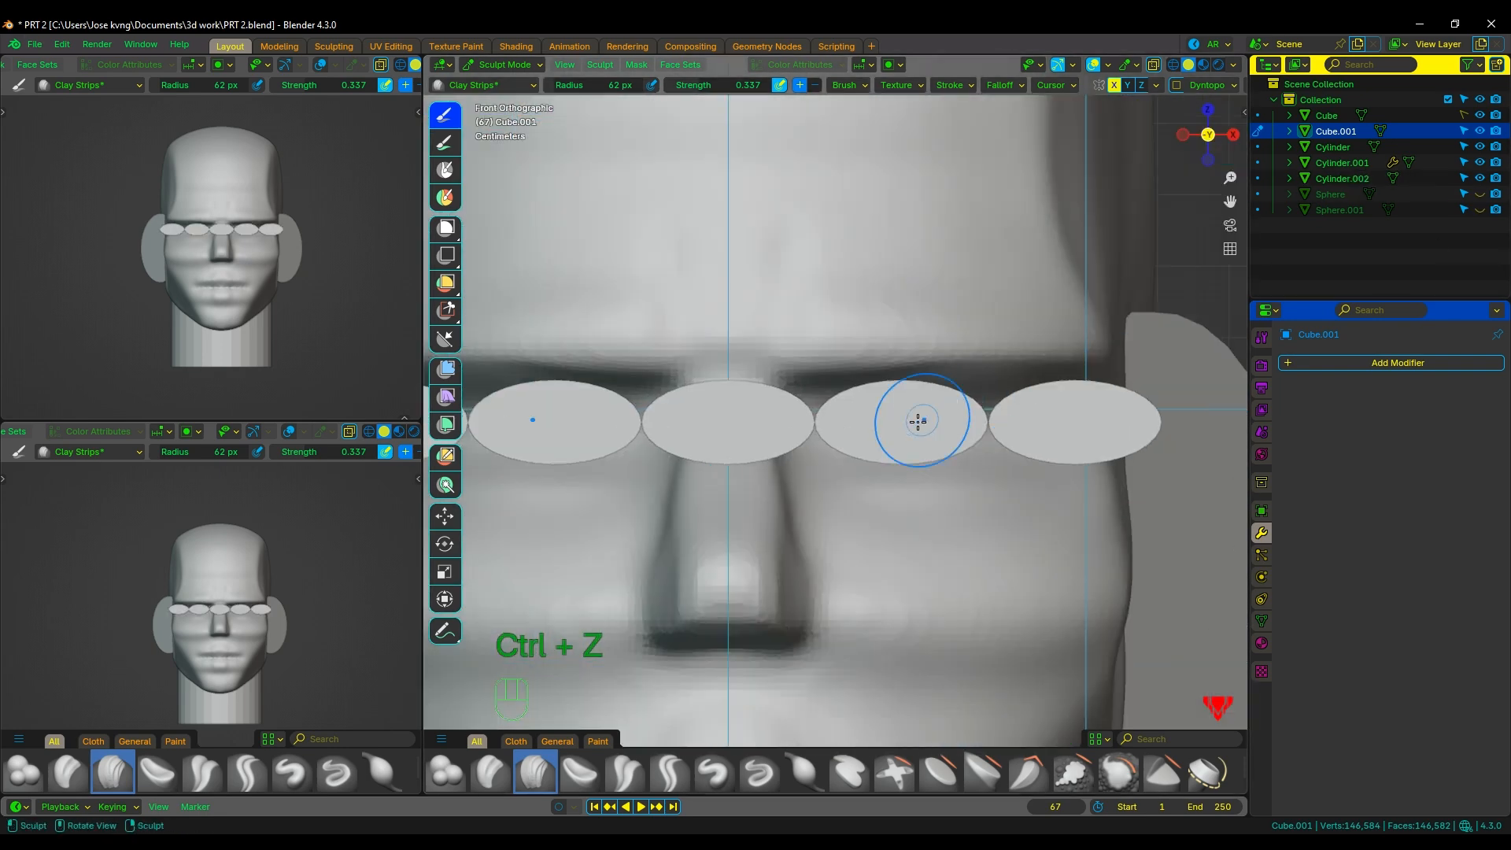
pyautogui.hotkey('ctrl', 'z')
pyautogui.scroll(4, 787, 440)
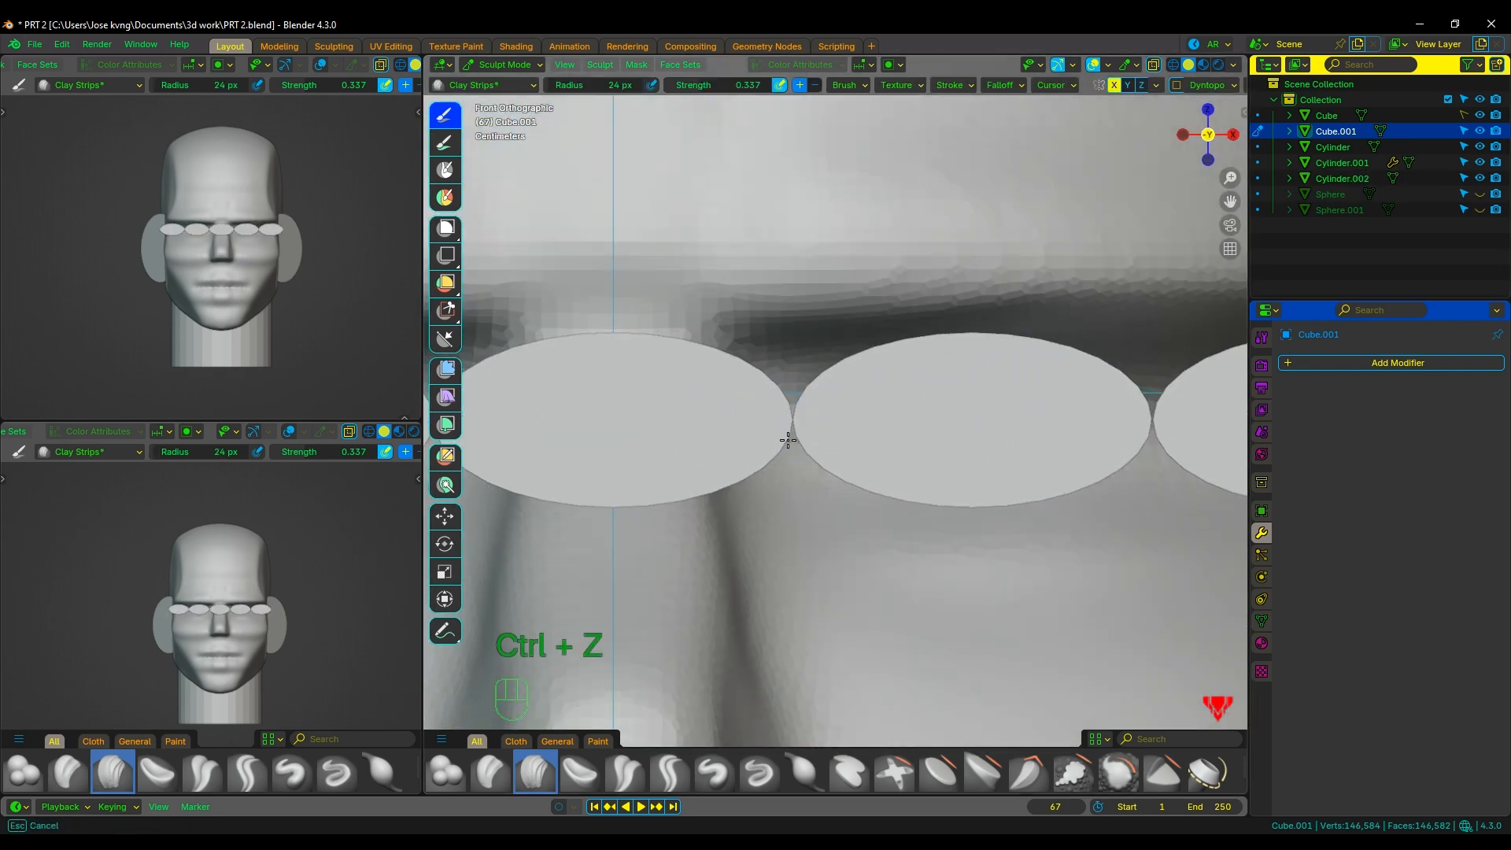
pyautogui.click(1479, 179)
# Build up the eye mound between the marked corners with Clay Strips at 65 px radius.
pyautogui.scroll(-3, 1012, 455)
pyautogui.press('f')
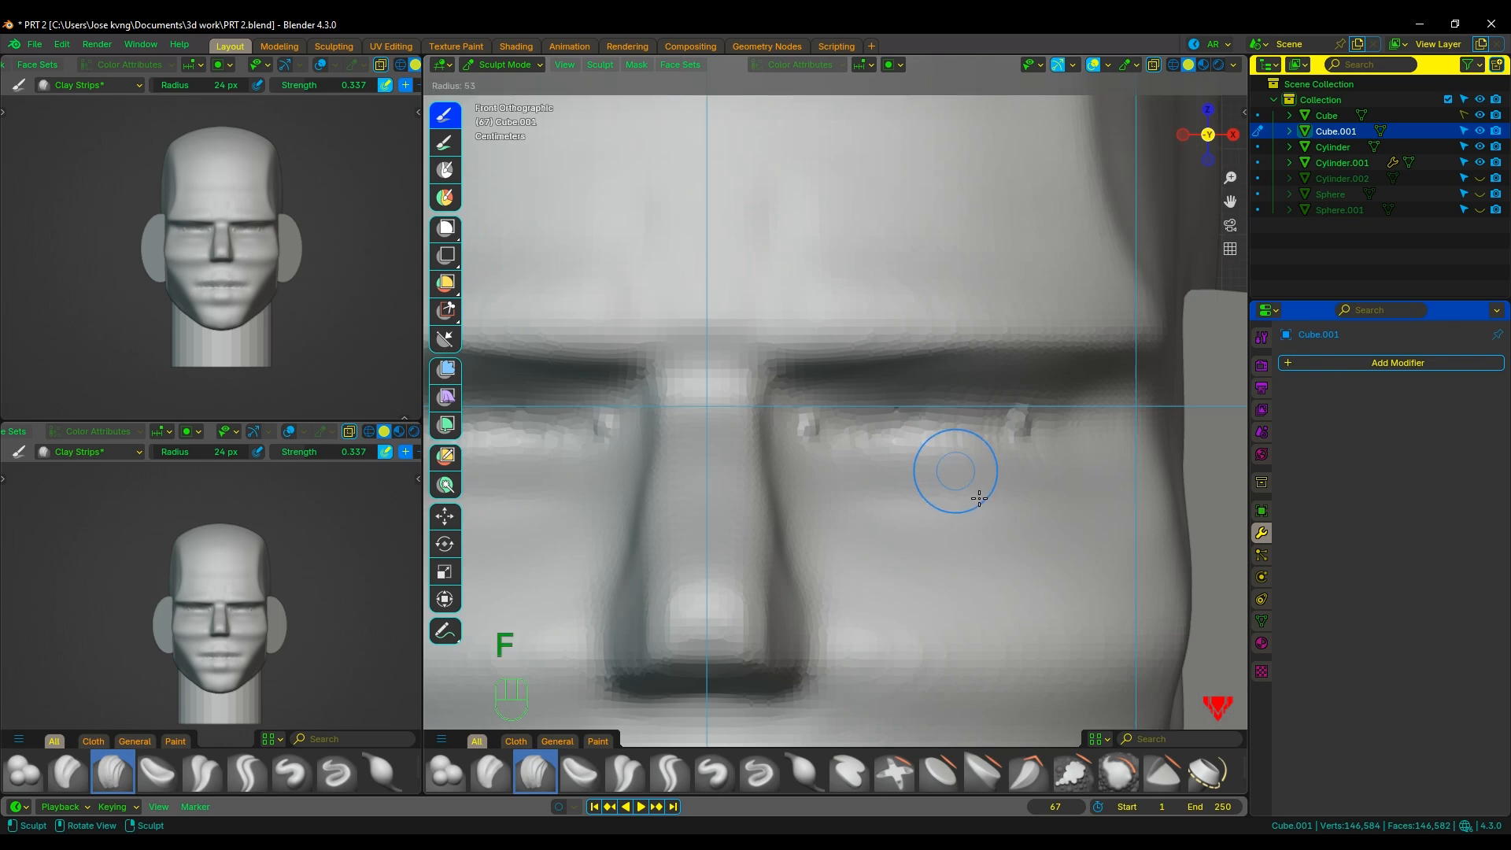
pyautogui.click(978, 499)
pyautogui.press('c')
pyautogui.press('f')
pyautogui.click(985, 506)
pyautogui.moveTo(975, 447)
pyautogui.mouseDown()
pyautogui.moveTo(843, 438)
pyautogui.moveTo(889, 443)
pyautogui.mouseUp()
pyautogui.moveTo(889, 442); pyautogui.dragTo(956, 431, button='middle')
pyautogui.hotkey('ctrl', 'z')
pyautogui.scroll(-2, 955, 431)
pyautogui.moveTo(955, 431)
pyautogui.mouseDown()
pyautogui.moveTo(836, 438)
pyautogui.moveTo(936, 434)
pyautogui.mouseUp()
pyautogui.moveTo(936, 434)
pyautogui.mouseDown(button='middle')
pyautogui.moveTo(810, 459)
pyautogui.moveTo(937, 463)
pyautogui.mouseUp(button='middle')
# Smooth the rebuilt eye mound and blend its corners into the face.
pyautogui.hotkey('shift', 's')
pyautogui.moveTo(804, 442); pyautogui.dragTo(796, 442)
pyautogui.moveTo(957, 440); pyautogui.dragTo(970, 450)
pyautogui.moveTo(970, 450)
pyautogui.keyDown('alt'); pyautogui.mouseDown(button='middle')
pyautogui.moveTo(730, 486)
pyautogui.moveTo(942, 466)
pyautogui.mouseUp(button='middle'); pyautogui.keyUp('alt')
pyautogui.scroll(1, 936, 472)
# Show the eyeball sphere and move it along X to line it up with the rebuilt eye mound.
pyautogui.click(1480, 210)
pyautogui.scroll(-3, 913, 453)
pyautogui.scroll(3, 910, 456)
pyautogui.hotkey('ctrl', 'Tab')
pyautogui.click(838, 469)
pyautogui.click(954, 451)
pyautogui.press('g')
pyautogui.press('x')
pyautogui.click(924, 462)
# Move the eyeball sphere along Y to fit it inside the eye mound and return to sculpting the head.
pyautogui.press('g')
pyautogui.press('y')
pyautogui.click(906, 465)
pyautogui.scroll(1, 942, 466)
pyautogui.click(936, 472)
pyautogui.hotkey('ctrl', 'Tab')
pyautogui.click(708, 536)
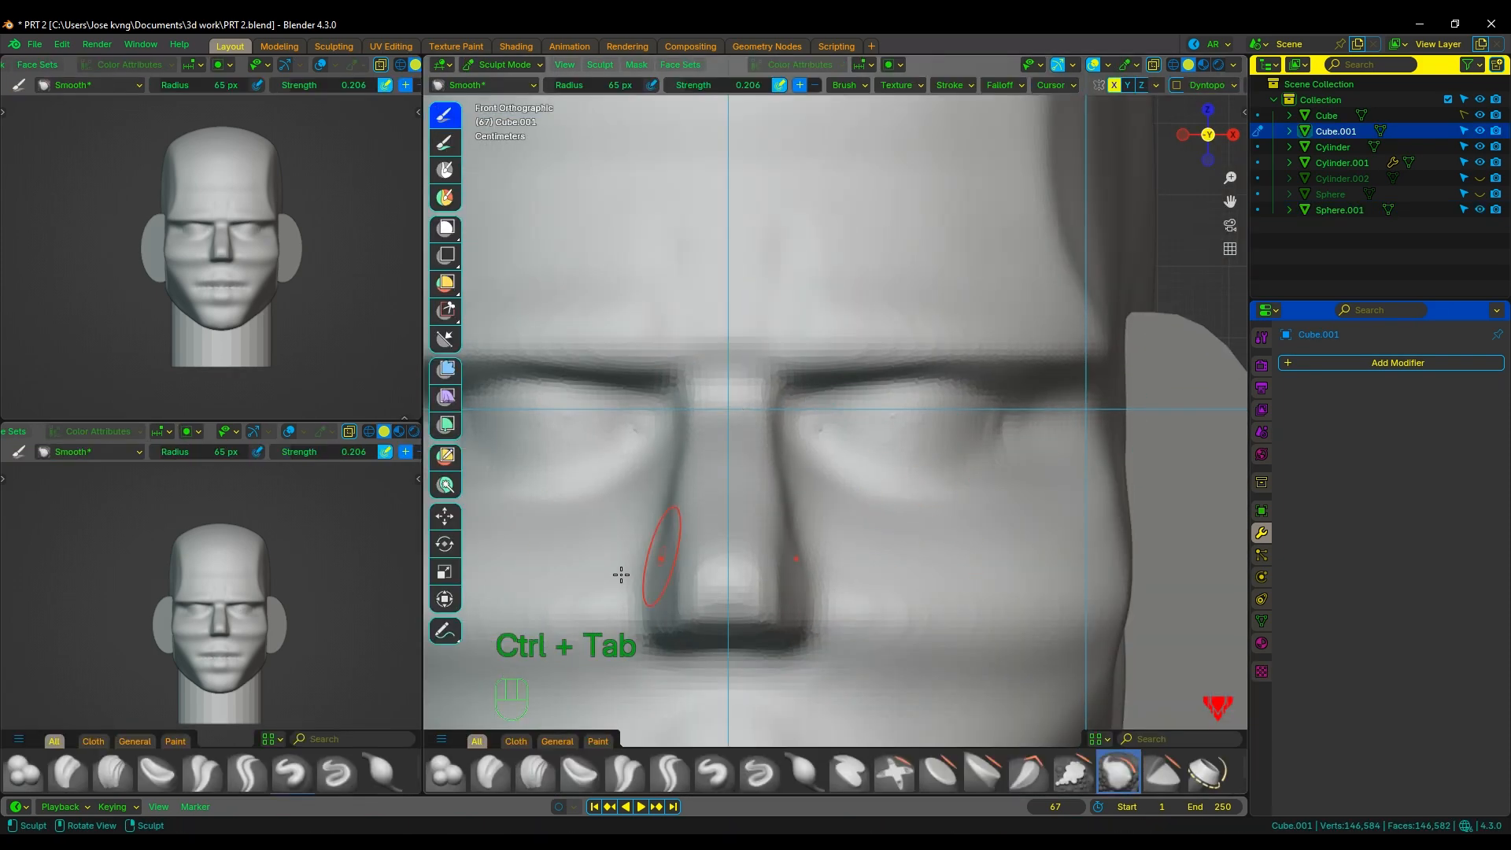
# Carve the eye opening over the eyeball from corner to corner with the Draw Sharp brush at 65 px radius.
pyautogui.click(759, 773)
pyautogui.scroll(3, 964, 472)
pyautogui.moveTo(964, 472)
pyautogui.mouseDown()
pyautogui.moveTo(894, 438)
pyautogui.moveTo(923, 435)
pyautogui.mouseUp()
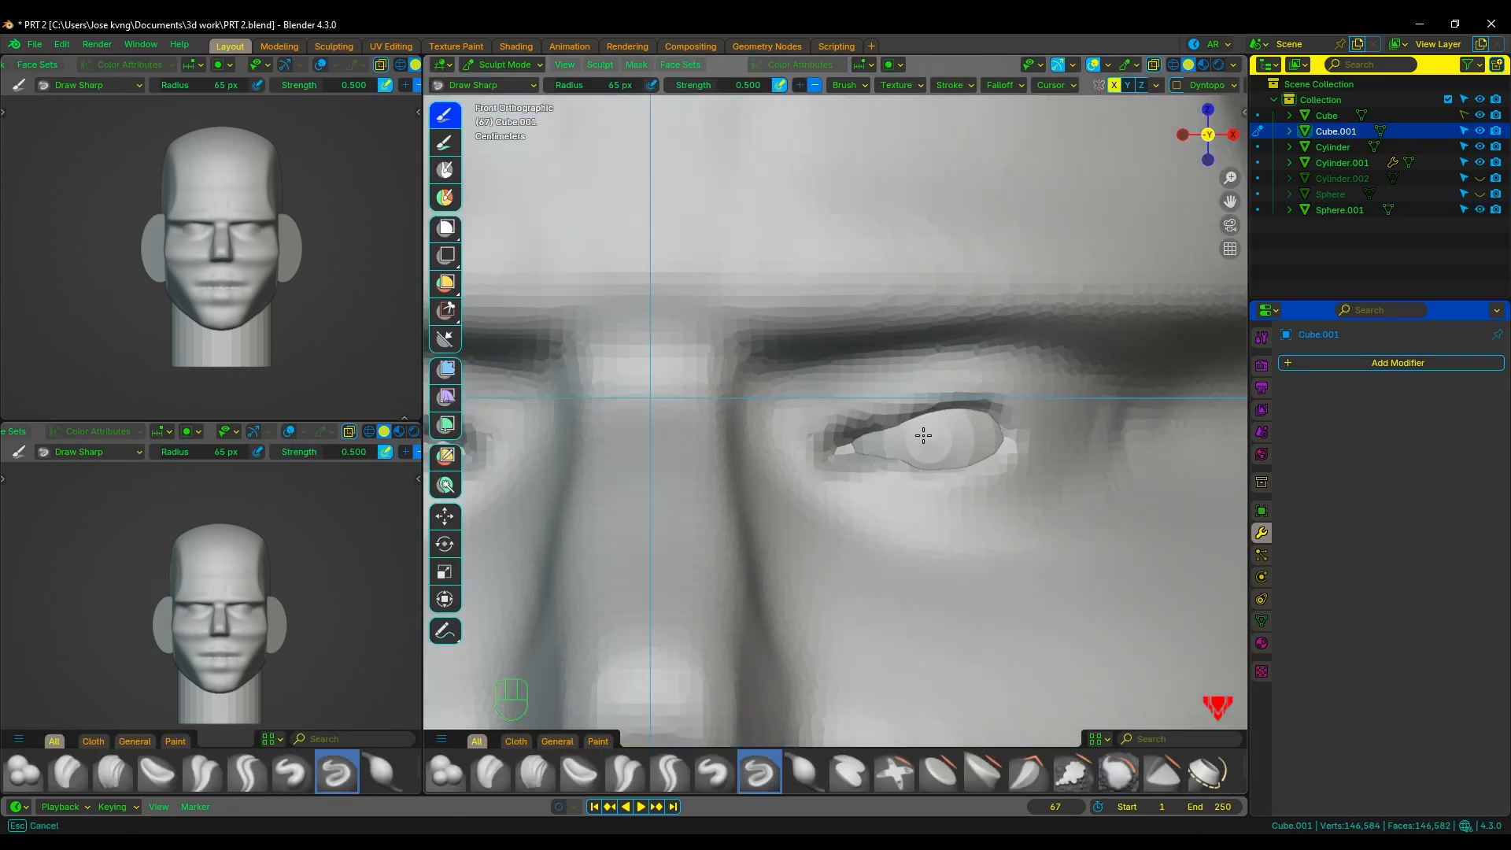
pyautogui.moveTo(1055, 426)
pyautogui.mouseDown(button='middle')
pyautogui.moveTo(906, 446)
pyautogui.moveTo(907, 501)
pyautogui.moveTo(1001, 476)
pyautogui.moveTo(934, 512)
pyautogui.mouseUp(button='middle')
pyautogui.press('KP_1')
pyautogui.scroll(7, 870, 460)
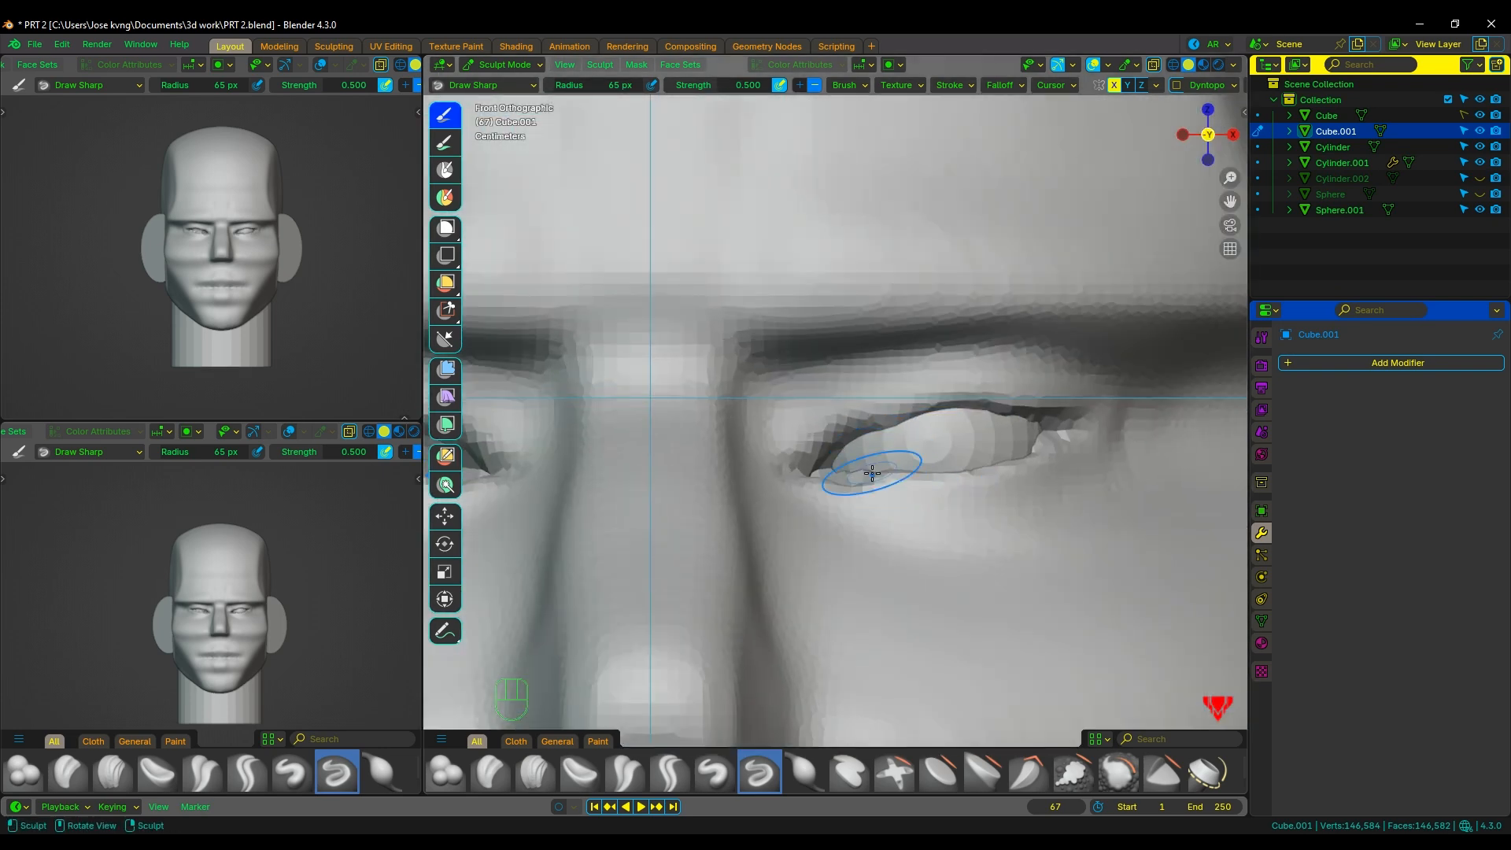
pyautogui.moveTo(872, 473)
pyautogui.mouseDown(button='middle')
pyautogui.moveTo(862, 437)
pyautogui.moveTo(890, 473)
pyautogui.mouseUp(button='middle')
pyautogui.scroll(3, 885, 475)
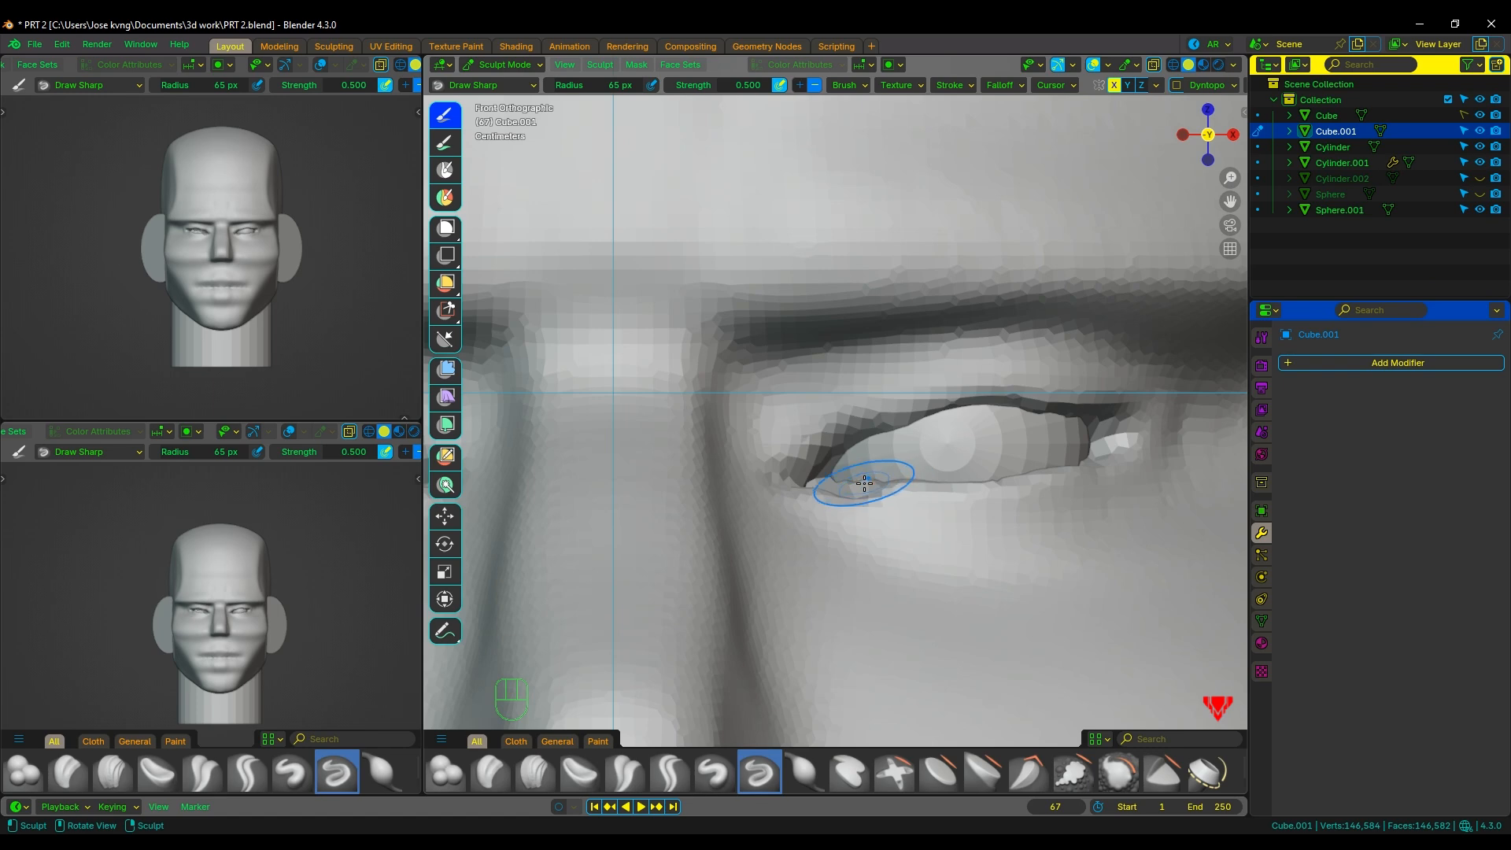
# Refine the upper eyelid edge and eye corners with the Draw brush at 32 px radius.
pyautogui.press('f')
pyautogui.click(945, 454)
pyautogui.press('v')
pyautogui.keyDown('ctrl'); pyautogui.moveTo(1018, 396); pyautogui.dragTo(831, 432); pyautogui.keyUp('ctrl')
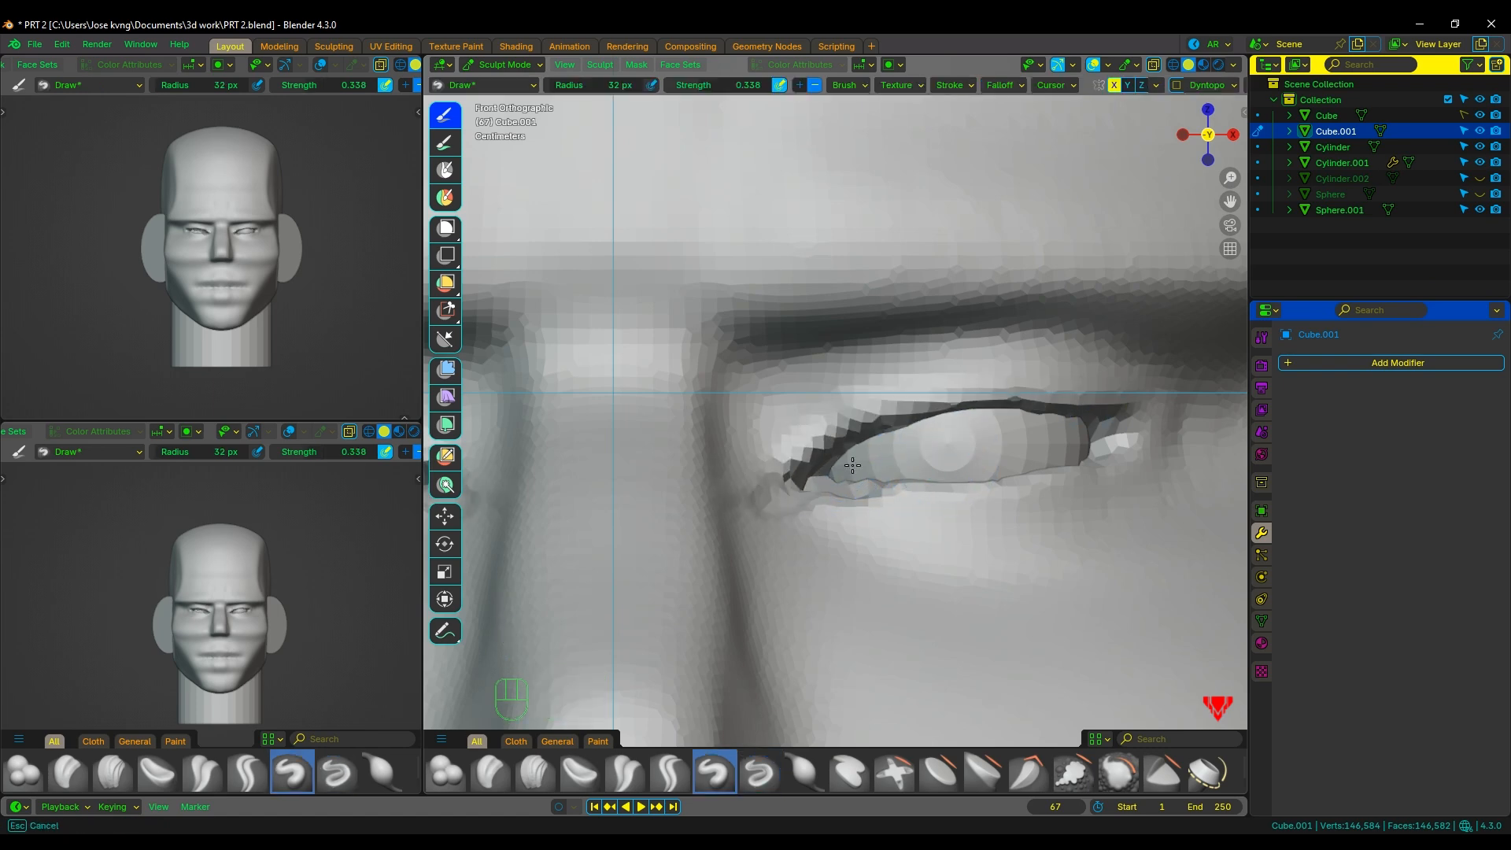
pyautogui.moveTo(1068, 452); pyautogui.dragTo(1130, 437)
# Shape the outer eye corner and lower eyelid rim around the eyeball with Draw strokes from angled views.
pyautogui.moveTo(1086, 424); pyautogui.dragTo(1027, 474, button='middle')
pyautogui.moveTo(1134, 574); pyautogui.dragTo(1023, 572)
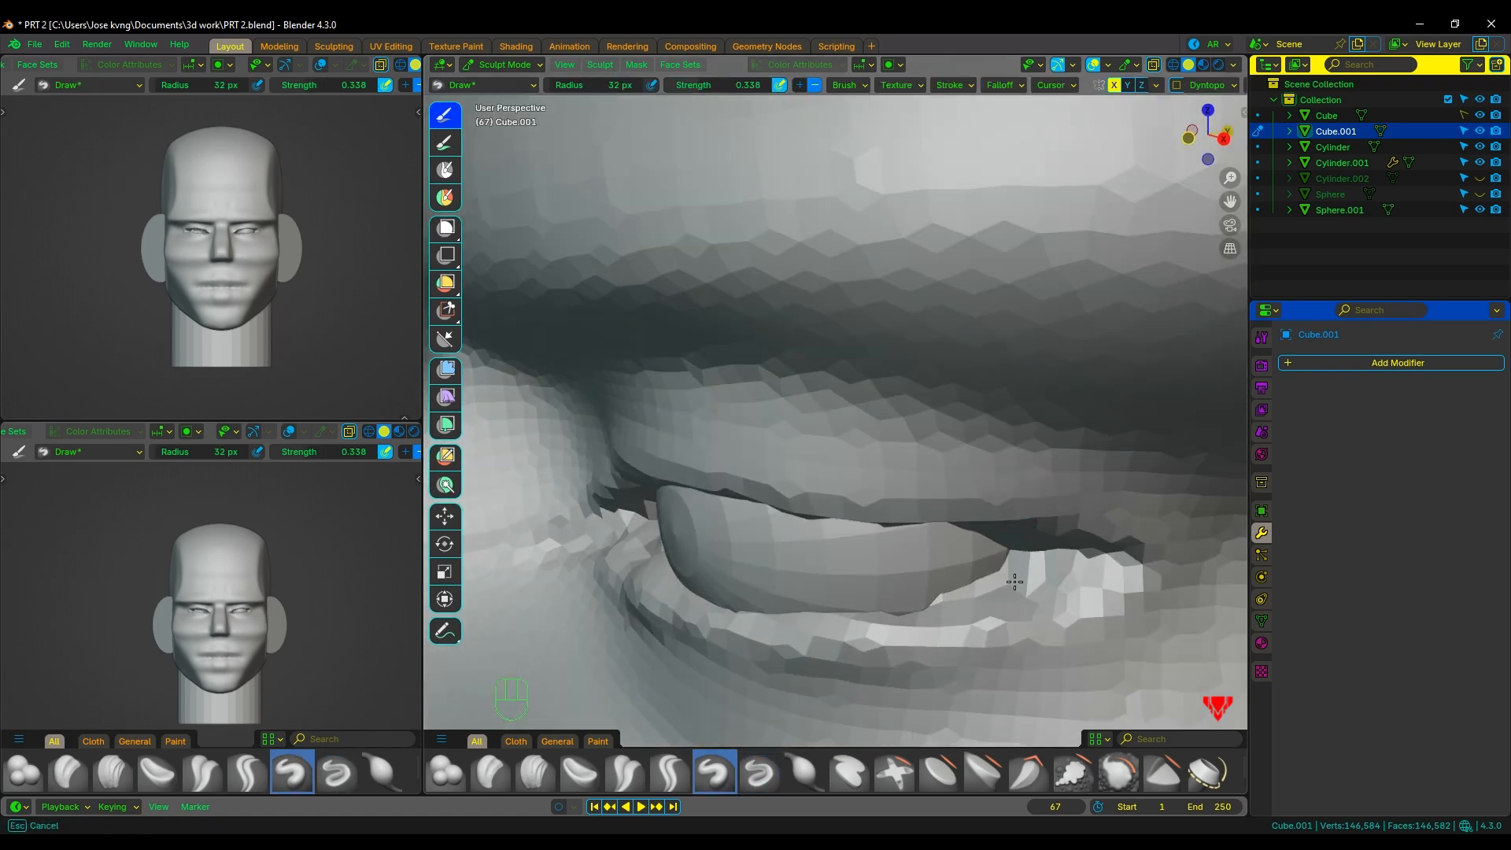
pyautogui.moveTo(1023, 572); pyautogui.dragTo(1047, 511, button='middle')
pyautogui.keyDown('ctrl'); pyautogui.moveTo(1098, 579); pyautogui.dragTo(1058, 582); pyautogui.keyUp('ctrl')
pyautogui.moveTo(1059, 543); pyautogui.dragTo(1082, 583, button='middle')
pyautogui.keyDown('ctrl'); pyautogui.moveTo(1163, 561); pyautogui.dragTo(767, 591); pyautogui.keyUp('ctrl')
pyautogui.moveTo(775, 586); pyautogui.dragTo(858, 545, button='middle')
pyautogui.scroll(-6, 860, 543)
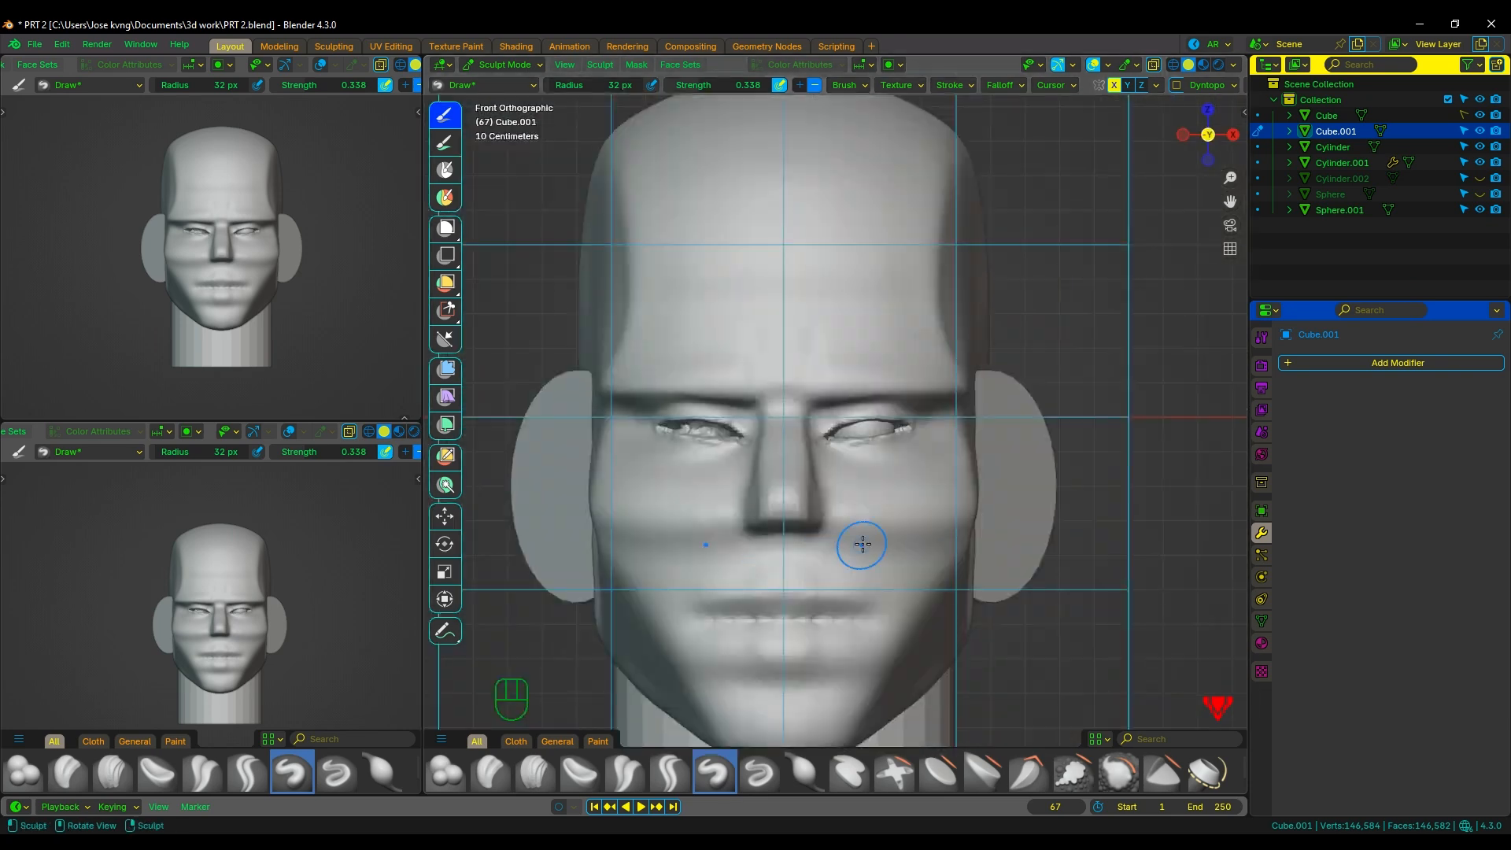
# Try a Draw stroke on the face below the eye and undo it.
pyautogui.scroll(2, 860, 535)
pyautogui.moveTo(893, 497); pyautogui.dragTo(813, 488)
pyautogui.hotkey('ctrl', 'z')
pyautogui.scroll(-5, 945, 503)
pyautogui.hotkey('ctrl', 'z')
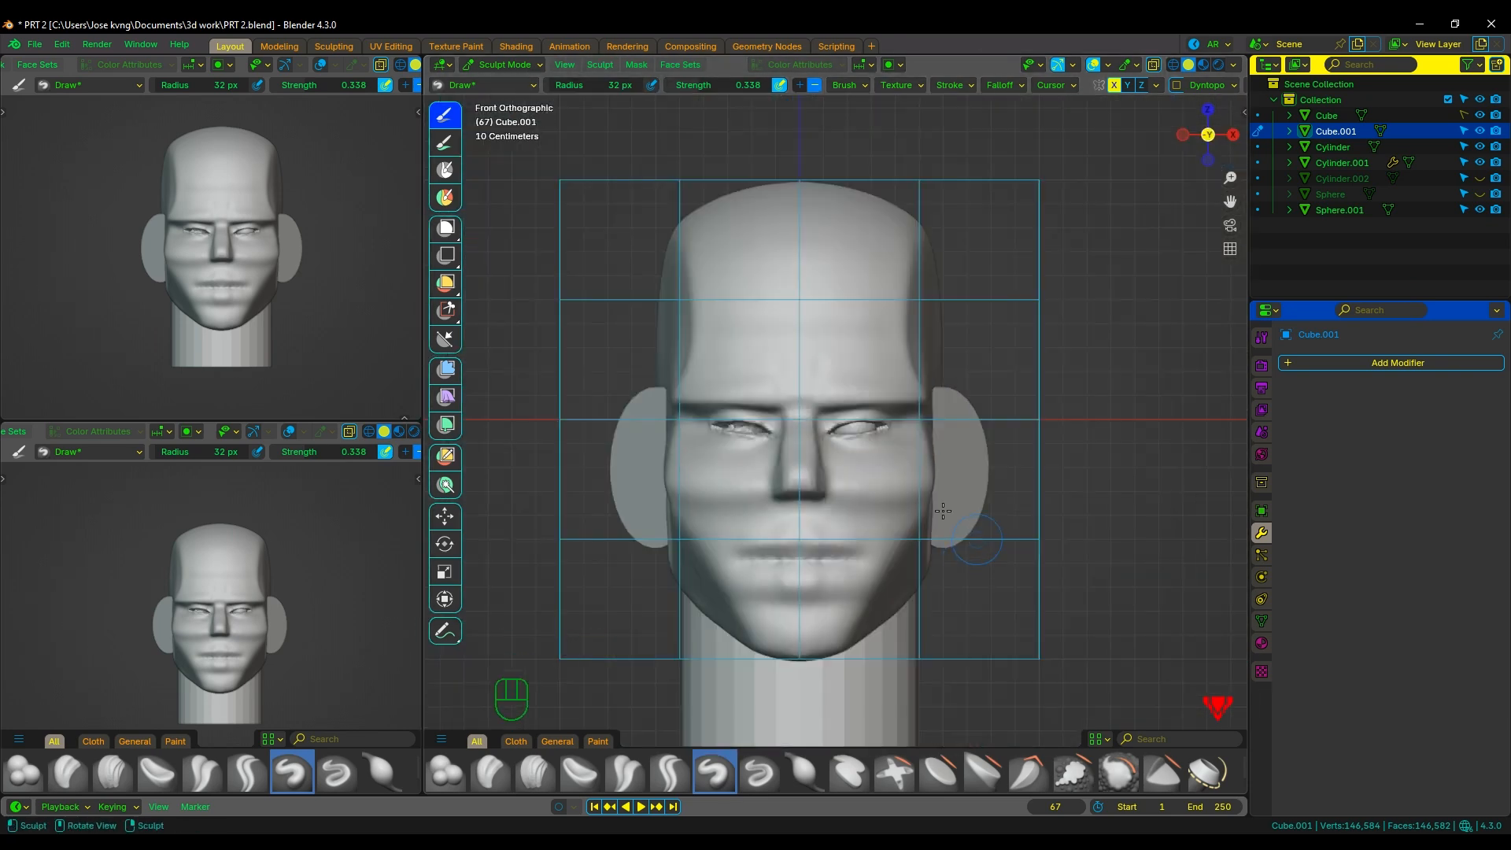
pyautogui.scroll(1, 943, 511)
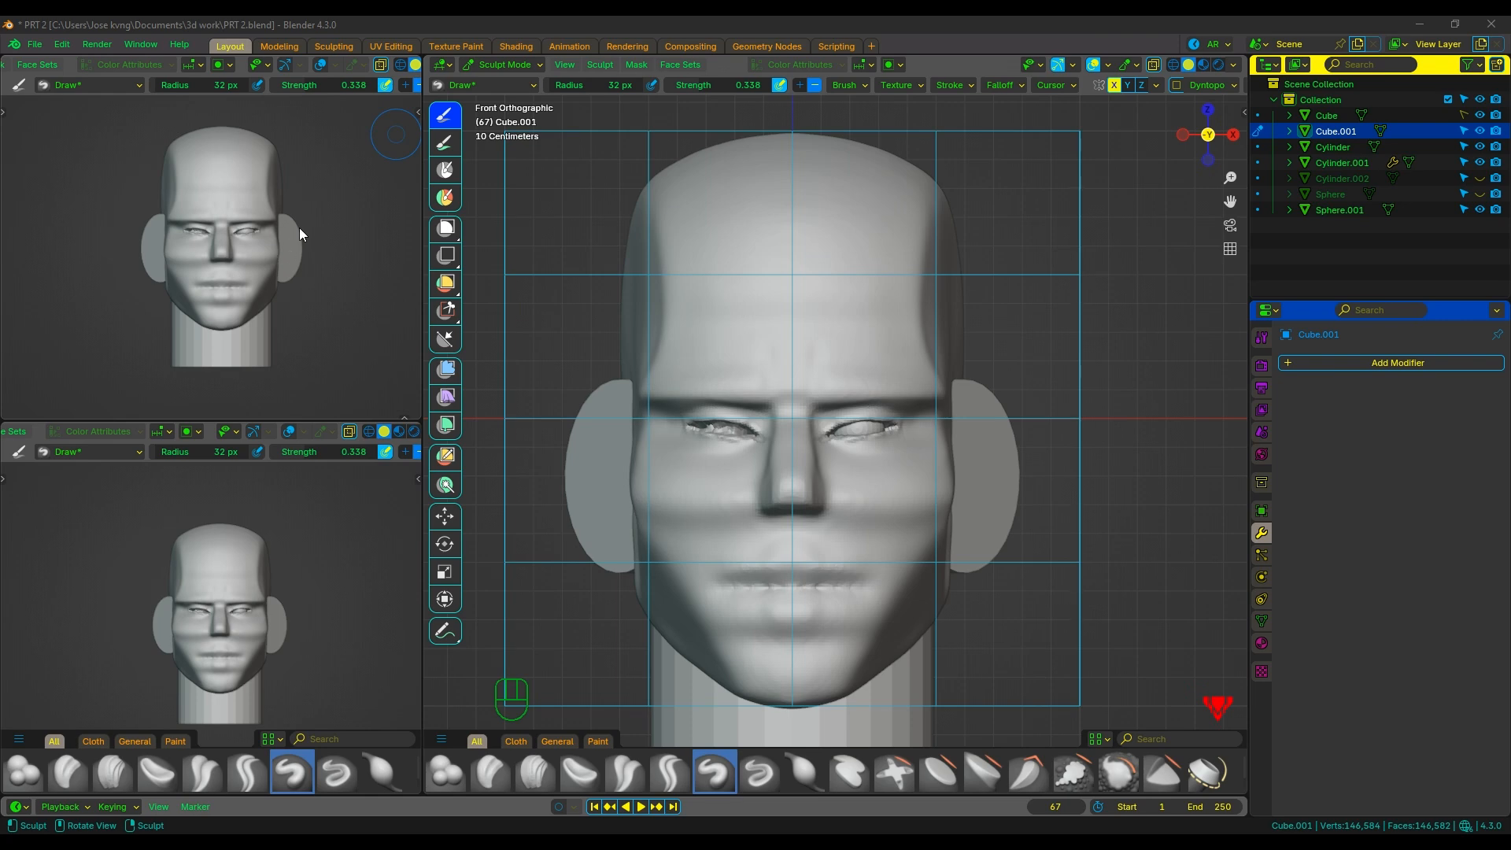
# Undo the recent eyelid and eye opening strokes around the eyeball, back to the plain eye areas.
pyautogui.scroll(3, 936, 452)
pyautogui.scroll(2, 930, 437)
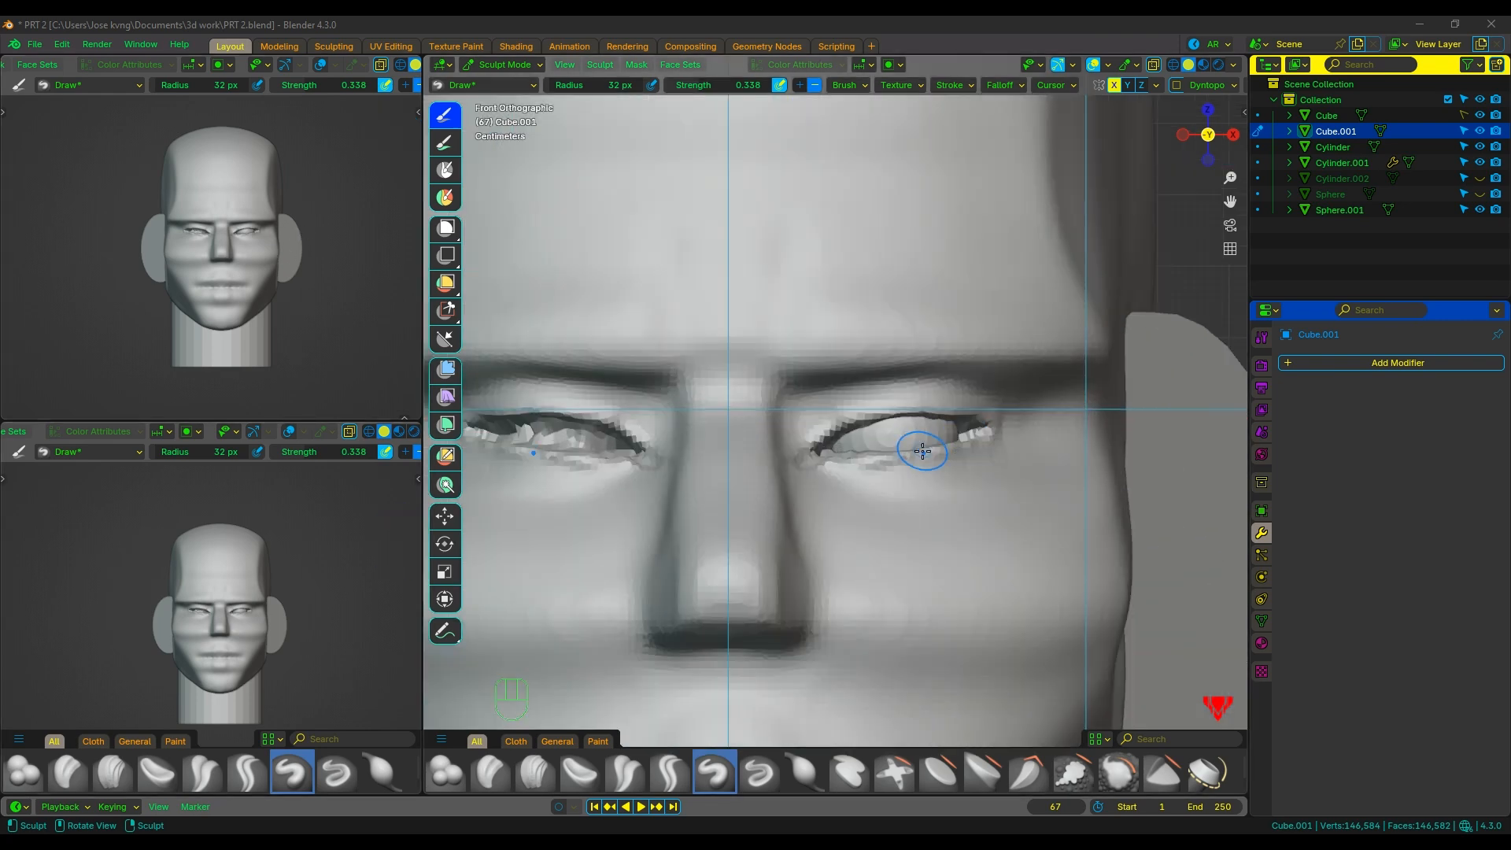
pyautogui.scroll(-2, 921, 449)
pyautogui.keyDown('alt'); pyautogui.moveTo(905, 445); pyautogui.dragTo(811, 433, button='middle'); pyautogui.keyUp('alt')
pyautogui.scroll(-2, 402, 551)
pyautogui.scroll(-2, 877, 469)
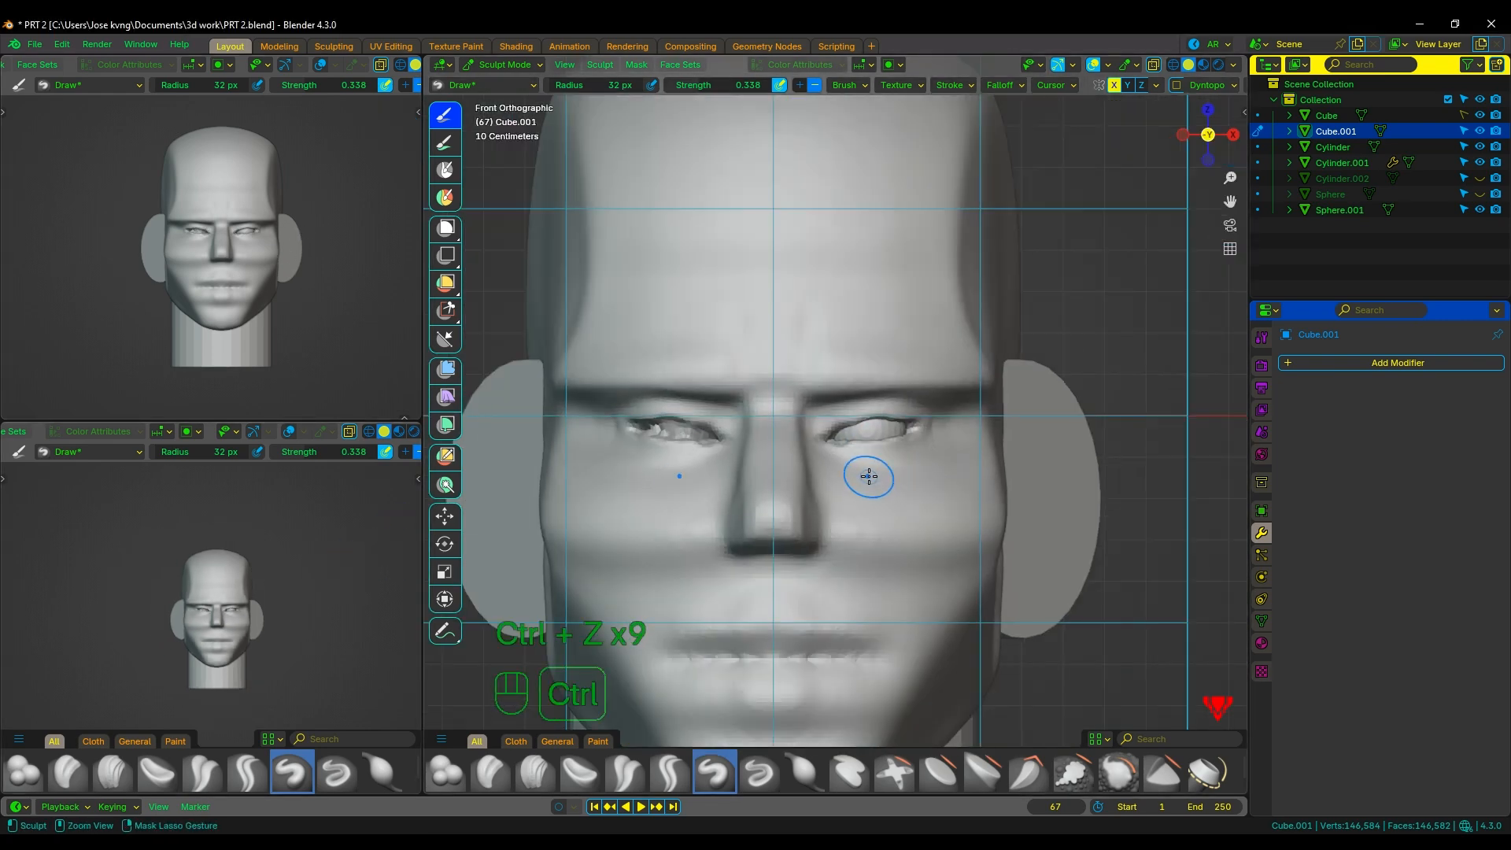
pyautogui.hotkey('ctrl', 'z')
pyautogui.hotkey('ctrl', 'z')
pyautogui.hotkey('ctrl', 'z')
pyautogui.hotkey('ctrl', 'z')
# Smooth the leftover strokes around the eyeball with the Smooth brush at 71 px radius.
pyautogui.hotkey('shift', 's')
pyautogui.press('f')
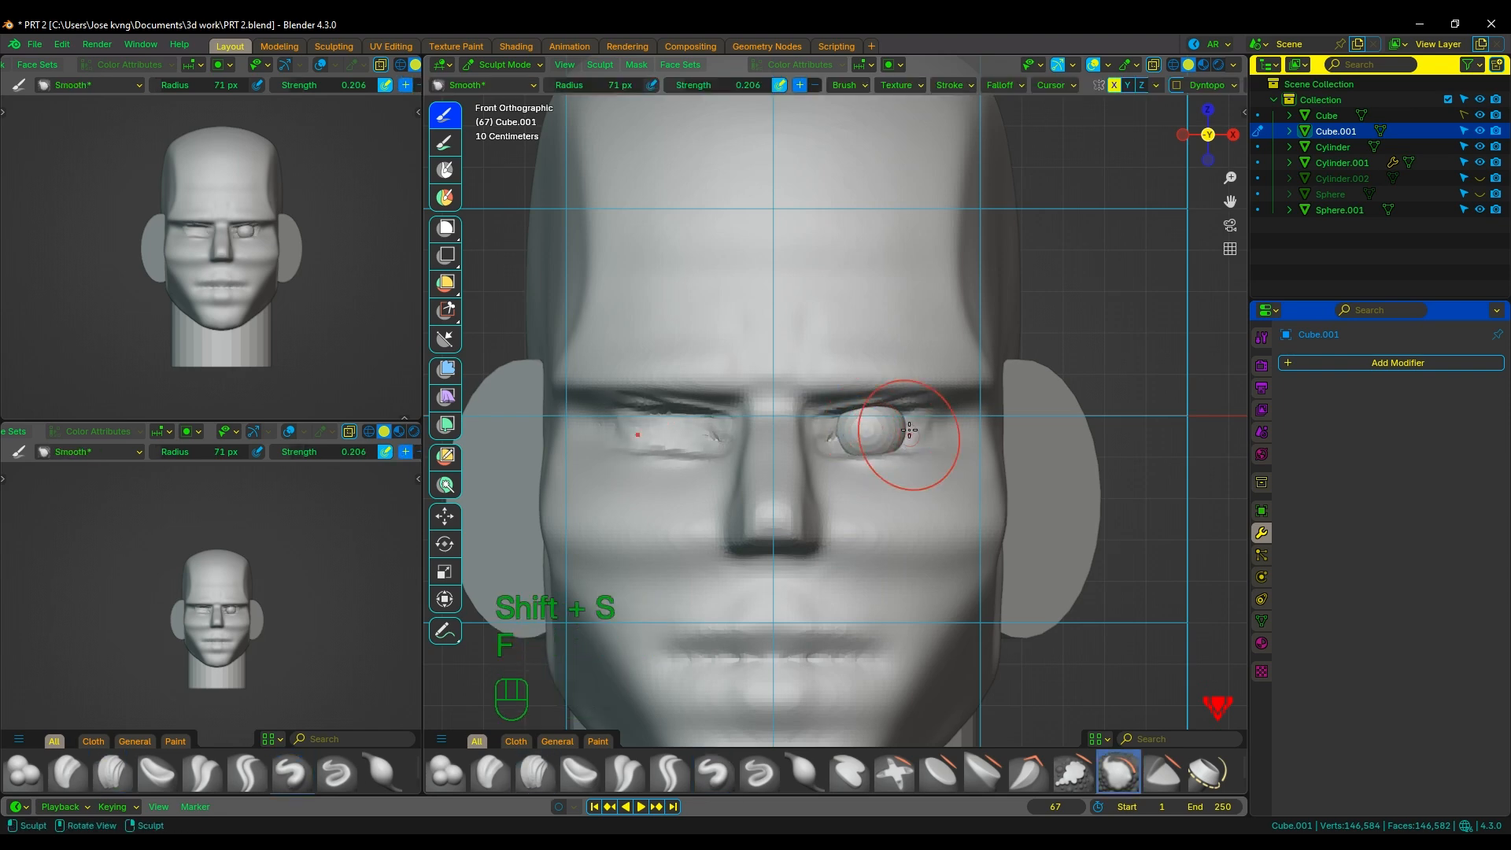
pyautogui.moveTo(920, 430); pyautogui.dragTo(905, 449)
pyautogui.scroll(-4, 894, 489)
pyautogui.scroll(5, 898, 484)
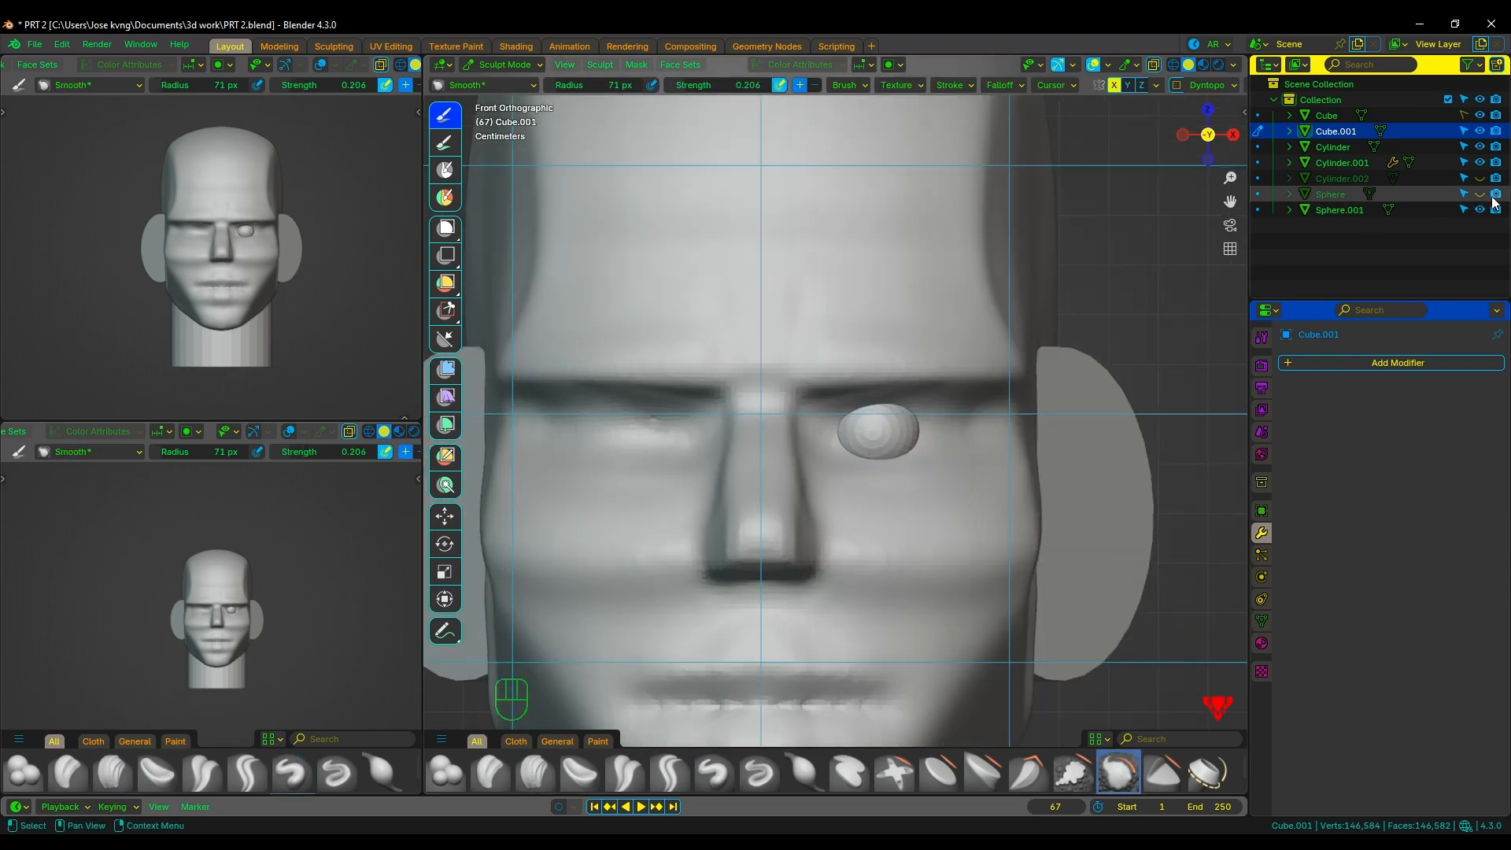
# Swap the eyeball for the row of guide spheres, mark the outer eye corners with the Draw brush, and hide the guides.
pyautogui.click(1480, 210)
pyautogui.click(1480, 195)
pyautogui.scroll(-2, 1101, 315)
pyautogui.scroll(2, 866, 340)
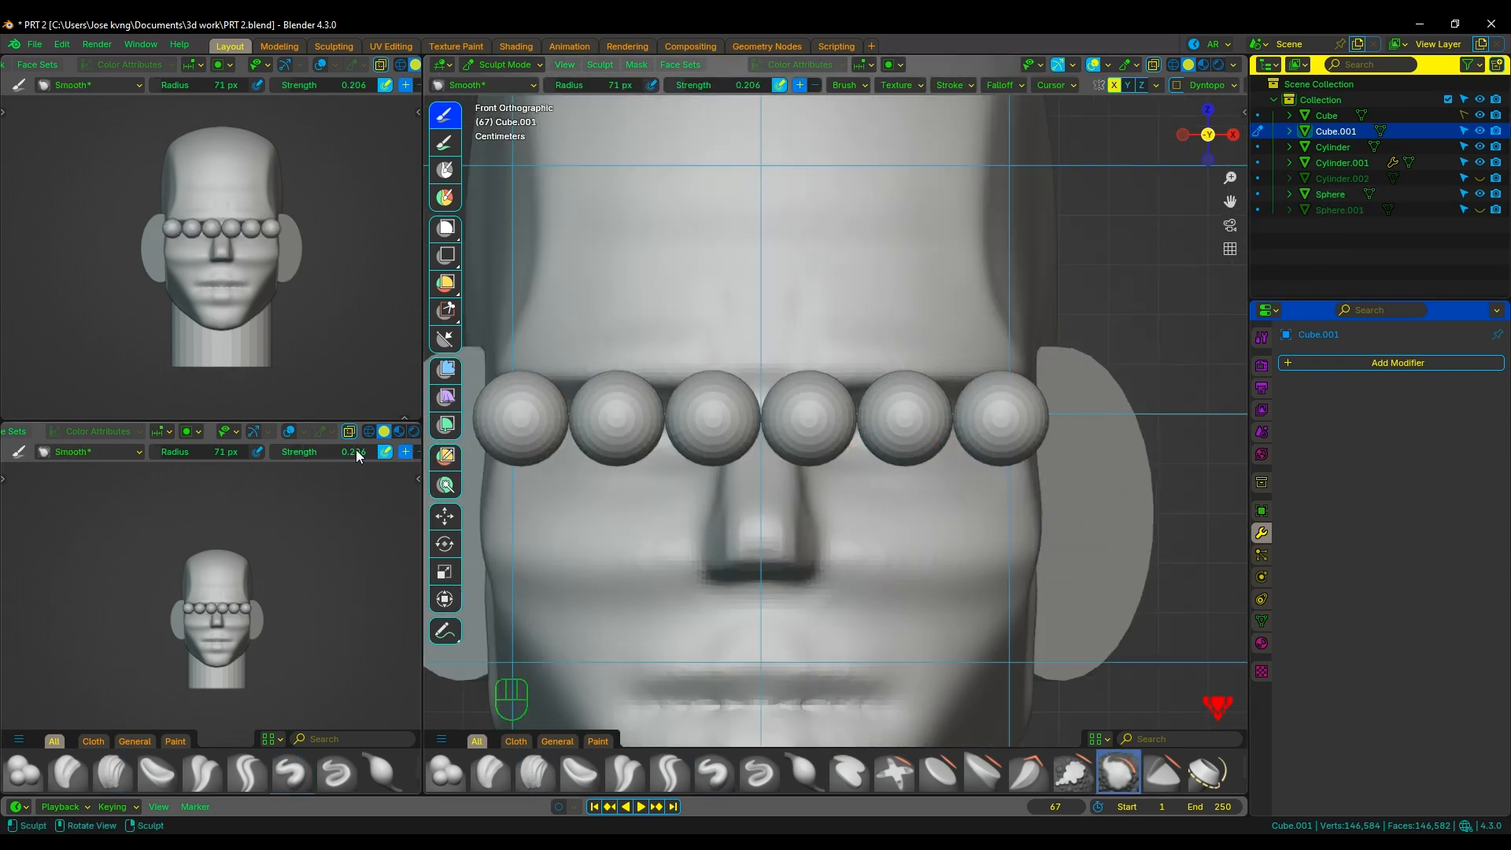
pyautogui.press('v')
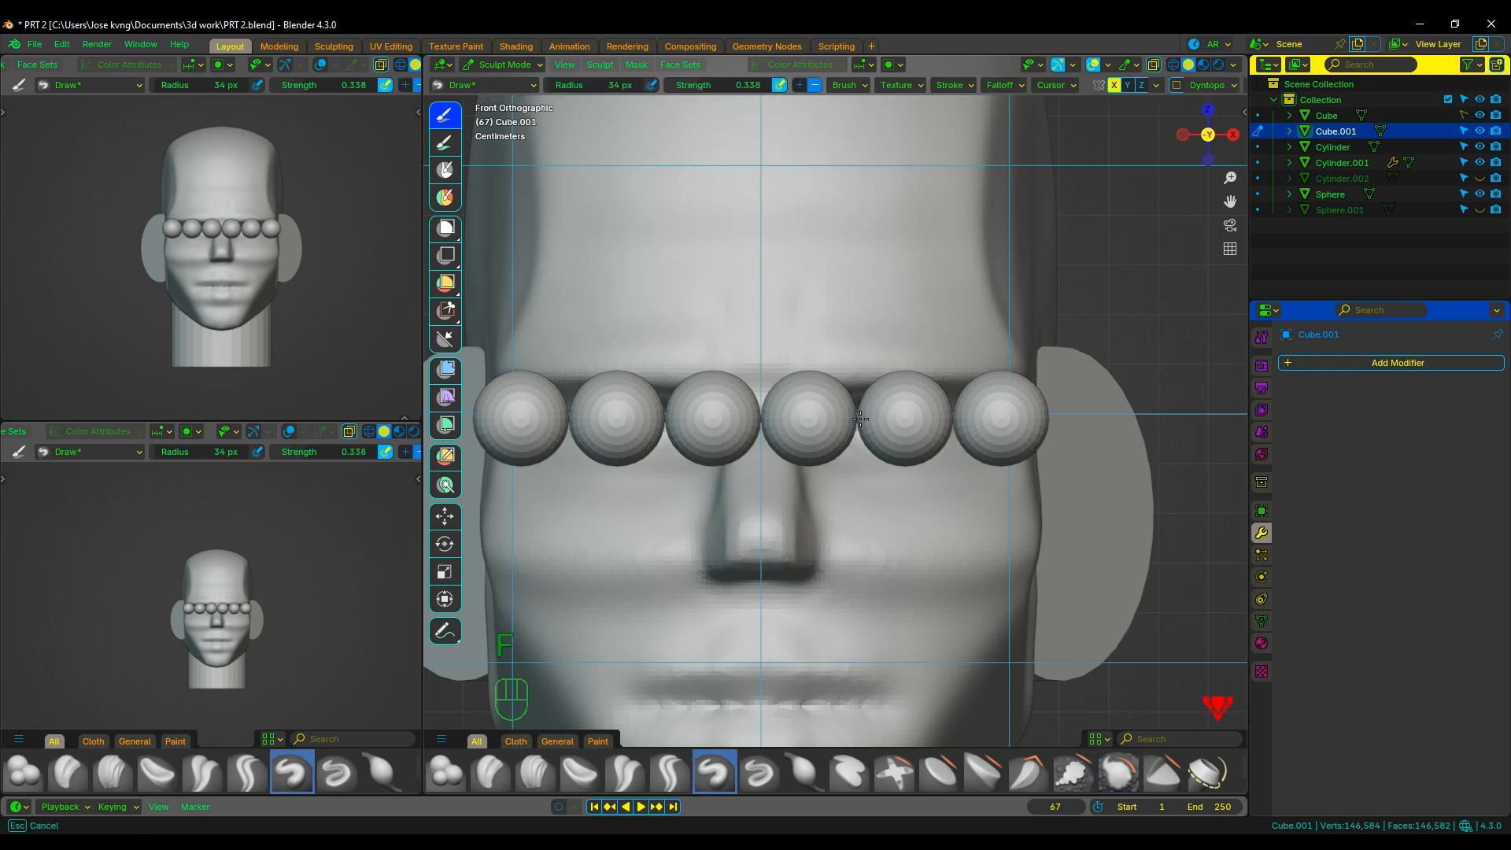
pyautogui.scroll(4, 860, 418)
pyautogui.click(1479, 193)
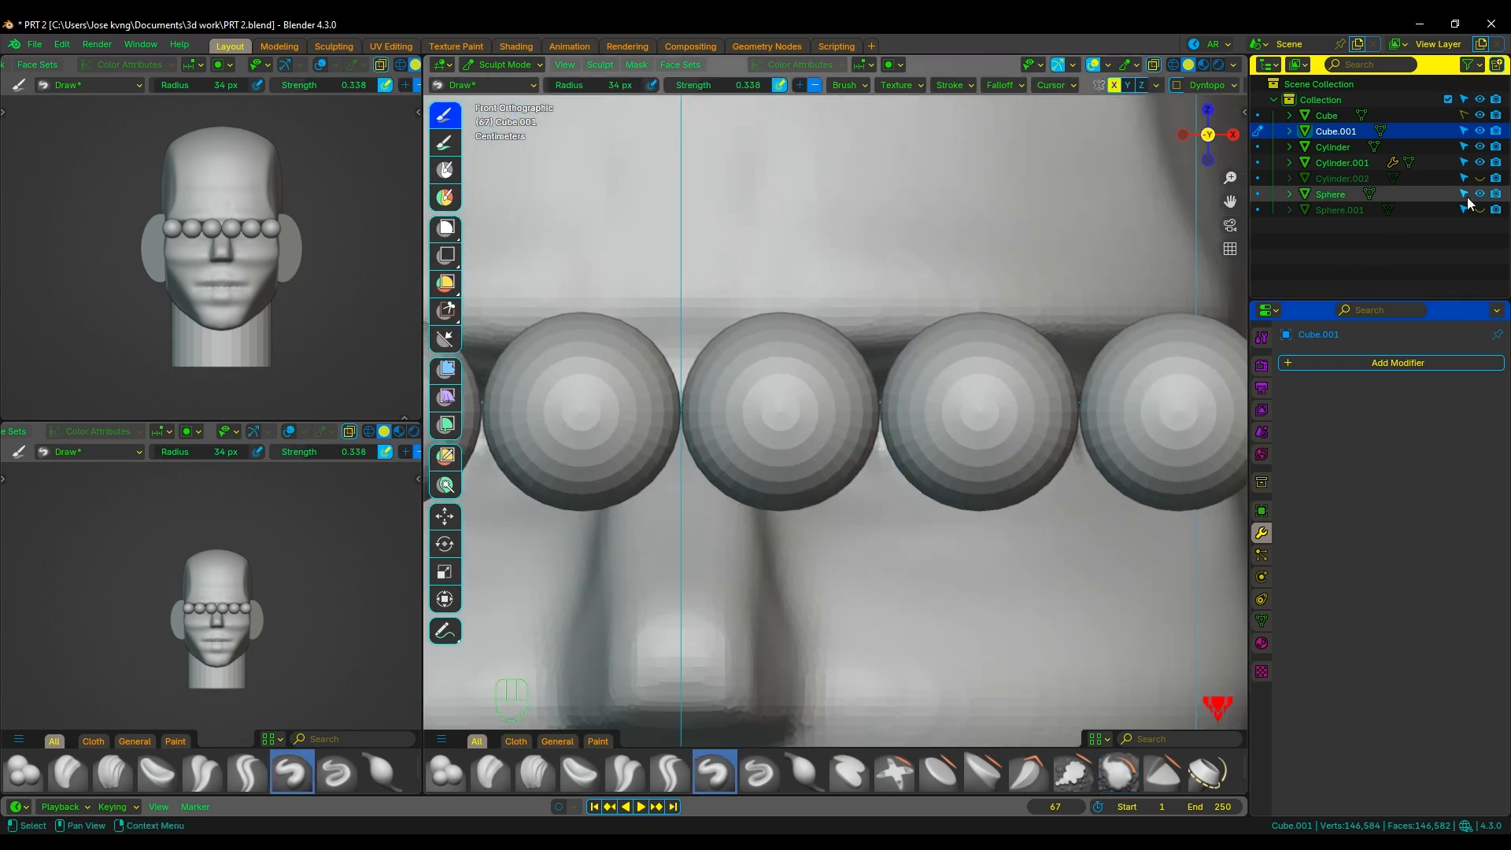
# Build up rounded eye mounds under the brow with the Clay Strips brush at 50 px radius.
pyautogui.press('c')
pyautogui.press('f')
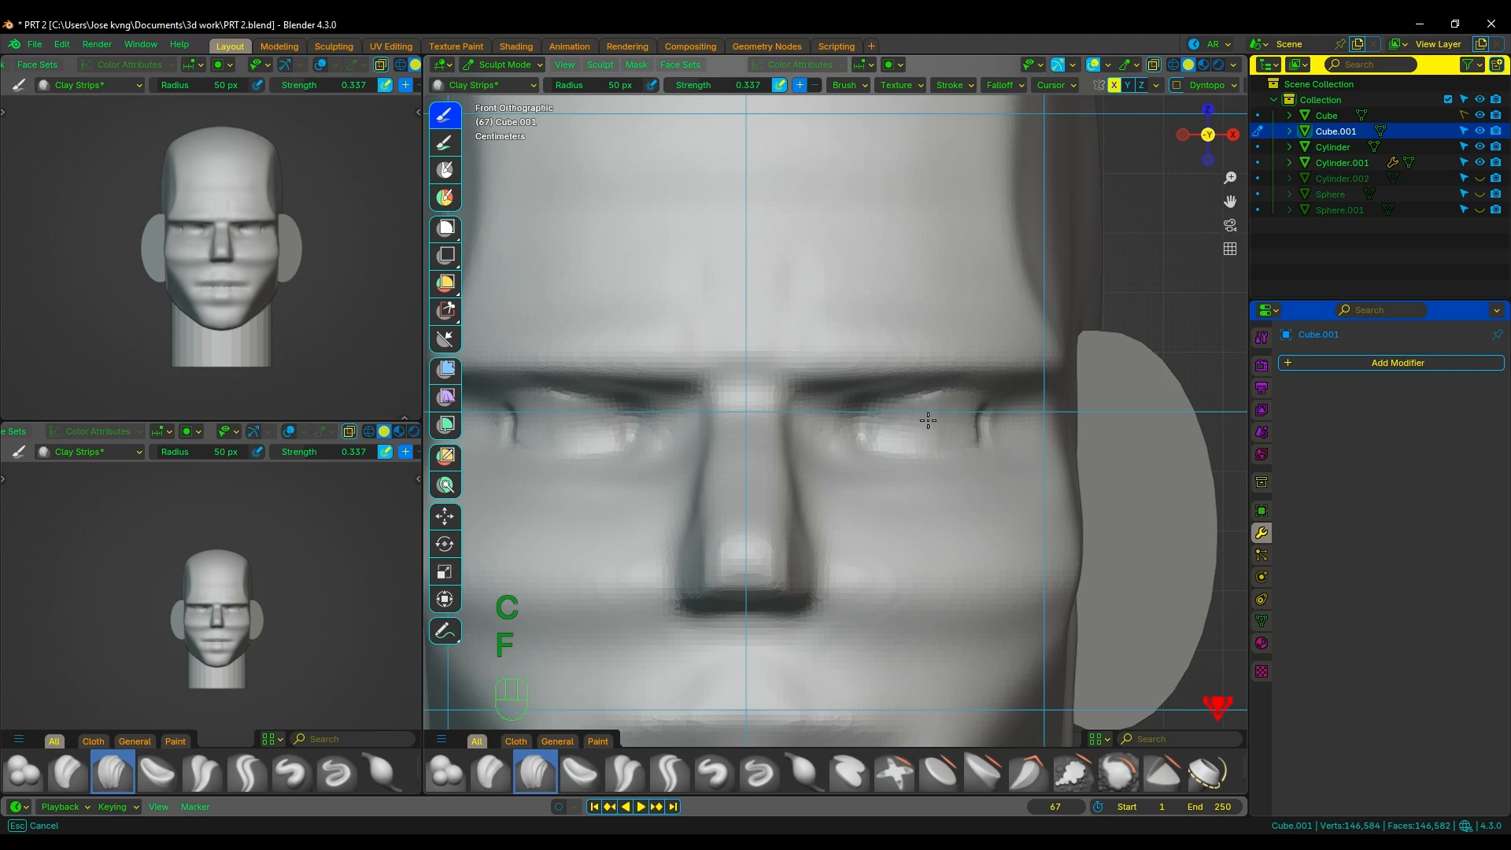
pyautogui.moveTo(943, 435); pyautogui.dragTo(968, 450)
pyautogui.keyDown('alt'); pyautogui.moveTo(299, 613); pyautogui.dragTo(197, 614, button='middle'); pyautogui.keyUp('alt')
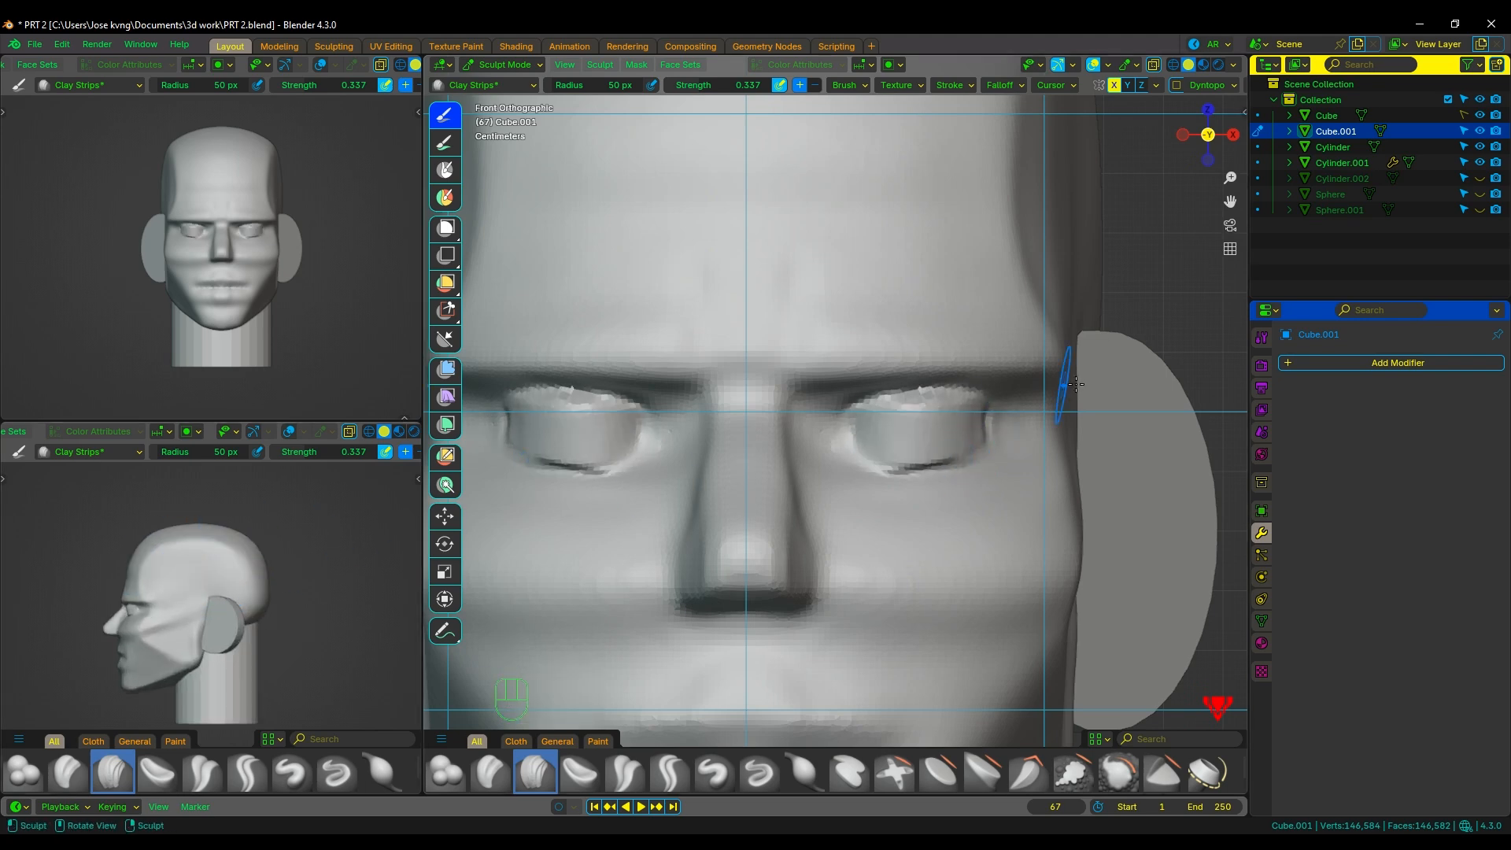
# Smooth the surface and edges of the eye mounds with the Smooth brush.
pyautogui.scroll(-1, 836, 425)
pyautogui.hotkey('shift', 's')
pyautogui.press('f')
pyautogui.click(948, 493)
pyautogui.moveTo(928, 425)
pyautogui.mouseDown()
pyautogui.moveTo(871, 432)
pyautogui.moveTo(888, 442)
pyautogui.mouseUp()
pyautogui.scroll(-4, 880, 435)
pyautogui.scroll(5, 951, 439)
# Extend the inner side of the eye mounds with Clay Strips and smooth it at 36 px radius.
pyautogui.press('c')
pyautogui.press('f')
pyautogui.click(860, 432)
pyautogui.hotkey('shift', 's')
pyautogui.moveTo(857, 445); pyautogui.dragTo(837, 449)
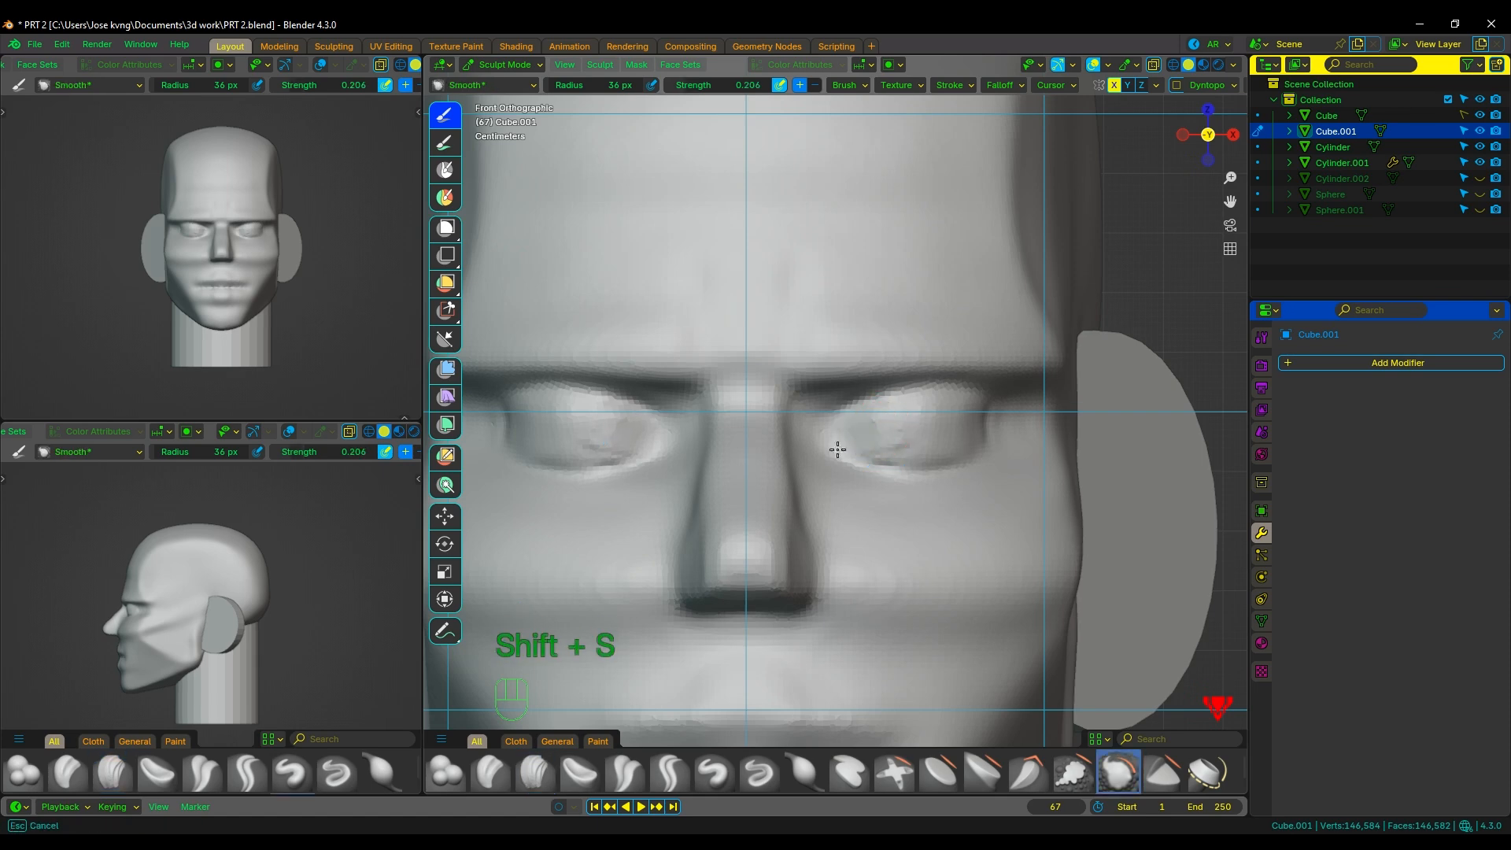
# Widen the eye mounds toward the outer corners with Clay Strips and smooth them at 72 px radius.
pyautogui.press('c')
pyautogui.moveTo(981, 422); pyautogui.dragTo(944, 450)
pyautogui.hotkey('shift', 's')
pyautogui.press('f')
pyautogui.click(1015, 451)
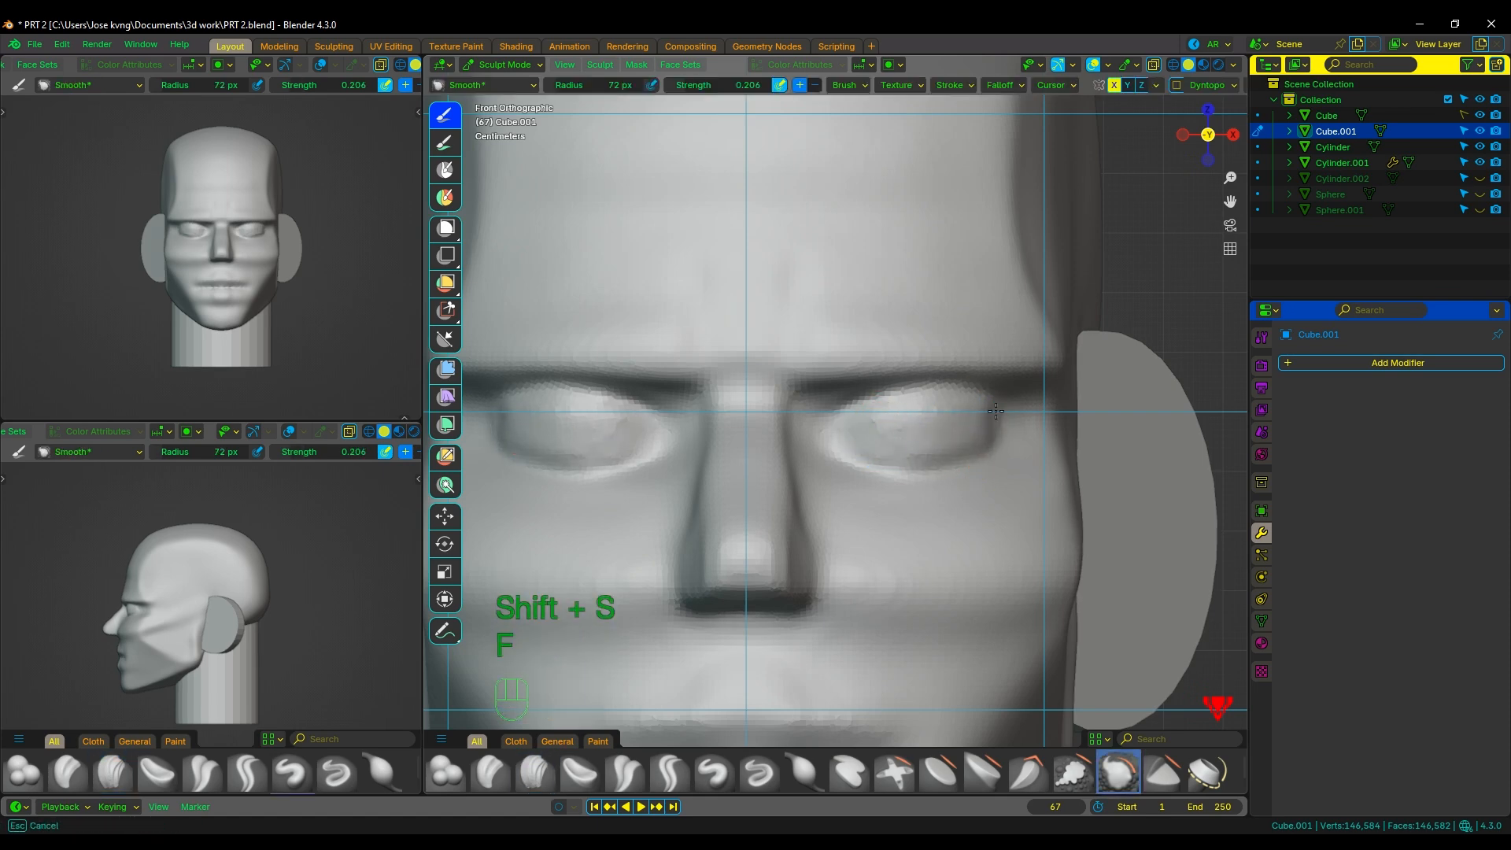
# Save the head sculpt file.
pyautogui.scroll(-4, 835, 424)
pyautogui.hotkey('ctrl', 's')
pyautogui.scroll(4, 820, 424)
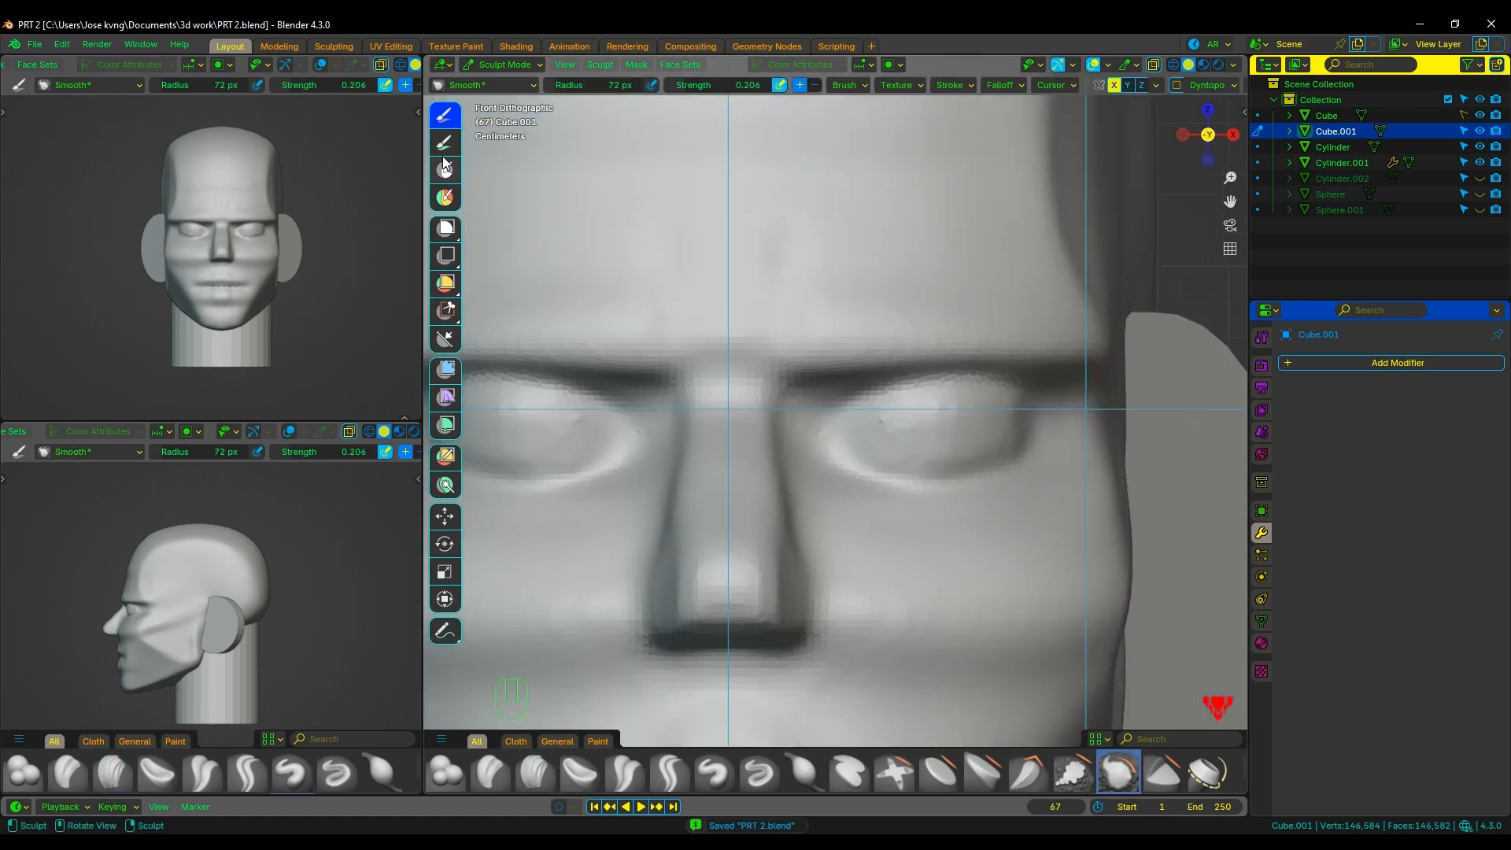
# Show the eyeball Sphere.001 in Object Mode and move it to the centre of the eye mound.
pyautogui.scroll(-4, 836, 423)
pyautogui.hotkey('ctrl', 'Tab')
pyautogui.click(1410, 209)
pyautogui.moveTo(849, 516)
pyautogui.keyDown('alt'); pyautogui.mouseDown(button='middle')
pyautogui.moveTo(738, 534)
pyautogui.moveTo(873, 500)
pyautogui.mouseUp(button='middle'); pyautogui.keyUp('alt')
pyautogui.scroll(2, 913, 480)
pyautogui.press('g')
pyautogui.click(950, 470)
pyautogui.press('a')
pyautogui.hotkey('ctrl', 'z')
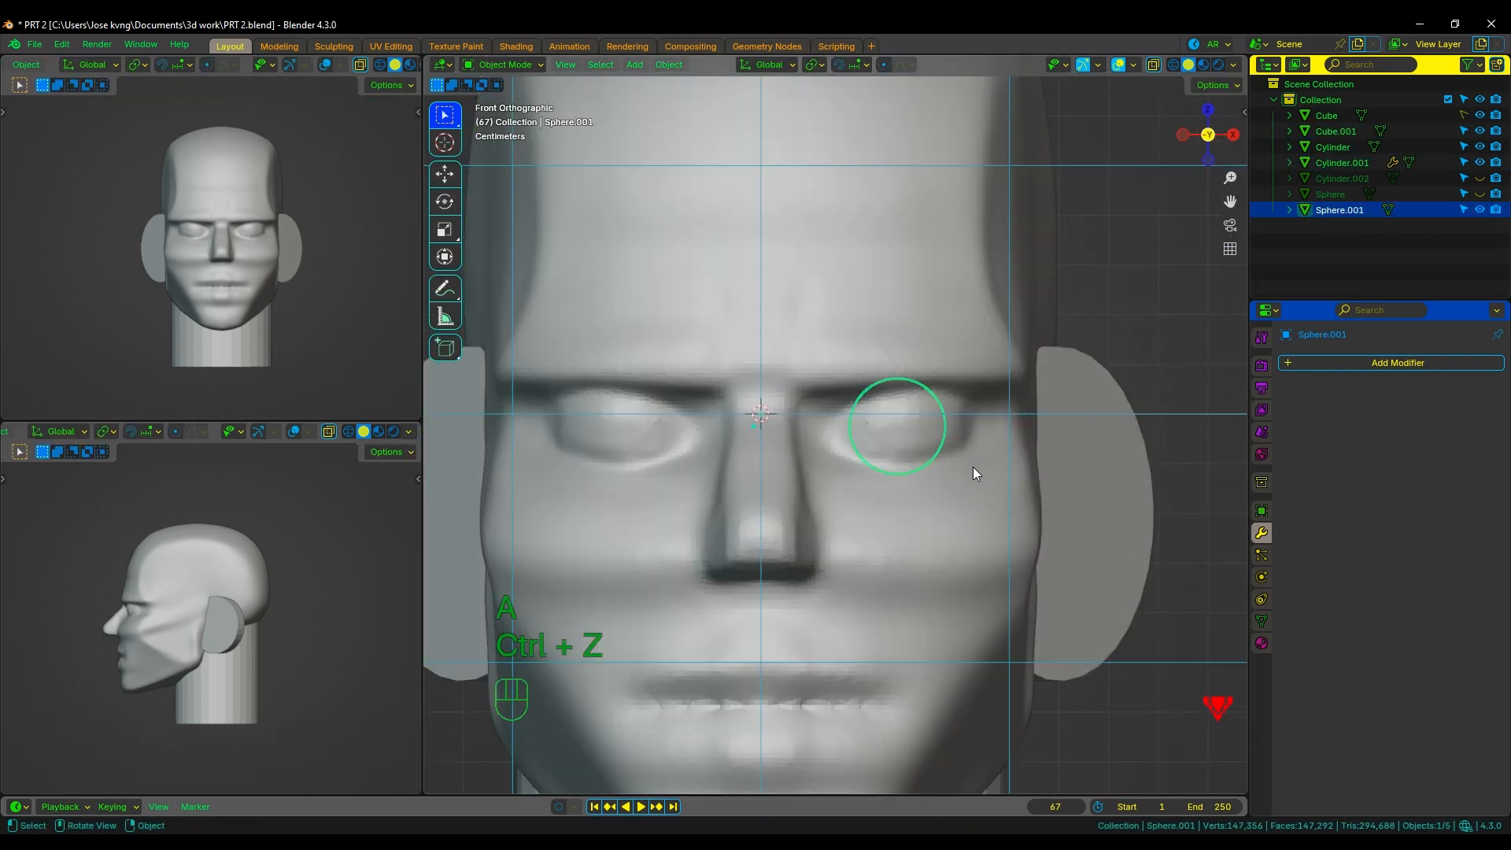
# Mirror the eyeball sphere to the other eye with a modifier.
pyautogui.press('q')
pyautogui.click(978, 471)
pyautogui.click(949, 472)
pyautogui.scroll(-1, 933, 470)
pyautogui.scroll(1, 905, 447)
# Select the head mesh Cube.001 and switch it to Sculpt Mode.
pyautogui.click(867, 422)
pyautogui.hotkey('ctrl', 'Tab')
pyautogui.hotkey('ctrl', 'Tab')
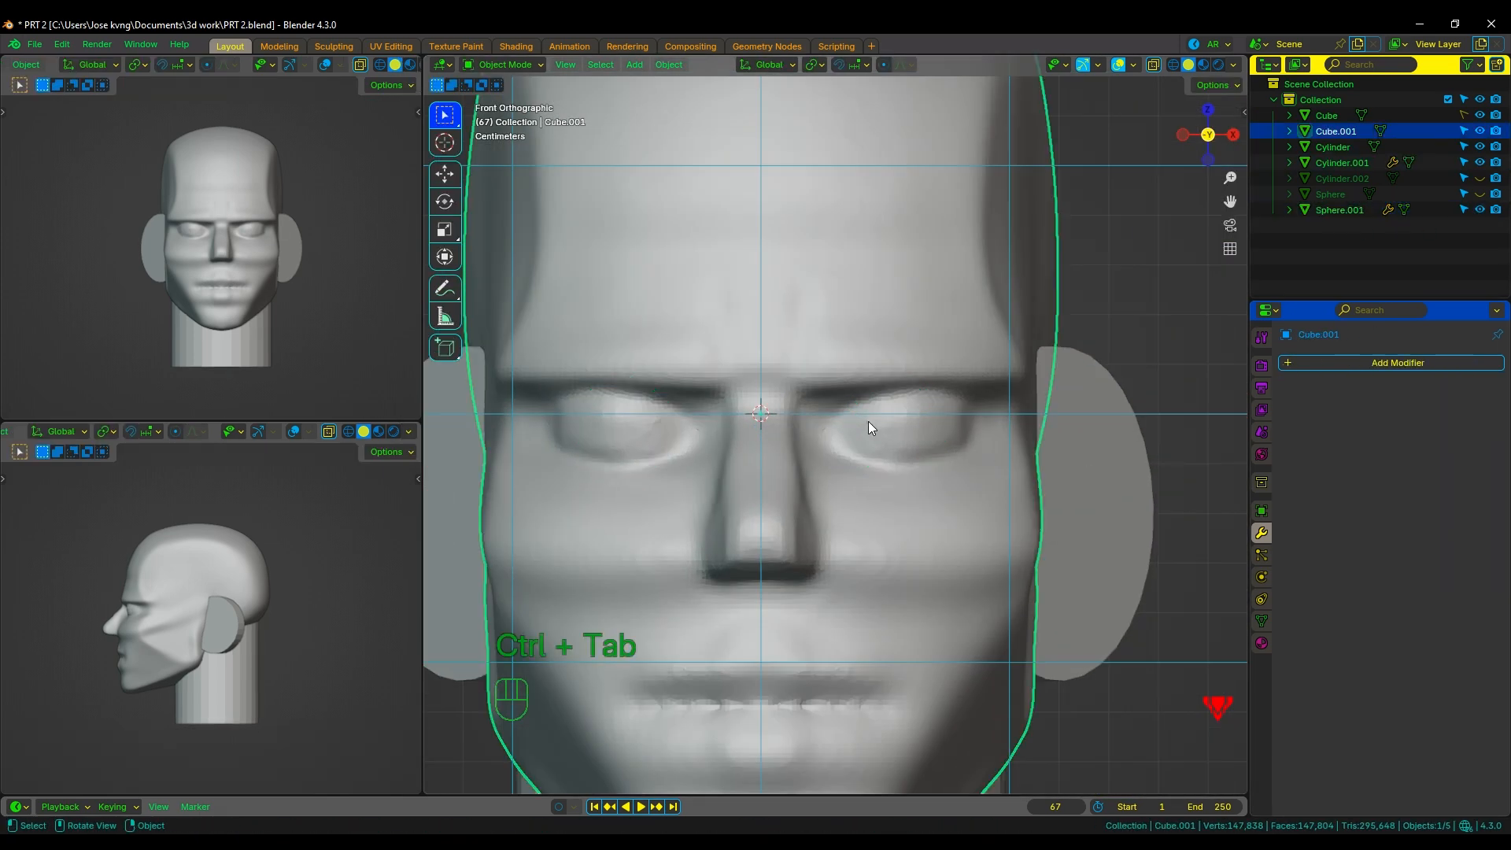